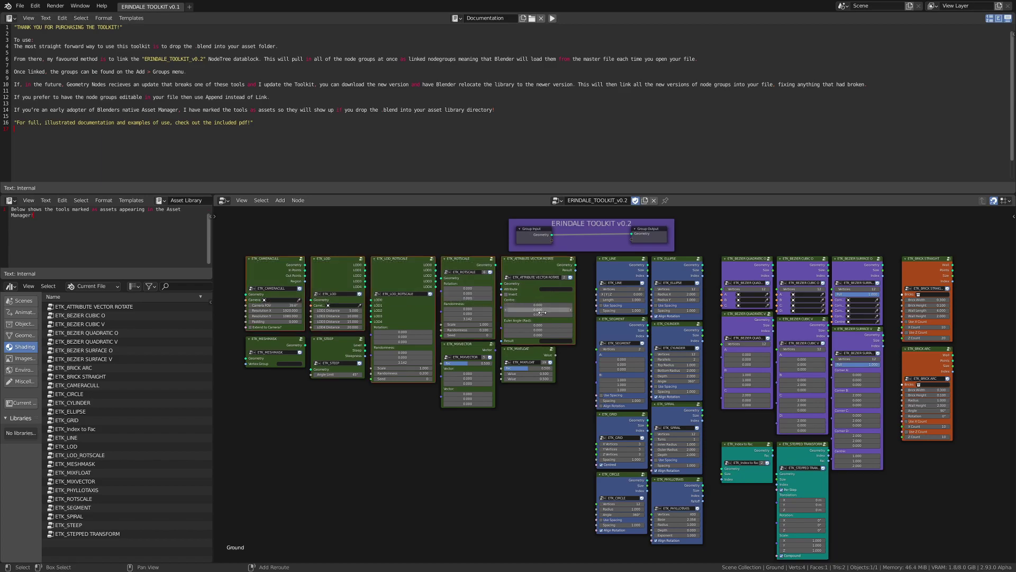
# Look over the toolkit's node groups in the ERINDALE_TOOLKIT_v0.2 tree, going through each colour-coded category.
pyautogui.press('g')
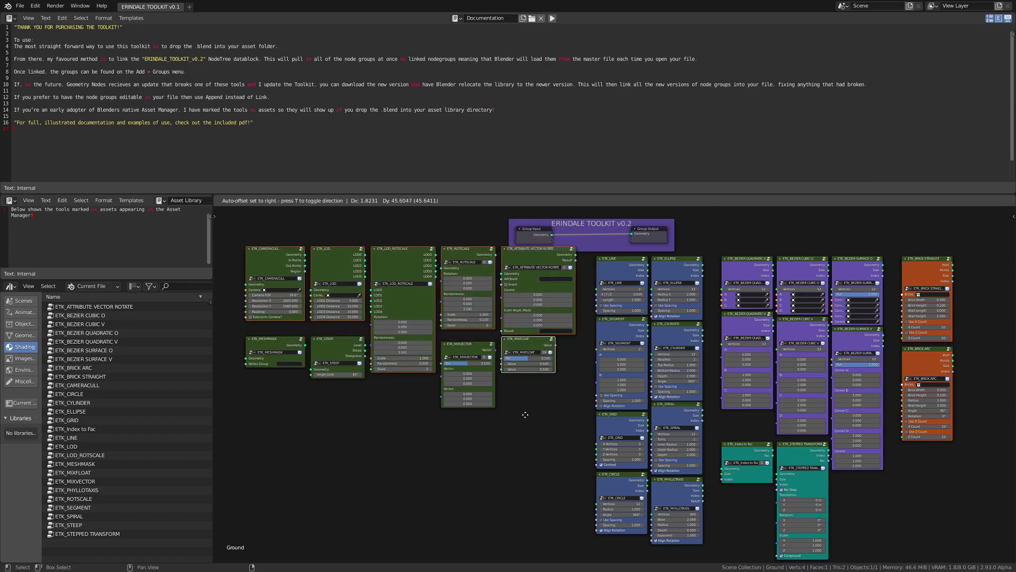
pyautogui.click(522, 429)
pyautogui.moveTo(522, 441); pyautogui.dragTo(273, 363)
pyautogui.moveTo(521, 452); pyautogui.dragTo(515, 450, button='middle')
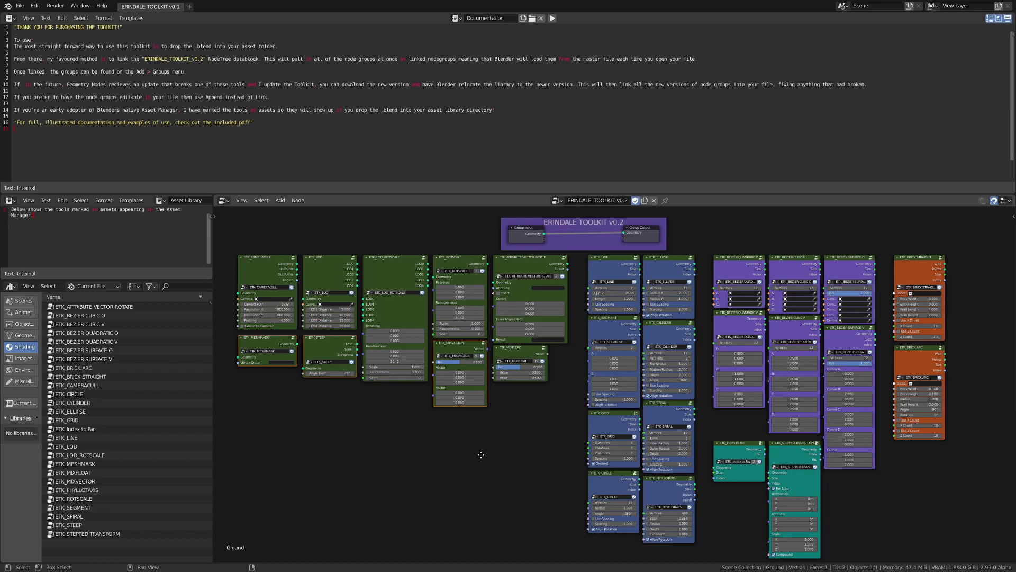
pyautogui.moveTo(482, 458); pyautogui.dragTo(448, 441, button='middle')
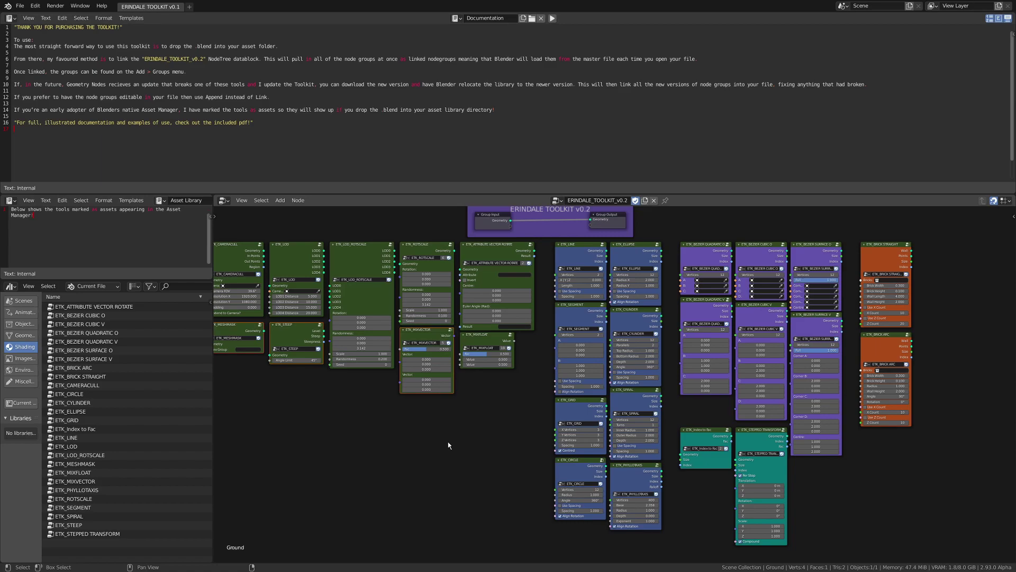
pyautogui.moveTo(553, 262); pyautogui.dragTo(596, 475)
pyautogui.click(650, 257)
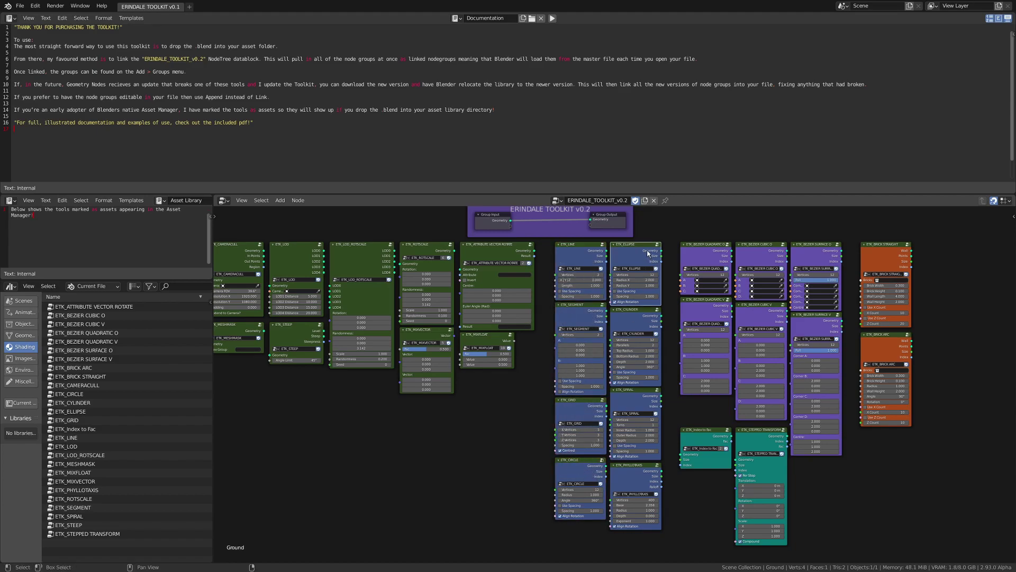
pyautogui.click(631, 468)
pyautogui.moveTo(698, 225); pyautogui.dragTo(820, 339)
pyautogui.moveTo(701, 413); pyautogui.dragTo(704, 413, button='middle')
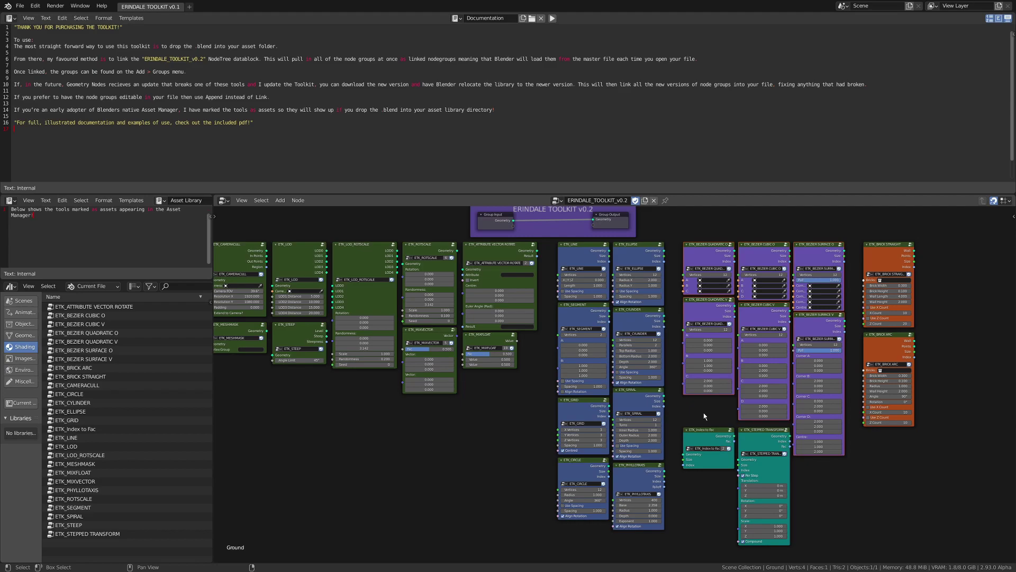
pyautogui.scroll(-1, 684, 407)
pyautogui.moveTo(684, 408); pyautogui.dragTo(698, 409, button='middle')
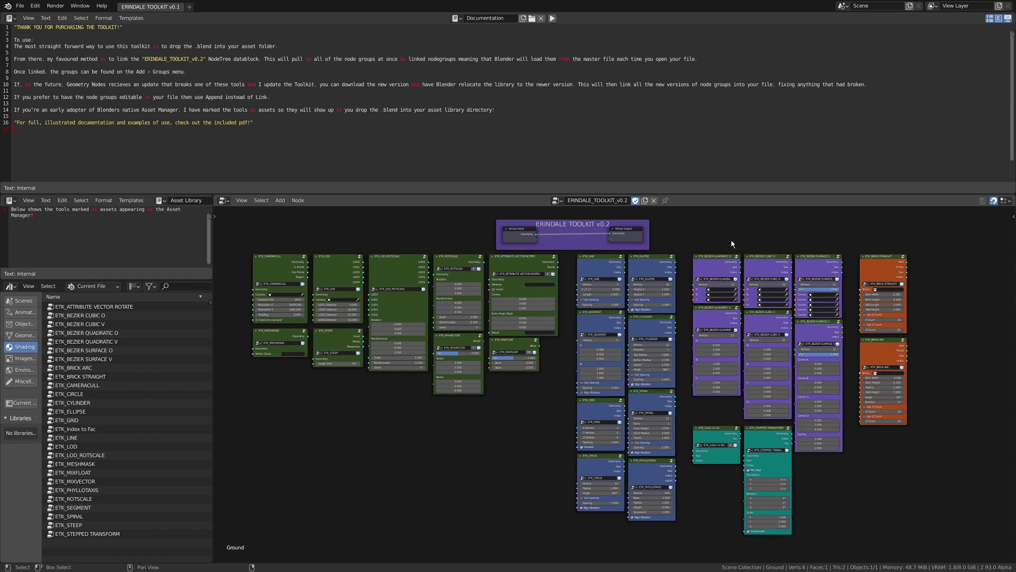
pyautogui.moveTo(942, 445); pyautogui.dragTo(854, 240)
pyautogui.moveTo(829, 516); pyautogui.dragTo(705, 459)
pyautogui.moveTo(946, 291); pyautogui.dragTo(600, 464)
pyautogui.click(500, 453)
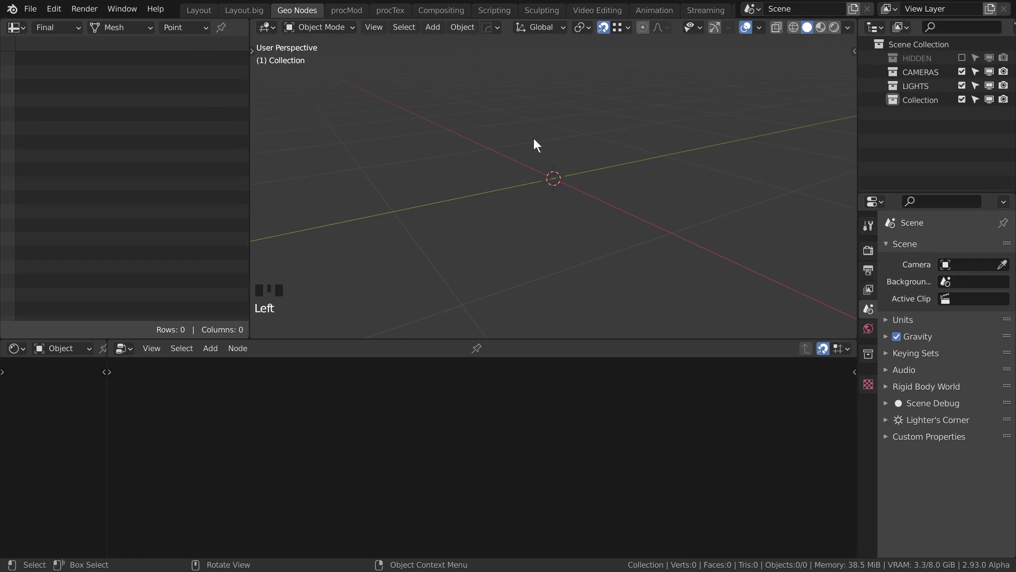
# Add a plane mesh to the empty scene.
pyautogui.hotkey('shift', 'a')
pyautogui.moveTo(546, 169)
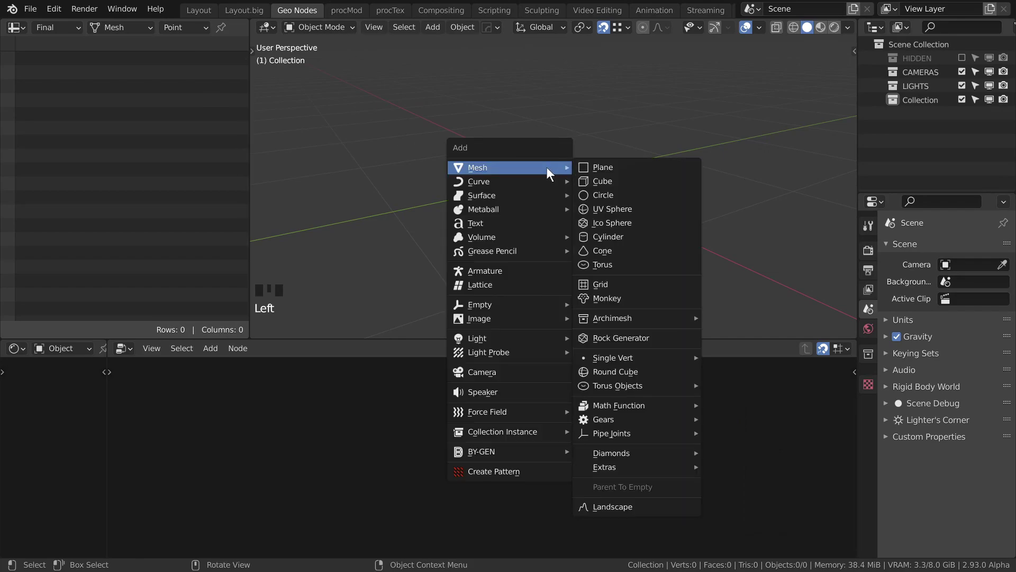
pyautogui.click(603, 167)
pyautogui.moveTo(602, 166); pyautogui.dragTo(581, 154, button='middle')
pyautogui.scroll(-3, 581, 153)
pyautogui.keyDown('shift'); pyautogui.moveTo(553, 193); pyautogui.dragTo(519, 167, button='middle'); pyautogui.keyUp('shift')
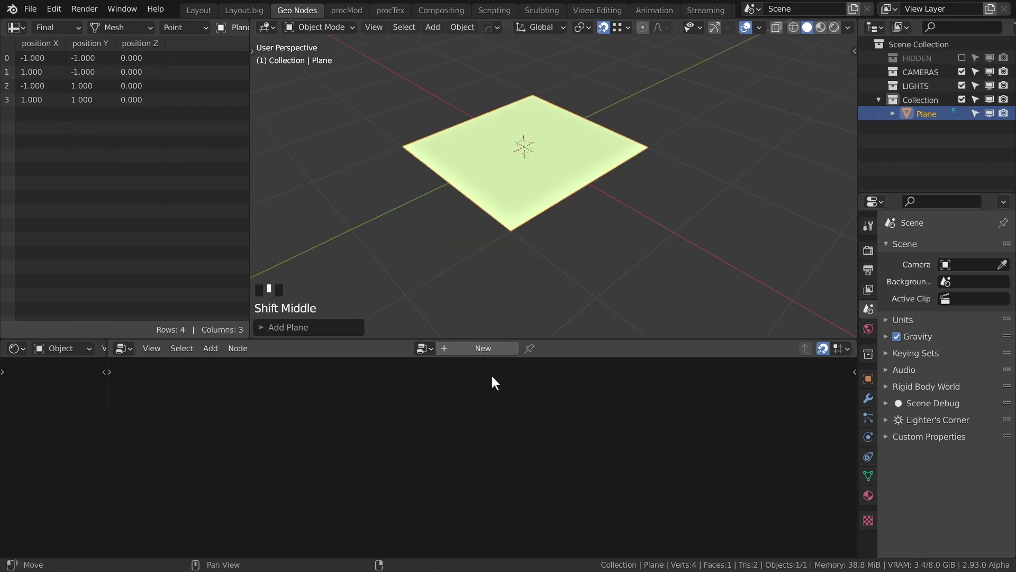
# Create a new geometry node tree on the plane and enlarge the node editor area.
pyautogui.click(485, 348)
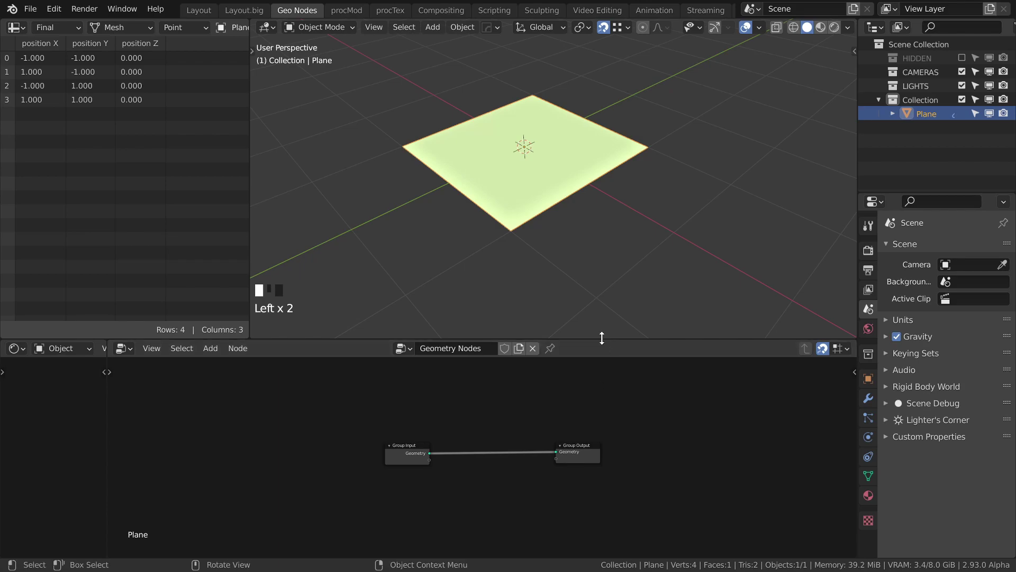
pyautogui.moveTo(601, 339); pyautogui.dragTo(608, 238)
pyautogui.scroll(2, 481, 341)
# Insert a Point Distribute node between Group Input and Group Output, and move it with Group Input away from Group Output.
pyautogui.hotkey('shift', 'a')
pyautogui.moveTo(470, 351)
pyautogui.click(580, 351)
pyautogui.click(507, 348)
pyautogui.press('x')
pyautogui.moveTo(327, 343); pyautogui.dragTo(445, 416)
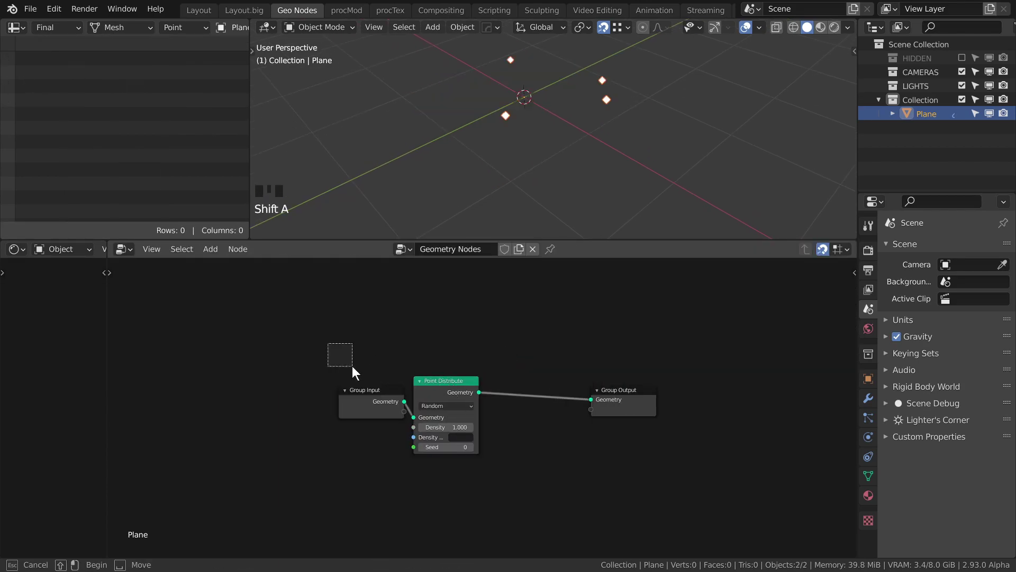
pyautogui.moveTo(447, 393); pyautogui.dragTo(316, 383)
# Scale the plane's mesh by 5 in Edit Mode and return to Object Mode.
pyautogui.press('s')
pyautogui.press('Tab')
pyautogui.press('s')
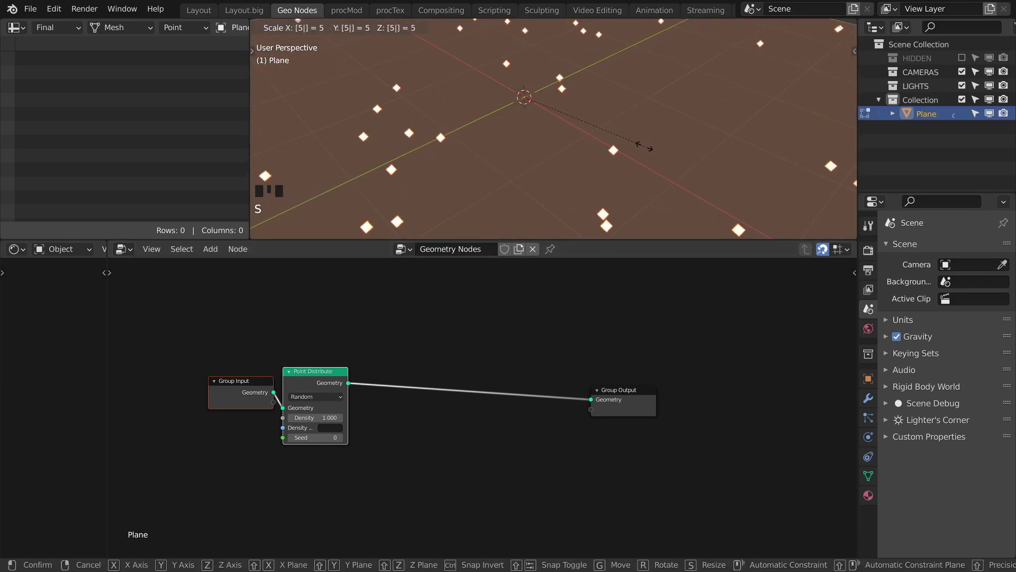
pyautogui.click(644, 147)
pyautogui.press('Tab')
pyautogui.scroll(-6, 570, 142)
# Add a camera to the scene and view the distributed points through it.
pyautogui.hotkey('shift', 'a')
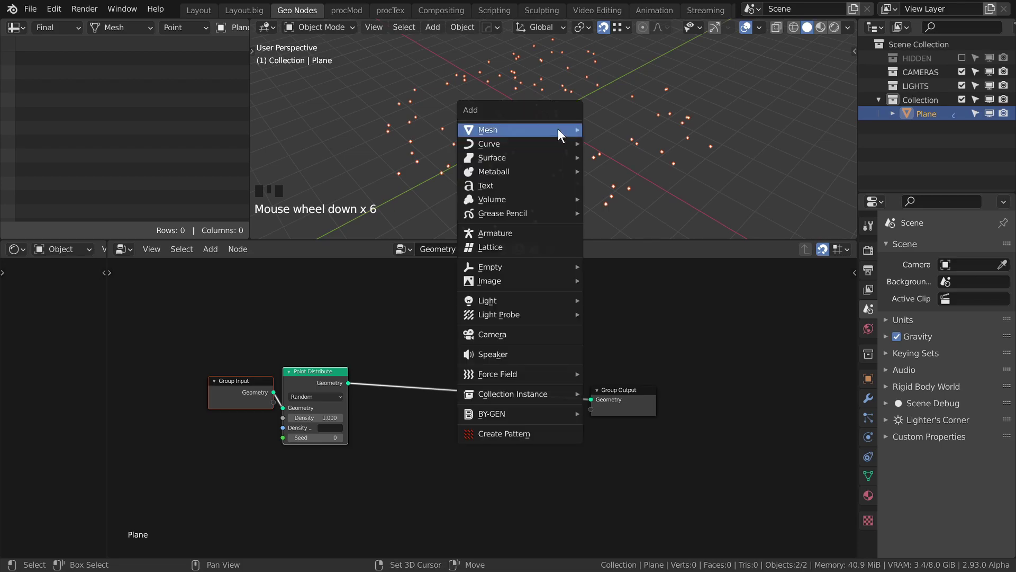
pyautogui.click(519, 332)
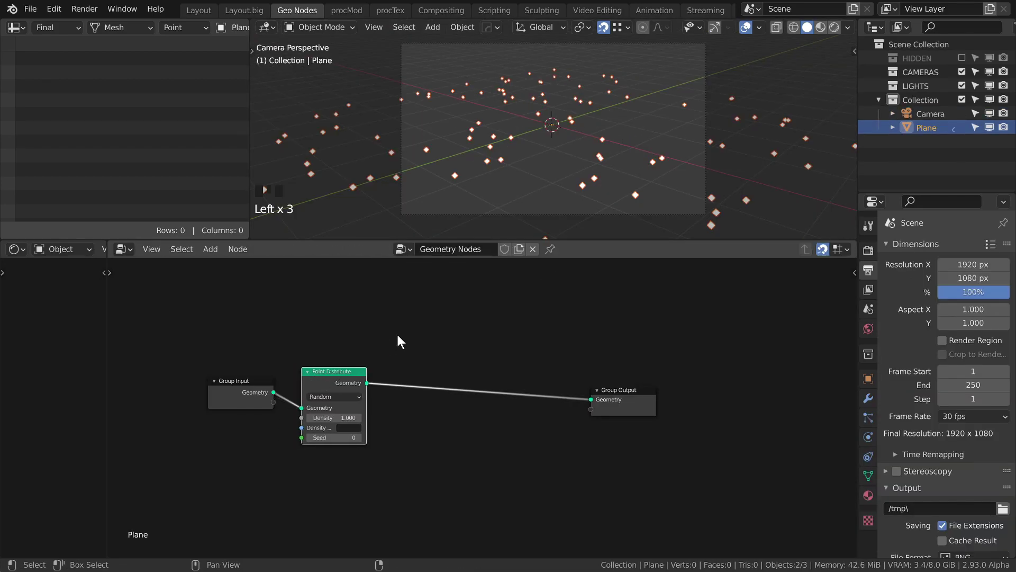
# Insert the ETK_CAMERACULL group between Point Distribute and Group Output, and set its camera to Camera.
pyautogui.hotkey('shift', 'a')
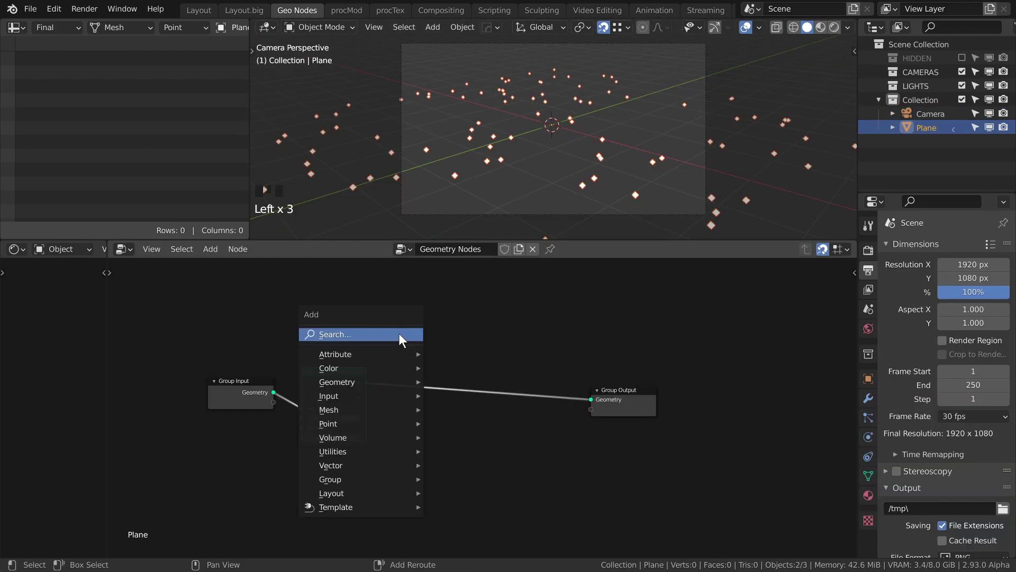
pyautogui.moveTo(363, 481)
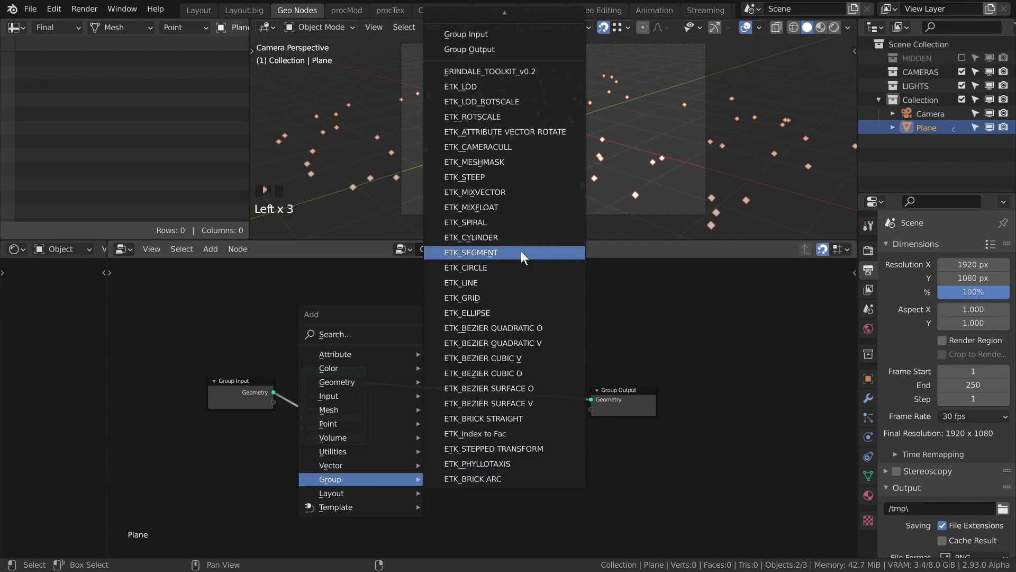
pyautogui.click(507, 148)
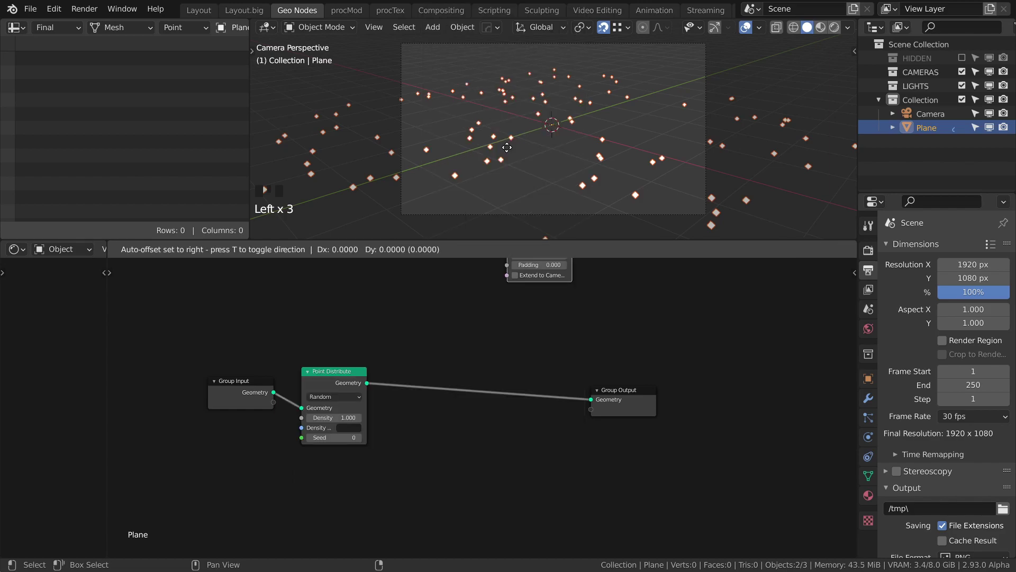
pyautogui.click(483, 414)
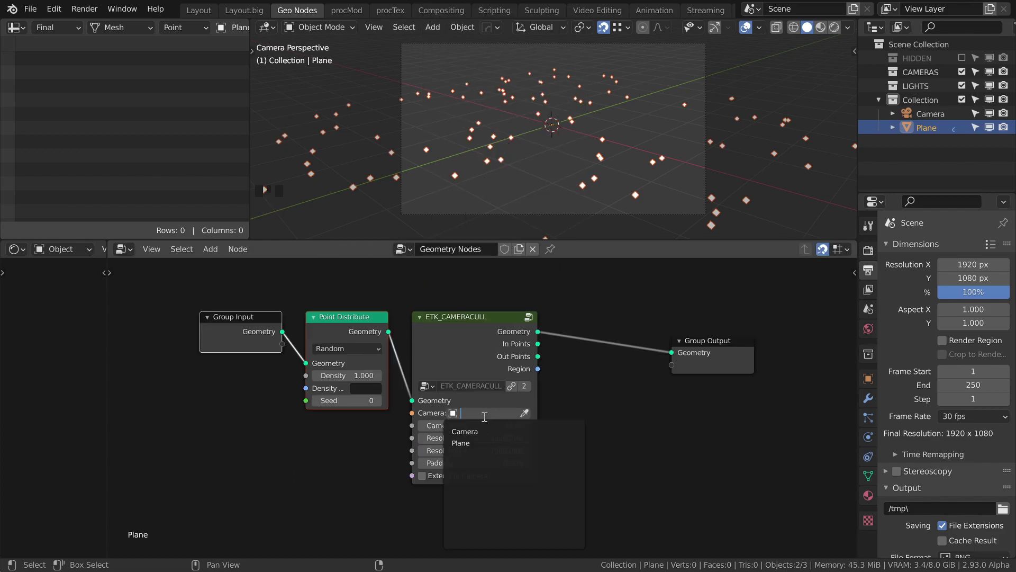
pyautogui.click(492, 431)
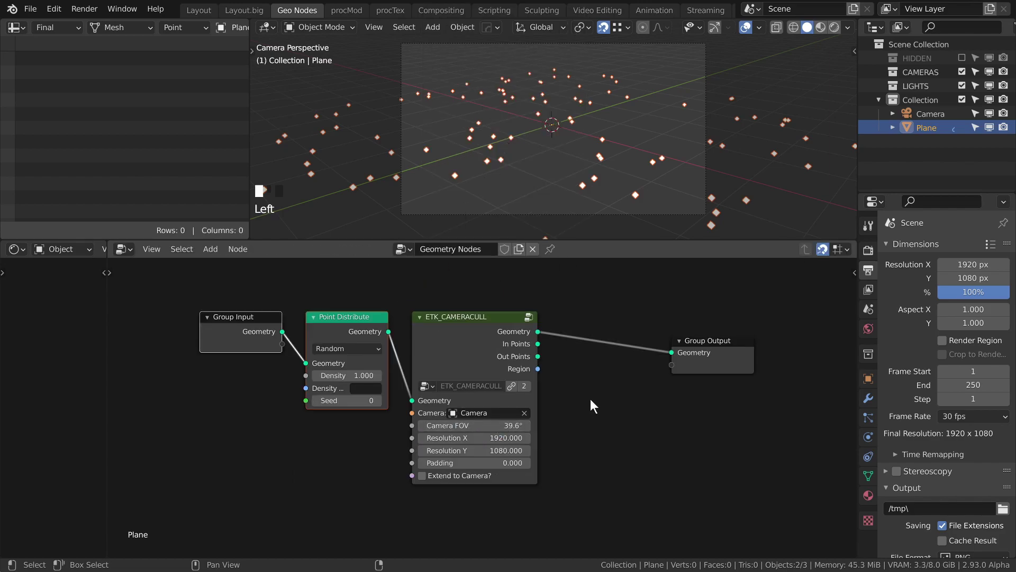
# Try the In Points and Out Points outputs of ETK_CAMERACULL on Group Output, ending with In Points connected.
pyautogui.moveTo(587, 399); pyautogui.dragTo(500, 412, button='middle')
pyautogui.moveTo(453, 360); pyautogui.dragTo(587, 369)
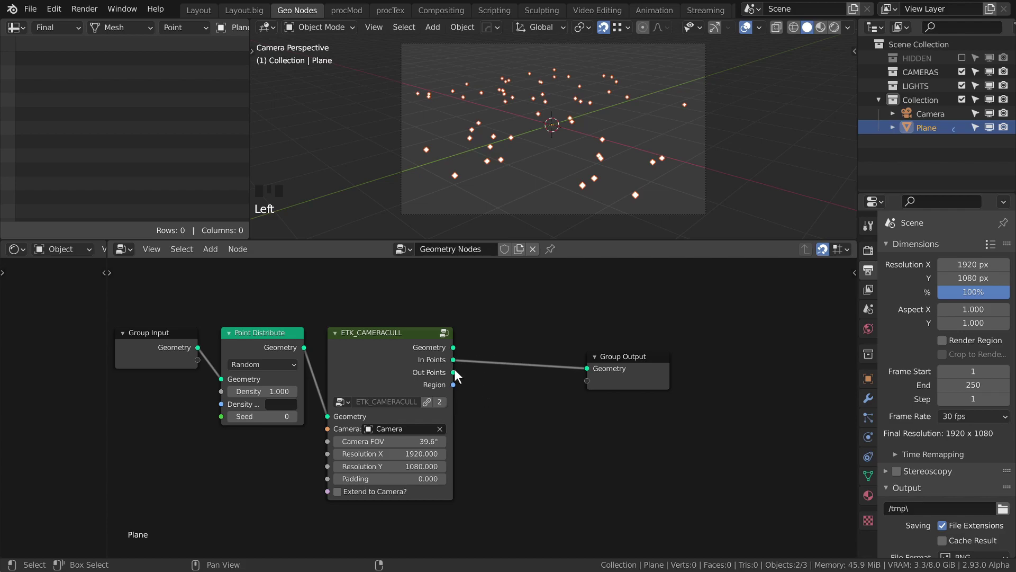
pyautogui.moveTo(453, 372); pyautogui.dragTo(596, 372)
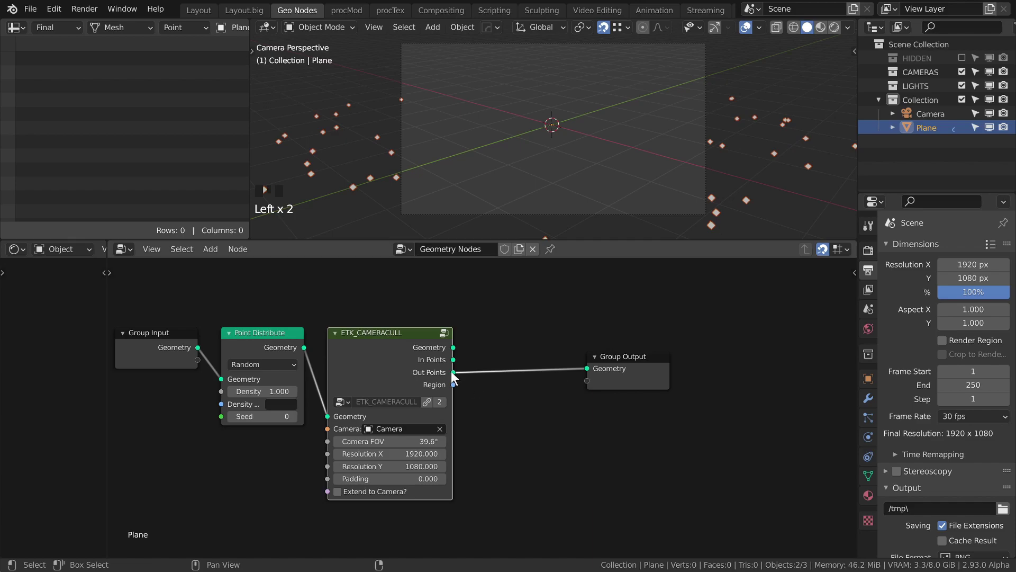
pyautogui.moveTo(453, 360); pyautogui.dragTo(587, 368)
pyautogui.moveTo(452, 385); pyautogui.dragTo(522, 412)
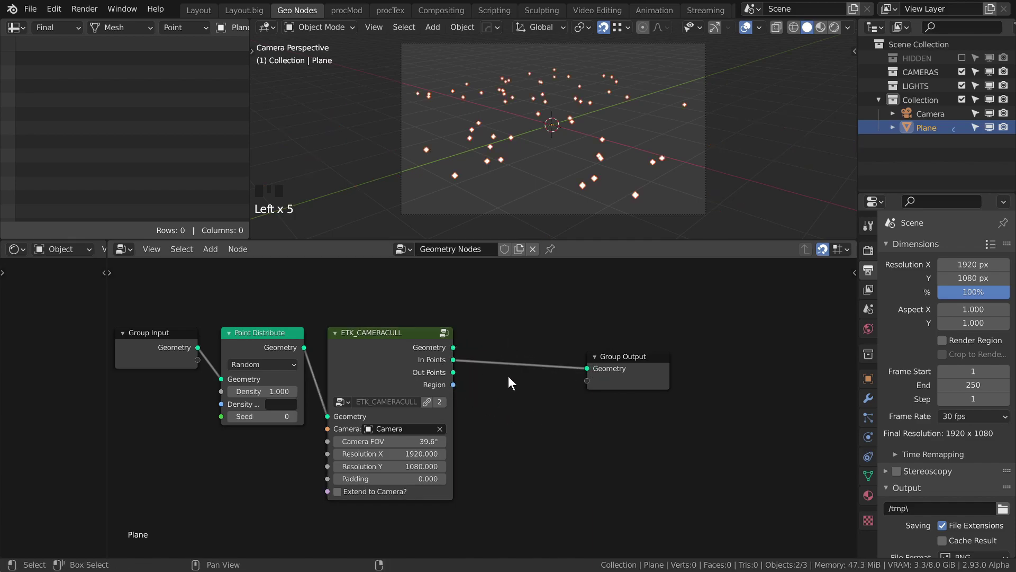
pyautogui.moveTo(454, 347); pyautogui.dragTo(523, 366)
pyautogui.moveTo(454, 385); pyautogui.dragTo(494, 357)
# Move the Group Output node farther from ETK_CAMERACULL to make room for more nodes.
pyautogui.moveTo(520, 353); pyautogui.dragTo(422, 343, button='middle')
pyautogui.moveTo(438, 316); pyautogui.dragTo(618, 456)
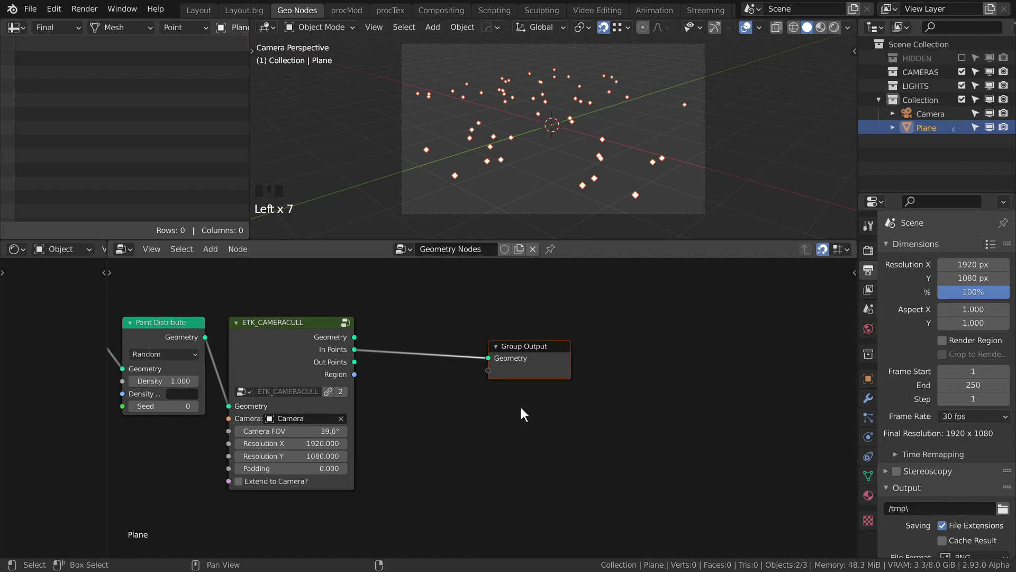
pyautogui.press('g')
pyautogui.click(648, 388)
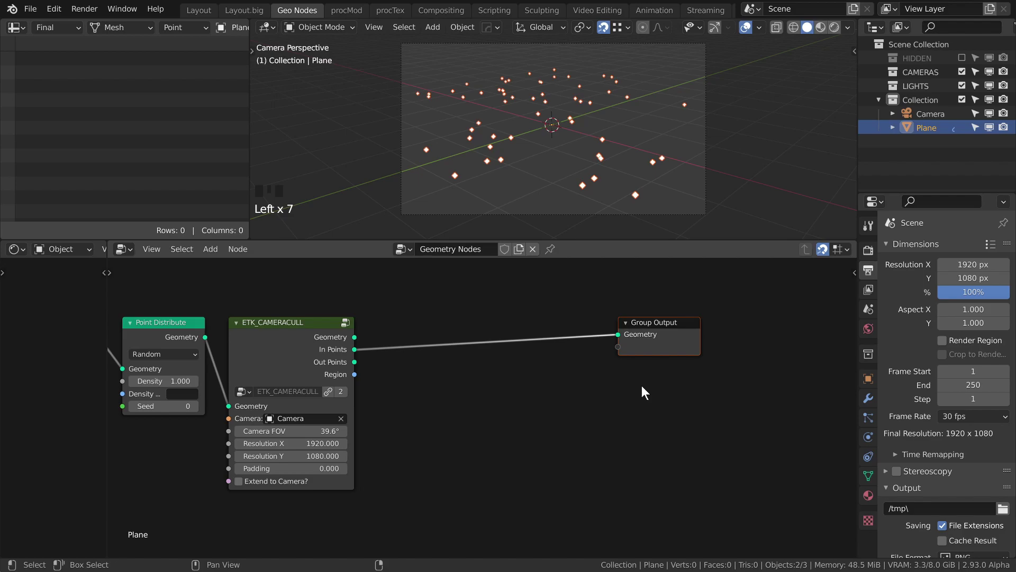
pyautogui.moveTo(354, 374); pyautogui.dragTo(478, 420)
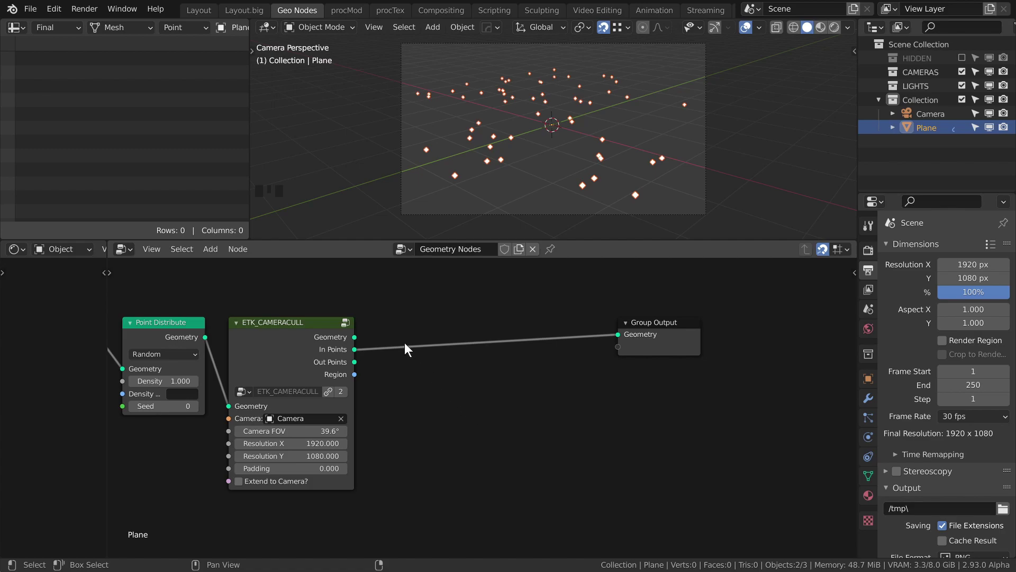
pyautogui.moveTo(404, 342); pyautogui.dragTo(416, 351, button='middle')
pyautogui.moveTo(366, 382); pyautogui.dragTo(406, 405)
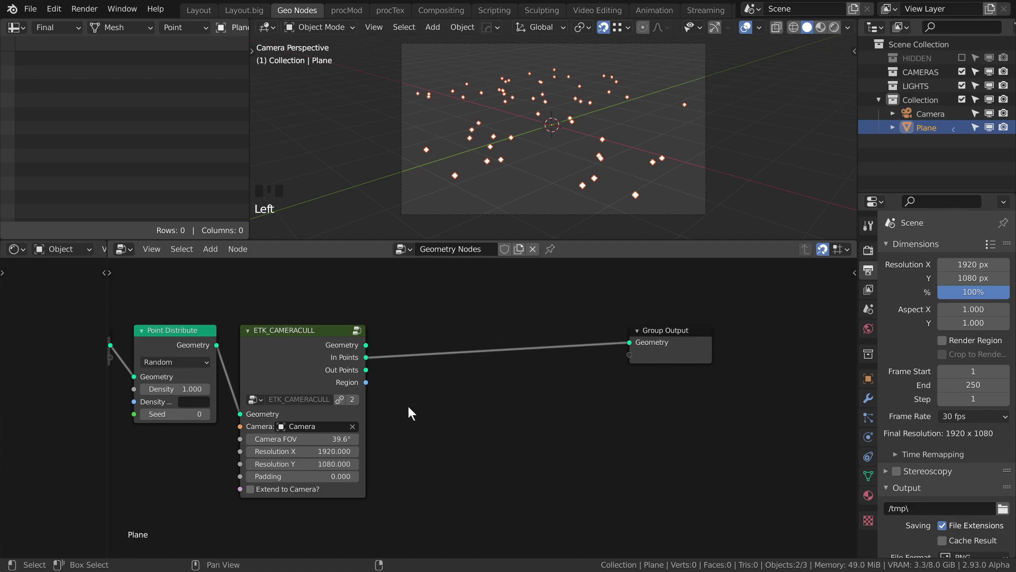
pyautogui.moveTo(393, 160); pyautogui.dragTo(403, 197)
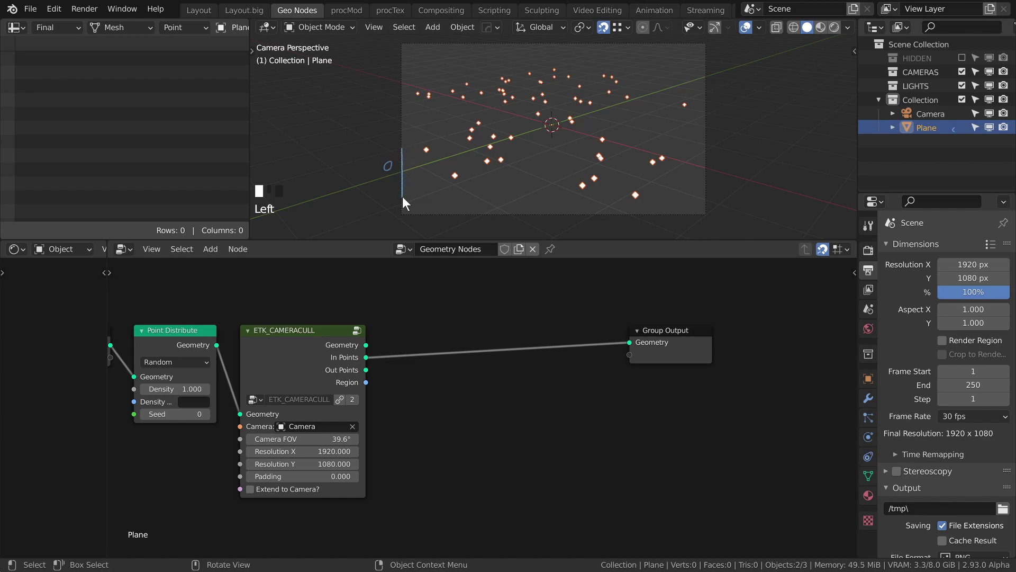
pyautogui.moveTo(432, 162); pyautogui.dragTo(437, 175)
# Add a cube, scale it down to 0.2, and stretch it by about 3.24 along Z.
pyautogui.hotkey('shift', 'a')
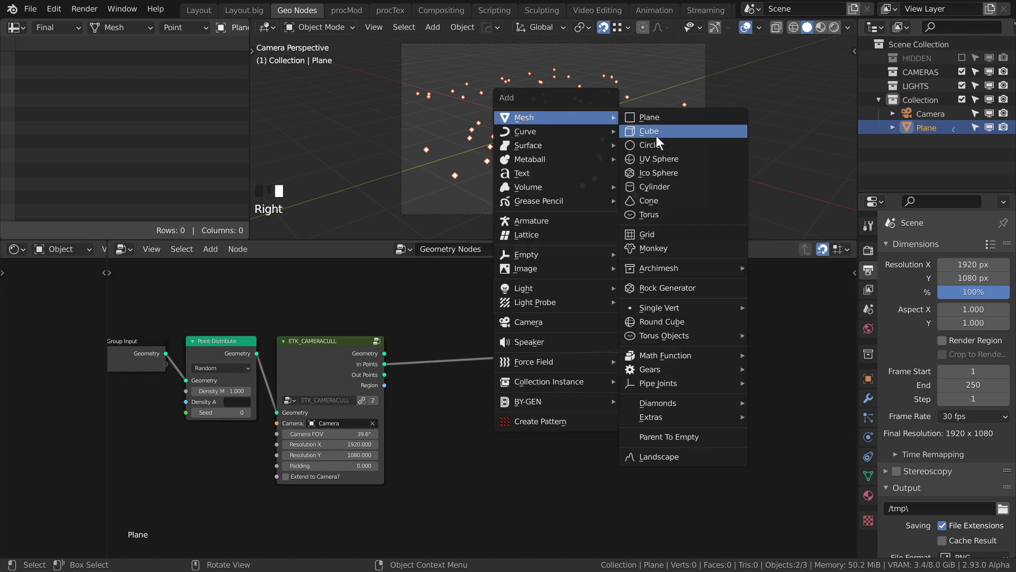
pyautogui.click(656, 133)
pyautogui.press('s')
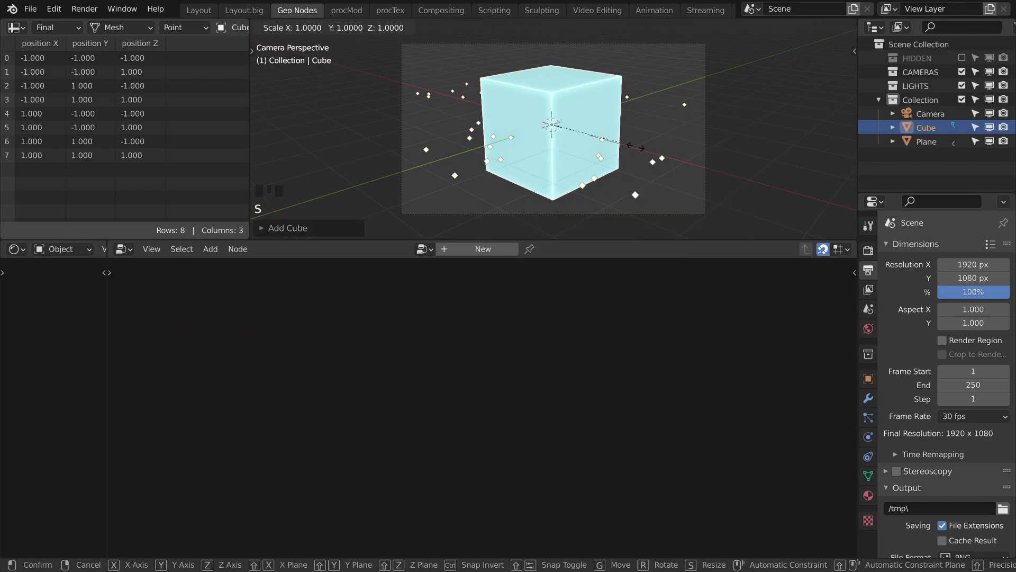
pyautogui.click(569, 129)
pyautogui.press('s')
pyautogui.press('z')
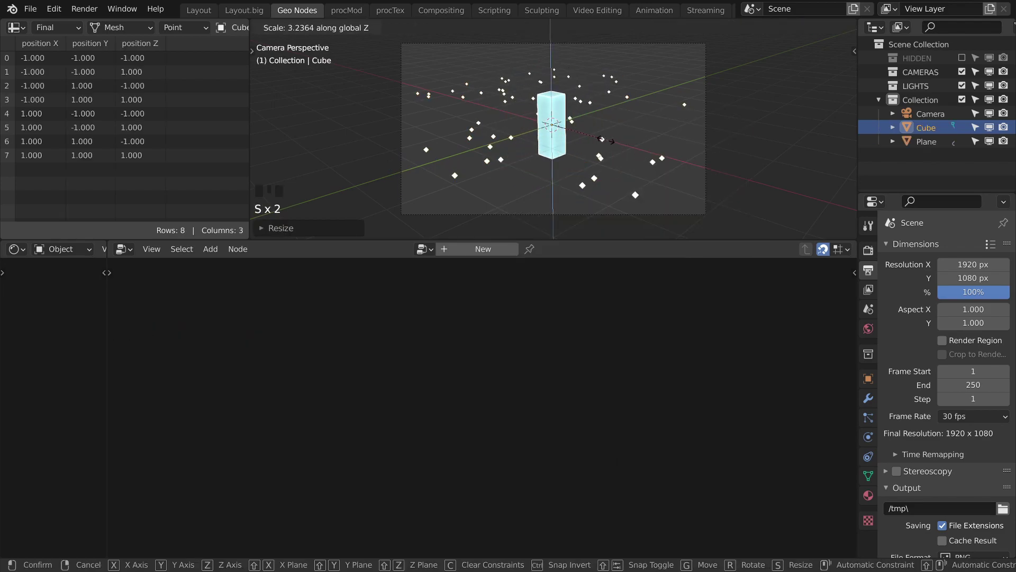
pyautogui.click(606, 141)
# Apply the cube's scale and move the cube into the HIDDEN collection.
pyautogui.hotkey('ctrl', 'a')
pyautogui.click(584, 100)
pyautogui.moveTo(929, 129); pyautogui.dragTo(916, 59)
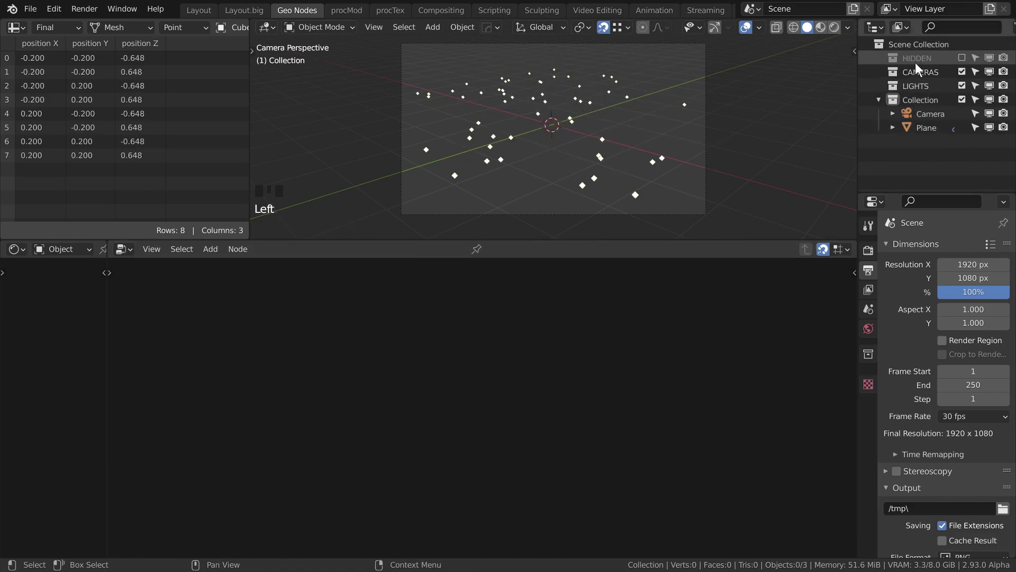
# Insert a Point Instance node between the plane's ETK_CAMERACULL and Group Output, instancing the Cube object, and shift both end nodes along.
pyautogui.click(506, 133)
pyautogui.hotkey('shift', 'a')
pyautogui.moveTo(349, 385)
pyautogui.click(500, 415)
pyautogui.click(551, 318)
pyautogui.click(545, 371)
pyautogui.click(550, 398)
pyautogui.moveTo(512, 300); pyautogui.dragTo(722, 405)
pyautogui.moveTo(525, 317); pyautogui.dragTo(636, 337)
# Insert an Attribute Math node between ETK_CAMERACULL and Point Instance, and set its operation to Divide.
pyautogui.hotkey('shift', 'a')
pyautogui.moveTo(452, 248)
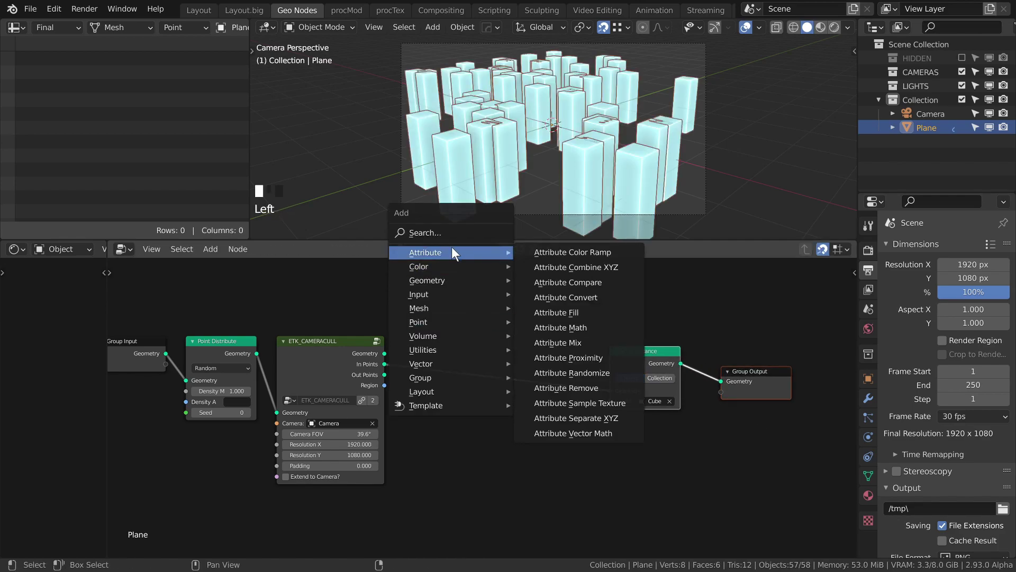
pyautogui.click(563, 328)
pyautogui.moveTo(478, 321); pyautogui.dragTo(499, 315)
pyautogui.click(438, 365)
pyautogui.press('d')
# Set the Attribute Math node's B input to a Float of 5, and connect the Region output to both A and Result.
pyautogui.scroll(8, 434, 366)
pyautogui.click(497, 340)
pyautogui.moveTo(355, 399); pyautogui.dragTo(413, 420)
pyautogui.click(500, 435)
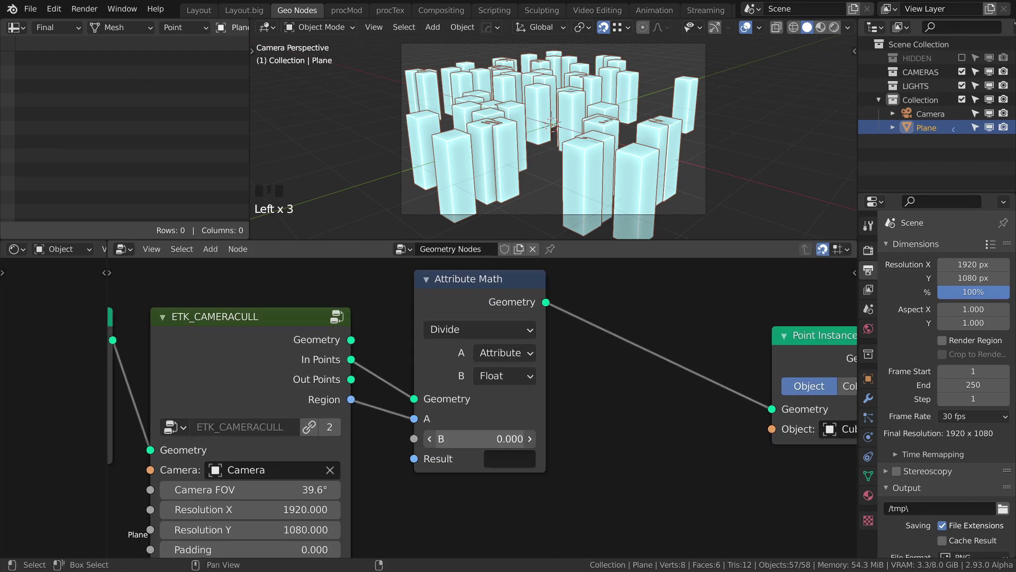
pyautogui.write('5')
pyautogui.press('Return')
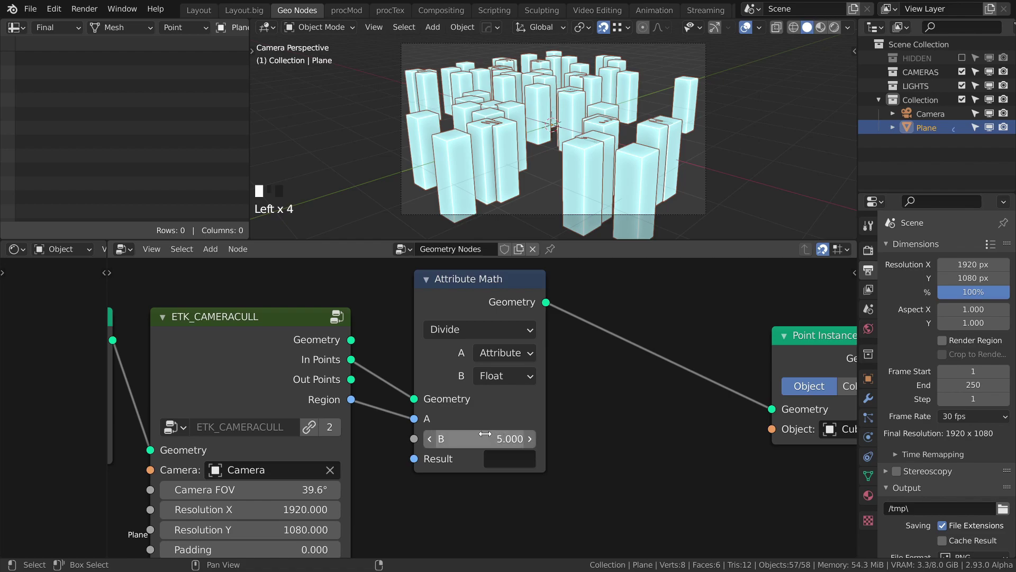
pyautogui.moveTo(351, 399); pyautogui.dragTo(411, 462)
pyautogui.moveTo(488, 294); pyautogui.dragTo(470, 329)
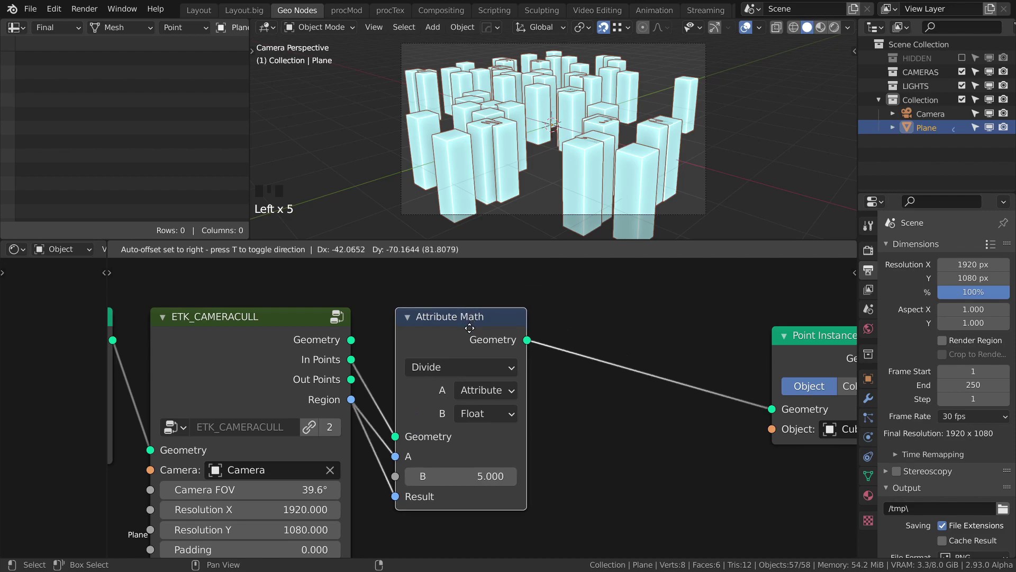
# Insert an Attribute Color Ramp node between Attribute Math and Point Instance, and connect the Region output to its Attribute and Result inputs.
pyautogui.moveTo(581, 443); pyautogui.dragTo(494, 434, button='middle')
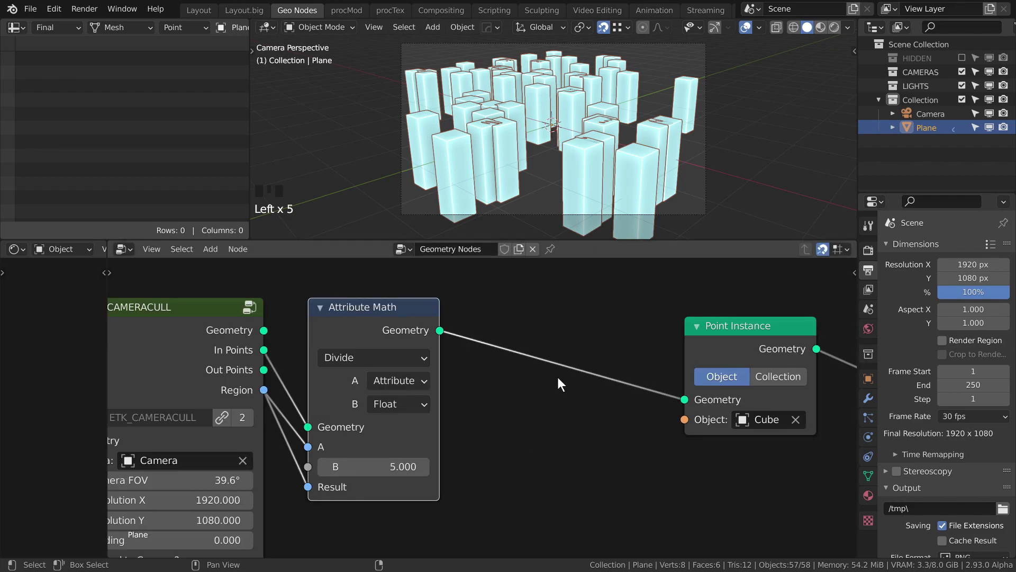
pyautogui.hotkey('shift', 'a')
pyautogui.moveTo(471, 406)
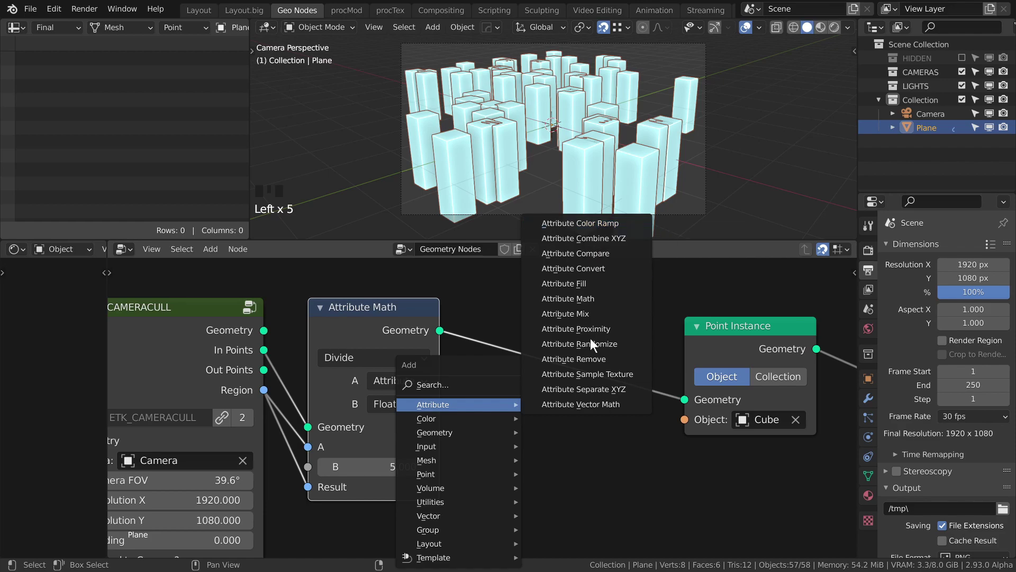
pyautogui.click(592, 227)
pyautogui.click(508, 303)
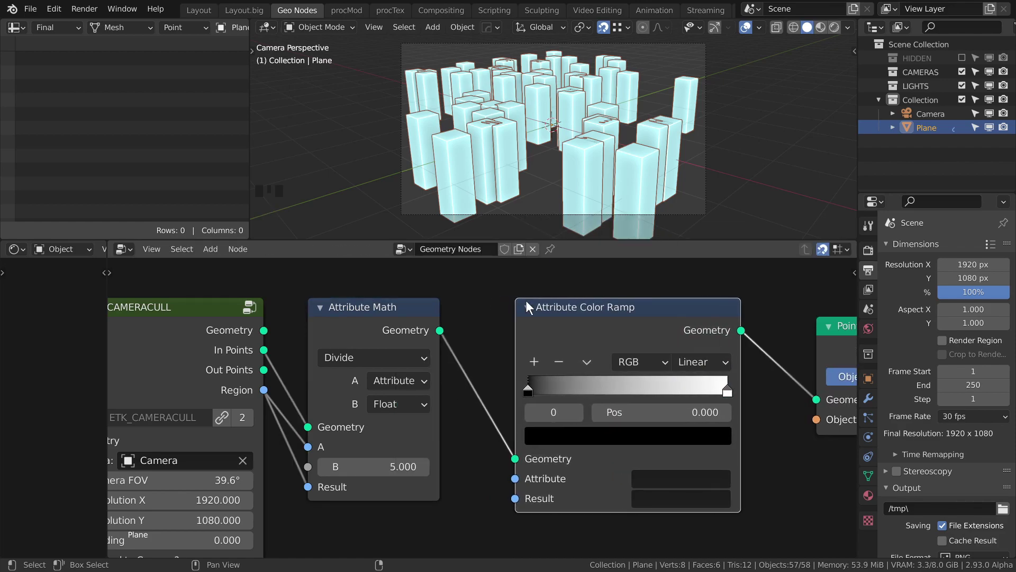
pyautogui.moveTo(557, 314); pyautogui.dragTo(517, 315)
pyautogui.moveTo(264, 390); pyautogui.dragTo(475, 497)
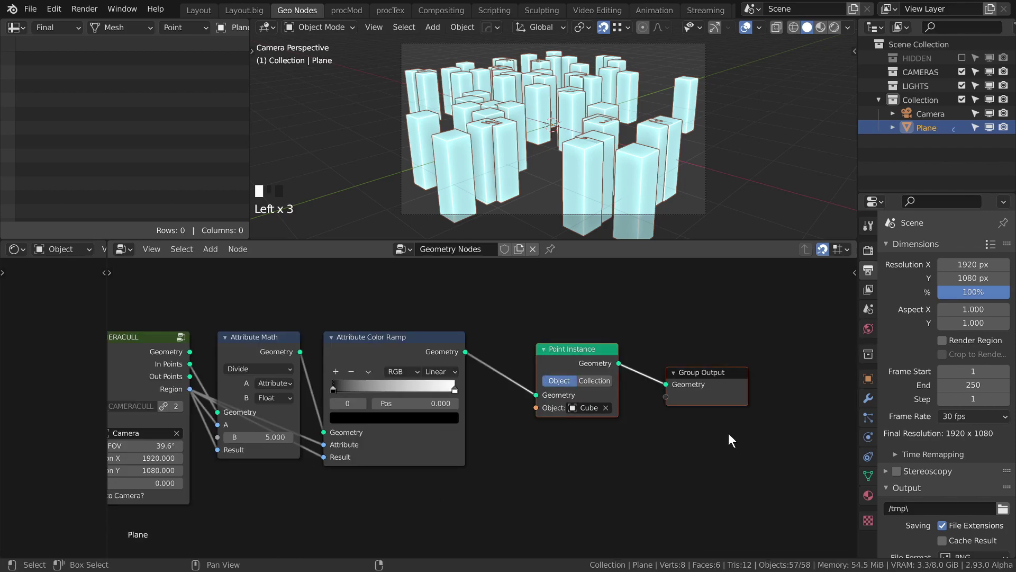
pyautogui.moveTo(584, 353); pyautogui.dragTo(561, 341)
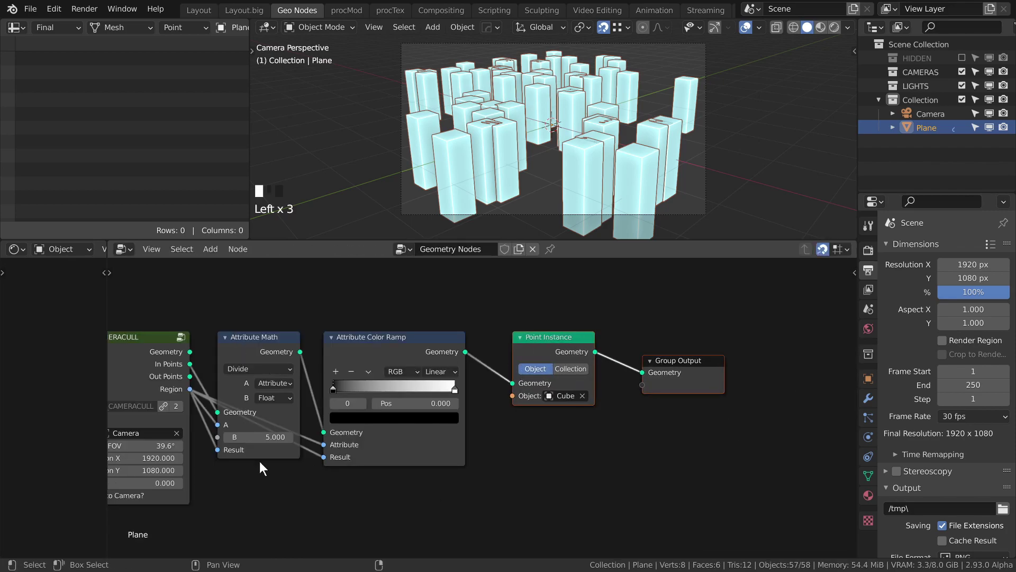
# Insert an Attribute Mix node between Attribute Color Ramp and Point Instance, and connect the Region output to its Factor input.
pyautogui.click(384, 334)
pyautogui.moveTo(596, 304); pyautogui.dragTo(656, 372)
pyautogui.moveTo(547, 334); pyautogui.dragTo(689, 334)
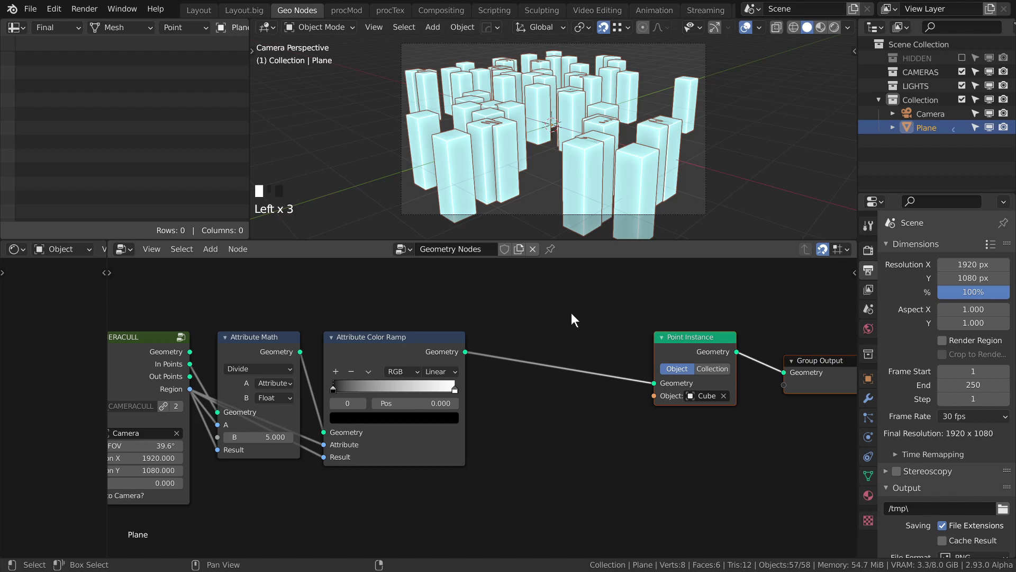
pyautogui.hotkey('shift', 'a')
pyautogui.moveTo(571, 313)
pyautogui.click(673, 399)
pyautogui.click(529, 334)
pyautogui.click(568, 359)
pyautogui.click(573, 373)
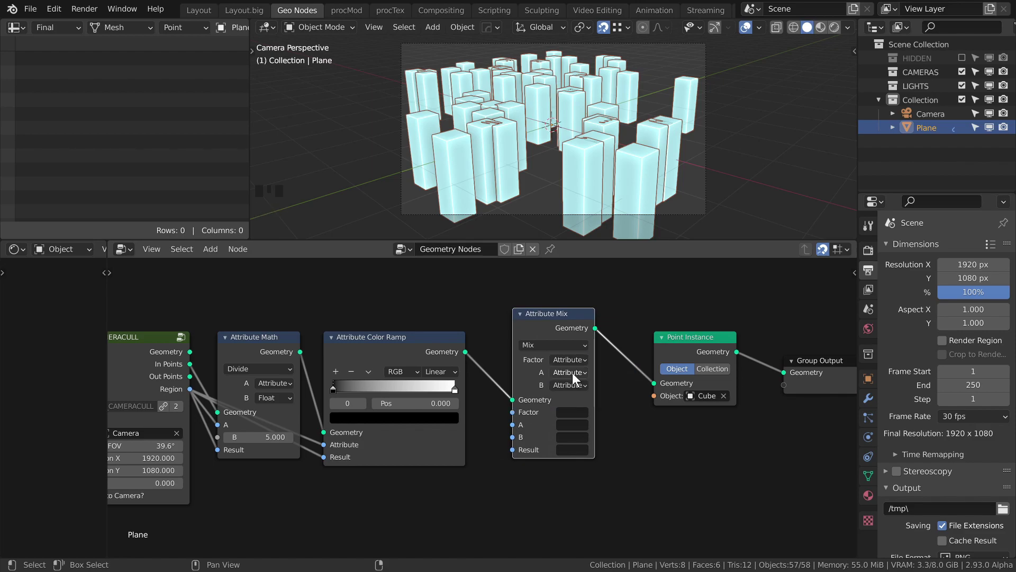
pyautogui.moveTo(188, 389); pyautogui.dragTo(524, 410)
pyautogui.moveTo(546, 316); pyautogui.dragTo(524, 344)
pyautogui.moveTo(605, 416); pyautogui.dragTo(543, 380, button='middle')
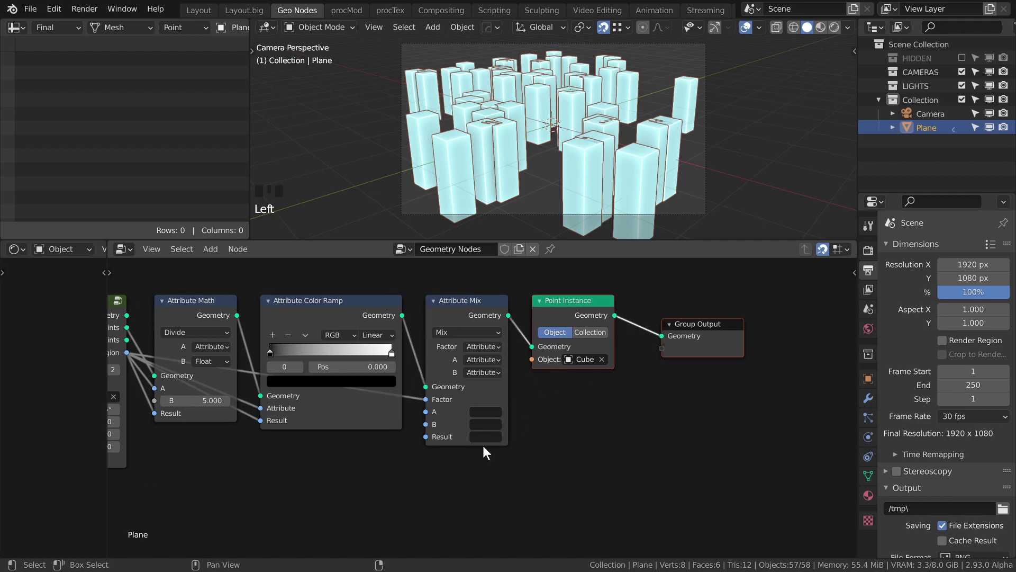
# Set the Attribute Mix node's Result to scale, with A as a Float of 0.5 and B as a Float of 2.
pyautogui.click(475, 437)
pyautogui.write('scale')
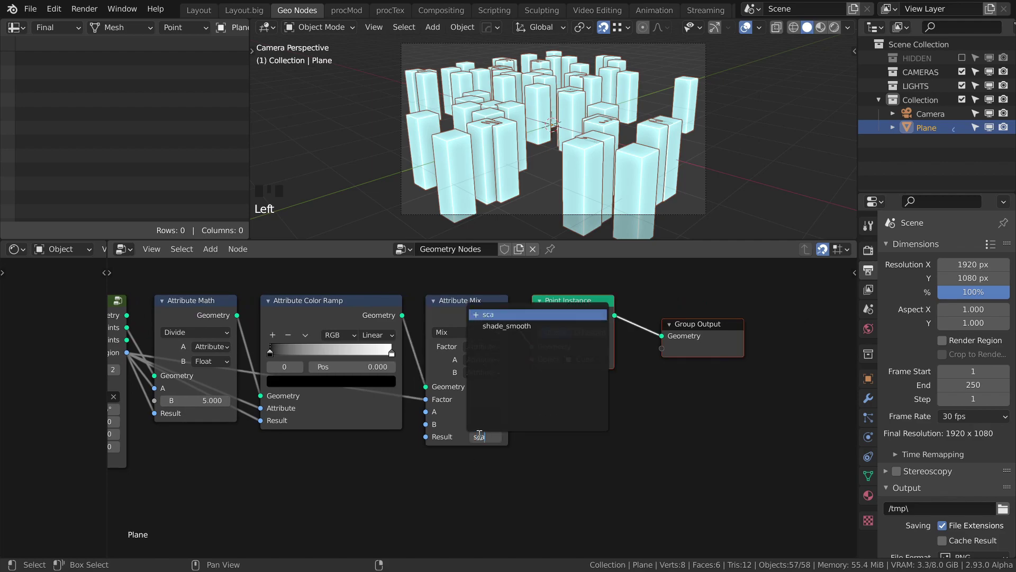
pyautogui.press('Return')
pyautogui.click(481, 360)
pyautogui.click(481, 385)
pyautogui.click(481, 373)
pyautogui.click(481, 398)
pyautogui.click(486, 413)
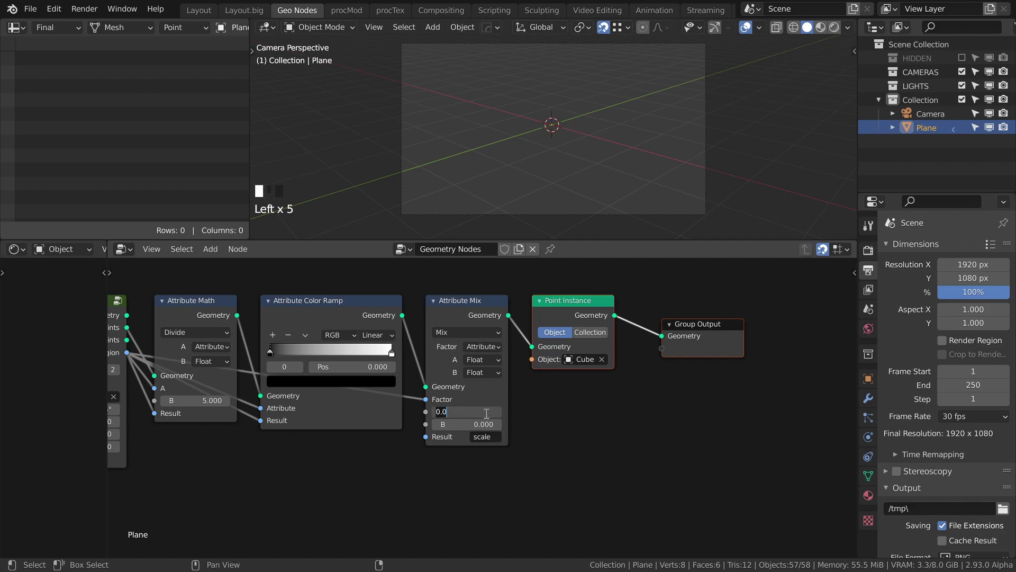
pyautogui.write('0.5')
pyautogui.press('Tab')
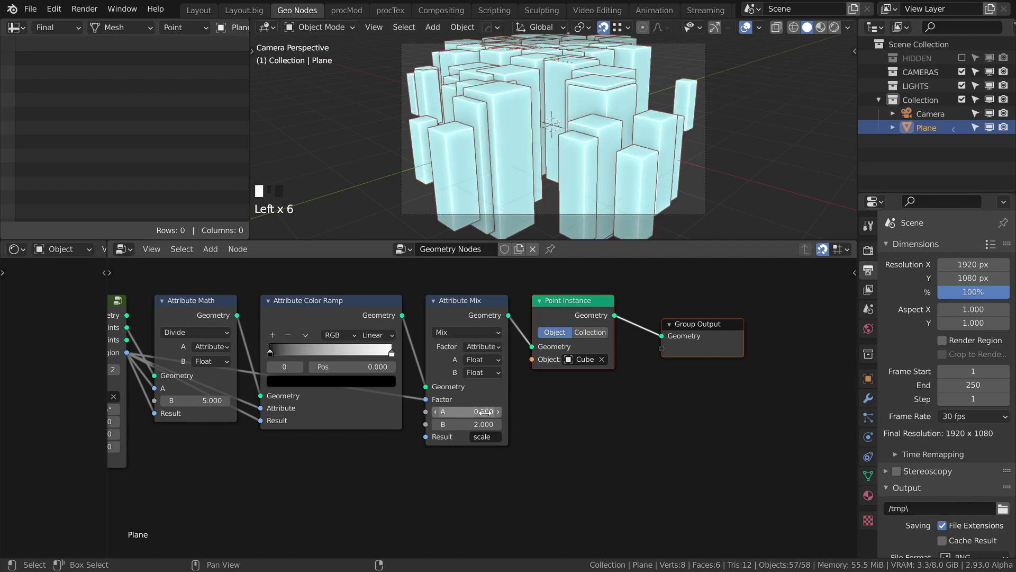
# Walk the camera around the cubes, and set the Attribute Color Ramp's interpolation to Ease.
pyautogui.scroll(-2, 628, 107)
pyautogui.hotkey('shift', '`')
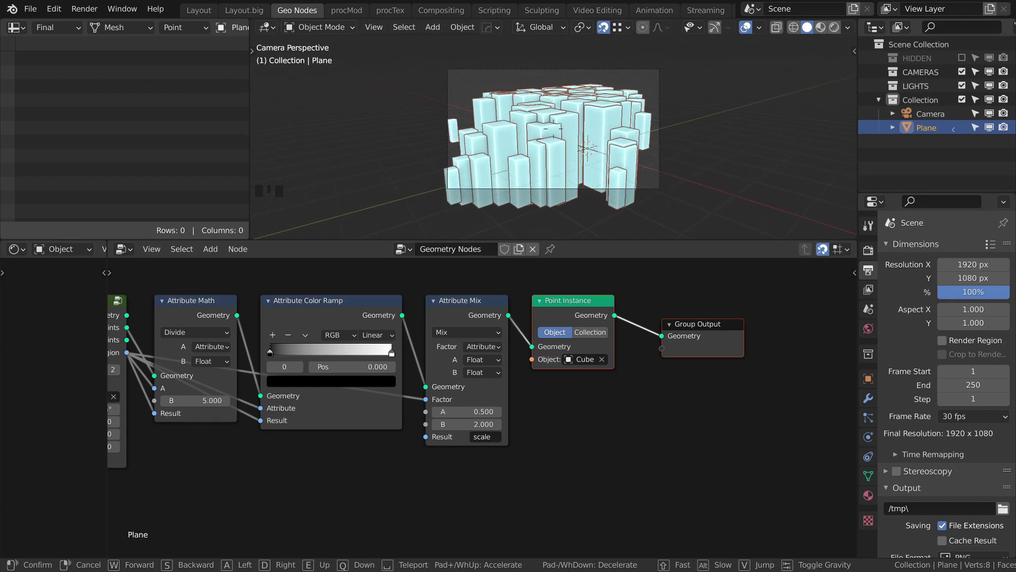
pyautogui.click(553, 129)
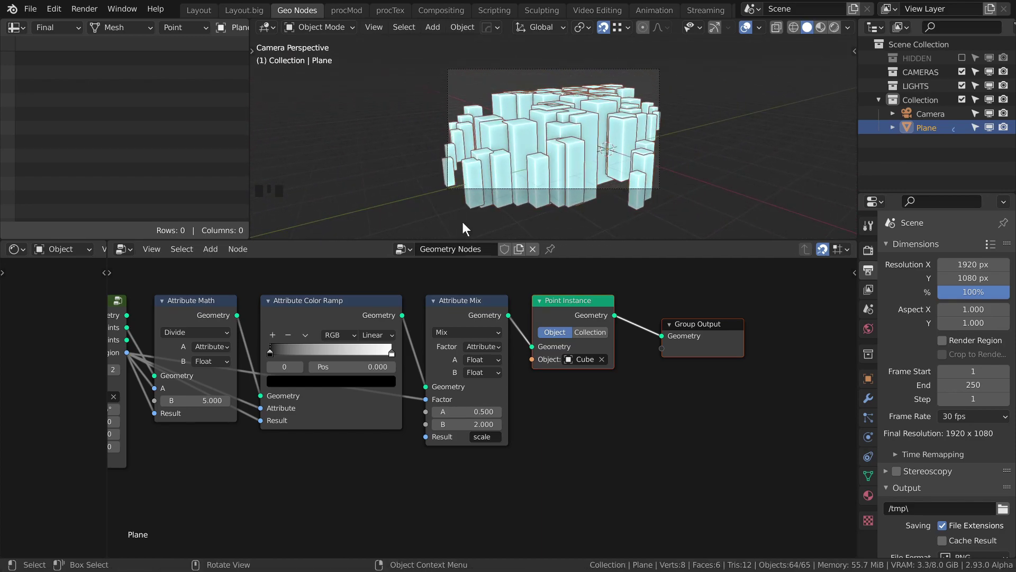
pyautogui.click(385, 337)
pyautogui.click(390, 345)
# Raise the Attribute Math node's B value to 7.740, walking the camera around the cubes to compare the falloff.
pyautogui.hotkey('shift', '`')
pyautogui.press('a')
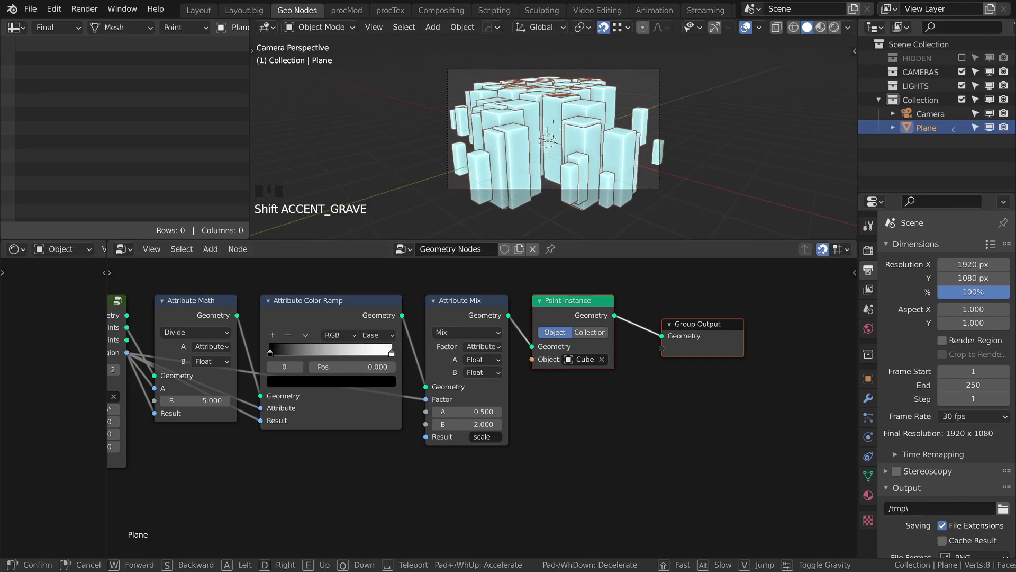
pyautogui.click(554, 128)
pyautogui.keyDown('shift'); pyautogui.moveTo(207, 400); pyautogui.dragTo(237, 400); pyautogui.keyUp('shift')
pyautogui.hotkey('shift', '`')
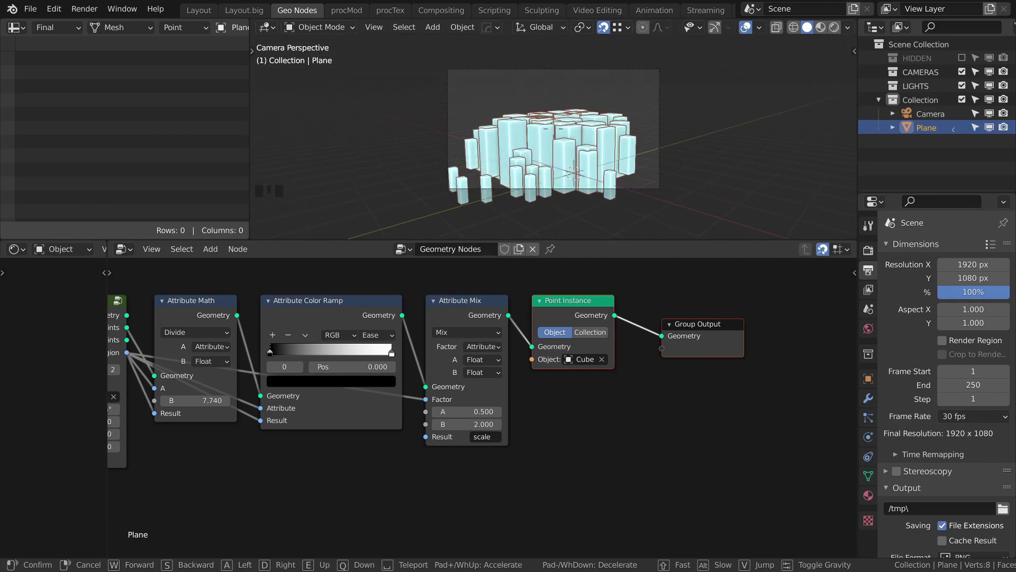
pyautogui.click(555, 126)
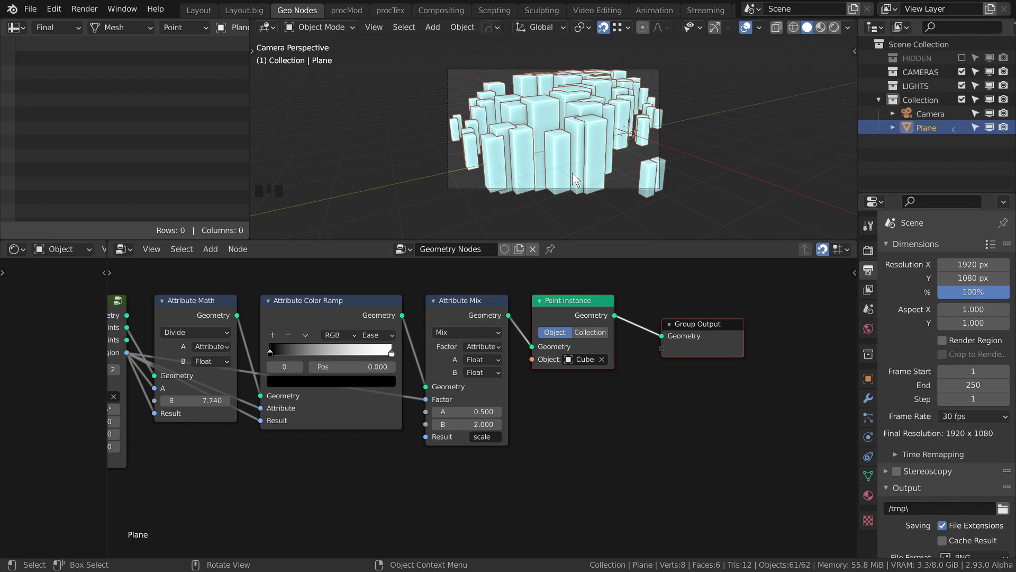
# Delete the Attribute Math, Attribute Color Ramp and Attribute Mix nodes.
pyautogui.moveTo(286, 279); pyautogui.dragTo(449, 301, button='middle')
pyautogui.moveTo(290, 321)
pyautogui.mouseDown()
pyautogui.moveTo(319, 291)
pyautogui.moveTo(294, 310)
pyautogui.mouseUp()
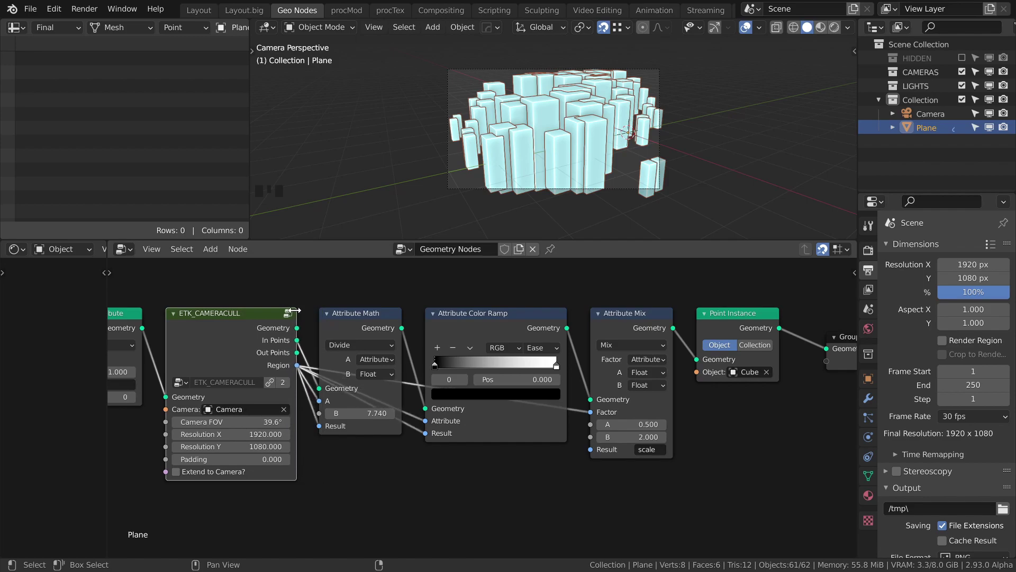
pyautogui.moveTo(355, 268); pyautogui.dragTo(683, 405)
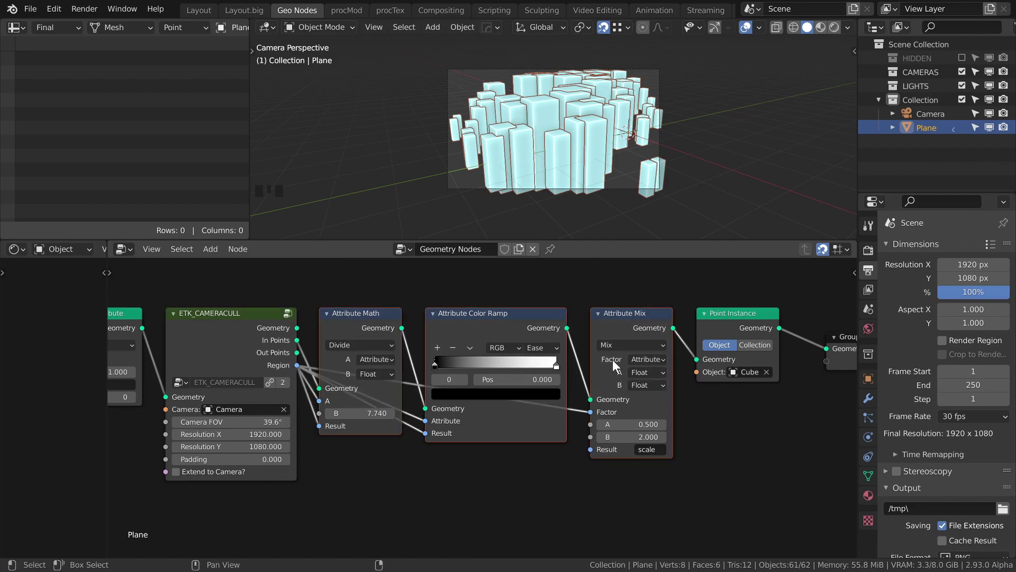
pyautogui.press('x')
# Delete the Point Distribute and Point Instance nodes, leaving Group Input connected to ETK_CAMERACULL.
pyautogui.moveTo(342, 319); pyautogui.dragTo(509, 331, button='middle')
pyautogui.keyDown('alt'); pyautogui.moveTo(258, 321); pyautogui.dragTo(250, 401); pyautogui.keyUp('alt')
pyautogui.moveTo(509, 344); pyautogui.dragTo(470, 344, button='middle')
pyautogui.scroll(-3, 414, 343)
pyautogui.moveTo(199, 347); pyautogui.dragTo(283, 348)
pyautogui.moveTo(283, 348); pyautogui.dragTo(145, 326, button='middle')
pyautogui.click(142, 388)
pyautogui.press('x')
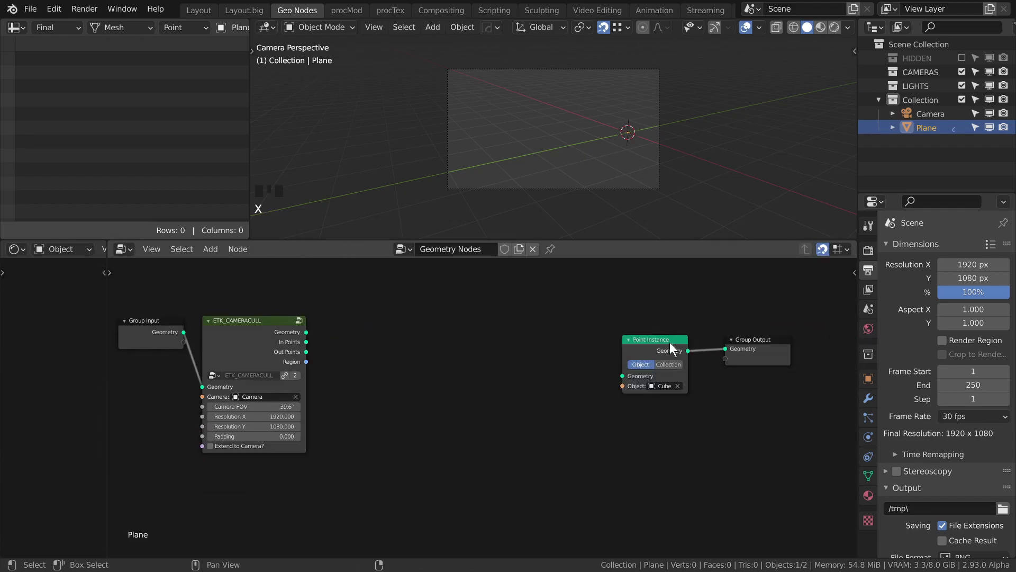
pyautogui.click(671, 343)
pyautogui.press('x')
# Move Group Output beside ETK_CAMERACULL and connect the Geometry output of ETK_CAMERACULL to it.
pyautogui.moveTo(715, 297); pyautogui.dragTo(781, 382)
pyautogui.press('g')
pyautogui.click(449, 384)
pyautogui.moveTo(449, 386); pyautogui.dragTo(561, 389, button='middle')
pyautogui.scroll(2, 552, 389)
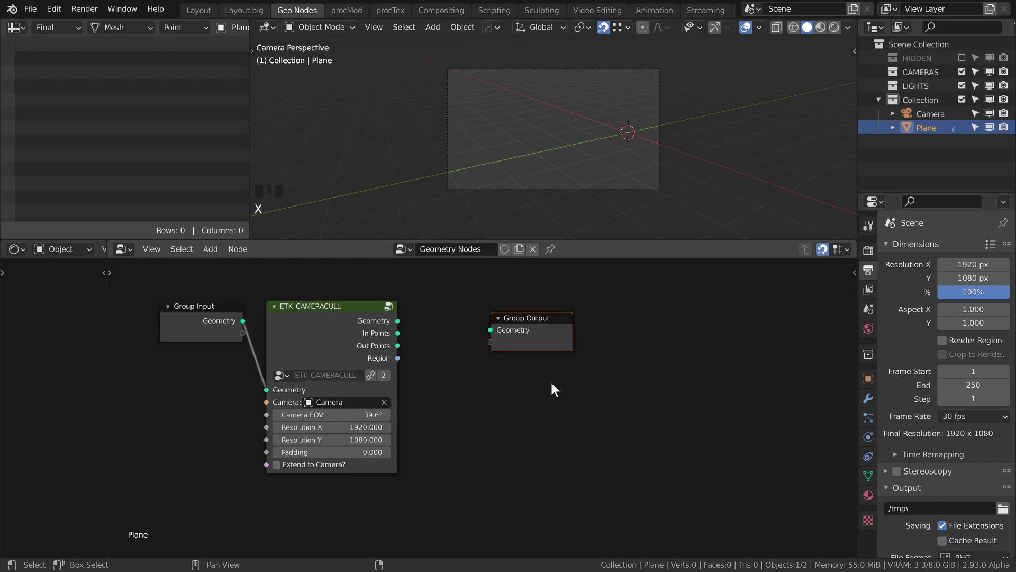
pyautogui.moveTo(385, 306); pyautogui.dragTo(492, 316)
pyautogui.moveTo(588, 132); pyautogui.dragTo(589, 77, button='middle')
pyautogui.scroll(-3, 641, 119)
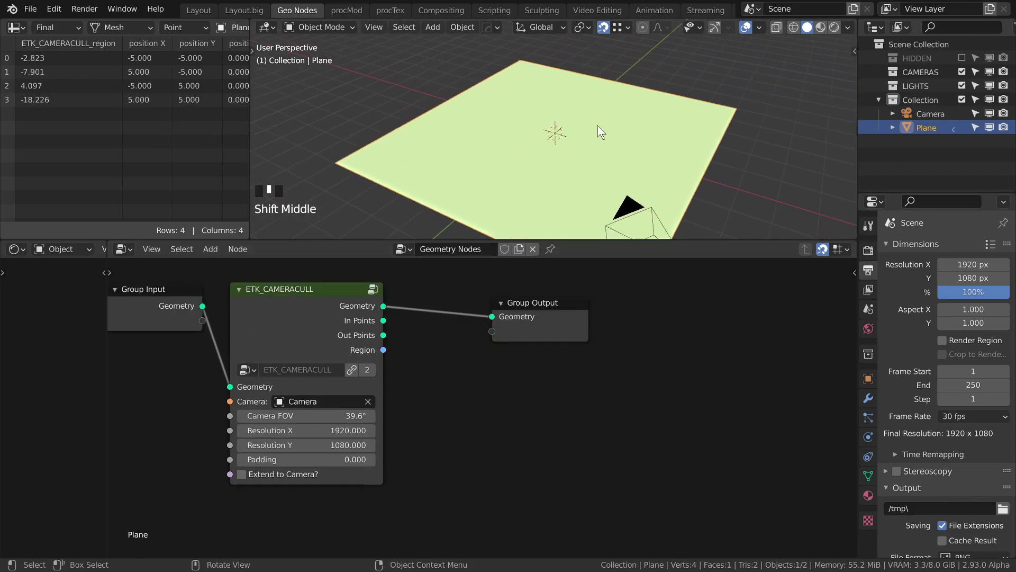
# Add a Subdivision Surface modifier above the plane's Geometry Nodes modifier, set to Simple with 6 viewport levels.
pyautogui.click(868, 398)
pyautogui.click(900, 277)
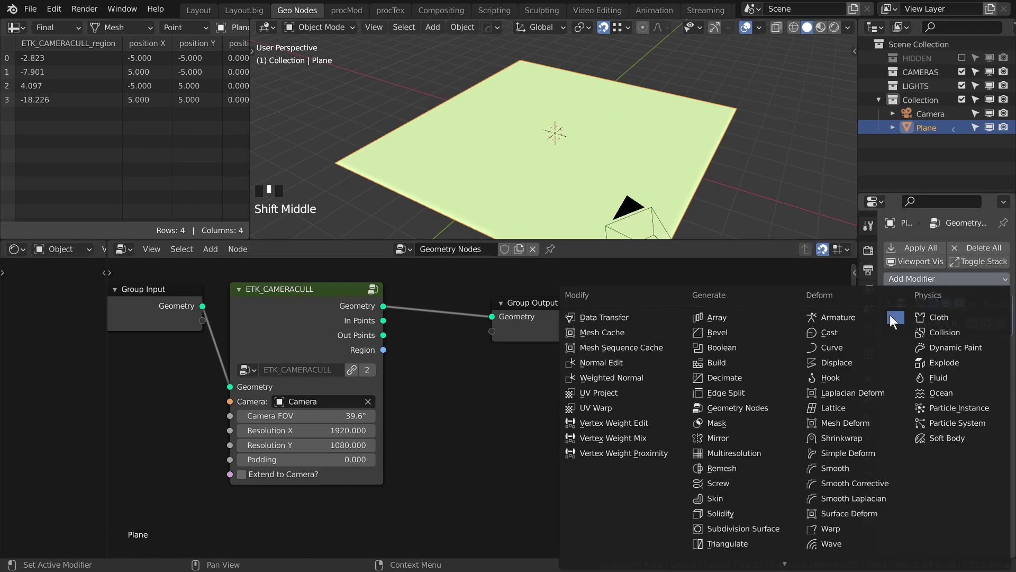
pyautogui.click(747, 528)
pyautogui.click(980, 368)
pyautogui.moveTo(1000, 347); pyautogui.dragTo(995, 291)
pyautogui.moveTo(961, 342); pyautogui.dragTo(988, 341)
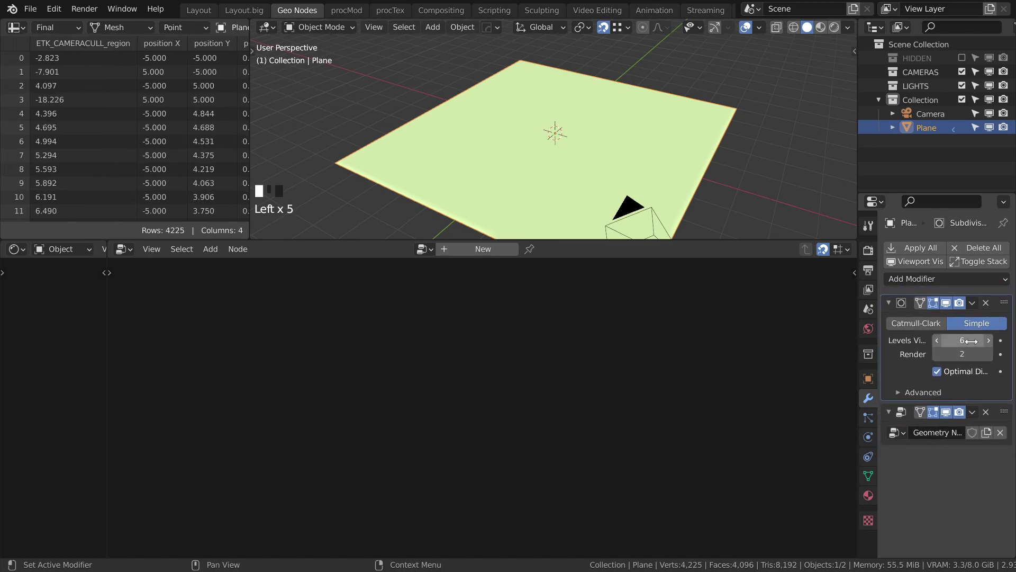
# Insert an ETK_MESHMASK group node between ETK_CAMERACULL and Group Output in the plane's Geometry Nodes tree.
pyautogui.keyDown('shift'); pyautogui.moveTo(666, 173); pyautogui.dragTo(617, 136, button='middle'); pyautogui.keyUp('shift')
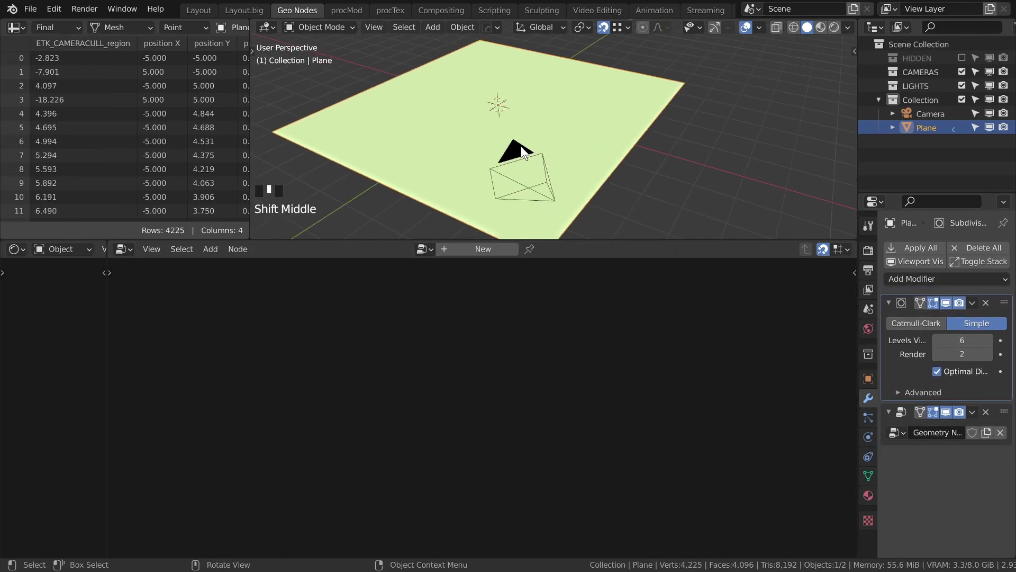
pyautogui.click(901, 410)
pyautogui.hotkey('shift', 'a')
pyautogui.moveTo(536, 379)
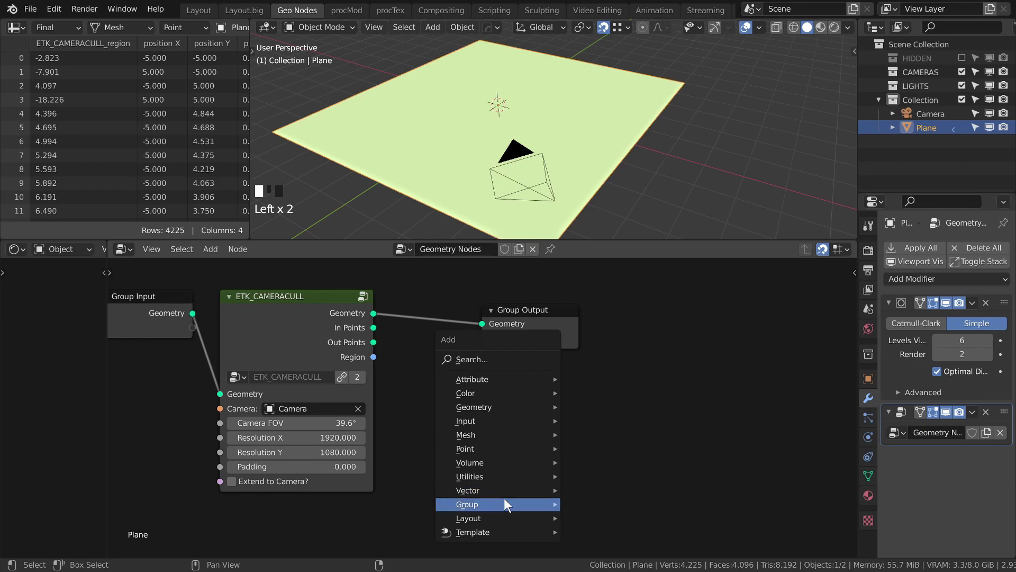
pyautogui.moveTo(505, 505)
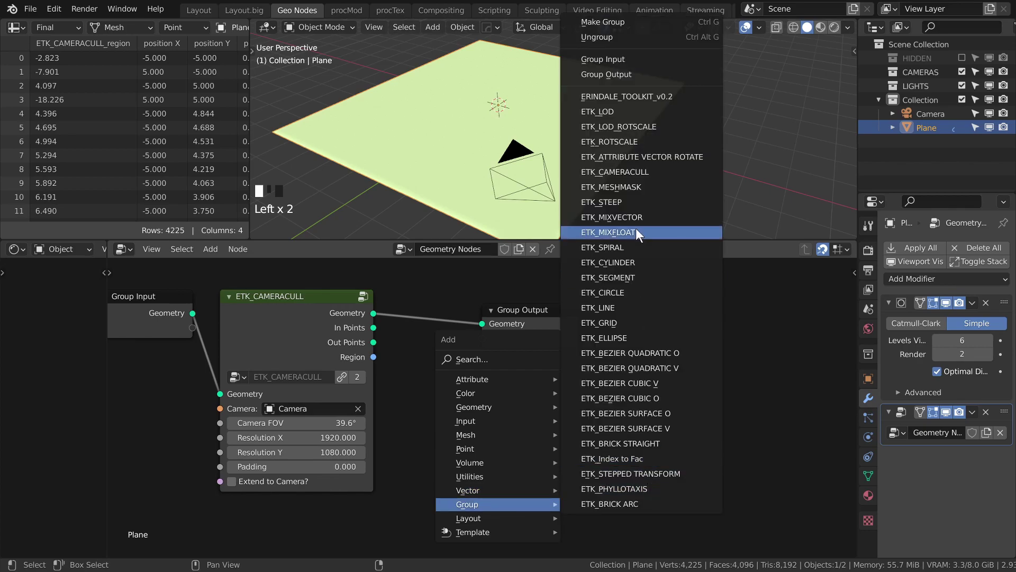
pyautogui.click(645, 186)
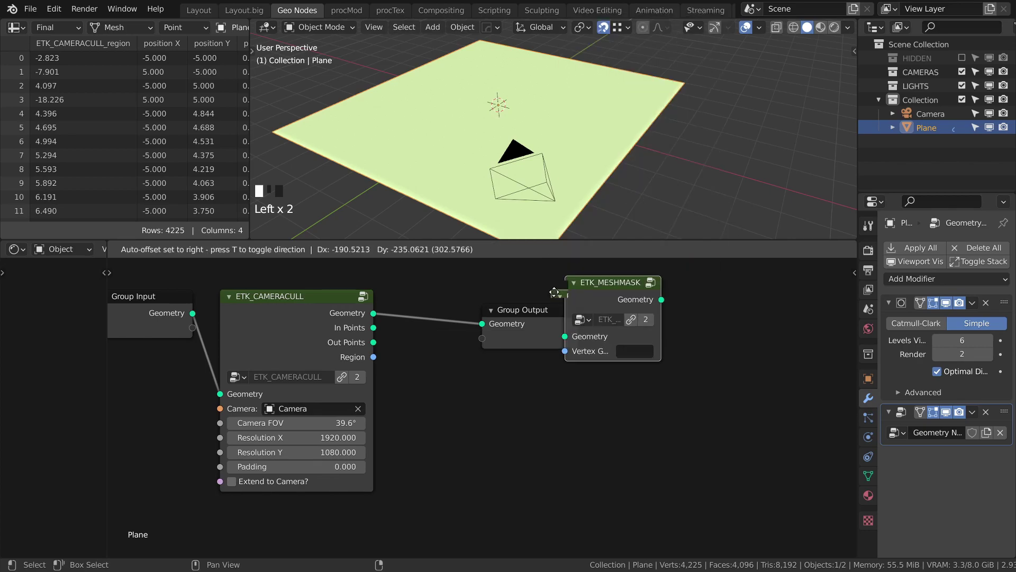
pyautogui.click(435, 309)
pyautogui.moveTo(499, 380); pyautogui.dragTo(513, 430, button='middle')
pyautogui.scroll(3, 529, 433)
pyautogui.moveTo(642, 370); pyautogui.dragTo(570, 353)
pyautogui.moveTo(350, 399)
pyautogui.mouseDown()
pyautogui.moveTo(396, 415)
pyautogui.moveTo(369, 406)
pyautogui.mouseUp()
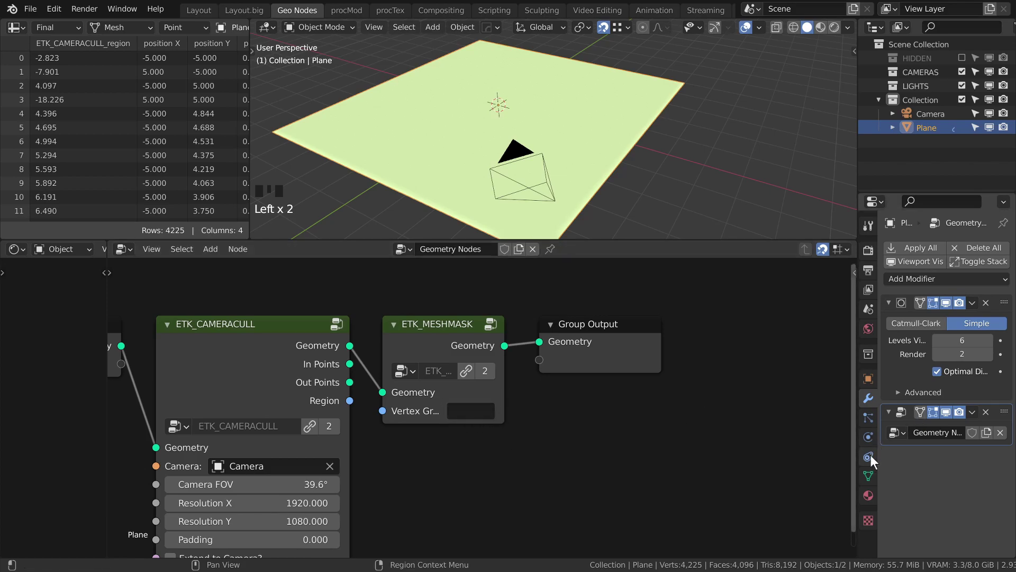
# Add a vertex group named mask to the plane.
pyautogui.click(869, 473)
pyautogui.moveTo(349, 401); pyautogui.dragTo(363, 422)
pyautogui.moveTo(377, 477); pyautogui.dragTo(379, 475)
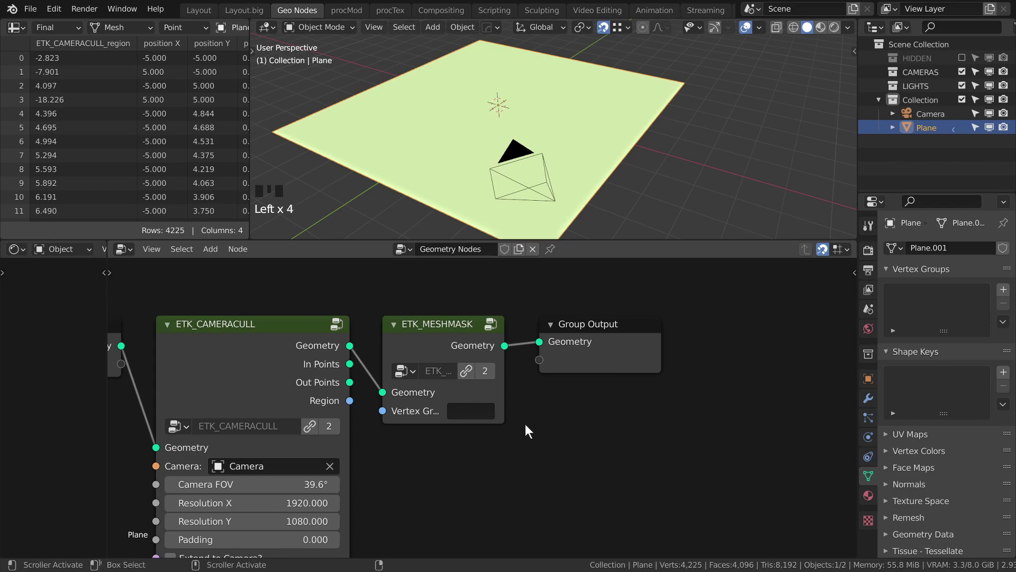
pyautogui.click(1003, 289)
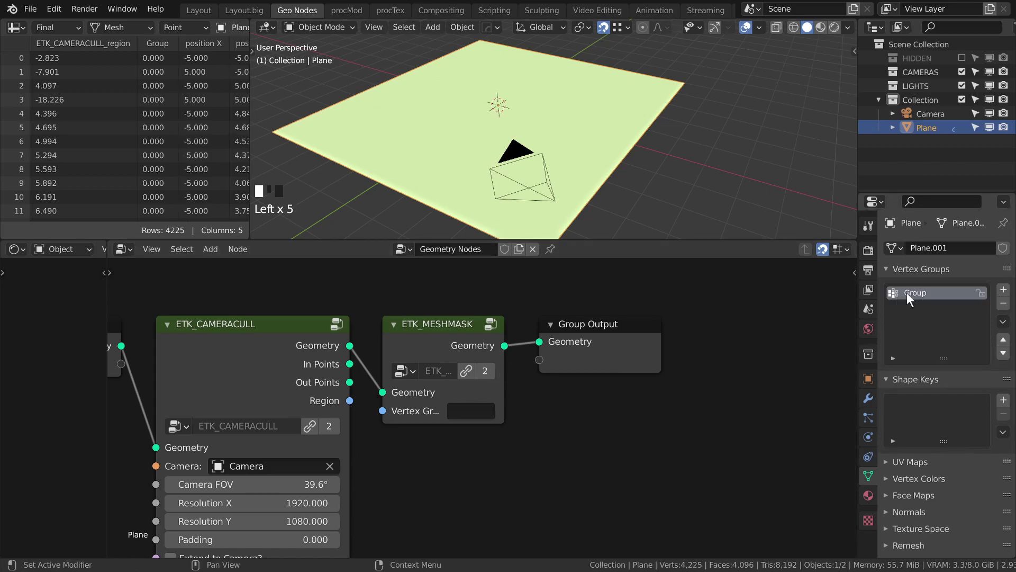
pyautogui.click(908, 293)
pyautogui.write('mask')
pyautogui.press('Return')
# Set the ETK_MESHMASK node's Vertex Group to mask.
pyautogui.click(466, 407)
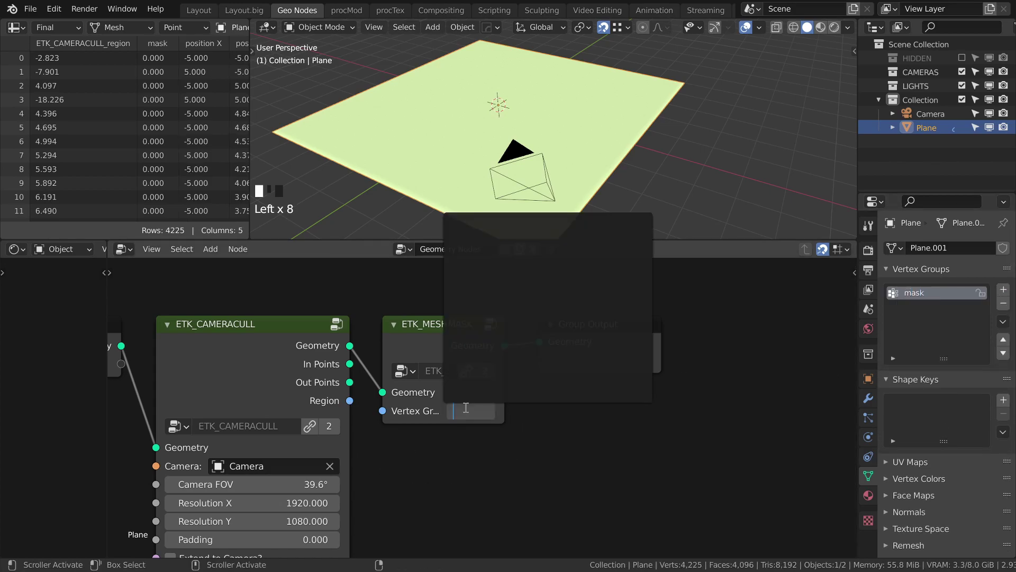
pyautogui.write('mask')
pyautogui.press('Return')
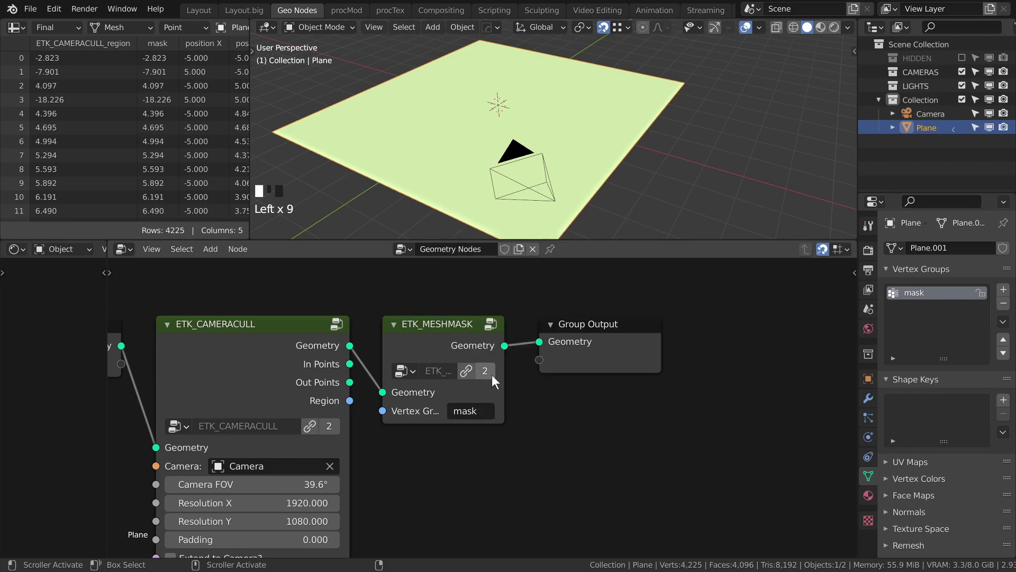
pyautogui.moveTo(502, 392); pyautogui.dragTo(537, 396)
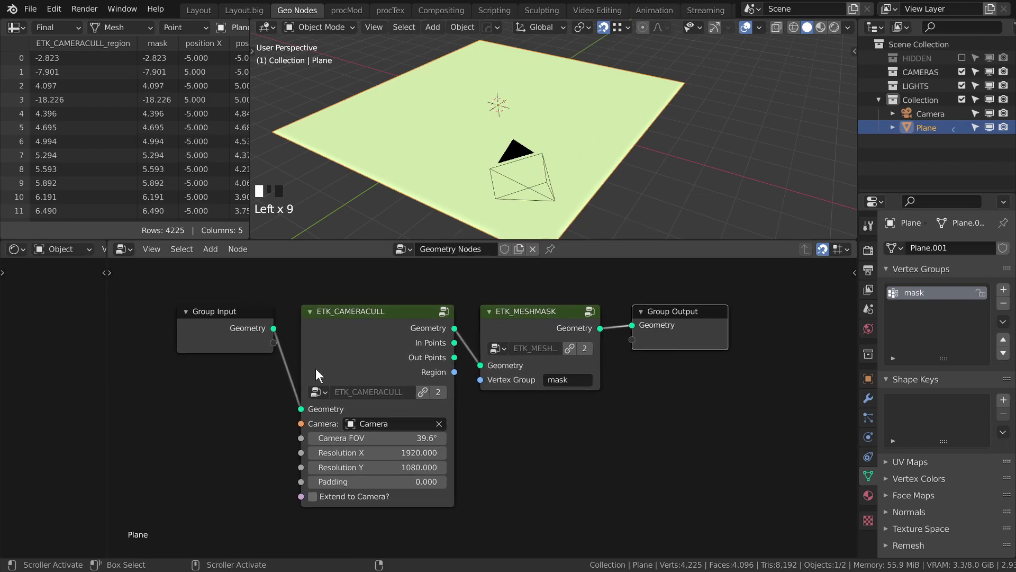
# Add a Mask modifier below the plane's Geometry Nodes modifier, using the mask vertex group.
pyautogui.click(870, 410)
pyautogui.click(864, 398)
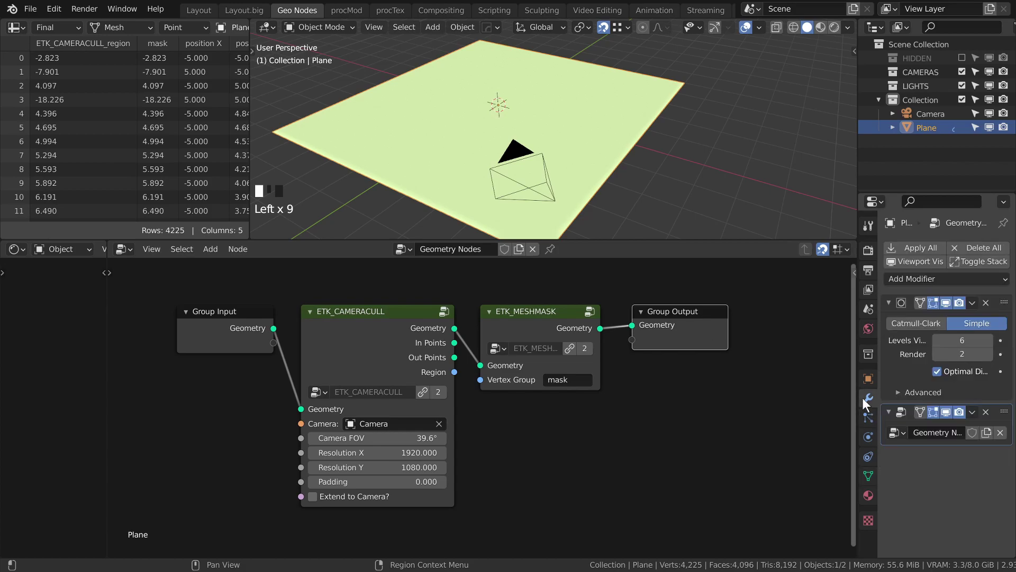
pyautogui.click(951, 278)
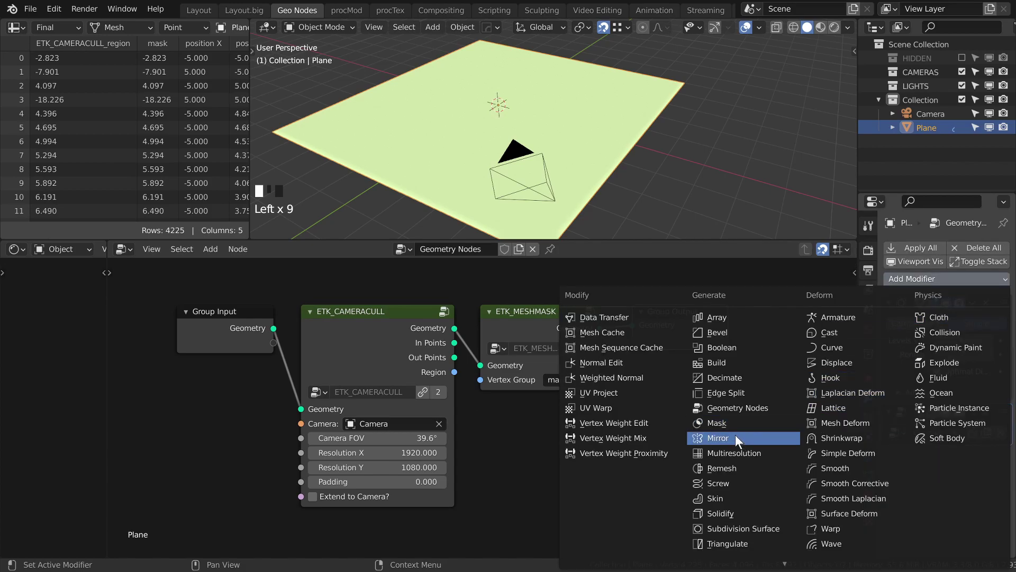
pyautogui.click(729, 422)
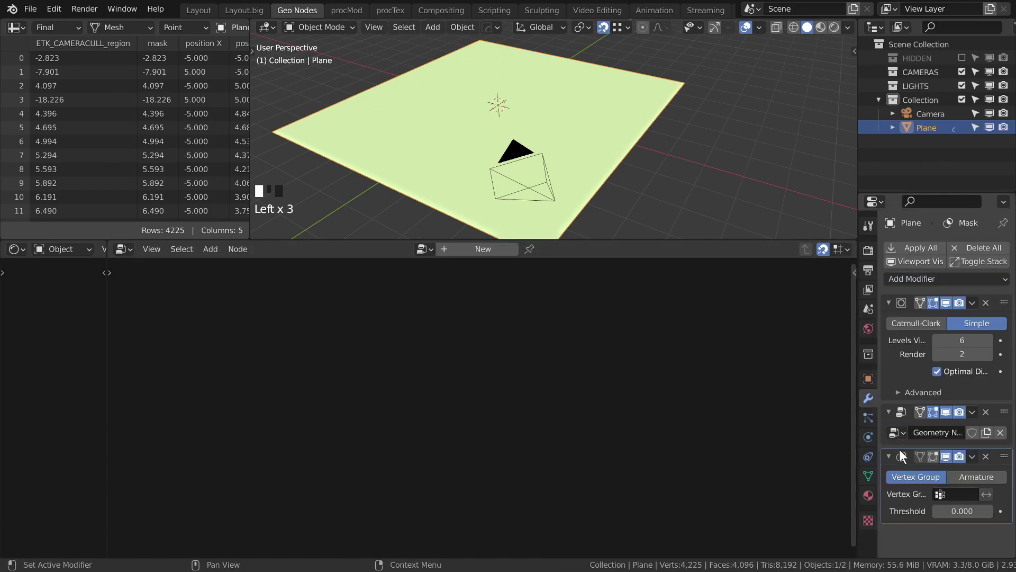
pyautogui.click(951, 492)
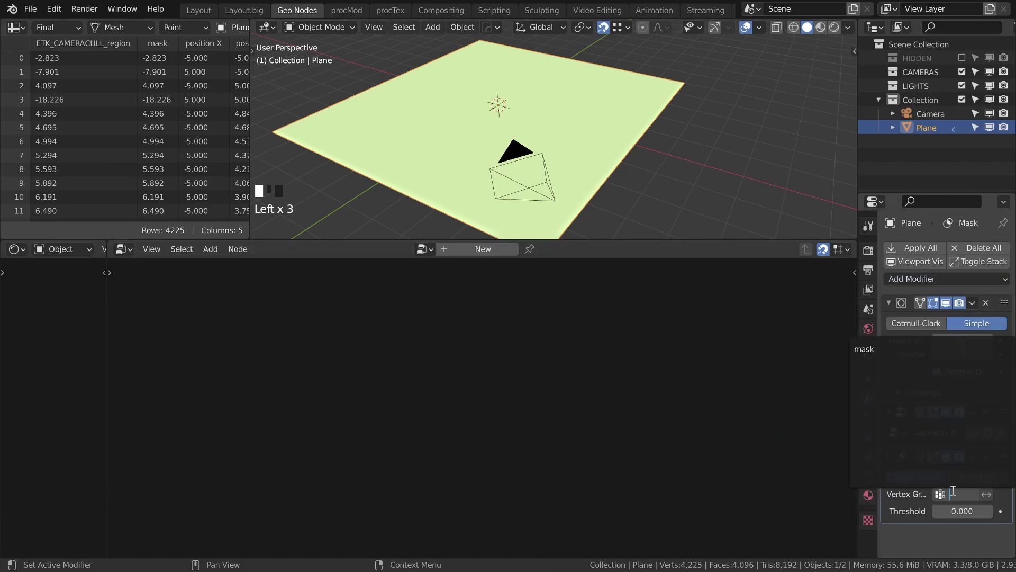
pyautogui.click(904, 351)
# Try rotating the camera about the global Z axis to test the plane's camera-based mask.
pyautogui.click(521, 150)
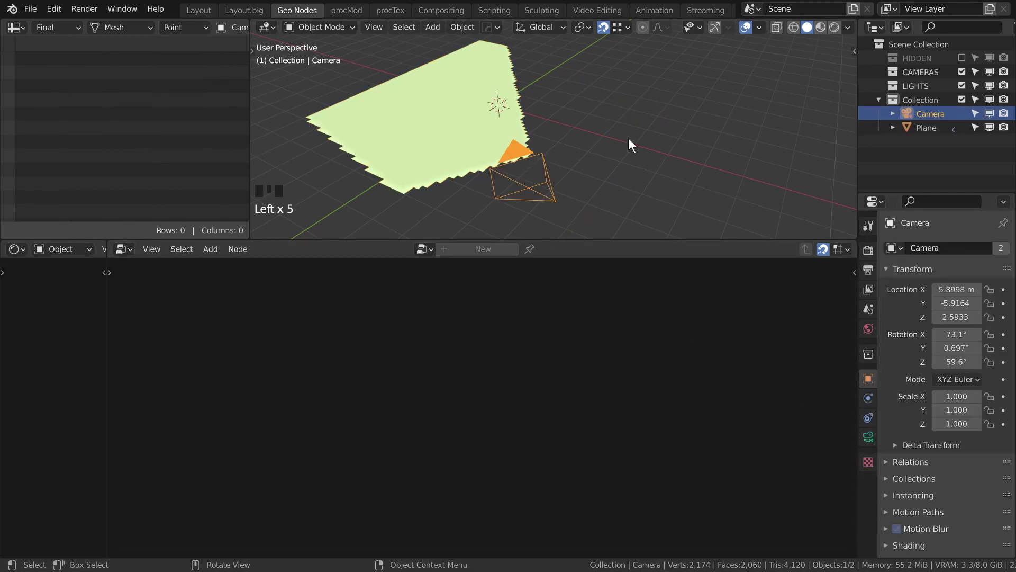
pyautogui.press('r')
pyautogui.rightClick(641, 165)
pyautogui.press('r')
pyautogui.press('z')
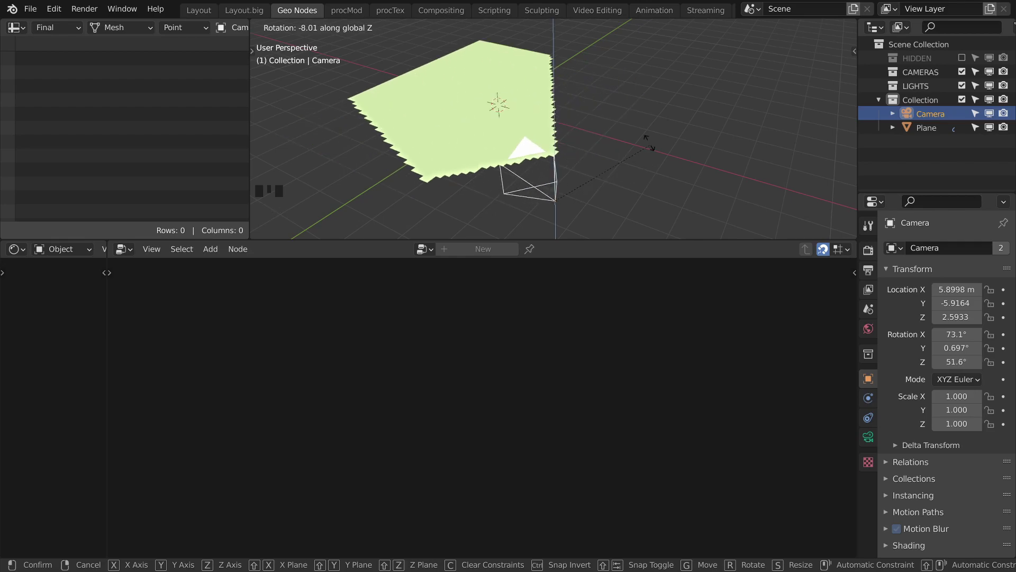
pyautogui.click(605, 102)
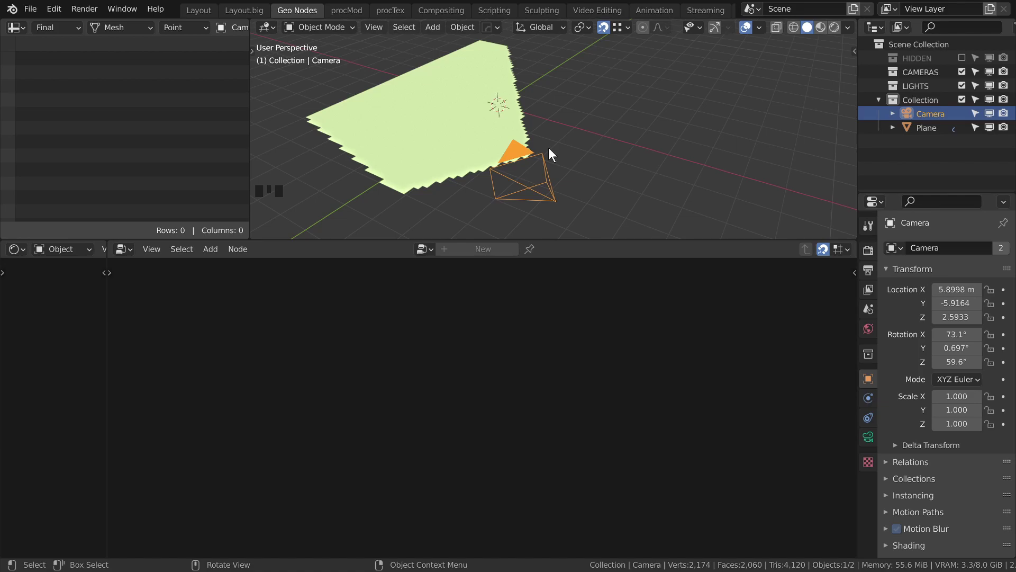
# Look through the camera, set the plane's ETK_CAMERACULL Padding to 1.460 and walk the camera over the masked mesh.
pyautogui.press('KP_0')
pyautogui.click(530, 169)
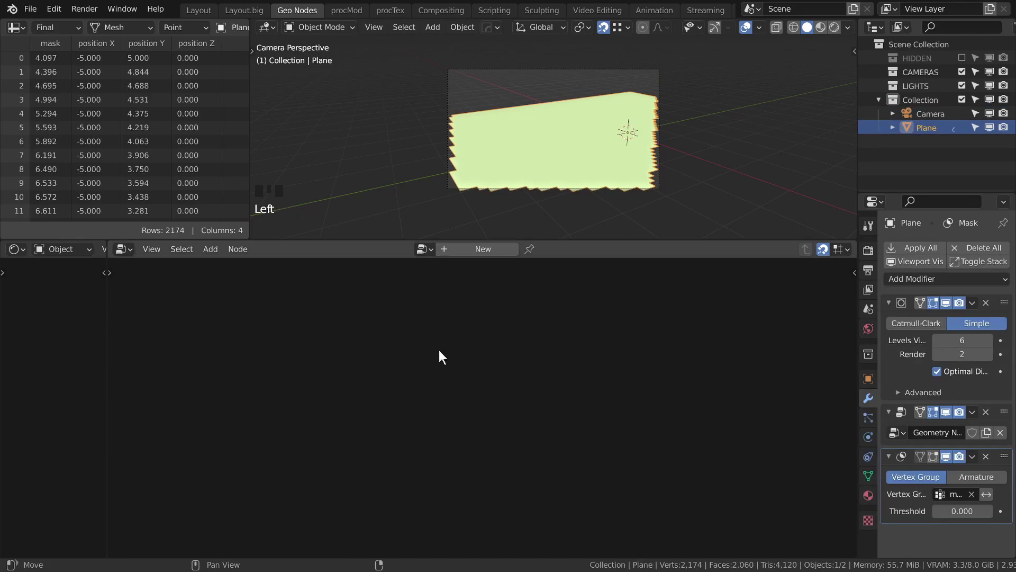
pyautogui.click(888, 430)
pyautogui.keyDown('shift'); pyautogui.moveTo(365, 481); pyautogui.dragTo(442, 481); pyautogui.keyUp('shift')
pyautogui.hotkey('shift', '`')
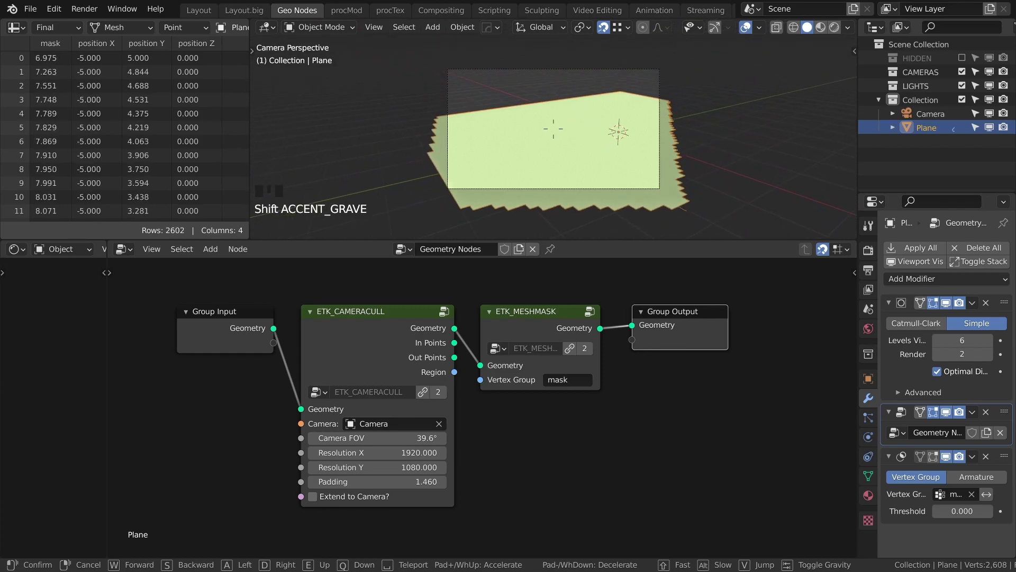
pyautogui.click(553, 129)
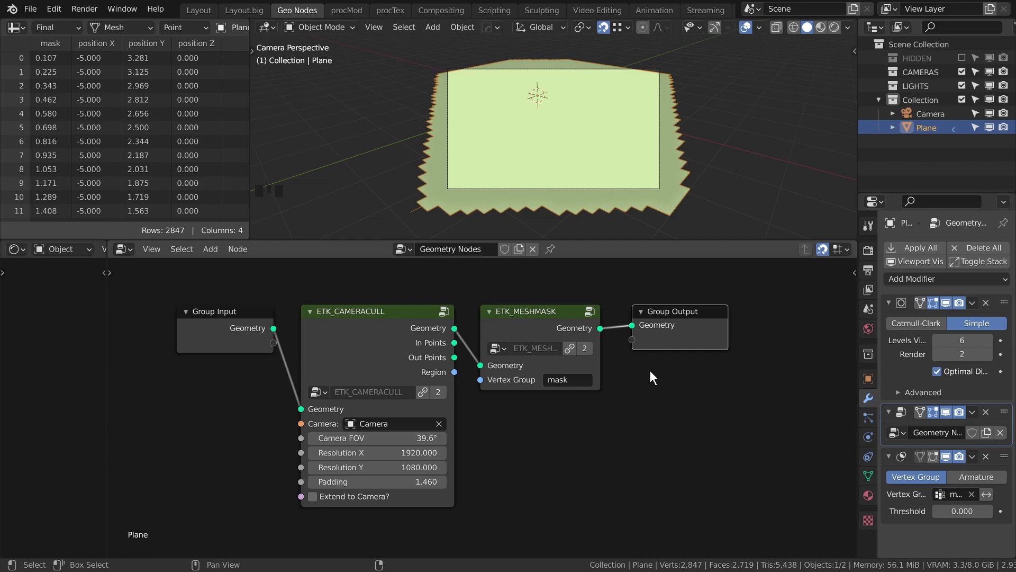
# Replace the ETK_MESHMASK node with an ETK_STEEP group node between ETK_CAMERACULL and Group Output.
pyautogui.click(561, 317)
pyautogui.moveTo(599, 328); pyautogui.dragTo(636, 322)
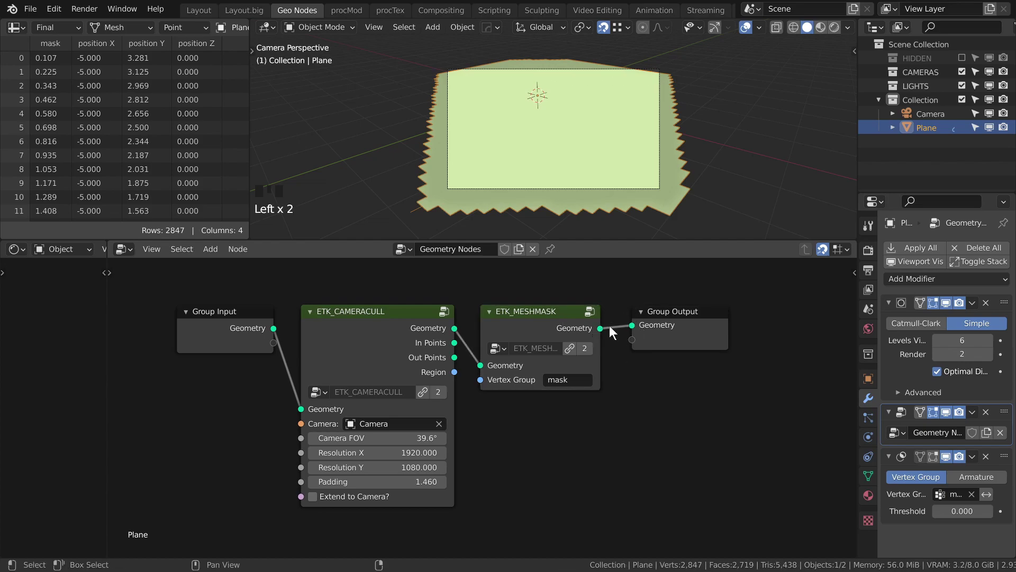
pyautogui.click(535, 319)
pyautogui.hotkey('ctrl', 'x')
pyautogui.hotkey('shift', 'a')
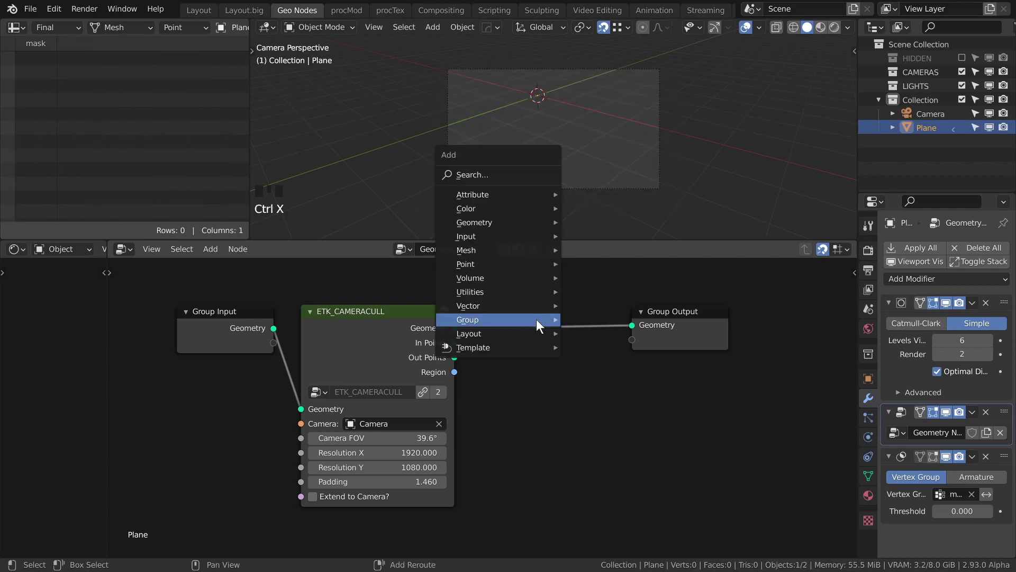
pyautogui.moveTo(535, 319)
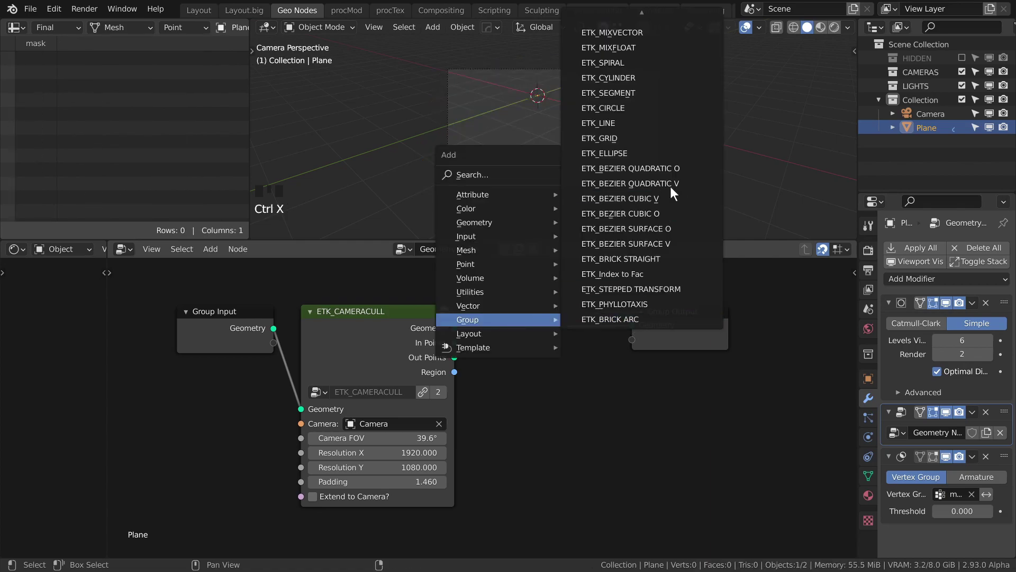
pyautogui.click(632, 107)
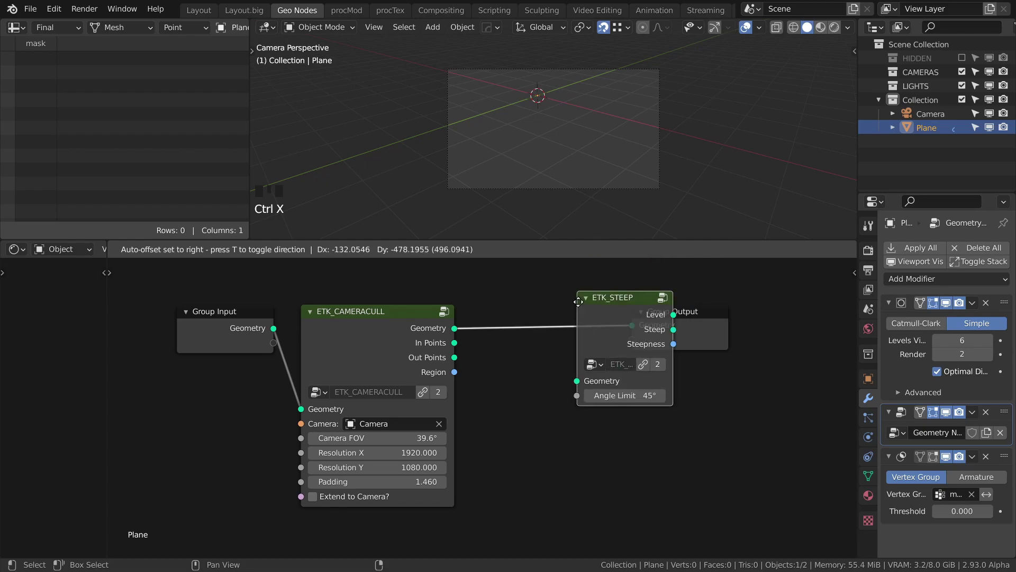
pyautogui.click(601, 446)
pyautogui.moveTo(600, 359); pyautogui.dragTo(593, 386)
pyautogui.scroll(-5, 592, 387)
pyautogui.moveTo(290, 358); pyautogui.dragTo(406, 347, button='middle')
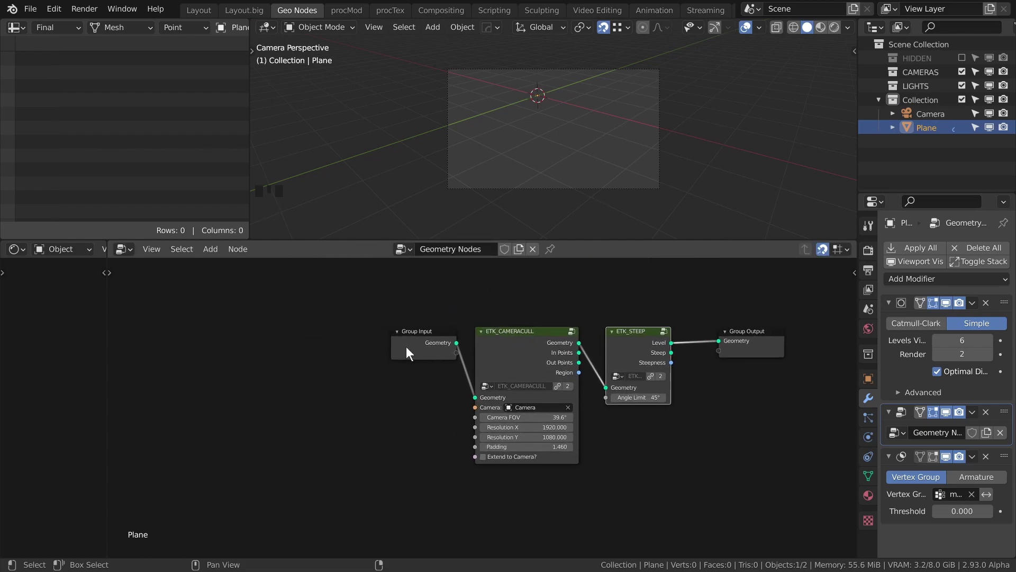
# Feed ETK_STEEP from ETK_CAMERACULL's In Points output and insert a Point Distribute node with density 10.100 after Group Input.
pyautogui.moveTo(578, 353); pyautogui.dragTo(610, 386)
pyautogui.moveTo(416, 330); pyautogui.dragTo(248, 350)
pyautogui.hotkey('shift', 'a')
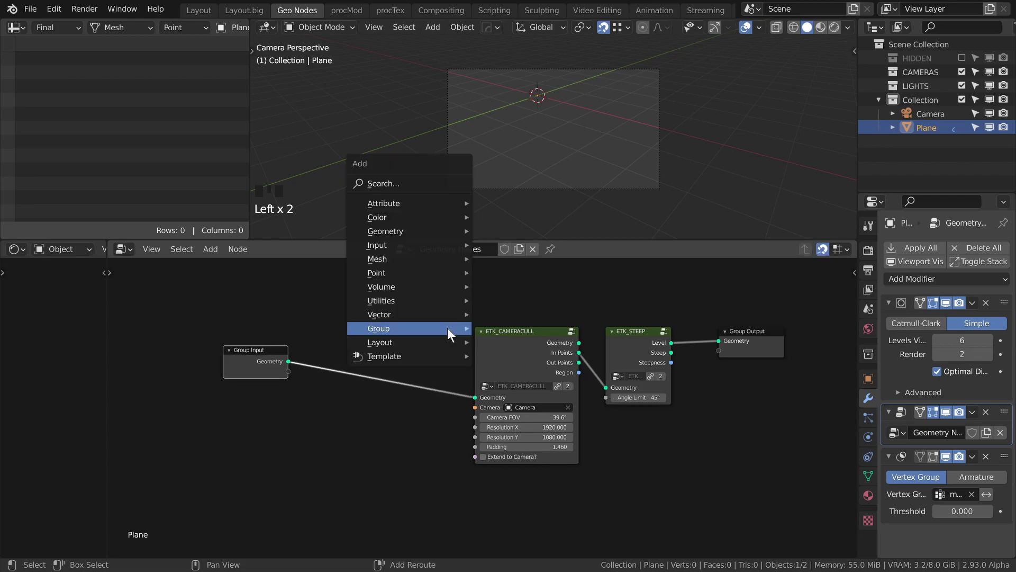
pyautogui.moveTo(425, 271)
pyautogui.click(520, 287)
# Insert a Point Instance node between ETK_STEEP and Group Output, and mute it together with ETK_CAMERACULL and ETK_STEEP.
pyautogui.hotkey('shift', 'a')
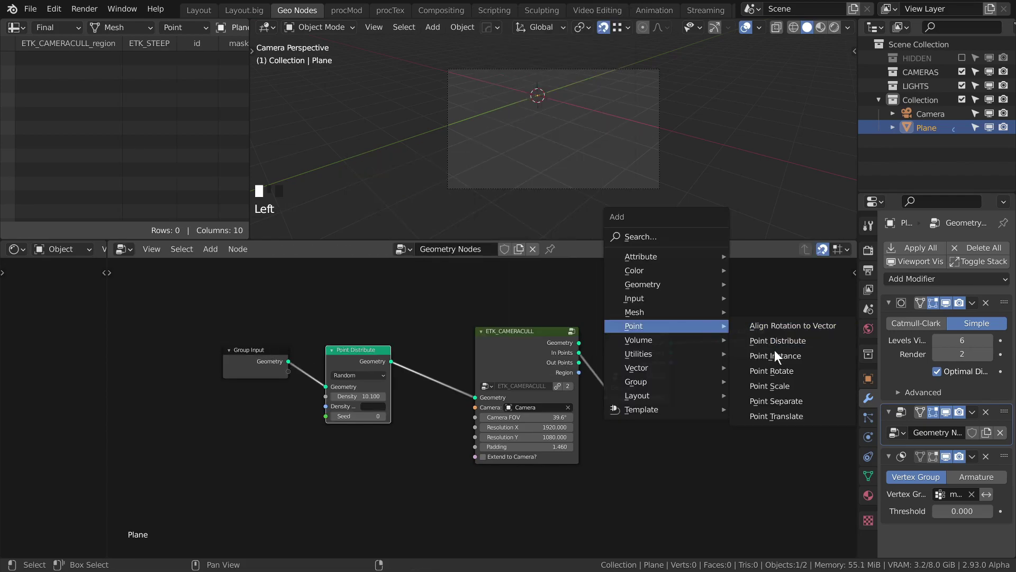
pyautogui.click(776, 356)
pyautogui.click(689, 319)
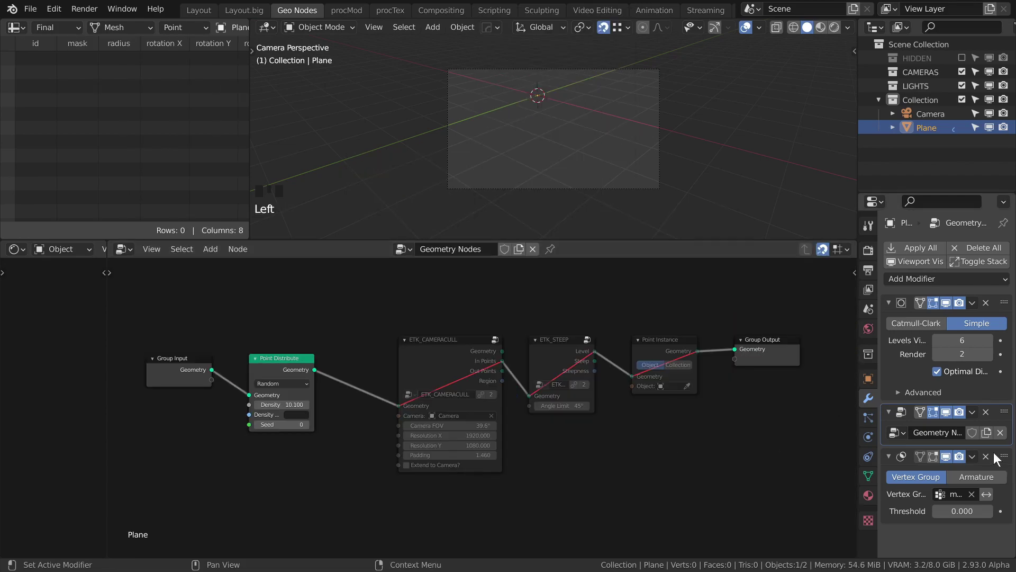
# Remove the Mask and Subdivision Surface modifiers from the plane.
pyautogui.click(989, 454)
pyautogui.click(987, 302)
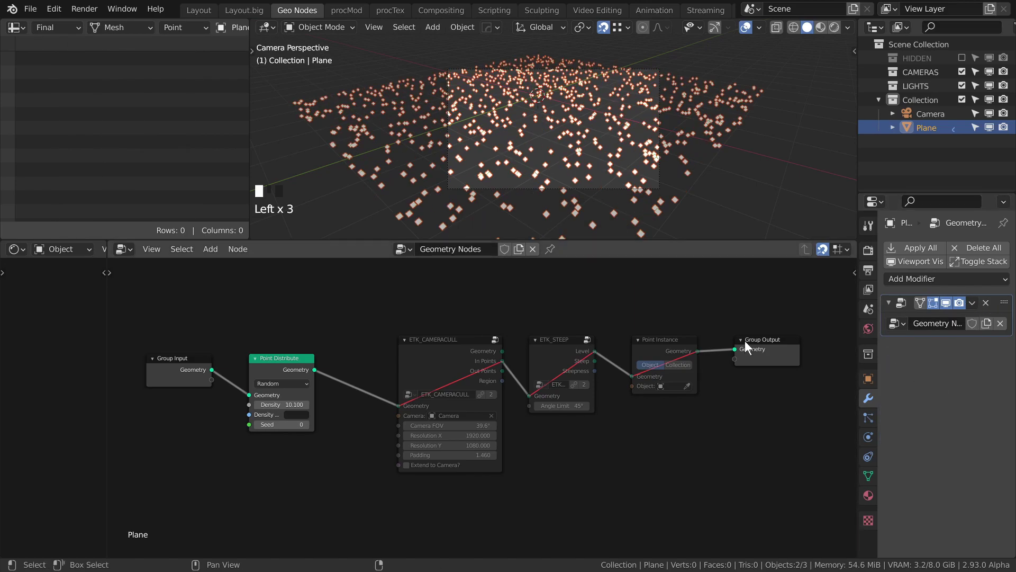
# Move the nodes after Point Distribute closer to it and unmute ETK_CAMERACULL and ETK_STEEP.
pyautogui.moveTo(422, 298); pyautogui.dragTo(854, 445)
pyautogui.moveTo(439, 341); pyautogui.dragTo(375, 360)
pyautogui.click(377, 344)
pyautogui.click(586, 357)
pyautogui.press('m')
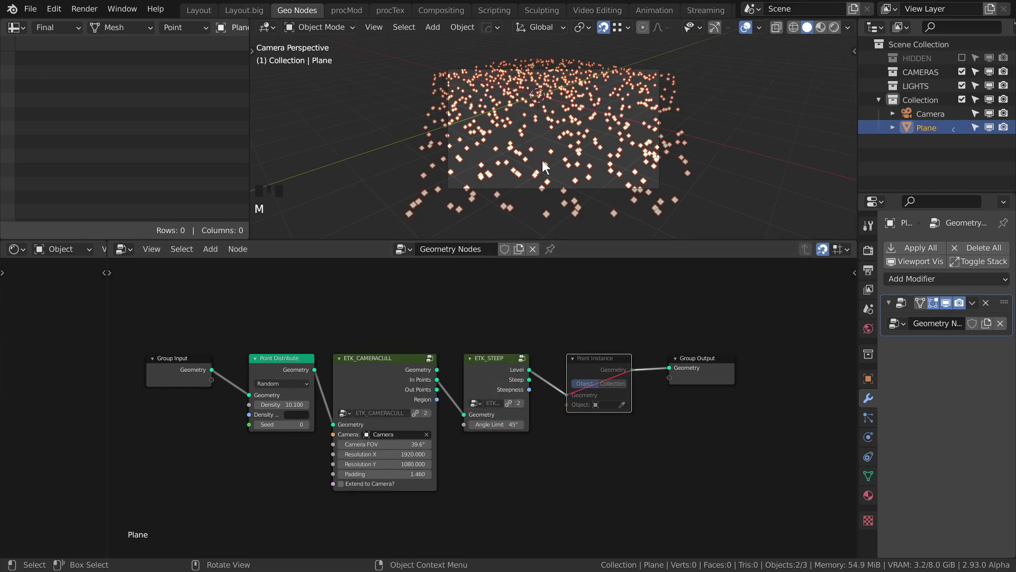
# Walk the camera among the culled points to inspect them, and select the ETK_STEEP node.
pyautogui.hotkey('shift', '`')
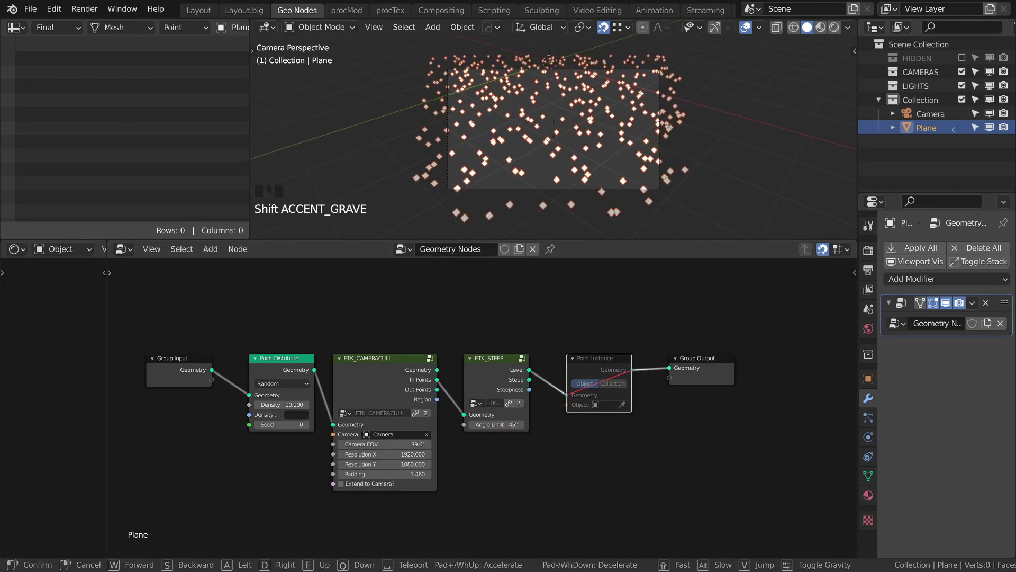
pyautogui.click(554, 129)
pyautogui.scroll(1, 511, 346)
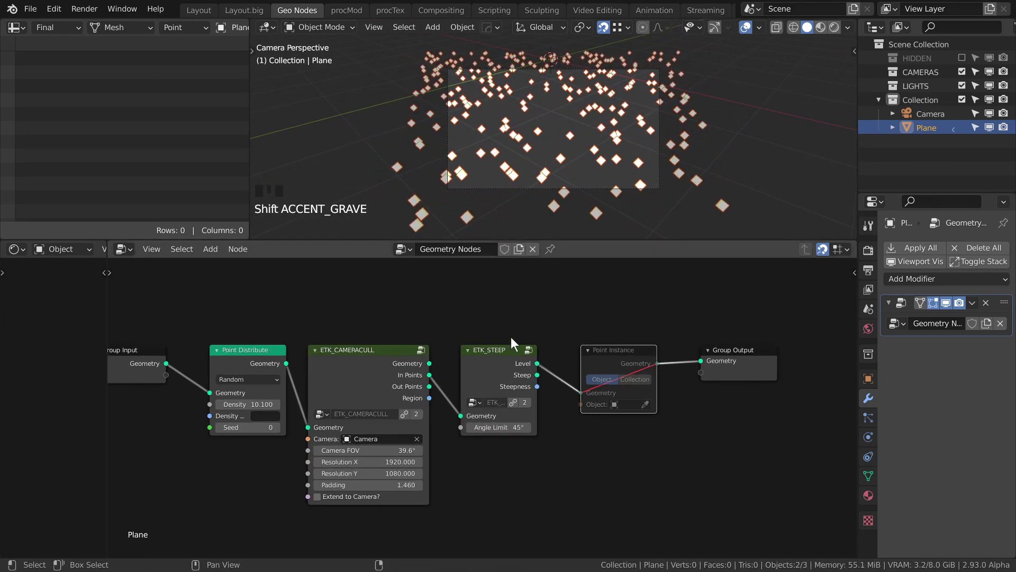
pyautogui.click(485, 352)
pyautogui.moveTo(666, 340); pyautogui.dragTo(586, 338, button='middle')
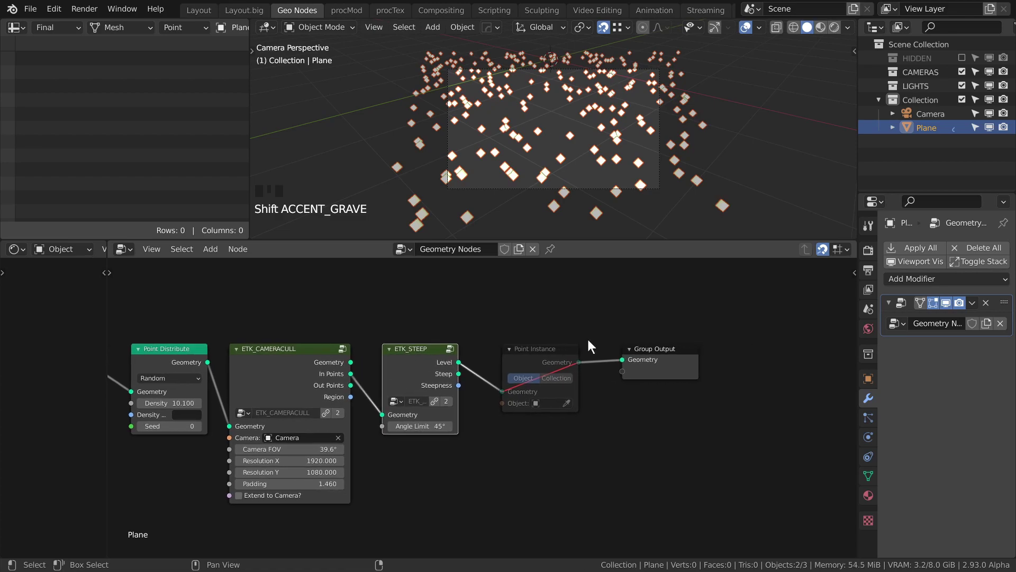
# Inset the plane's face in Edit Mode and extrude the inner face up about 1.68 m along global Z.
pyautogui.press('Tab')
pyautogui.scroll(-4, 633, 124)
pyautogui.press('i')
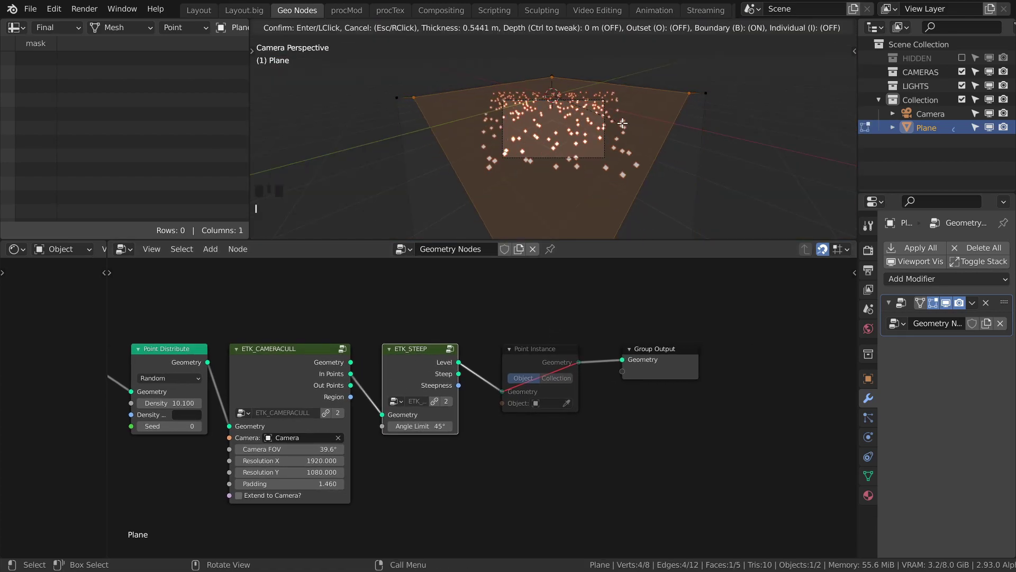
pyautogui.click(571, 113)
pyautogui.press('e')
pyautogui.press('z')
pyautogui.press('z')
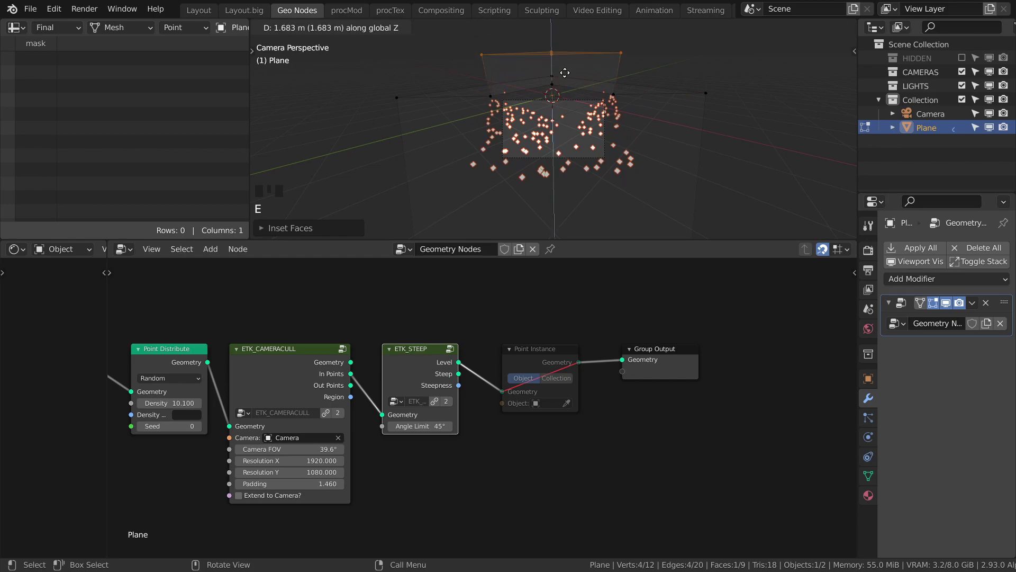
pyautogui.click(565, 72)
# Bevel the edge loop at the base of the extruded block with 4 segments, about 0.73 m wide.
pyautogui.moveTo(565, 72); pyautogui.dragTo(545, 139, button='middle')
pyautogui.keyDown('alt'); pyautogui.click(615, 172); pyautogui.keyUp('alt')
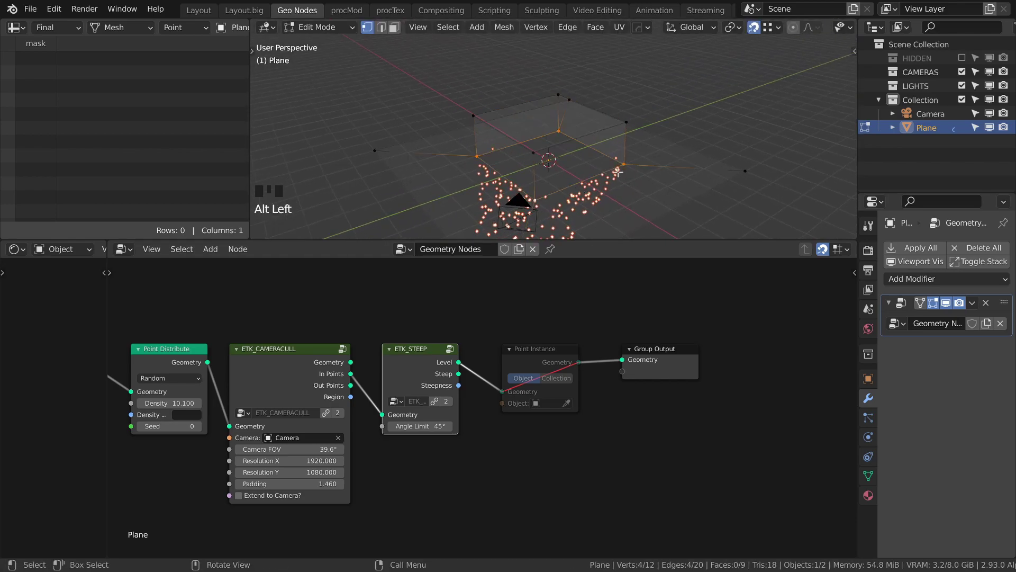
pyautogui.hotkey('ctrl', 'b')
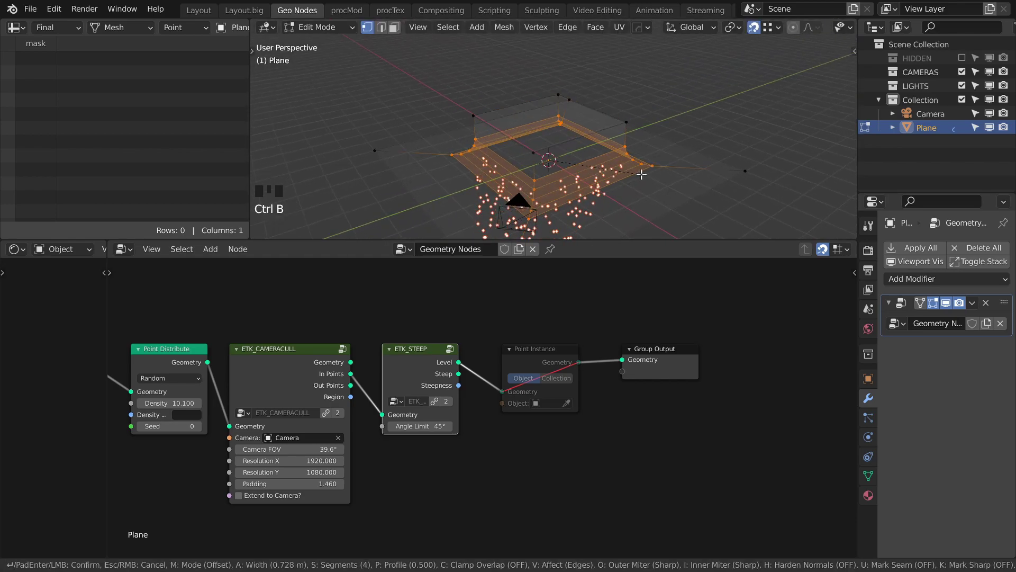
pyautogui.click(641, 174)
# Bevel the block's top edge loop with 3 segments, about 0.7 m wide, and return to Object Mode.
pyautogui.keyDown('alt'); pyautogui.click(548, 145); pyautogui.keyUp('alt')
pyautogui.keyDown('alt'); pyautogui.keyDown('shift'); pyautogui.click(594, 106); pyautogui.keyUp('shift'); pyautogui.keyUp('alt')
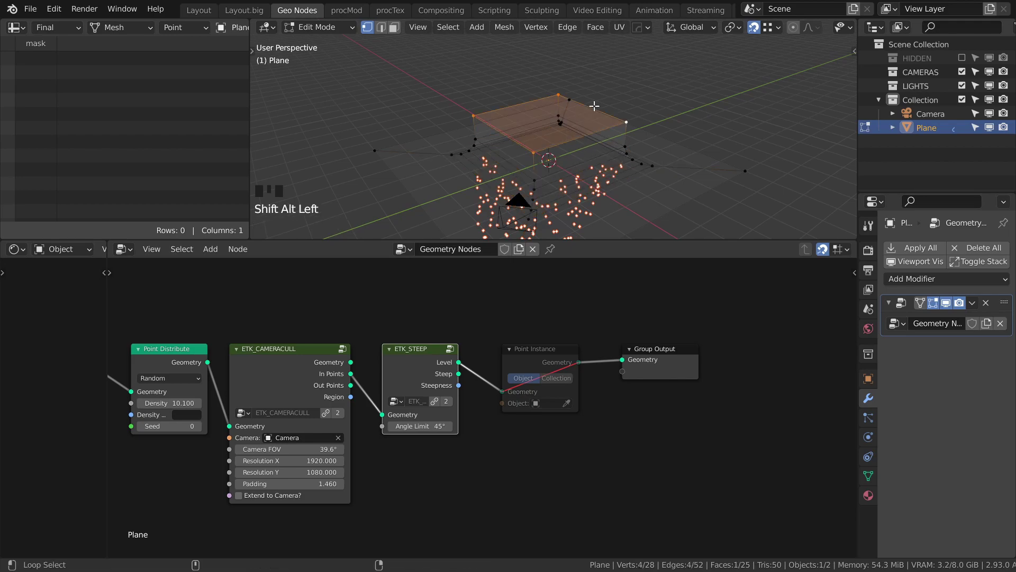
pyautogui.hotkey('ctrl', 'b')
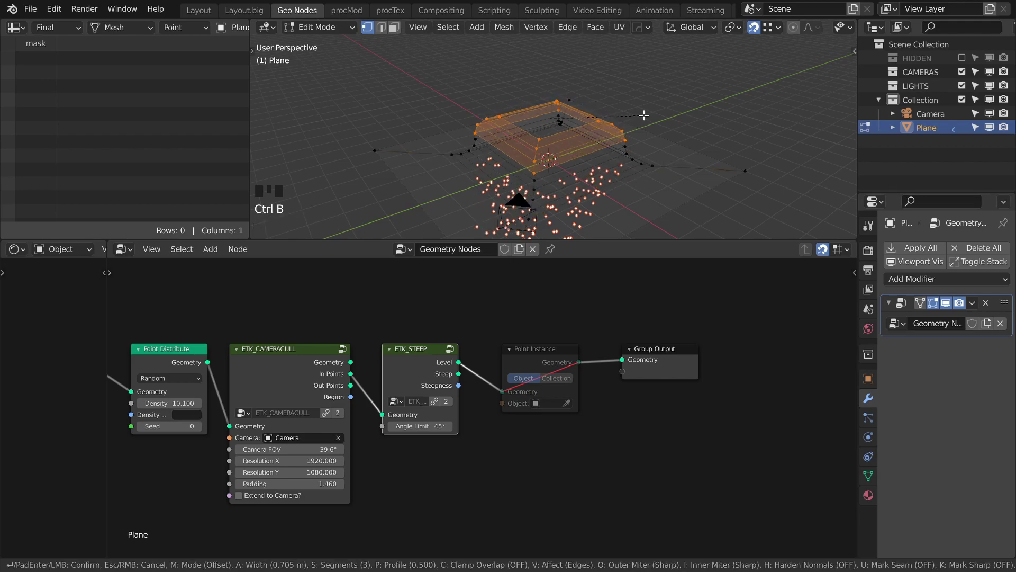
pyautogui.click(643, 115)
pyautogui.press('Tab')
# Unmute the Point Instance node and set its instanced object to Cube.
pyautogui.hotkey('shift', '`')
pyautogui.click(532, 350)
pyautogui.press('m')
pyautogui.click(548, 404)
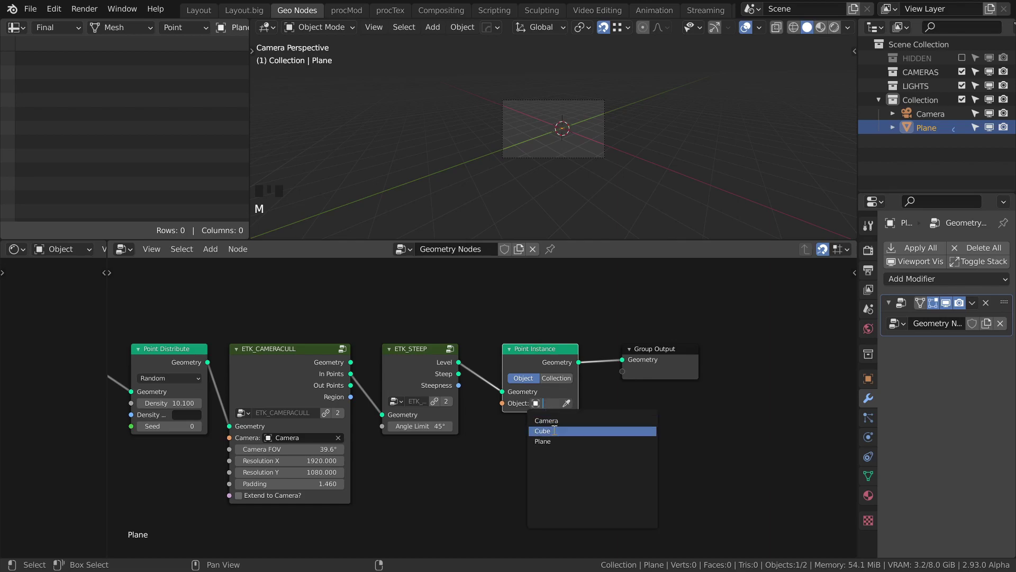
pyautogui.click(555, 430)
# Insert a Join Geometry node between Point Instance and Group Output.
pyautogui.hotkey('shift', 'a')
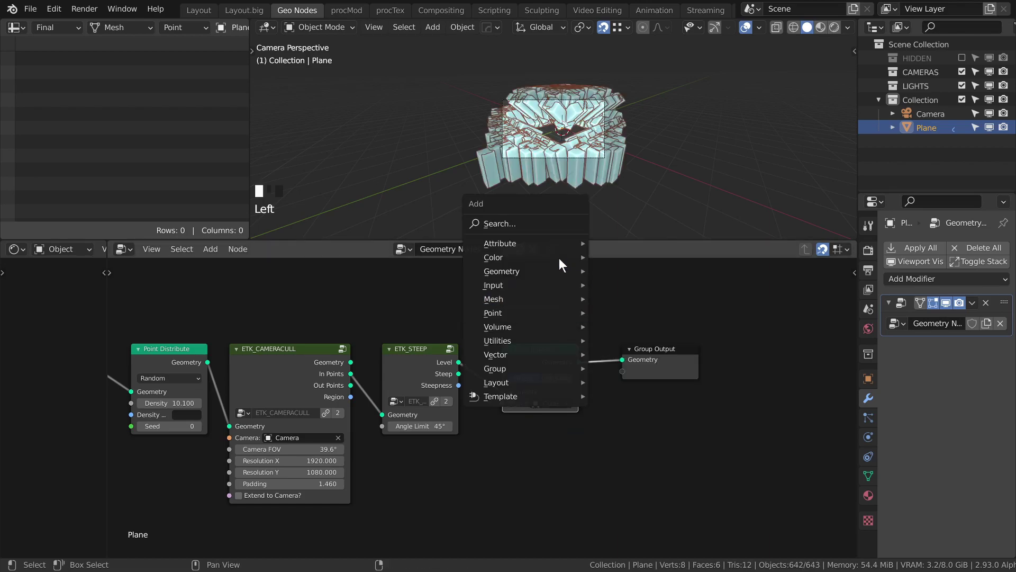
pyautogui.moveTo(522, 270)
pyautogui.click(651, 273)
pyautogui.click(570, 345)
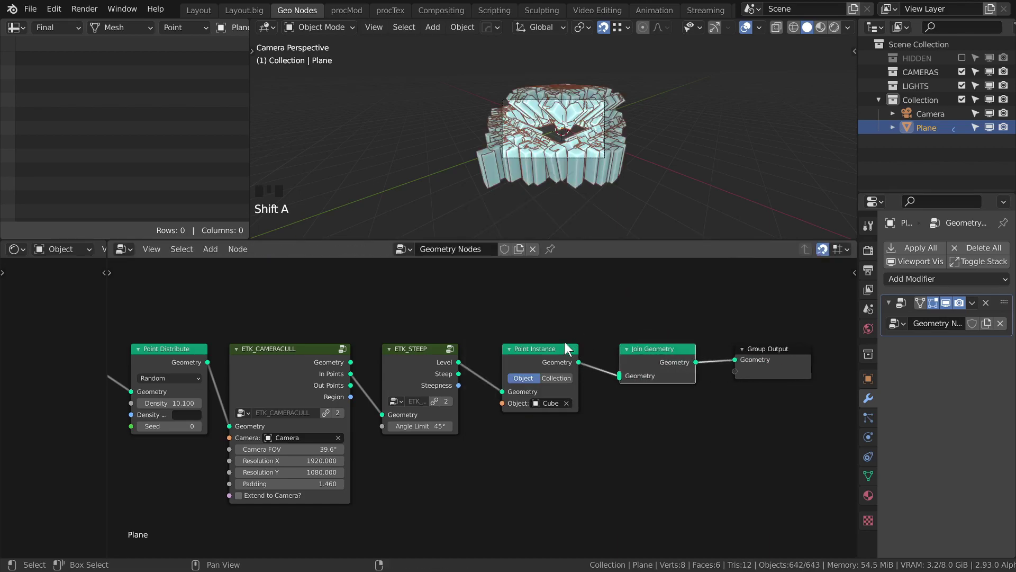
# Raise the Join Geometry node, link Group Input's geometry into it and set the Point Distribute density to 3.400.
pyautogui.moveTo(564, 342); pyautogui.dragTo(821, 346, button='middle')
pyautogui.moveTo(808, 297); pyautogui.dragTo(605, 308, button='middle')
pyautogui.moveTo(689, 363); pyautogui.dragTo(759, 368, button='middle')
pyautogui.moveTo(785, 376); pyautogui.dragTo(770, 322)
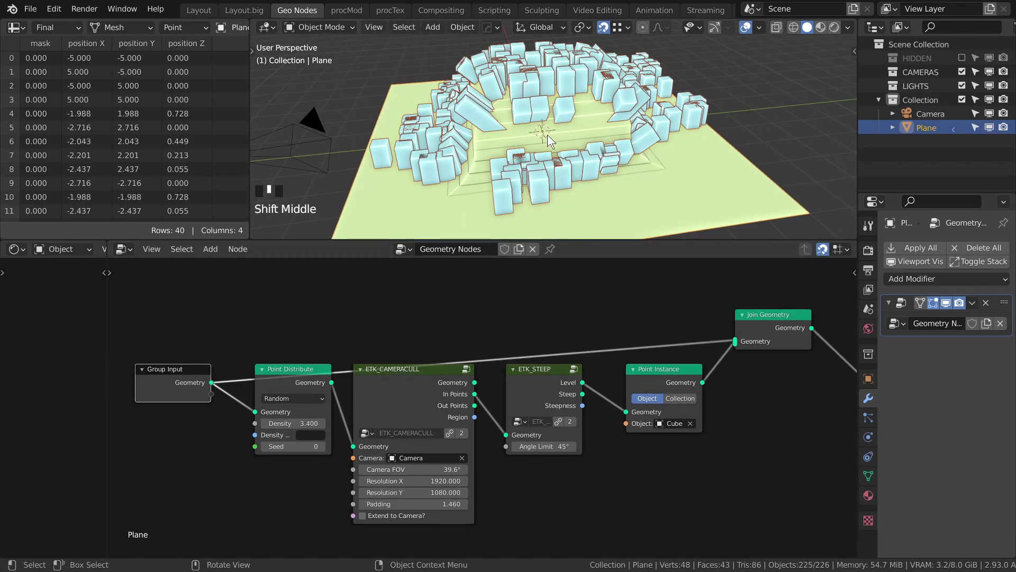
# Set the ETK_STEEP Angle Limit to 54.6° and mute the ETK_CAMERACULL and ETK_STEEP nodes.
pyautogui.moveTo(547, 134); pyautogui.dragTo(521, 123, button='middle')
pyautogui.scroll(2, 612, 454)
pyautogui.keyDown('shift'); pyautogui.moveTo(564, 450); pyautogui.dragTo(533, 454); pyautogui.keyUp('shift')
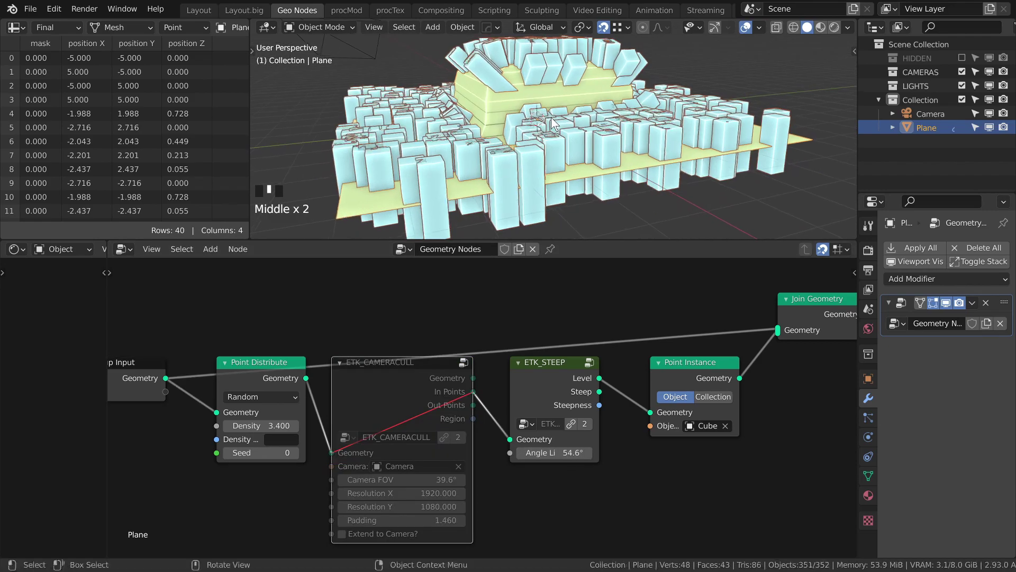
pyautogui.click(571, 364)
pyautogui.press('m')
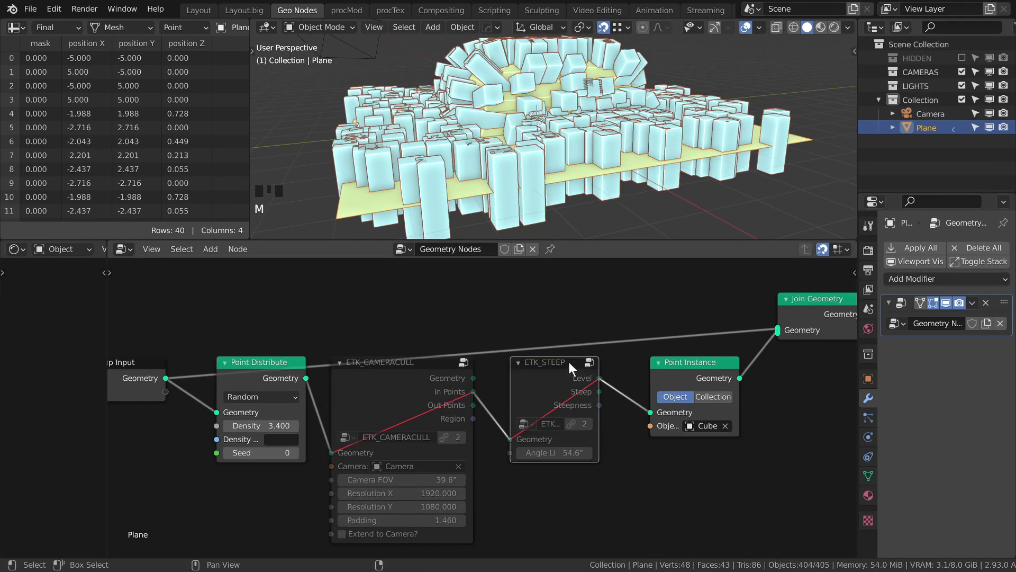
# Unmute the ETK_STEEP node, enlarge the 3D viewport area and set the Angle Limit to 51°.
pyautogui.press('m')
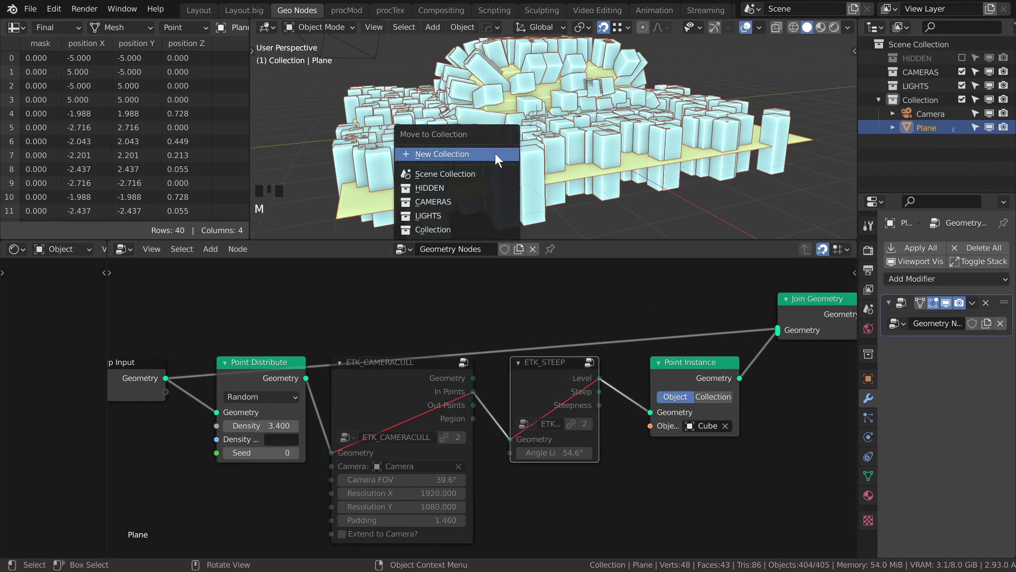
pyautogui.press('m')
pyautogui.keyDown('shift'); pyautogui.moveTo(565, 210); pyautogui.dragTo(568, 215, button='middle'); pyautogui.keyUp('shift')
pyautogui.moveTo(610, 240); pyautogui.dragTo(609, 320)
pyautogui.moveTo(555, 492); pyautogui.dragTo(530, 493)
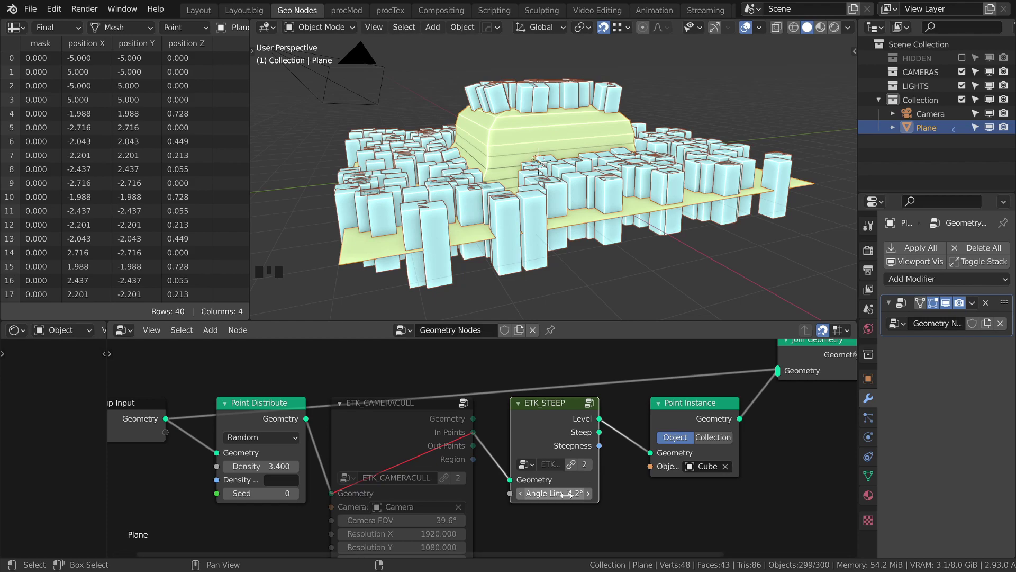
pyautogui.moveTo(571, 498); pyautogui.dragTo(642, 498)
# Link ETK_STEEP's Steep output to Point Instance's Geometry input and set the Angle Limit to 60°.
pyautogui.moveTo(597, 389); pyautogui.dragTo(443, 387, button='middle')
pyautogui.moveTo(444, 429); pyautogui.dragTo(501, 451)
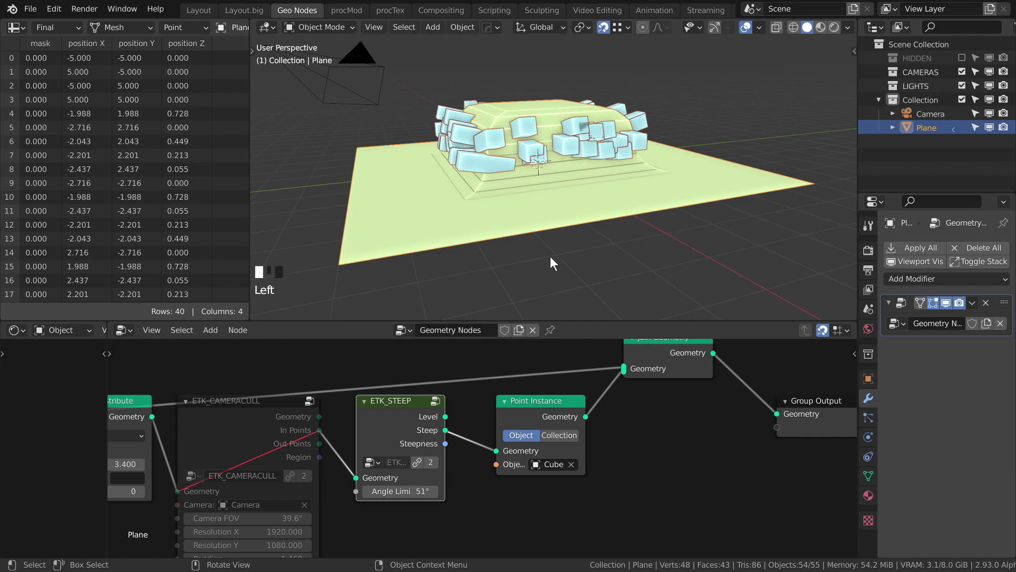
pyautogui.doubleClick(400, 490)
pyautogui.write('60')
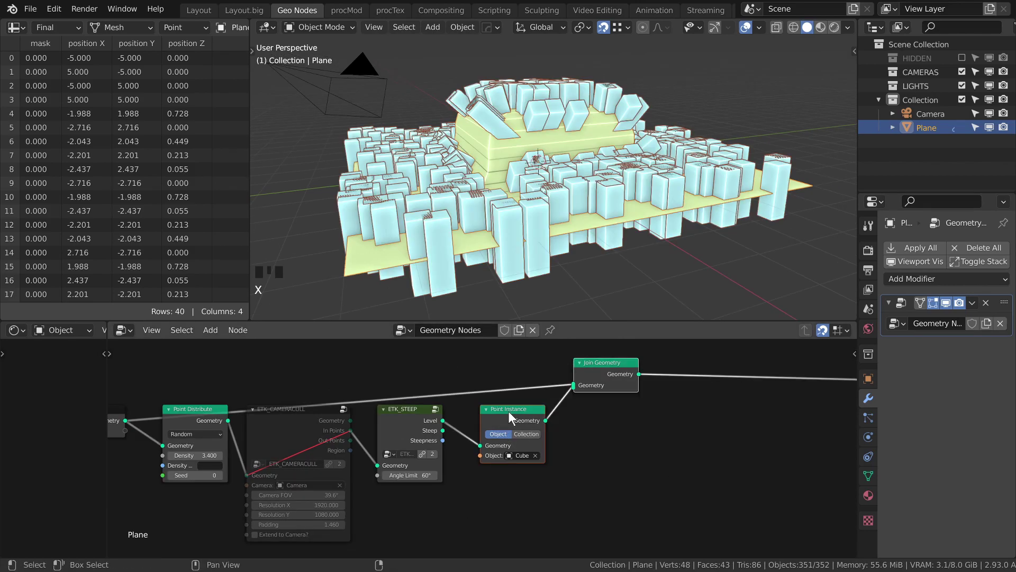
# Make room after ETK_STEEP and insert an Attribute Color Ramp node between it and Point Instance.
pyautogui.moveTo(509, 412); pyautogui.dragTo(705, 412)
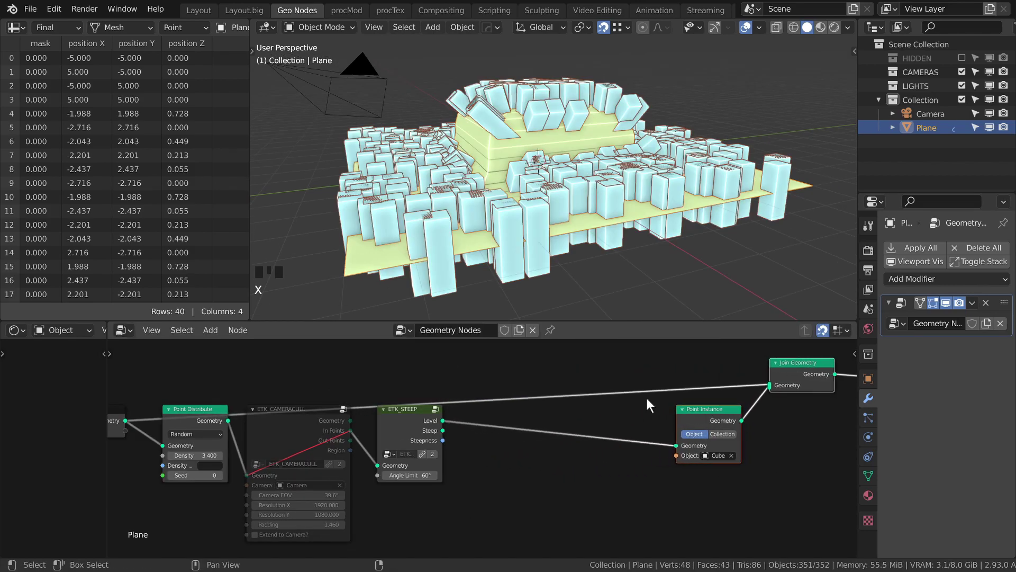
pyautogui.moveTo(533, 376); pyautogui.dragTo(535, 383, button='middle')
pyautogui.hotkey('shift', 'a')
pyautogui.moveTo(529, 404)
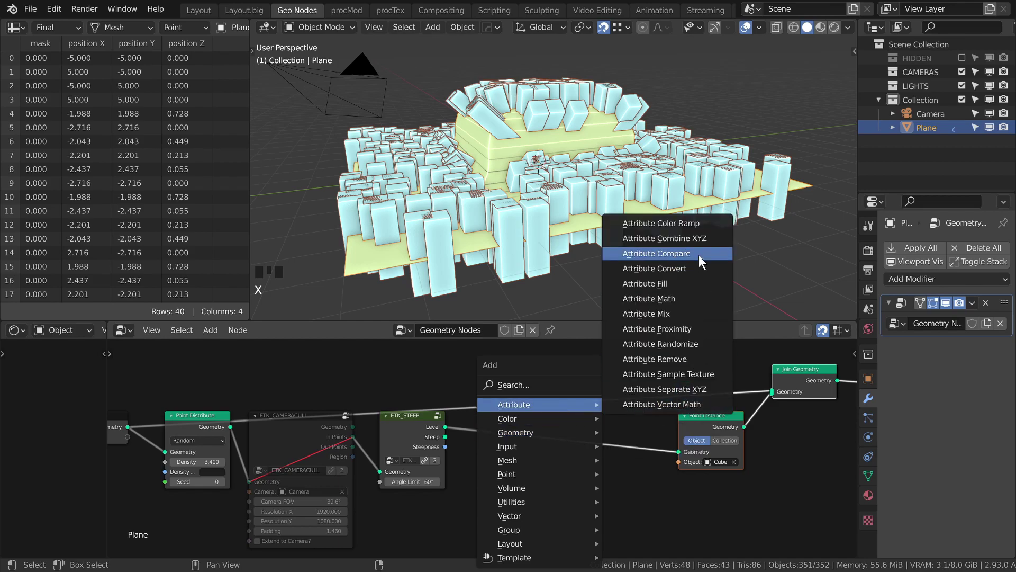
pyautogui.click(688, 220)
pyautogui.click(499, 430)
pyautogui.moveTo(547, 444); pyautogui.dragTo(537, 415)
# Set the Attribute Color Ramp's Result to scale and link ETK_STEEP's Steepness output to its Attribute input.
pyautogui.scroll(2, 575, 499)
pyautogui.moveTo(575, 498); pyautogui.dragTo(529, 497, button='middle')
pyautogui.click(529, 498)
pyautogui.write('scale')
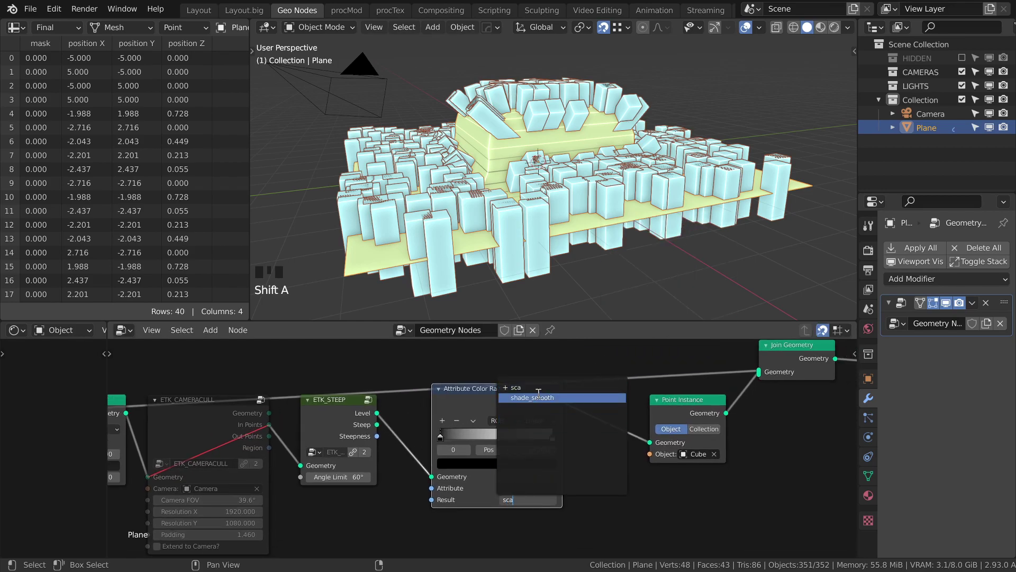
pyautogui.press('Return')
pyautogui.moveTo(377, 436); pyautogui.dragTo(431, 487)
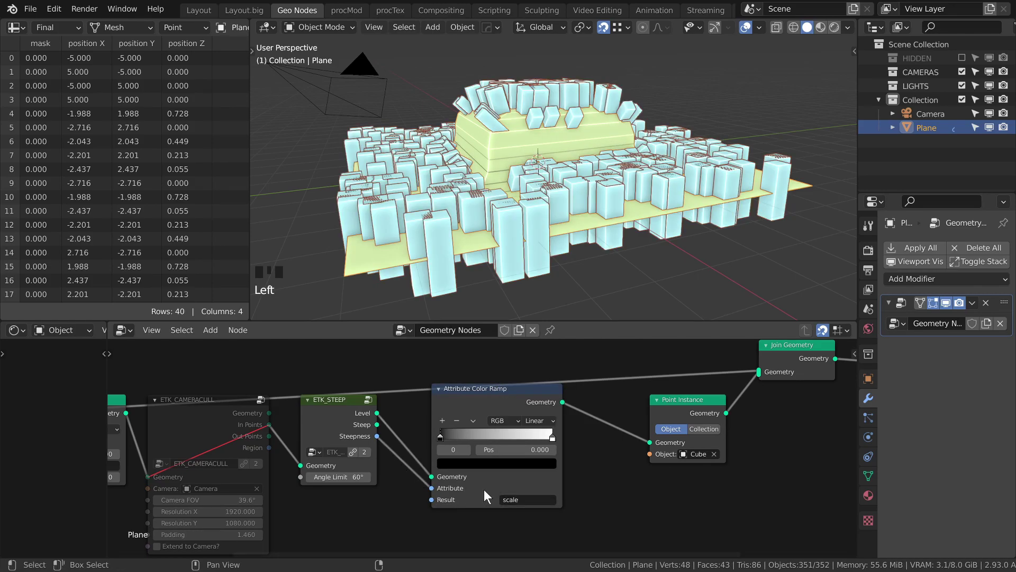
# Move the Attribute Color Ramp's white stop to position 0.972.
pyautogui.moveTo(450, 172); pyautogui.dragTo(491, 178, button='middle')
pyautogui.moveTo(552, 438)
pyautogui.mouseDown()
pyautogui.moveTo(527, 438)
pyautogui.moveTo(564, 439)
pyautogui.mouseUp()
pyautogui.moveTo(510, 126); pyautogui.dragTo(442, 117, button='middle')
pyautogui.moveTo(522, 168); pyautogui.dragTo(501, 178, button='middle')
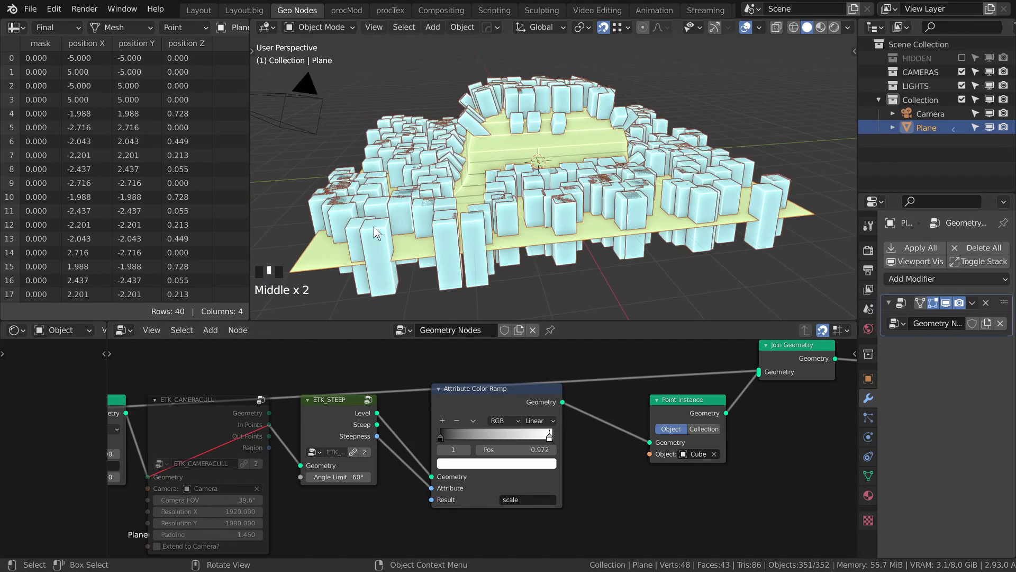
pyautogui.press('KP_1')
pyautogui.keyDown('shift'); pyautogui.moveTo(420, 183); pyautogui.dragTo(655, 190, button='middle'); pyautogui.keyUp('shift')
pyautogui.press('d')
pyautogui.moveTo(465, 123); pyautogui.dragTo(478, 236)
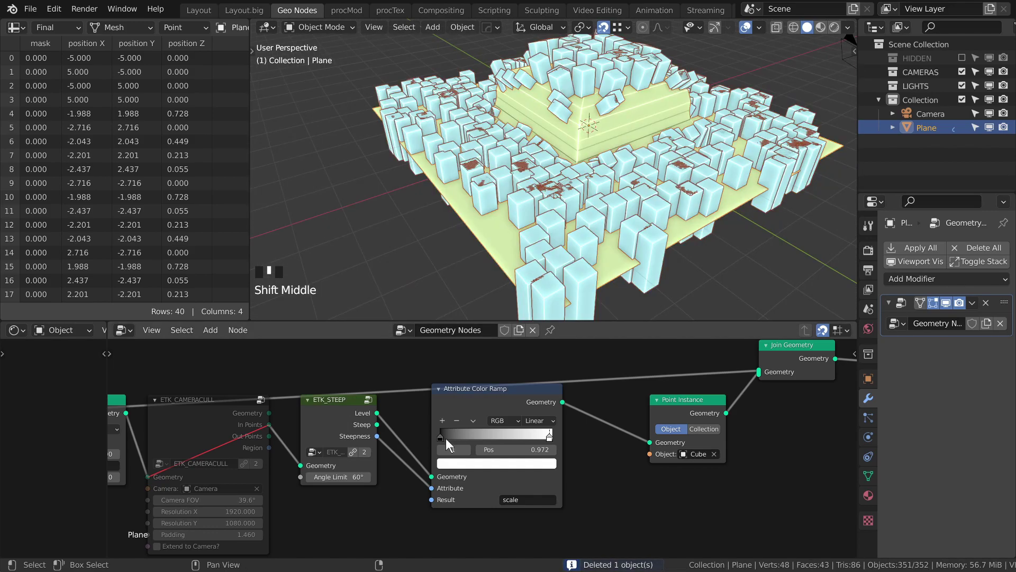
# Set the ETK_STEEP Angle Limit to 122° and give the ramp's first stop a mid-grey colour at position 0.422.
pyautogui.moveTo(446, 437)
pyautogui.mouseDown()
pyautogui.moveTo(502, 450)
pyautogui.moveTo(492, 460)
pyautogui.mouseUp()
pyautogui.moveTo(329, 476)
pyautogui.keyDown('shift'); pyautogui.mouseDown()
pyautogui.moveTo(365, 476)
pyautogui.moveTo(339, 477)
pyautogui.mouseUp(); pyautogui.keyUp('shift')
pyautogui.moveTo(489, 438); pyautogui.dragTo(387, 440)
pyautogui.click(545, 465)
pyautogui.click(442, 421)
pyautogui.moveTo(495, 438); pyautogui.dragTo(487, 438)
pyautogui.click(501, 462)
pyautogui.moveTo(587, 195); pyautogui.dragTo(593, 151, button='middle')
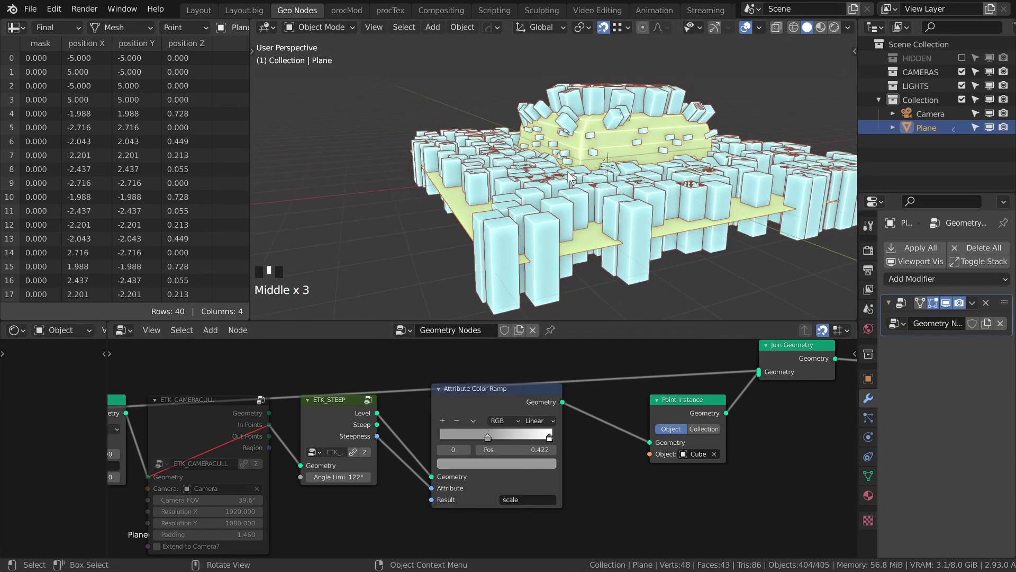
# Delete all the nodes between Group Input and Group Output.
pyautogui.scroll(-4, 538, 485)
pyautogui.scroll(-3, 545, 404)
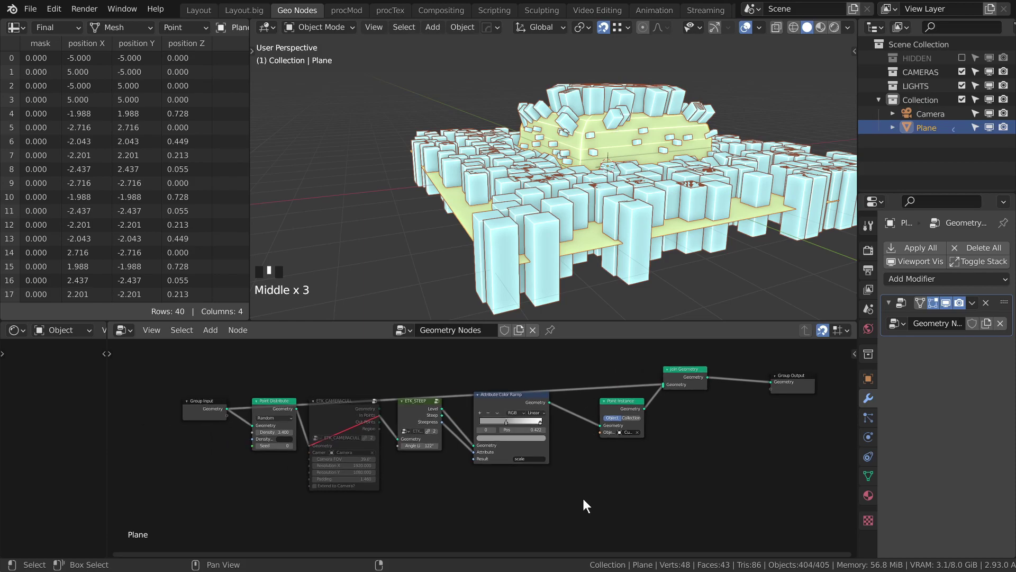
pyautogui.moveTo(283, 368); pyautogui.dragTo(716, 486)
pyautogui.press('x')
# Add an ETK_SEGMENT group node and link its Geometry output to Group Output.
pyautogui.hotkey('shift', 'a')
pyautogui.moveTo(454, 404)
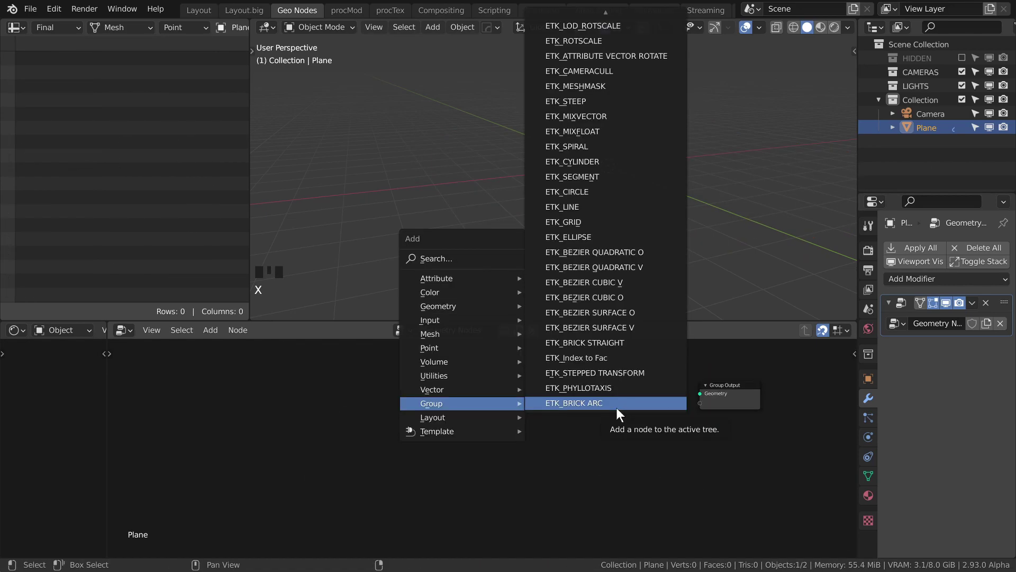
pyautogui.click(584, 176)
pyautogui.click(429, 375)
pyautogui.moveTo(493, 387); pyautogui.dragTo(699, 393)
pyautogui.scroll(7, 569, 162)
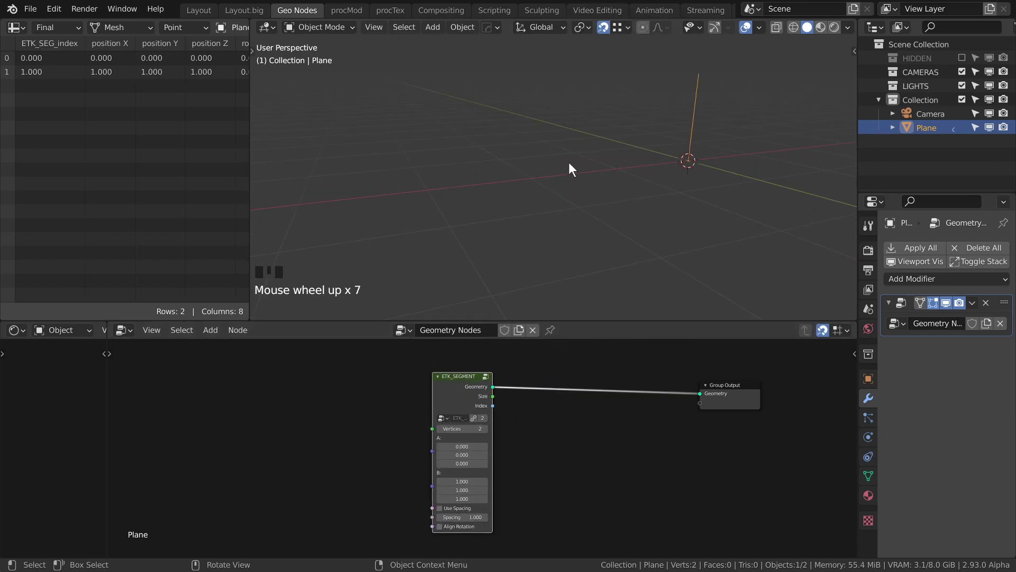
pyautogui.keyDown('shift'); pyautogui.moveTo(659, 145); pyautogui.dragTo(595, 157, button='middle'); pyautogui.keyUp('shift')
pyautogui.press('KP_Decimal')
pyautogui.scroll(1, 485, 410)
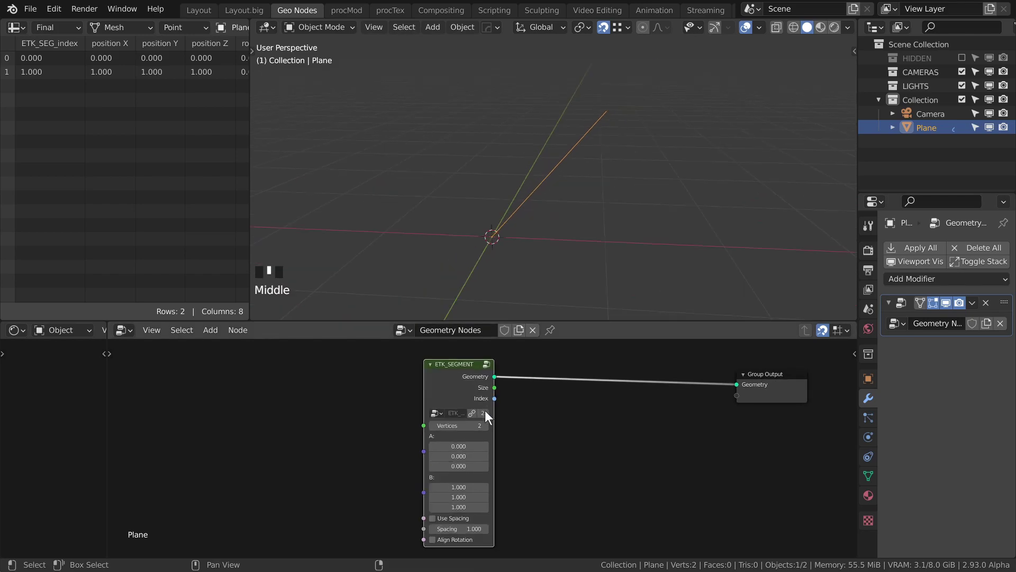
# Widen the ETK_SEGMENT node, set point B's X to 0.600 and enlarge the node editor area.
pyautogui.moveTo(494, 408); pyautogui.dragTo(526, 407)
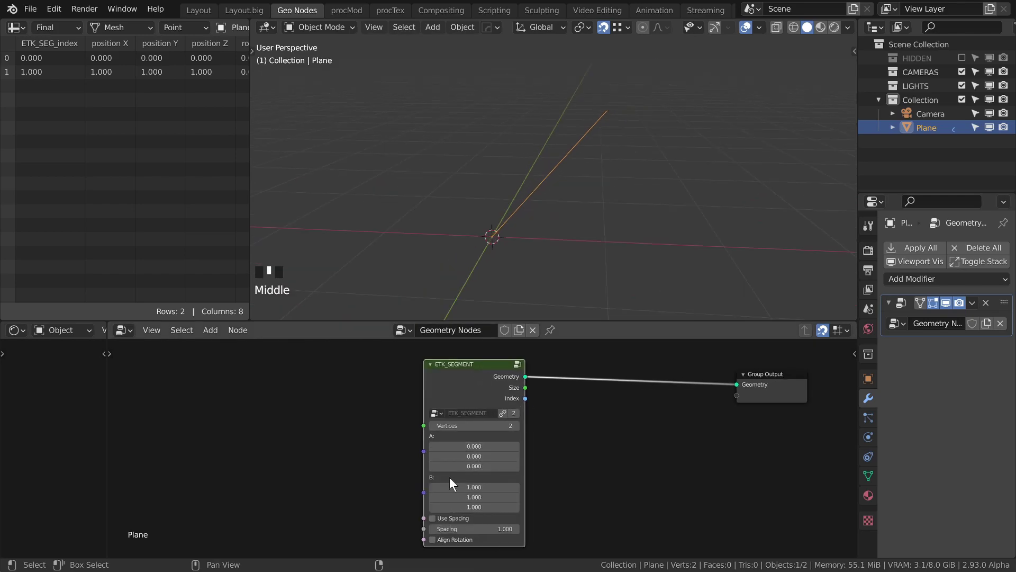
pyautogui.moveTo(493, 487)
pyautogui.mouseDown()
pyautogui.moveTo(482, 486)
pyautogui.moveTo(490, 486)
pyautogui.mouseUp()
pyautogui.moveTo(588, 424); pyautogui.dragTo(519, 415, button='middle')
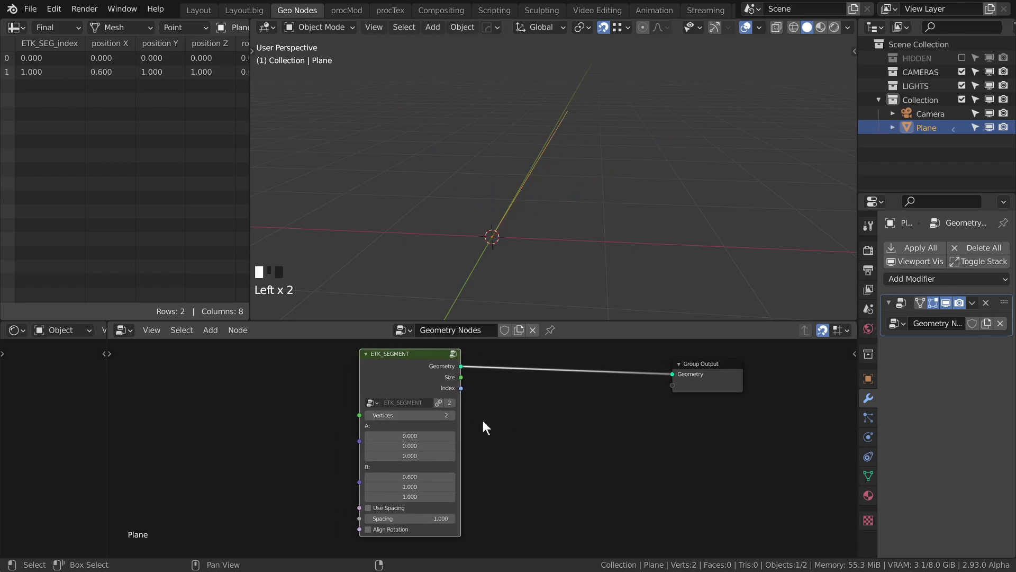
pyautogui.moveTo(590, 321); pyautogui.dragTo(587, 259)
pyautogui.scroll(1, 561, 373)
pyautogui.moveTo(563, 228); pyautogui.dragTo(592, 201, button='middle')
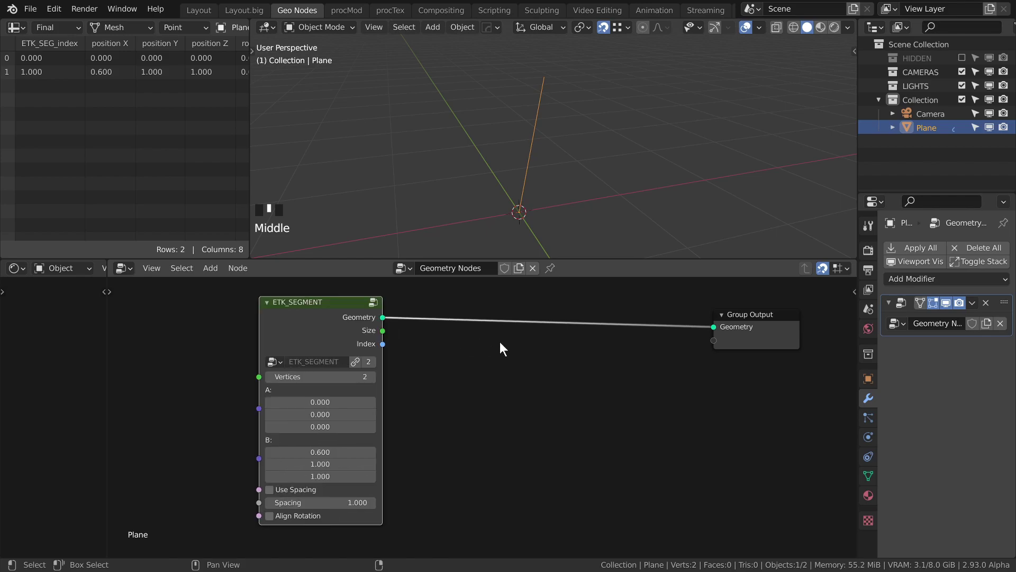
# Insert a Point Instance node between ETK_SEGMENT and Group Output and set its instanced object to Cube.
pyautogui.hotkey('shift', 'a')
pyautogui.moveTo(499, 341)
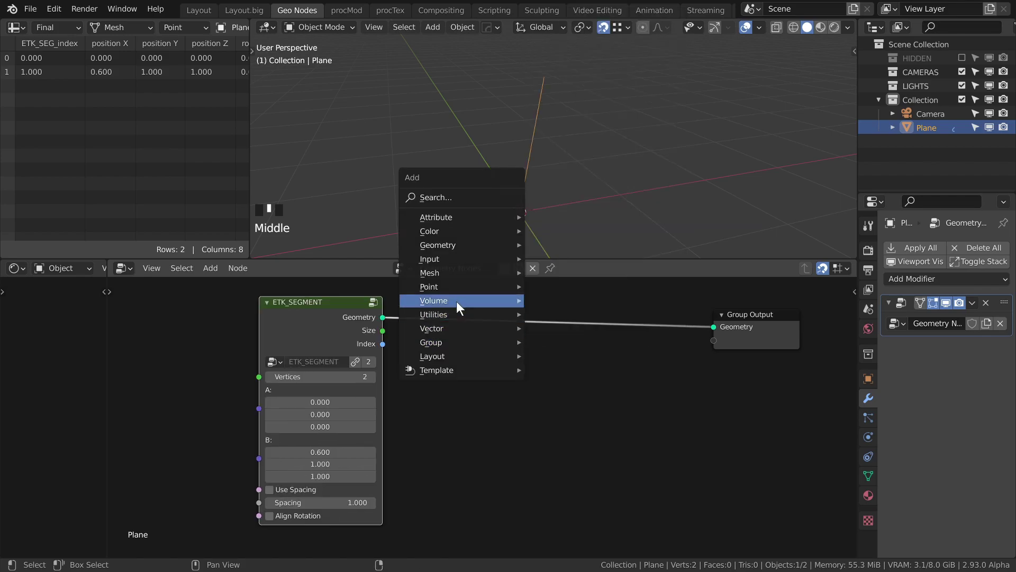
pyautogui.moveTo(454, 293)
pyautogui.click(584, 318)
pyautogui.click(480, 299)
pyautogui.click(535, 364)
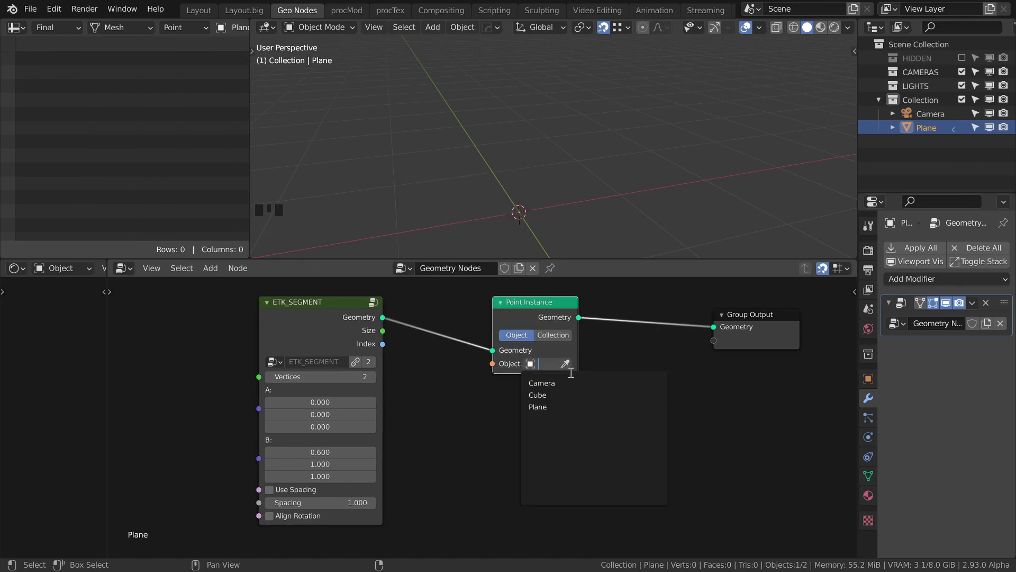
pyautogui.click(572, 396)
pyautogui.scroll(-4, 614, 207)
pyautogui.moveTo(621, 199); pyautogui.dragTo(582, 177, button='middle')
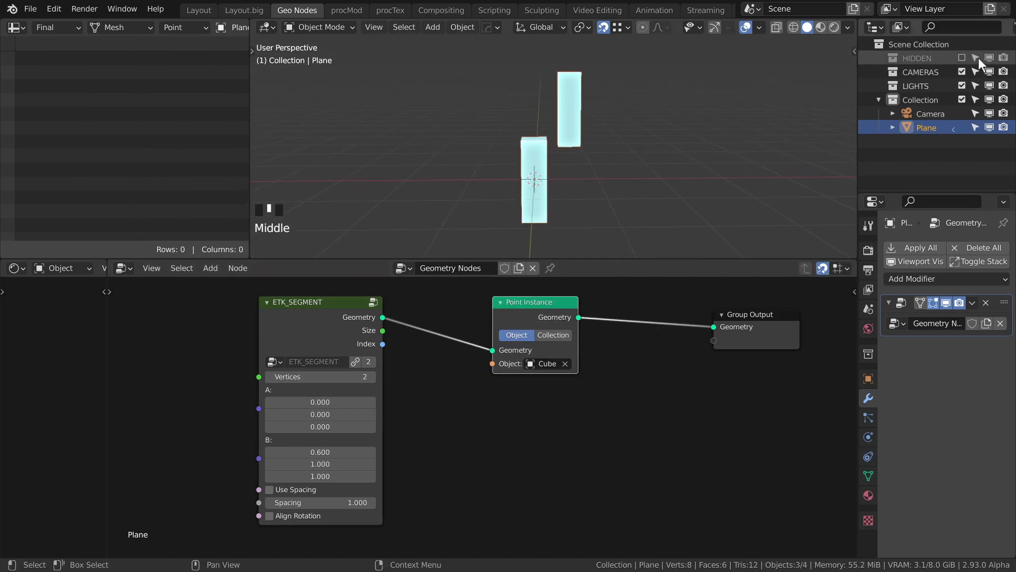
# Temporarily enable the HIDDEN collection and reduce its Cube's Z dimension to match the X and Y dimensions.
pyautogui.click(961, 58)
pyautogui.click(929, 69)
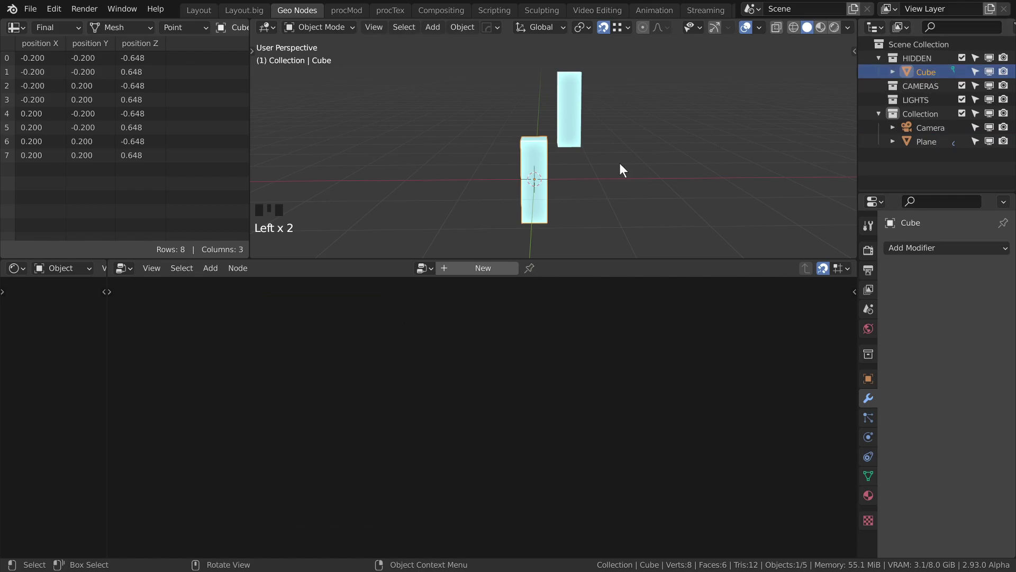
pyautogui.press('n')
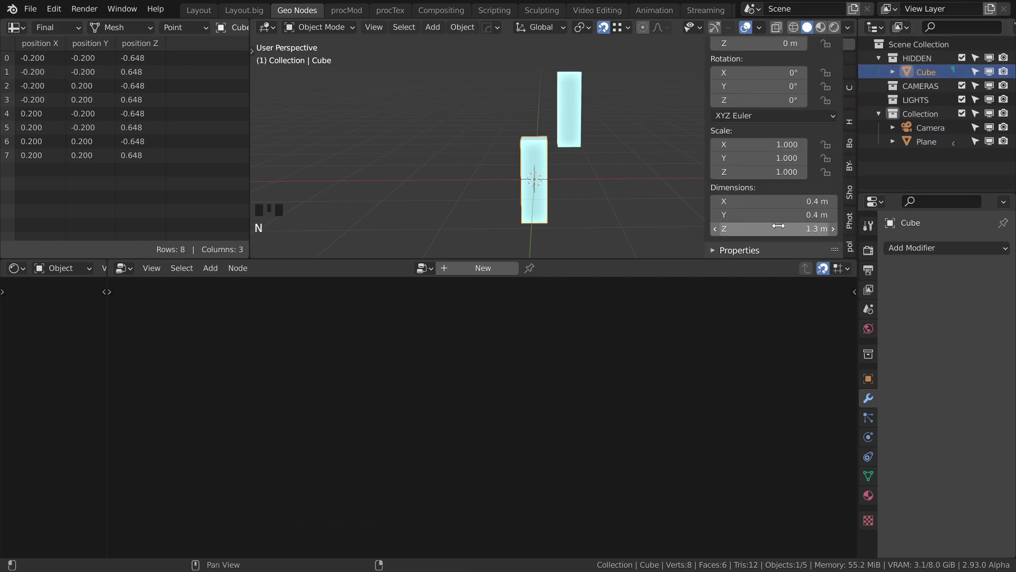
pyautogui.click(780, 227)
pyautogui.write('.0')
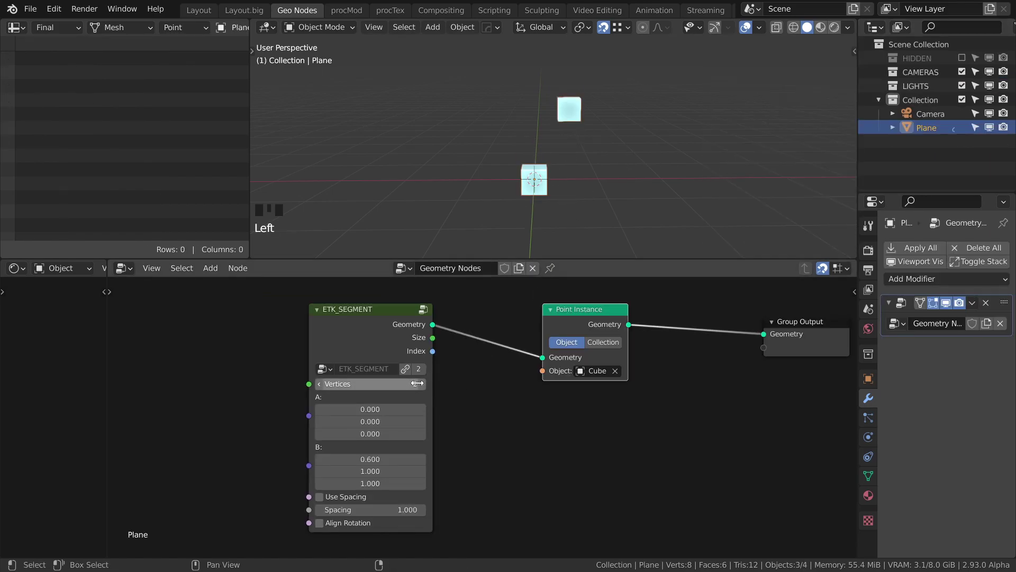
# Set the ETK_SEGMENT Vertices to 10 and point B's X to 7.200.
pyautogui.moveTo(405, 383); pyautogui.dragTo(408, 383)
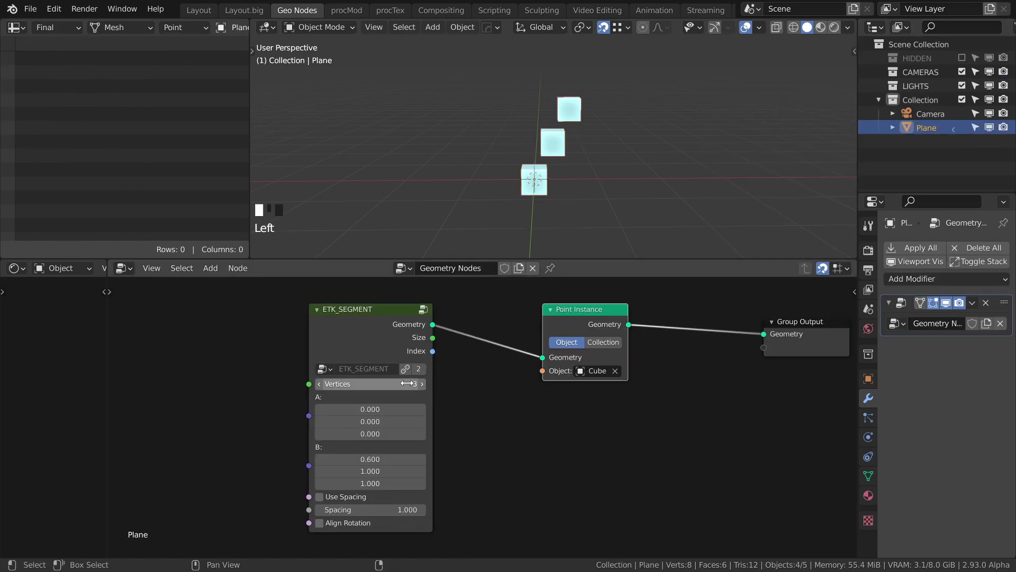
pyautogui.click(405, 383)
pyautogui.press('Return')
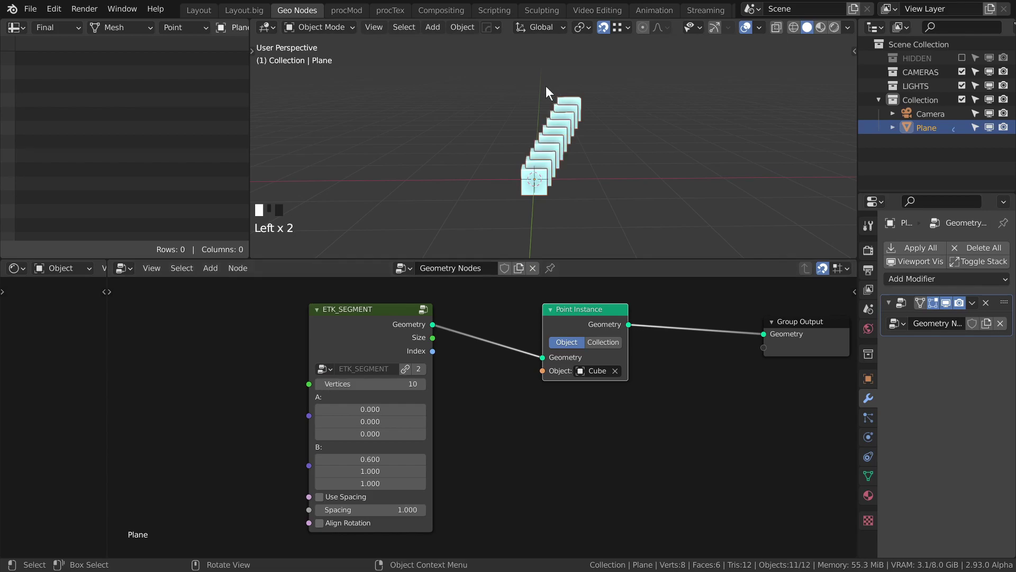
pyautogui.moveTo(561, 151); pyautogui.dragTo(545, 202, button='middle')
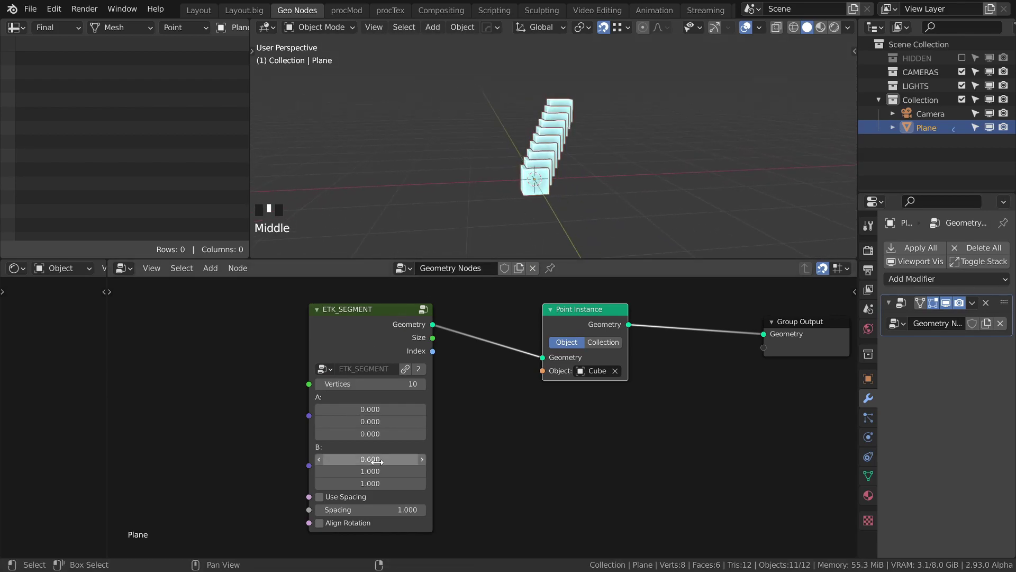
pyautogui.moveTo(370, 459); pyautogui.dragTo(406, 458)
pyautogui.moveTo(576, 143); pyautogui.dragTo(615, 138, button='middle')
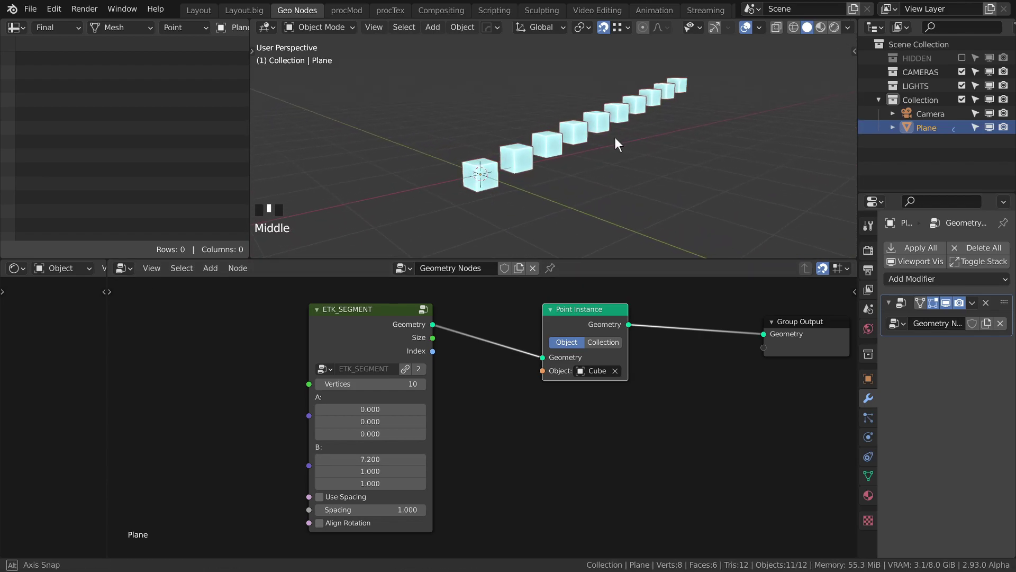
# Enable Use Spacing on ETK_SEGMENT and extend point B's X to 7.700.
pyautogui.click(320, 497)
pyautogui.moveTo(625, 132); pyautogui.dragTo(652, 115, button='middle')
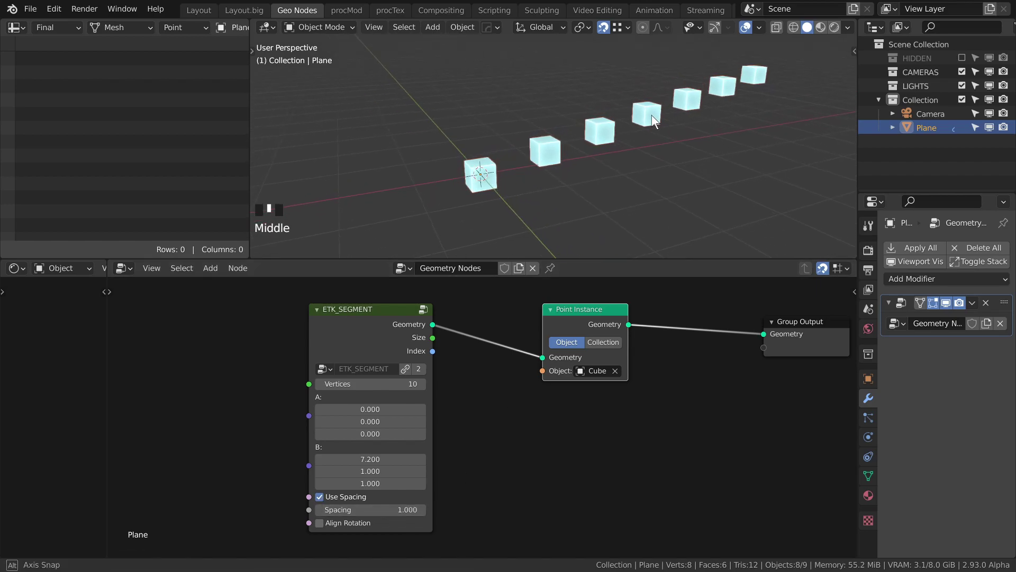
pyautogui.keyDown('shift'); pyautogui.moveTo(391, 456); pyautogui.dragTo(419, 457); pyautogui.keyUp('shift')
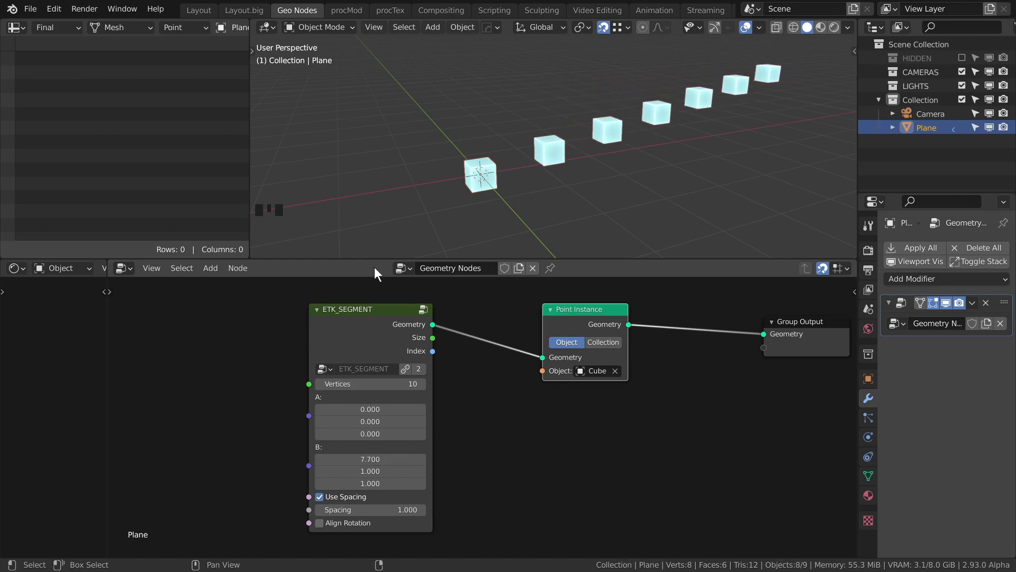
# Add an ETK_CYLINDER group node, link its Geometry to Point Instance in place of ETK_SEGMENT and widen the node.
pyautogui.hotkey('shift', 'a')
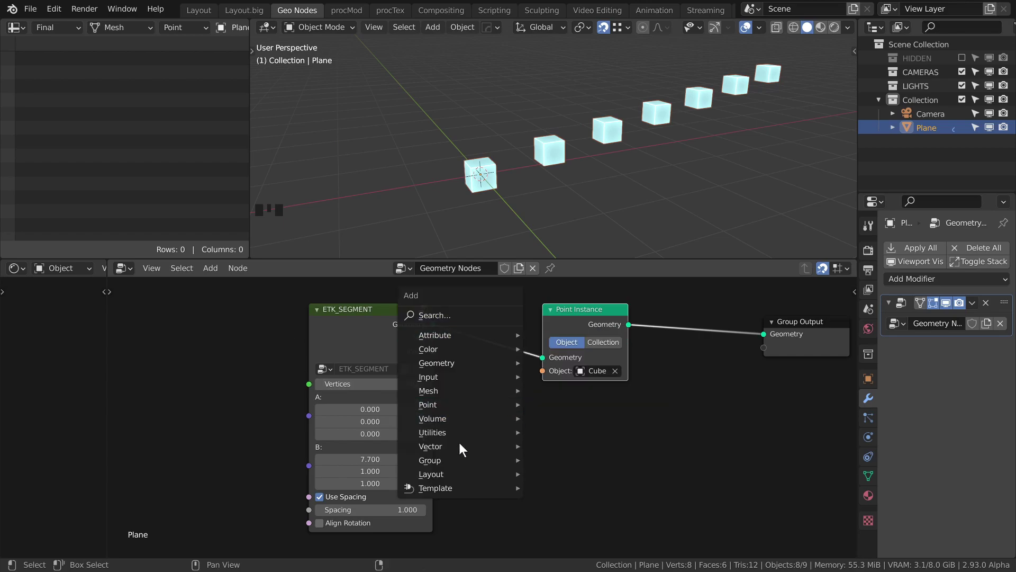
pyautogui.moveTo(466, 460)
pyautogui.click(611, 221)
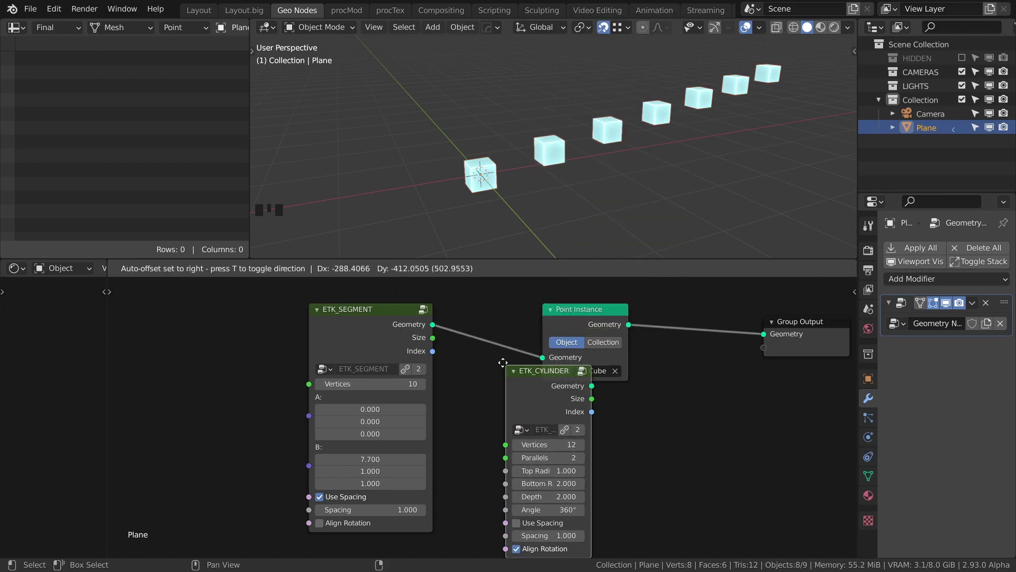
pyautogui.click(489, 390)
pyautogui.moveTo(371, 342); pyautogui.dragTo(161, 343)
pyautogui.moveTo(524, 405); pyautogui.dragTo(376, 380)
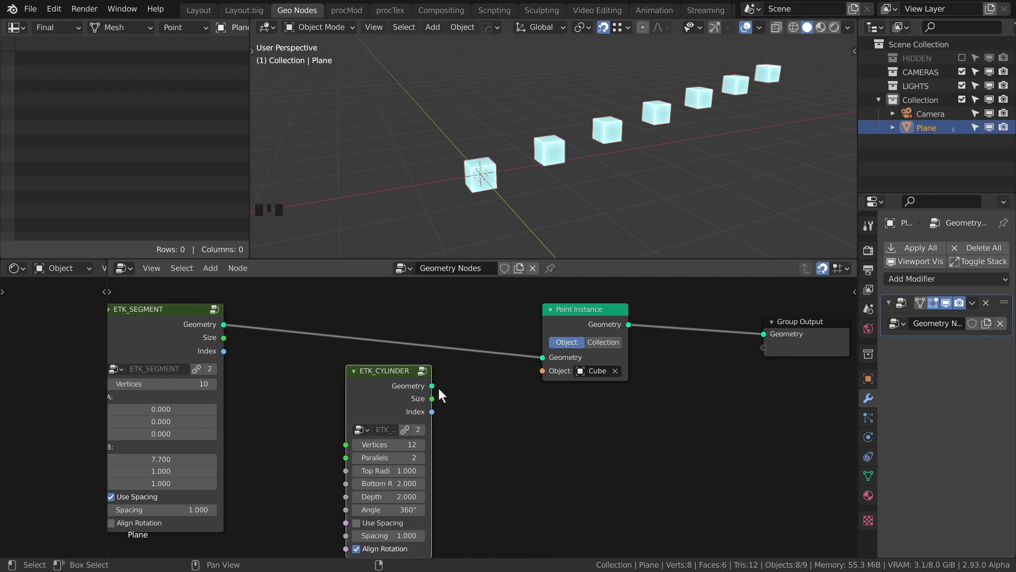
pyautogui.moveTo(556, 158); pyautogui.dragTo(564, 156, button='middle')
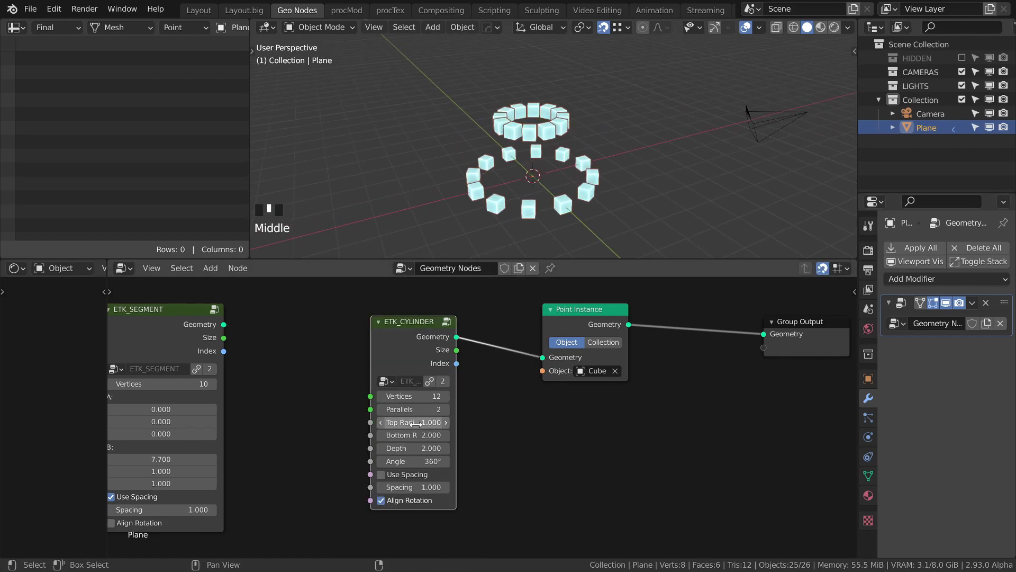
pyautogui.moveTo(371, 367); pyautogui.dragTo(328, 367)
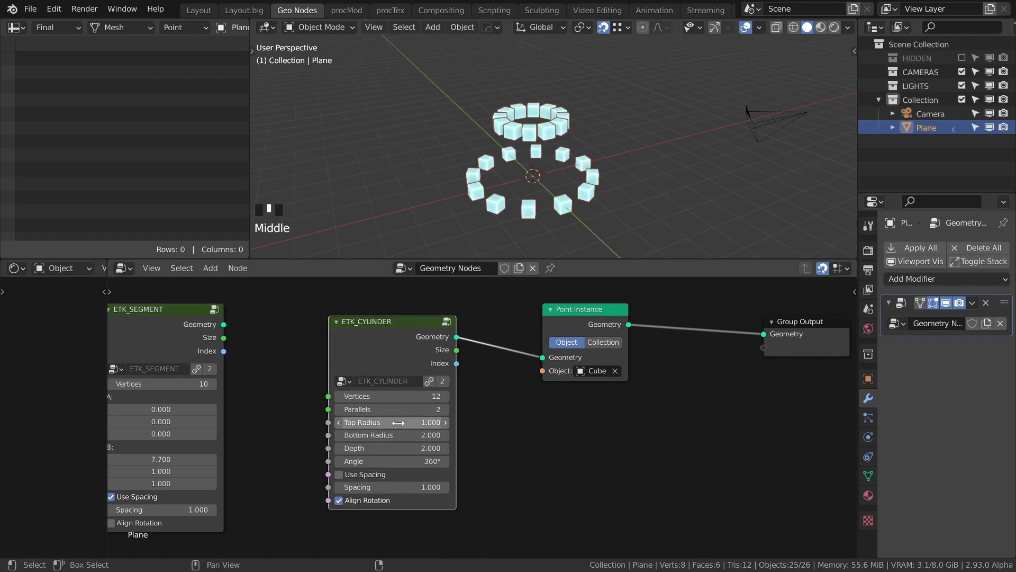
# Set the ETK_CYLINDER Top Radius to 2.000 and its Depth to 5.000.
pyautogui.moveTo(394, 422); pyautogui.dragTo(401, 422)
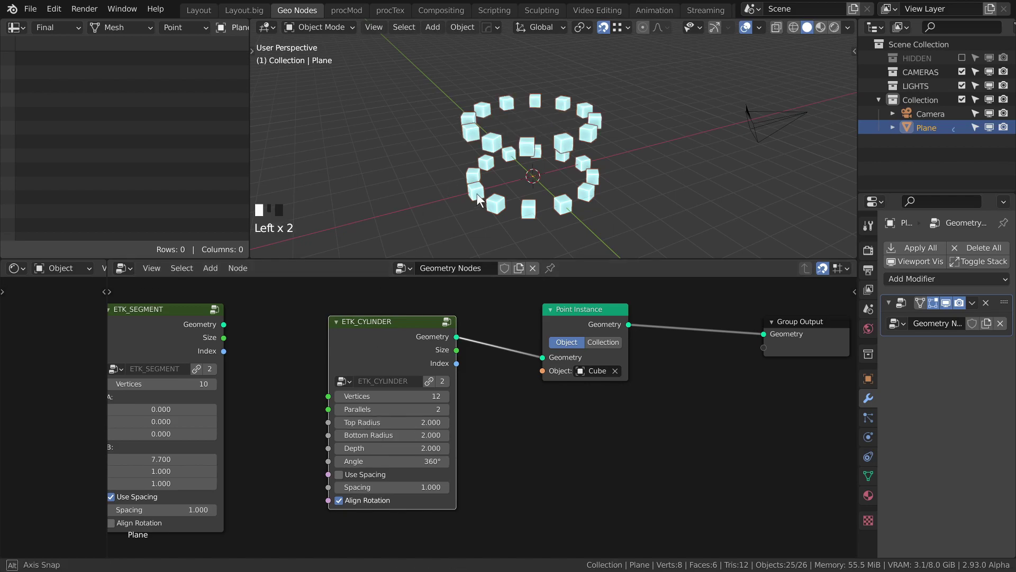
pyautogui.moveTo(481, 195); pyautogui.dragTo(468, 188, button='middle')
pyautogui.moveTo(390, 448); pyautogui.dragTo(413, 448)
pyautogui.click(390, 447)
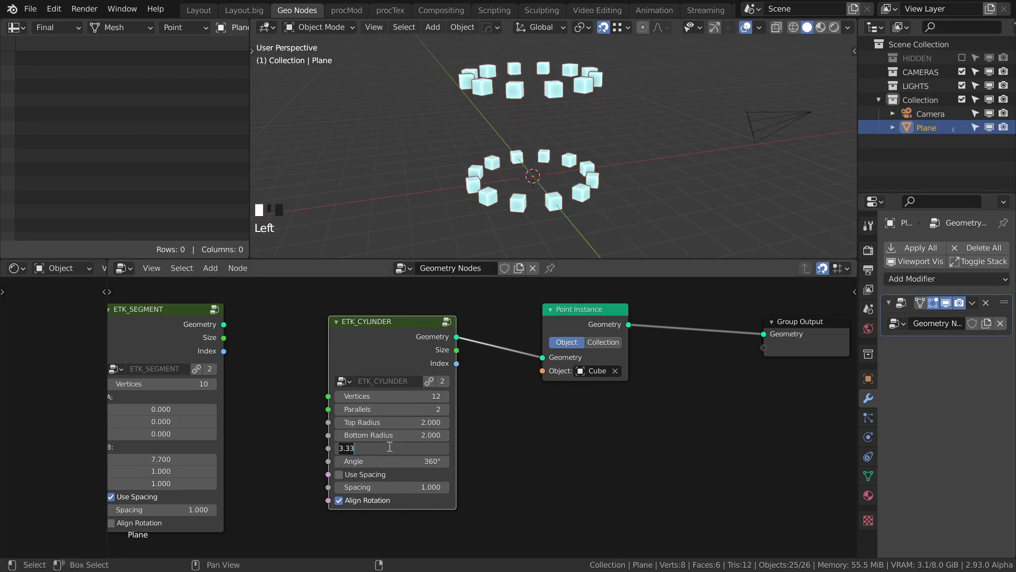
pyautogui.write('5')
pyautogui.press('Return')
pyautogui.scroll(-3, 519, 135)
pyautogui.moveTo(518, 135); pyautogui.dragTo(537, 147, button='middle')
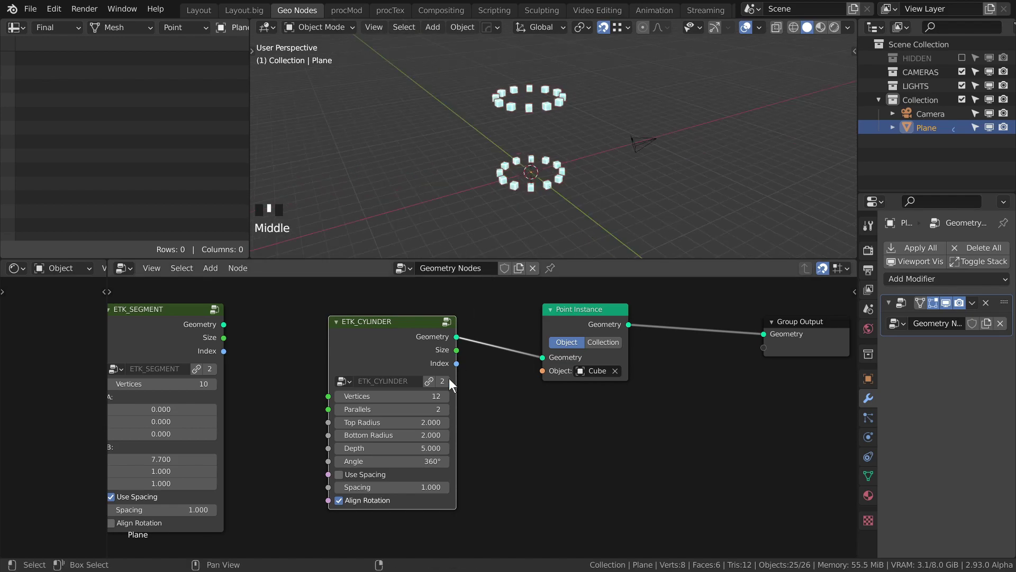
# Increase the ETK_CYLINDER Parallels to 6 and view the stacked rings of cubes.
pyautogui.click(445, 409)
pyautogui.click(446, 411)
pyautogui.click(445, 411)
pyautogui.click(445, 411)
pyautogui.moveTo(604, 185); pyautogui.dragTo(609, 151, button='middle')
pyautogui.moveTo(503, 128); pyautogui.dragTo(545, 185, button='middle')
# Try a smaller Angle on ETK_CYLINDER, restore it to 360°, and raise Vertices to 37.
pyautogui.moveTo(418, 461); pyautogui.dragTo(378, 461)
pyautogui.click(417, 461)
pyautogui.write('360')
pyautogui.press('Return')
pyautogui.keyDown('shift'); pyautogui.moveTo(405, 396); pyautogui.dragTo(444, 396); pyautogui.keyUp('shift')
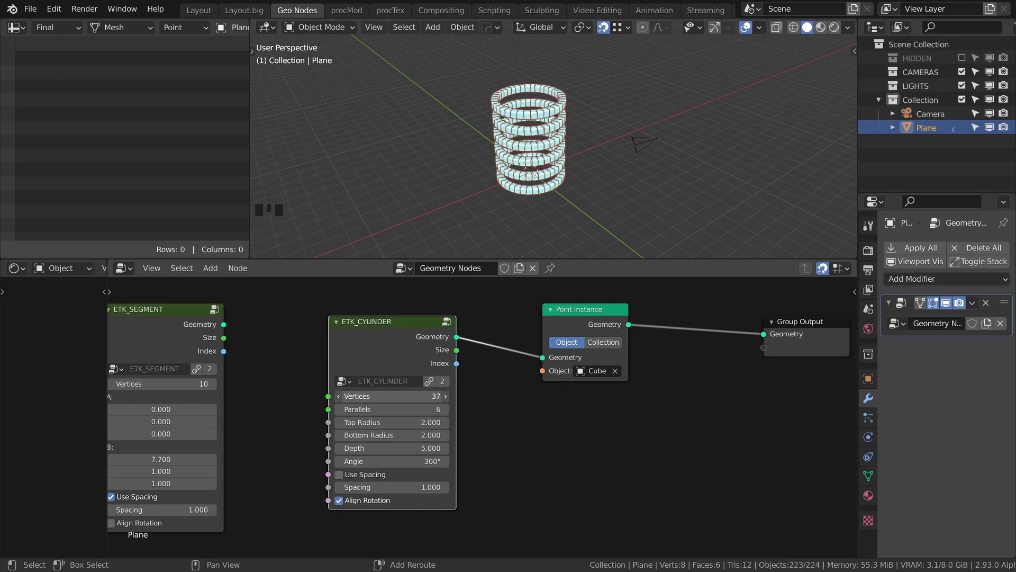
# Enable Use Spacing on ETK_CYLINDER and set its Parallels to 19.
pyautogui.click(340, 475)
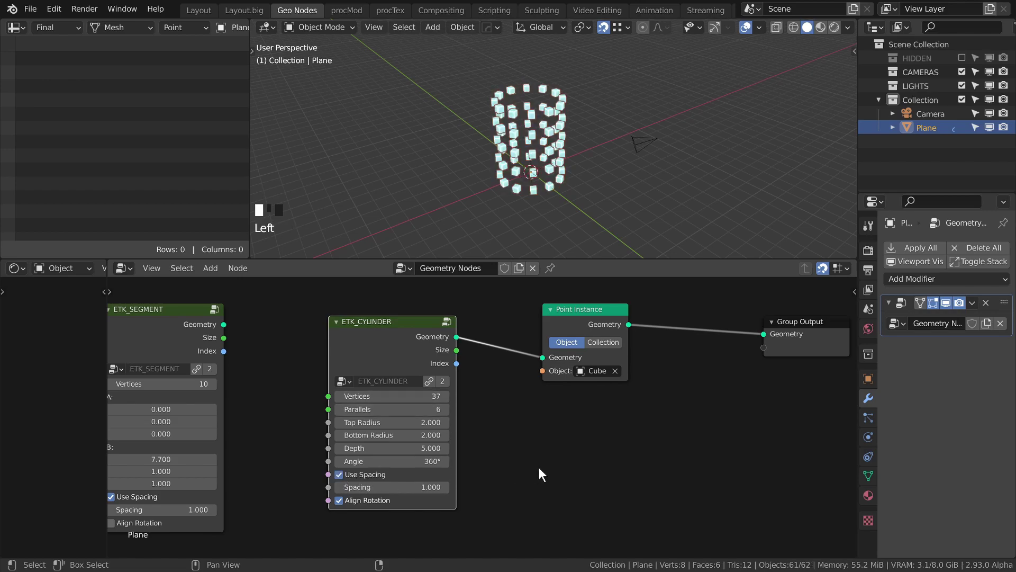
pyautogui.moveTo(387, 409); pyautogui.dragTo(392, 408)
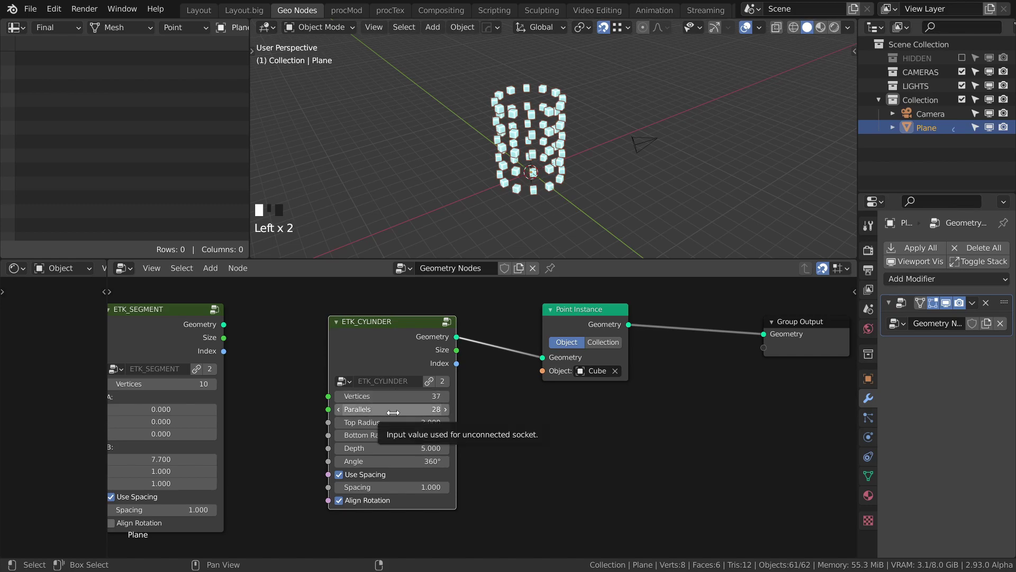
pyautogui.moveTo(524, 181); pyautogui.dragTo(536, 154, button='middle')
pyautogui.scroll(3, 536, 154)
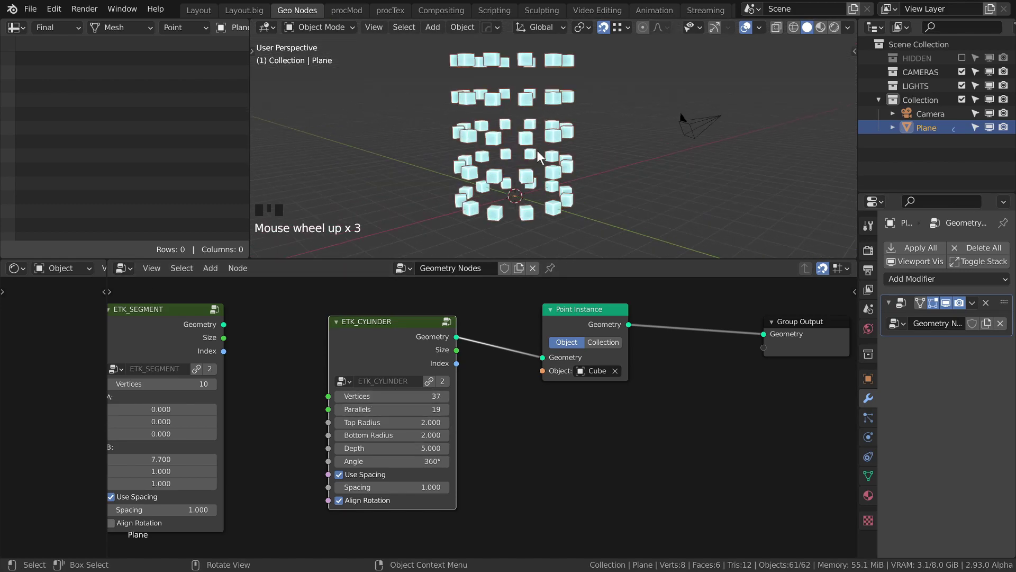
# Set the ETK_CYLINDER Spacing to 0.6 and reduce its Angle to 125°.
pyautogui.click(424, 487)
pyautogui.write('.6')
pyautogui.press('Return')
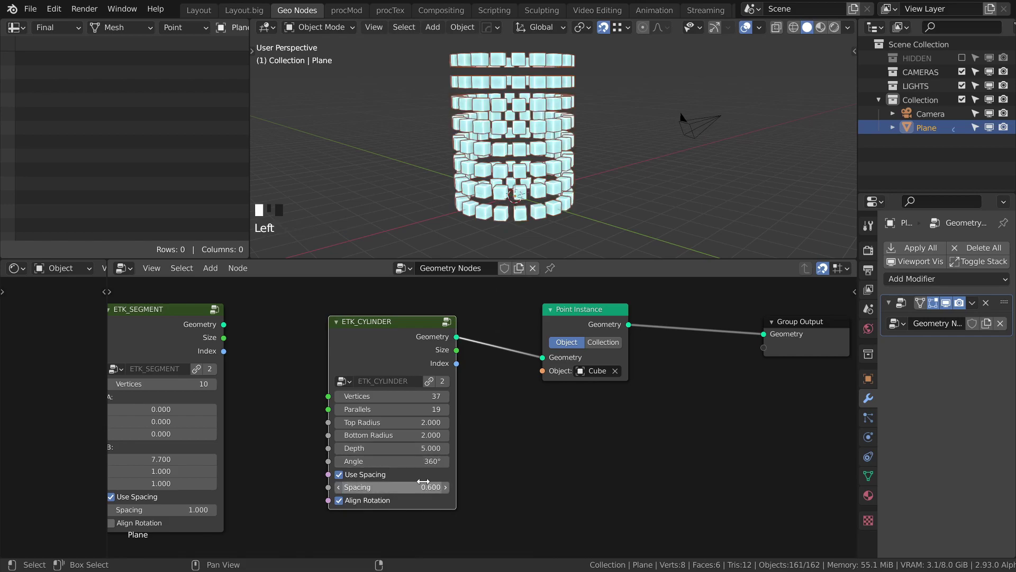
pyautogui.moveTo(597, 116); pyautogui.dragTo(609, 132, button='middle')
pyautogui.moveTo(422, 462); pyautogui.dragTo(301, 461)
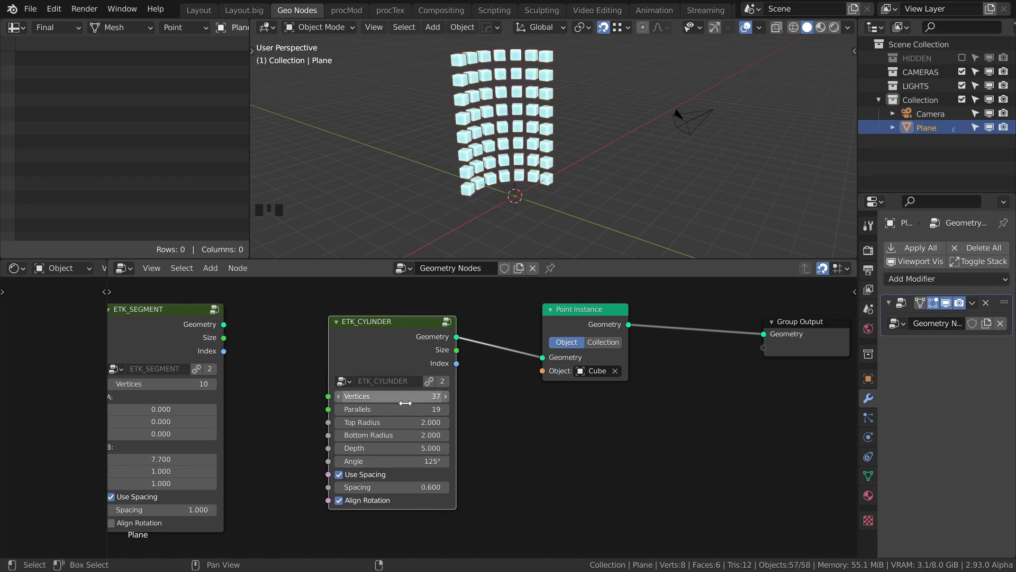
pyautogui.keyDown('shift'); pyautogui.moveTo(404, 448); pyautogui.dragTo(430, 435); pyautogui.keyUp('shift')
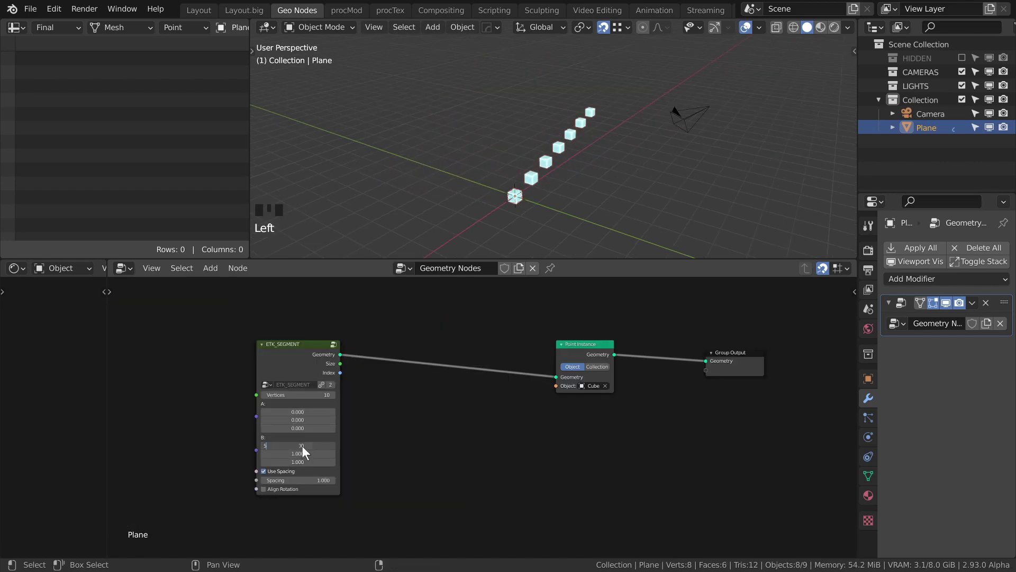
# Set point B of the ETK_SEGMENT node to X 5, Y 0 and Z 0.
pyautogui.press('Return')
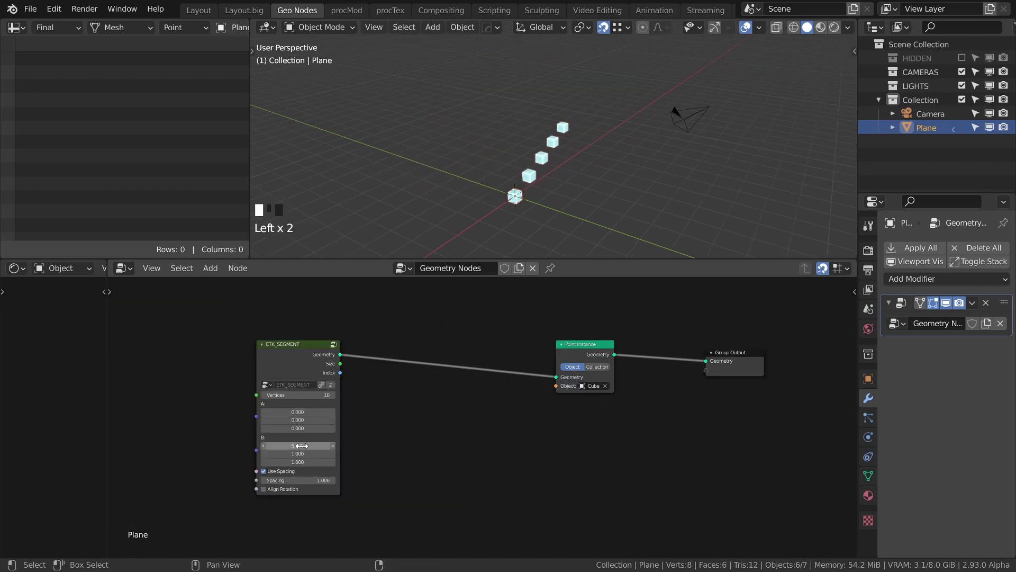
pyautogui.moveTo(289, 454); pyautogui.dragTo(289, 462)
pyautogui.write('0')
pyautogui.press('Return')
pyautogui.scroll(4, 541, 129)
pyautogui.keyDown('shift'); pyautogui.moveTo(541, 129); pyautogui.dragTo(624, 106, button='middle'); pyautogui.keyUp('shift')
pyautogui.moveTo(624, 106); pyautogui.dragTo(569, 140, button='middle')
pyautogui.keyDown('shift'); pyautogui.moveTo(569, 141); pyautogui.dragTo(564, 122, button='middle'); pyautogui.keyUp('shift')
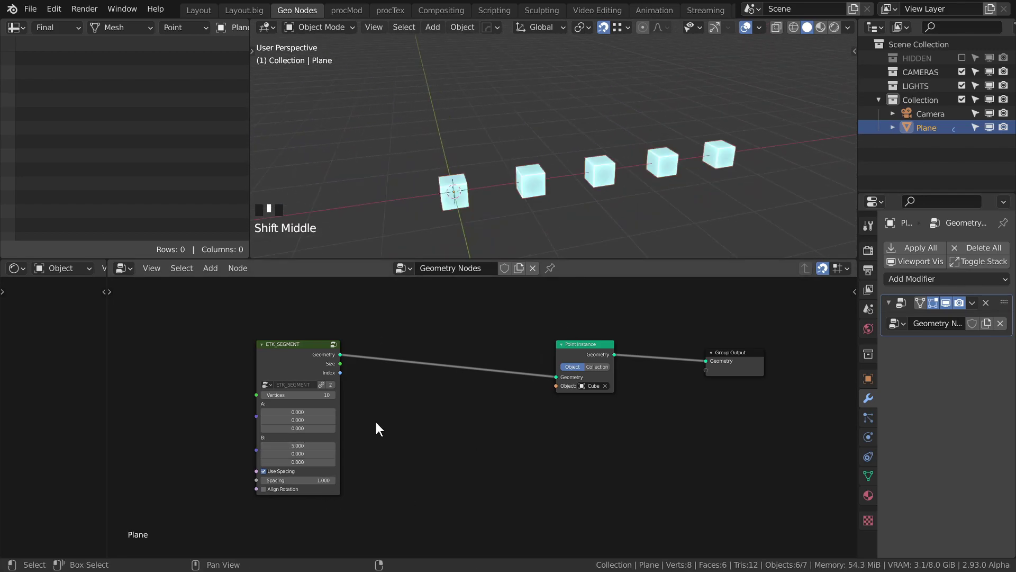
# Disable Use Spacing on ETK_SEGMENT so its cubes follow the vertex count.
pyautogui.click(267, 472)
pyautogui.keyDown('shift'); pyautogui.moveTo(532, 172); pyautogui.dragTo(485, 163, button='middle'); pyautogui.keyUp('shift')
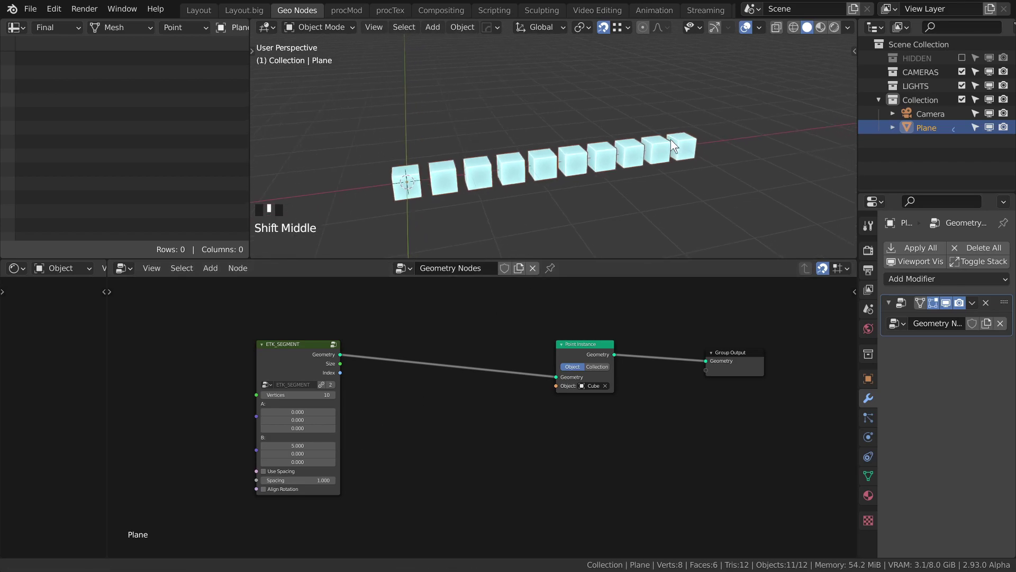
pyautogui.scroll(2, 363, 348)
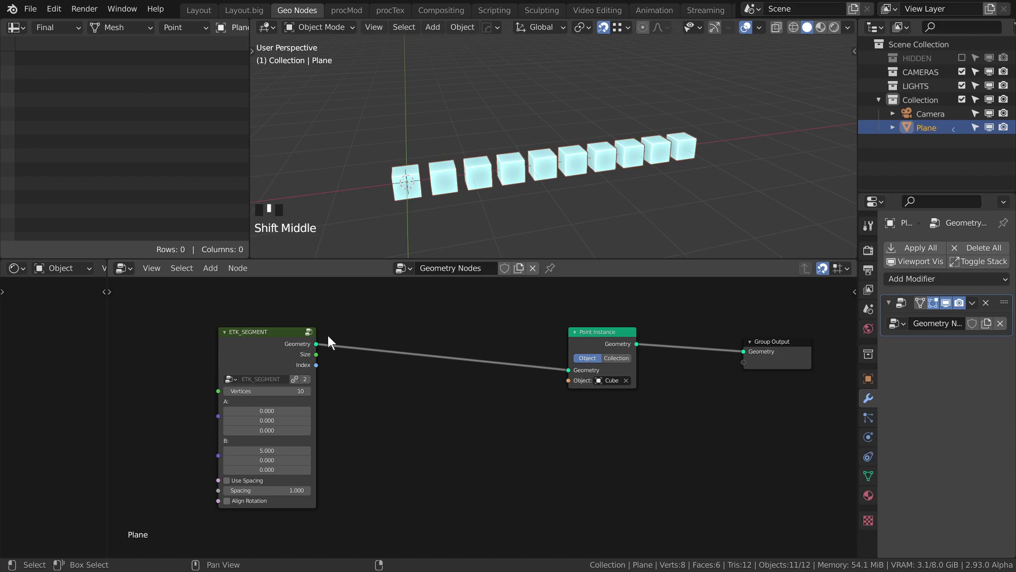
pyautogui.moveTo(317, 355); pyautogui.dragTo(372, 355)
# Add an ETK_GRID group node and link its Geometry to Point Instance in place of ETK_SEGMENT.
pyautogui.hotkey('shift', 'a')
pyautogui.moveTo(486, 342)
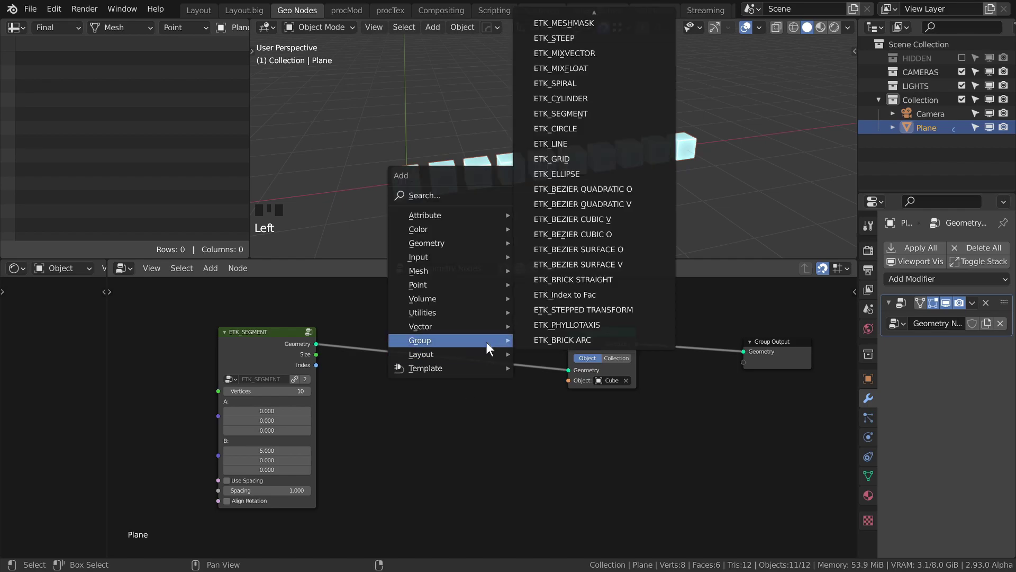
pyautogui.click(622, 158)
pyautogui.click(386, 378)
pyautogui.moveTo(451, 392); pyautogui.dragTo(569, 370)
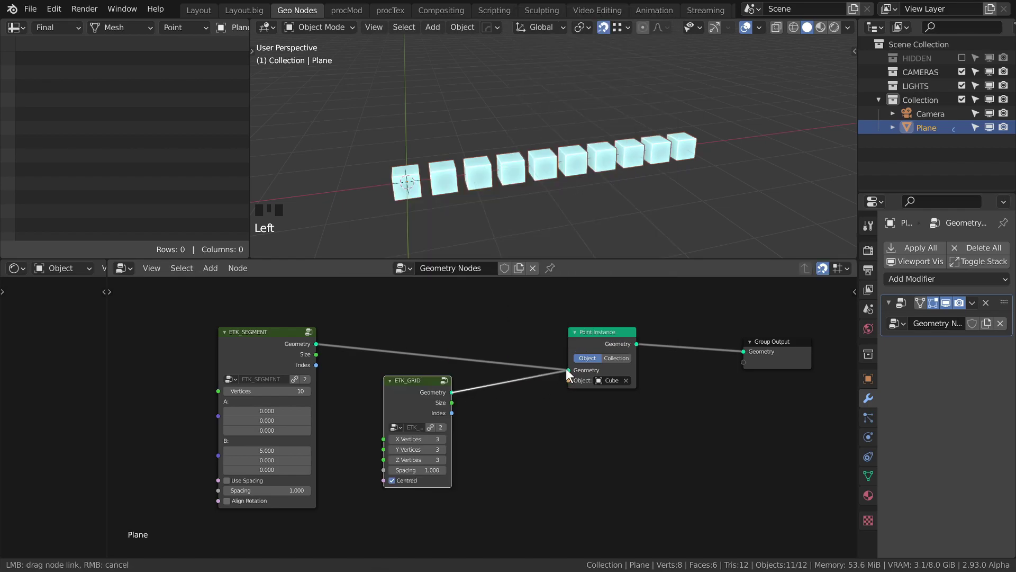
# Set the ETK_GRID X Vertices to 4 and Y Vertices to 5, and adjust its Z Vertices.
pyautogui.moveTo(522, 230); pyautogui.dragTo(455, 100, button='middle')
pyautogui.moveTo(456, 196); pyautogui.dragTo(495, 151, button='middle')
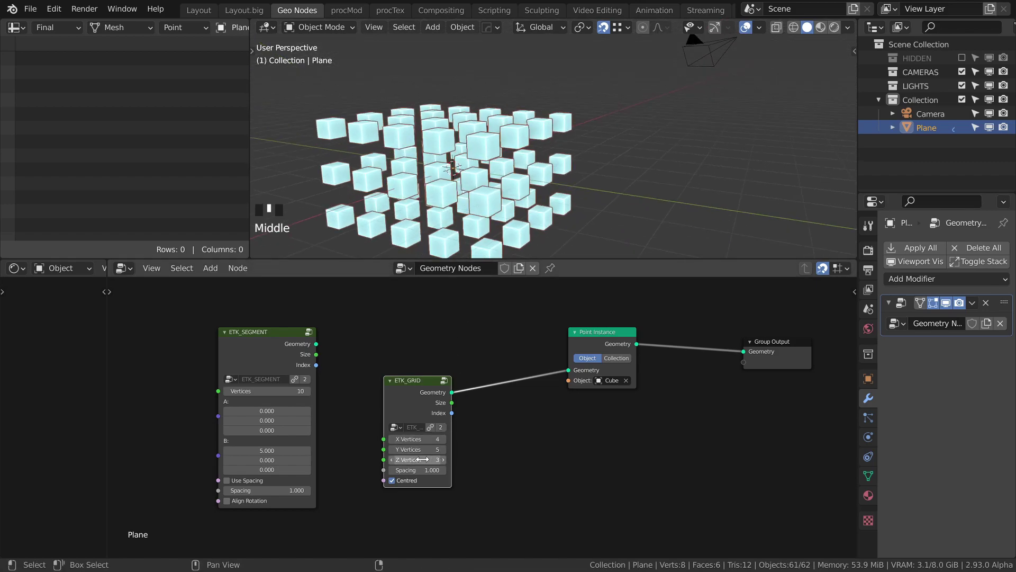
pyautogui.moveTo(423, 460); pyautogui.dragTo(439, 460)
pyautogui.moveTo(468, 143); pyautogui.dragTo(508, 169, button='middle')
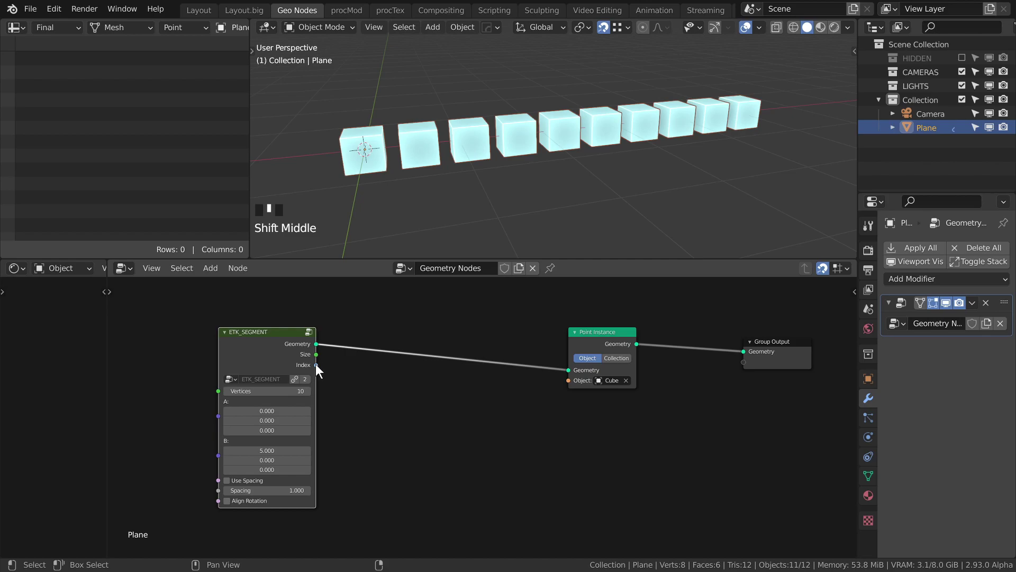
# Temporarily mute Point Instance to examine the segment's index and position attributes in the spreadsheet.
pyautogui.click(337, 370)
pyautogui.click(608, 332)
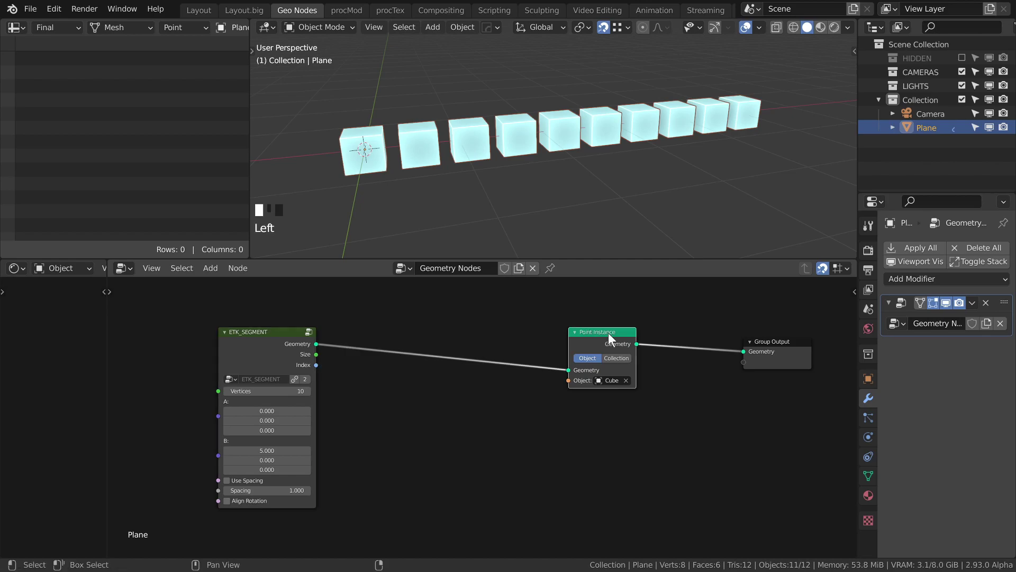
pyautogui.press('m')
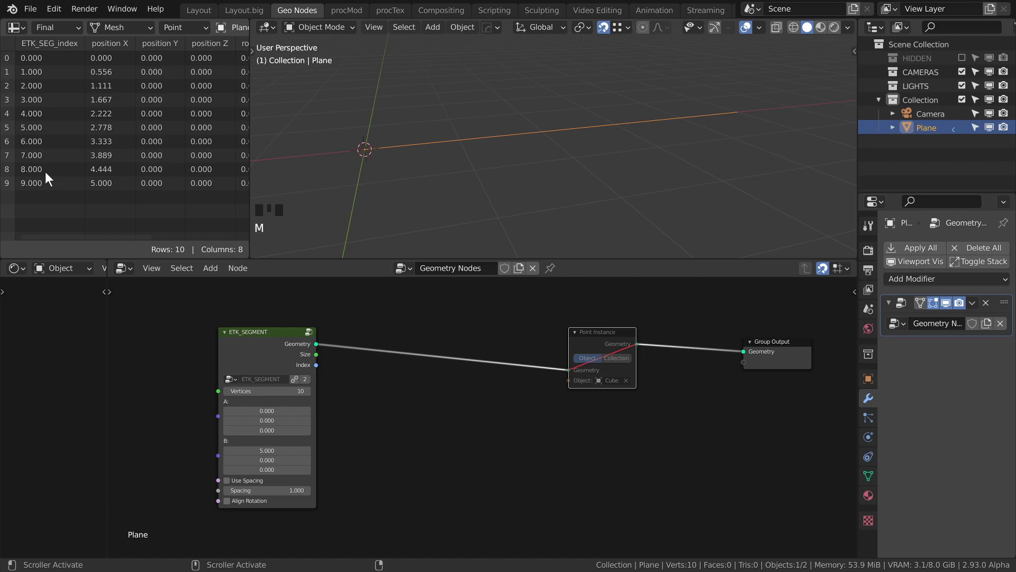
pyautogui.press('m')
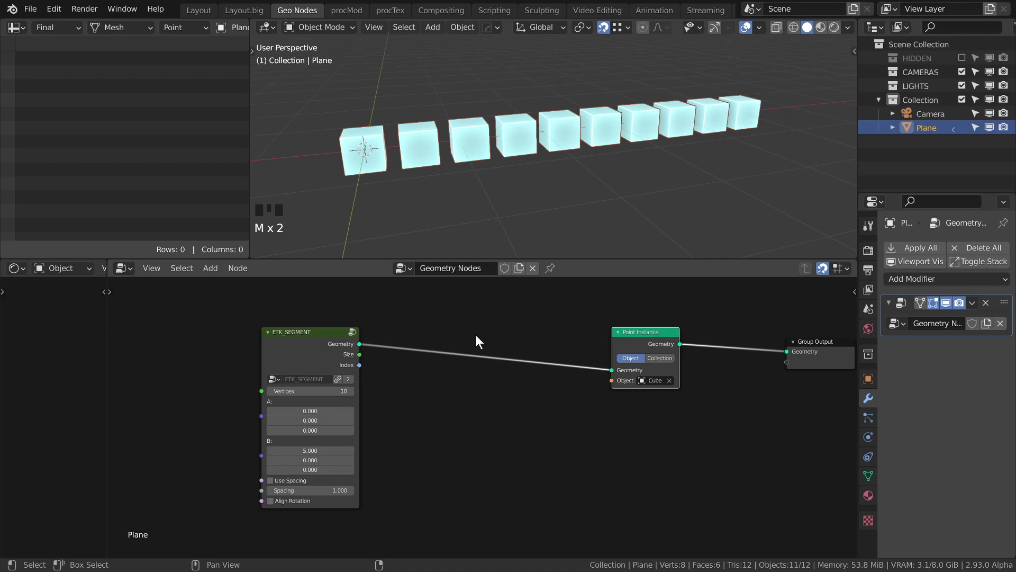
pyautogui.moveTo(509, 98); pyautogui.dragTo(545, 130, button='middle')
pyautogui.scroll(-2, 539, 116)
# Insert an ETK_STEPPED TRANSFORM group node between ETK_SEGMENT and Point Instance.
pyautogui.hotkey('shift', 'a')
pyautogui.moveTo(502, 332)
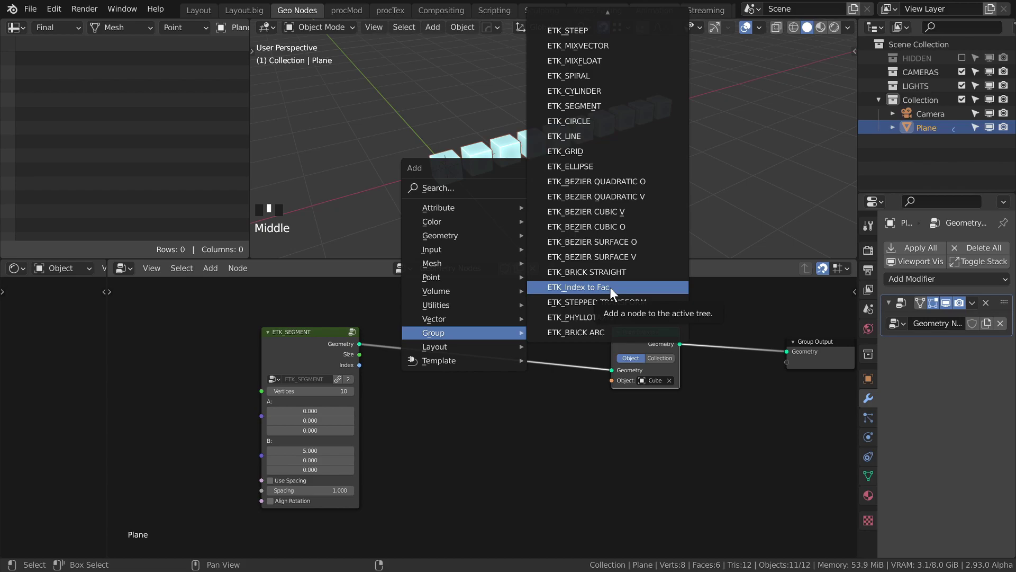
pyautogui.click(628, 303)
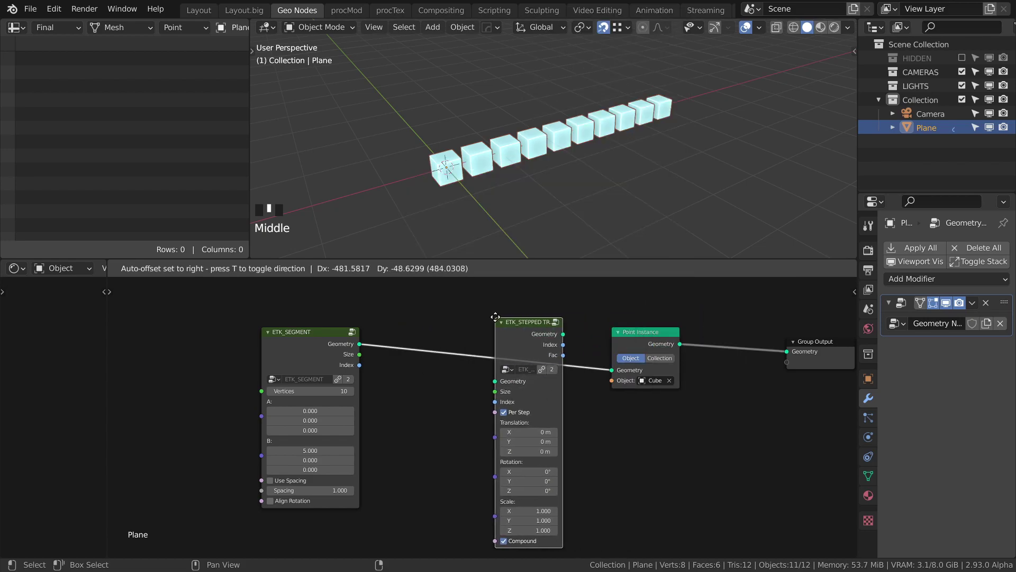
pyautogui.click(405, 304)
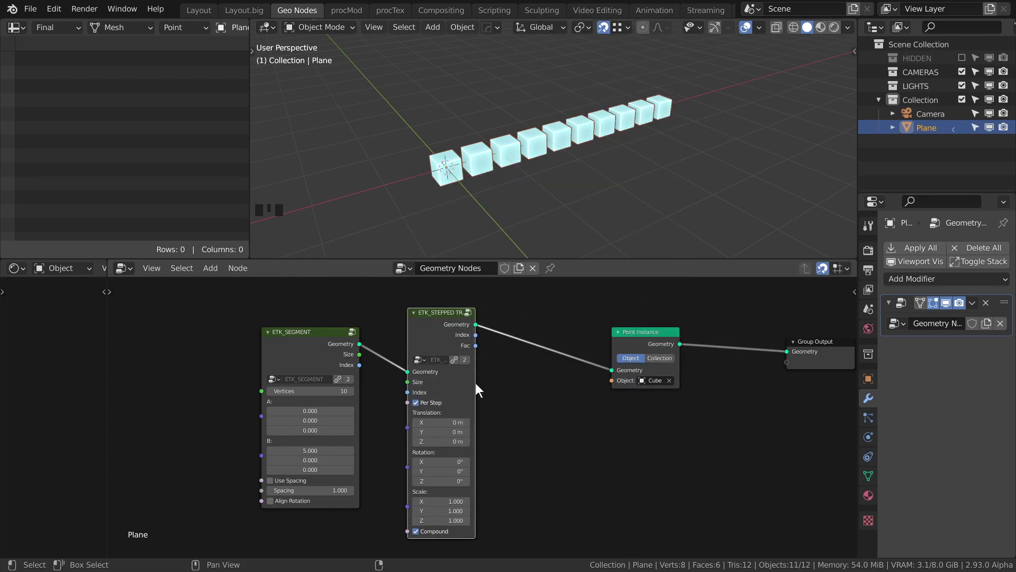
# Link the Size and Index of ETK_SEGMENT to the widened ETK_STEPPED TRANSFORM and move Point Instance and Group Output closer.
pyautogui.moveTo(476, 384); pyautogui.dragTo(520, 387)
pyautogui.moveTo(325, 353); pyautogui.dragTo(342, 383)
pyautogui.moveTo(416, 383); pyautogui.dragTo(405, 353, button='middle')
pyautogui.moveTo(367, 353); pyautogui.dragTo(397, 362)
pyautogui.moveTo(620, 313); pyautogui.dragTo(616, 320, button='middle')
pyautogui.moveTo(617, 321); pyautogui.dragTo(547, 300)
pyautogui.moveTo(818, 325); pyautogui.dragTo(654, 296)
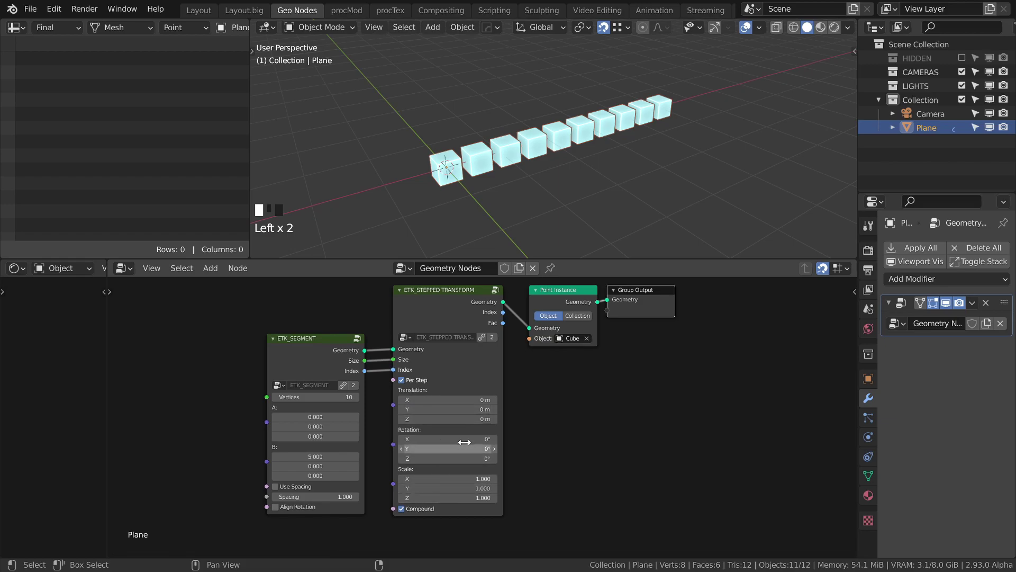
# Set the ETK_STEPPED TRANSFORM Rotation Z to 10° and inspect the progressively turned cubes.
pyautogui.scroll(1, 504, 437)
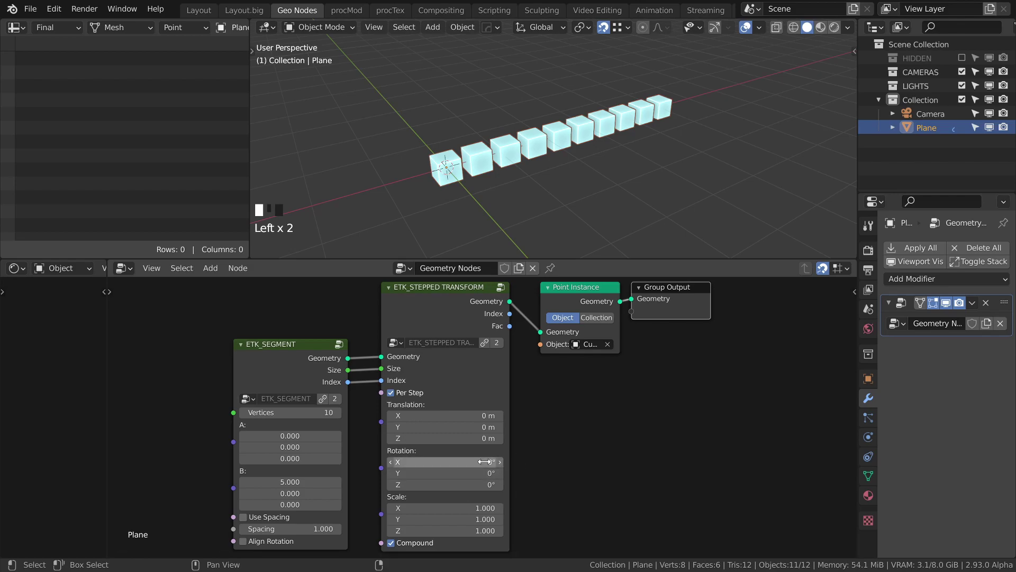
pyautogui.click(445, 486)
pyautogui.write('10')
pyautogui.press('Return')
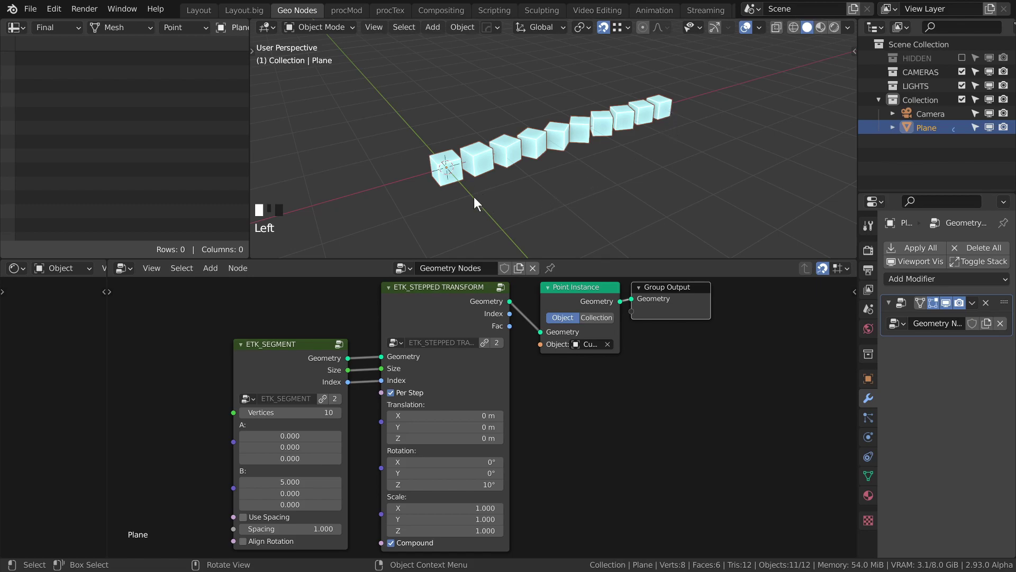
pyautogui.moveTo(459, 173); pyautogui.dragTo(478, 151, button='middle')
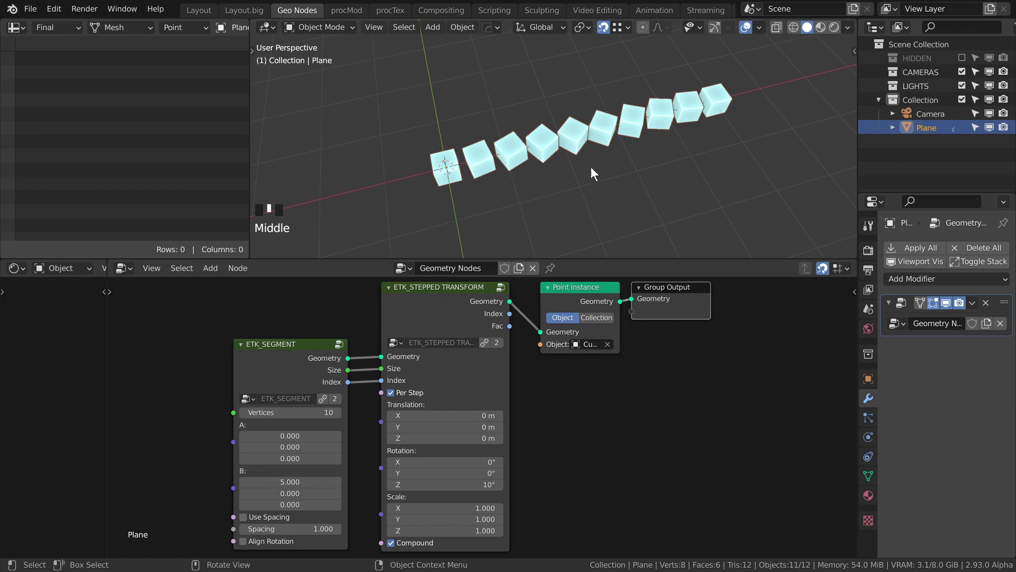
pyautogui.moveTo(578, 172); pyautogui.dragTo(597, 162, button='middle')
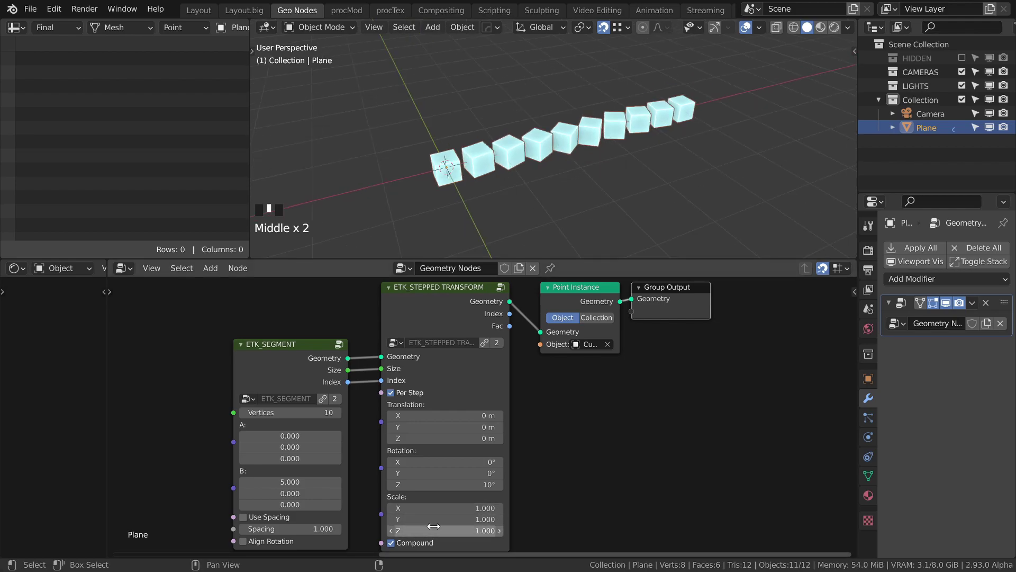
# Set the ETK_STEPPED TRANSFORM Scale Z to 2 and view the row of cubes from the front.
pyautogui.click(465, 526)
pyautogui.write('2')
pyautogui.press('Return')
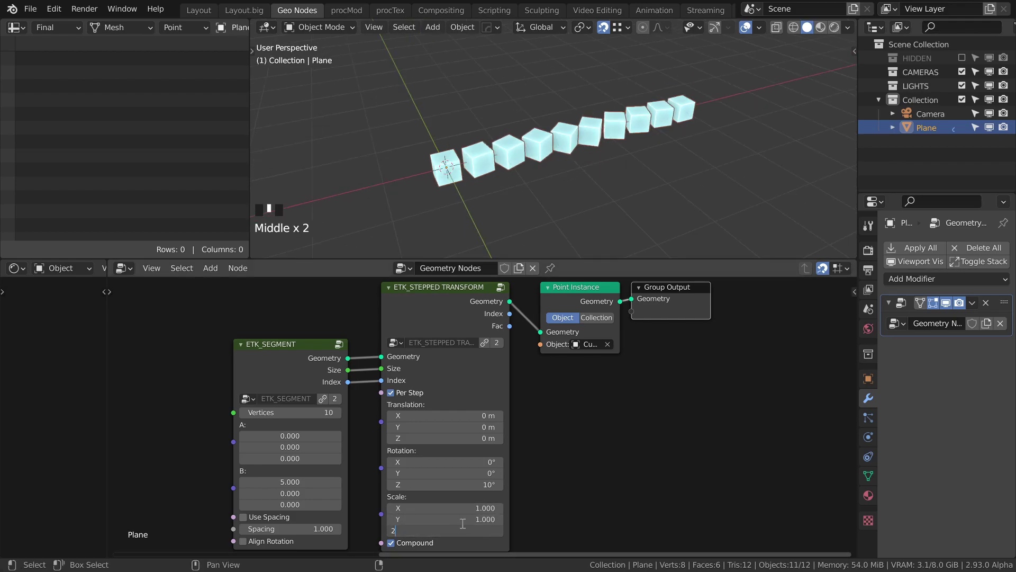
pyautogui.press('KP_1')
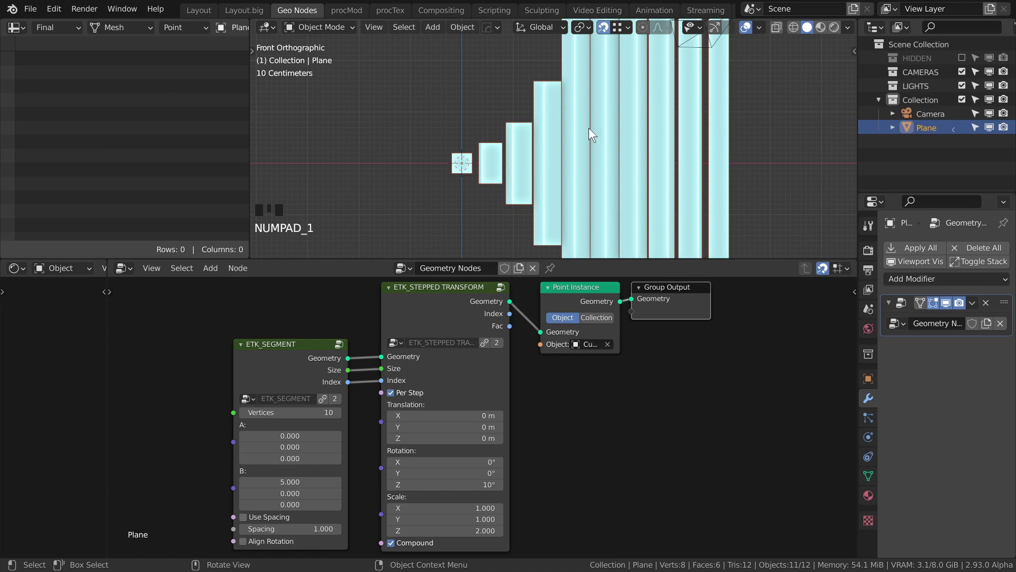
pyautogui.scroll(-7, 586, 150)
pyautogui.moveTo(585, 151); pyautogui.dragTo(561, 165, button='middle')
pyautogui.press('KP_1')
pyautogui.scroll(14, 566, 163)
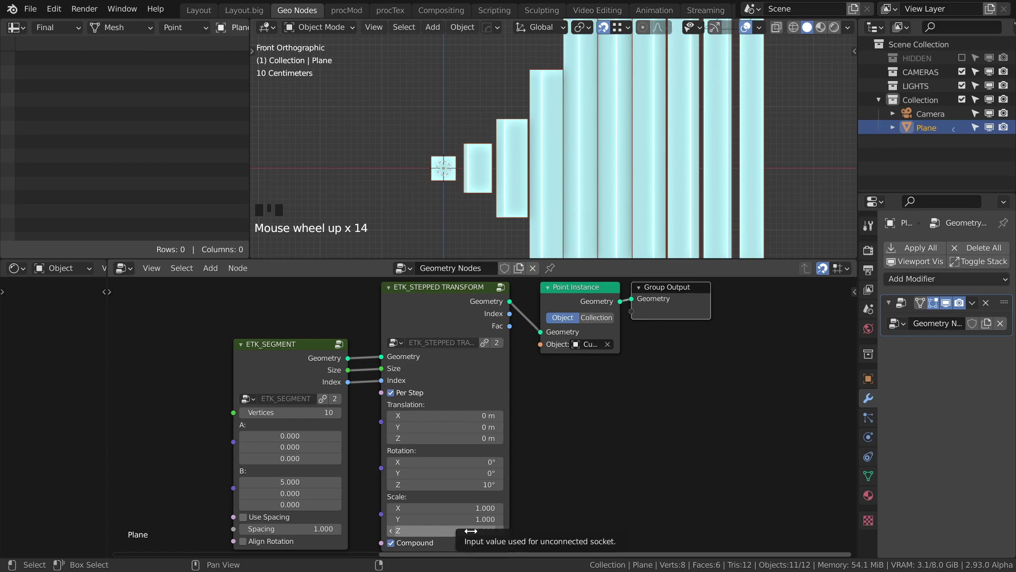
# Disable Compound on ETK_STEPPED TRANSFORM and inspect the scaled cubes from the front.
pyautogui.click(398, 542)
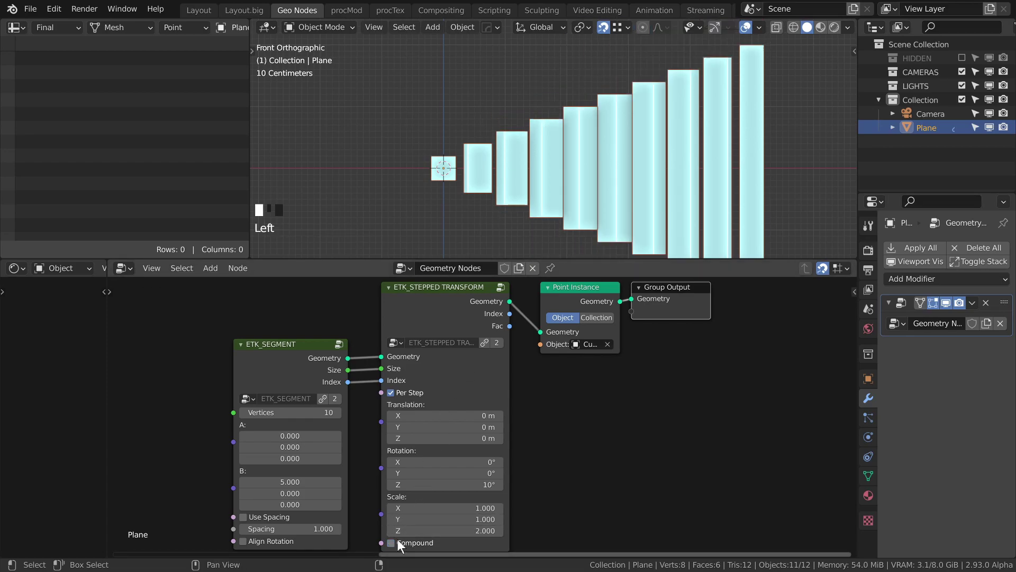
pyautogui.scroll(-3, 557, 131)
pyautogui.moveTo(538, 130); pyautogui.dragTo(539, 132, button='middle')
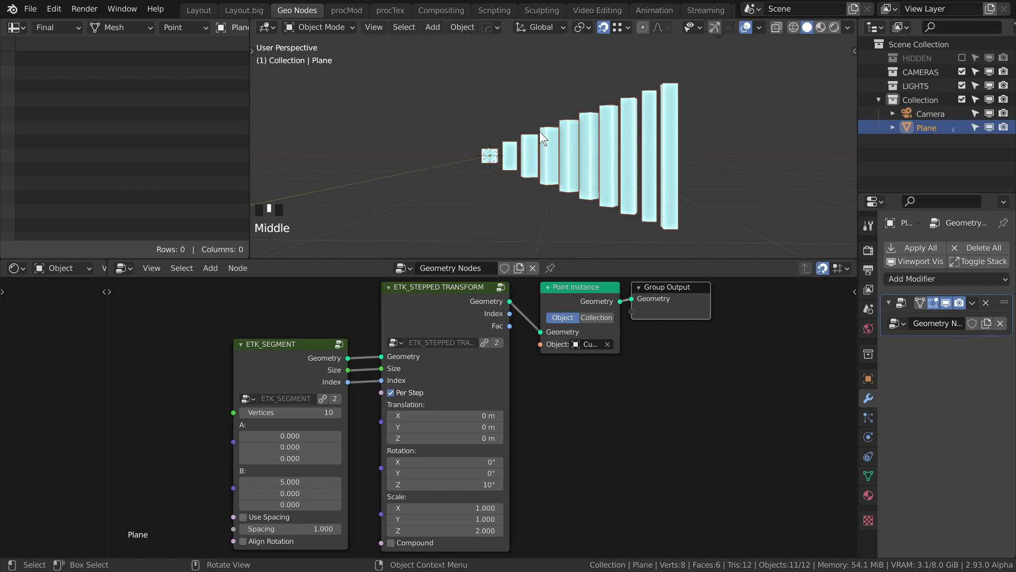
pyautogui.press('KP_1')
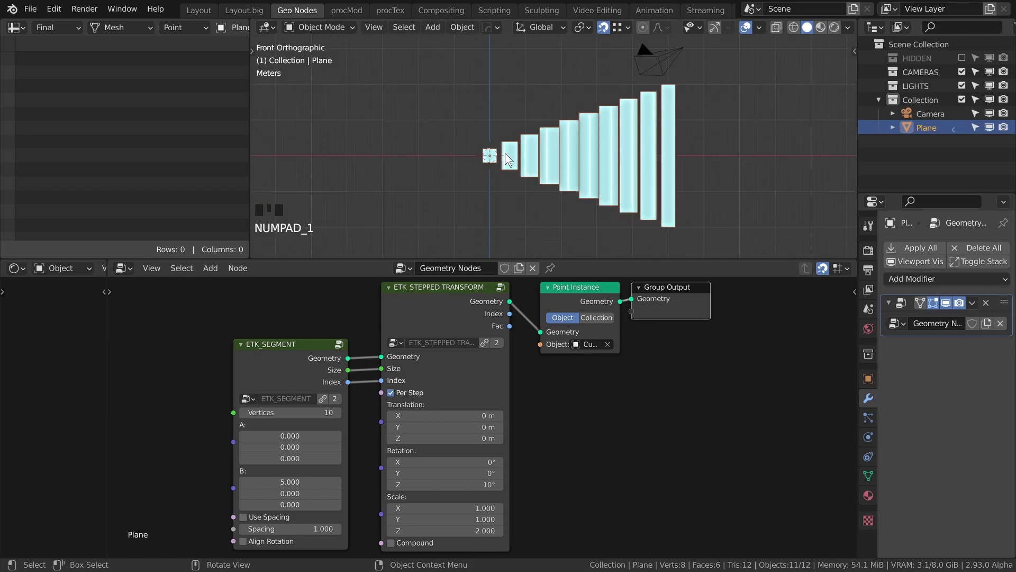
# Try a Scale Z of 0 on ETK_STEPPED TRANSFORM and set it back to 1.
pyautogui.scroll(3, 465, 150)
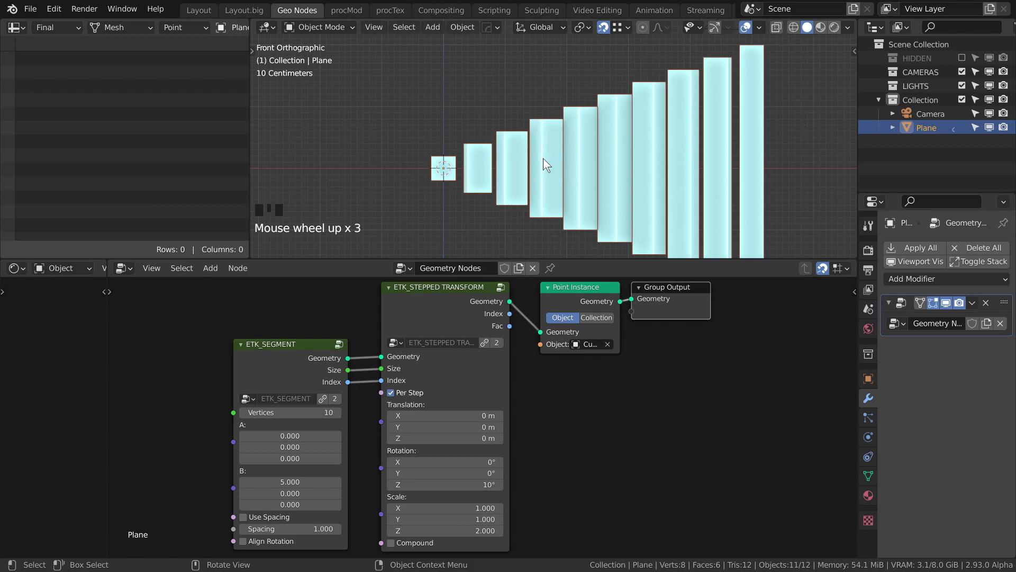
pyautogui.moveTo(543, 158); pyautogui.dragTo(529, 180, button='middle')
pyautogui.click(442, 528)
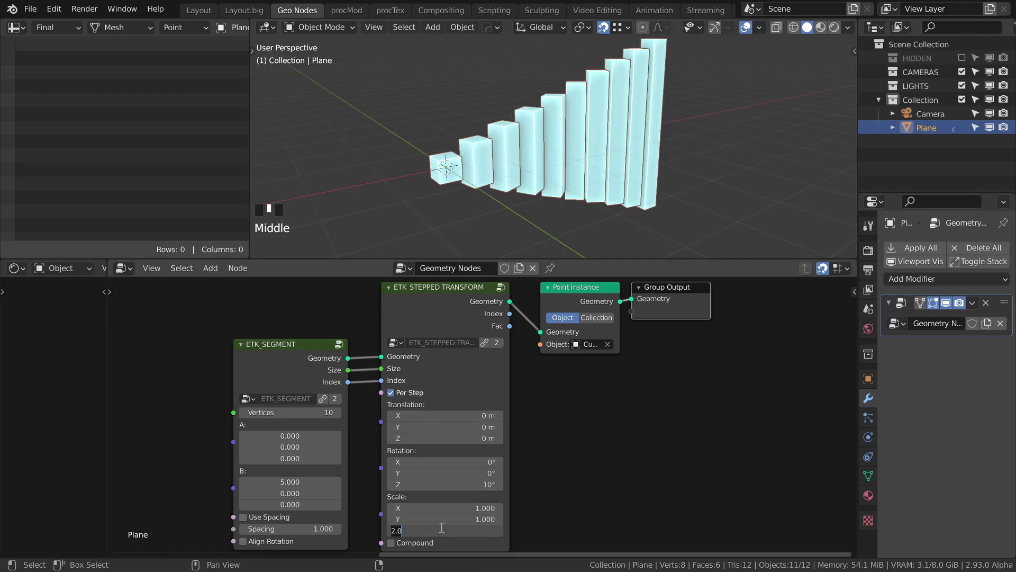
pyautogui.write('0')
pyautogui.press('Return')
pyautogui.click(441, 528)
pyautogui.write('1')
pyautogui.press('Return')
# Raise the ETK_SEGMENT Vertices to 12 and disable Per Step on ETK_STEPPED TRANSFORM.
pyautogui.moveTo(516, 135); pyautogui.dragTo(577, 157, button='middle')
pyautogui.keyDown('shift'); pyautogui.moveTo(619, 82); pyautogui.dragTo(585, 139, button='middle'); pyautogui.keyUp('shift')
pyautogui.moveTo(290, 413)
pyautogui.keyDown('shift'); pyautogui.mouseDown()
pyautogui.moveTo(344, 412)
pyautogui.moveTo(282, 412)
pyautogui.moveTo(339, 413)
pyautogui.moveTo(282, 412)
pyautogui.moveTo(306, 412)
pyautogui.moveTo(296, 413)
pyautogui.mouseUp(); pyautogui.keyUp('shift')
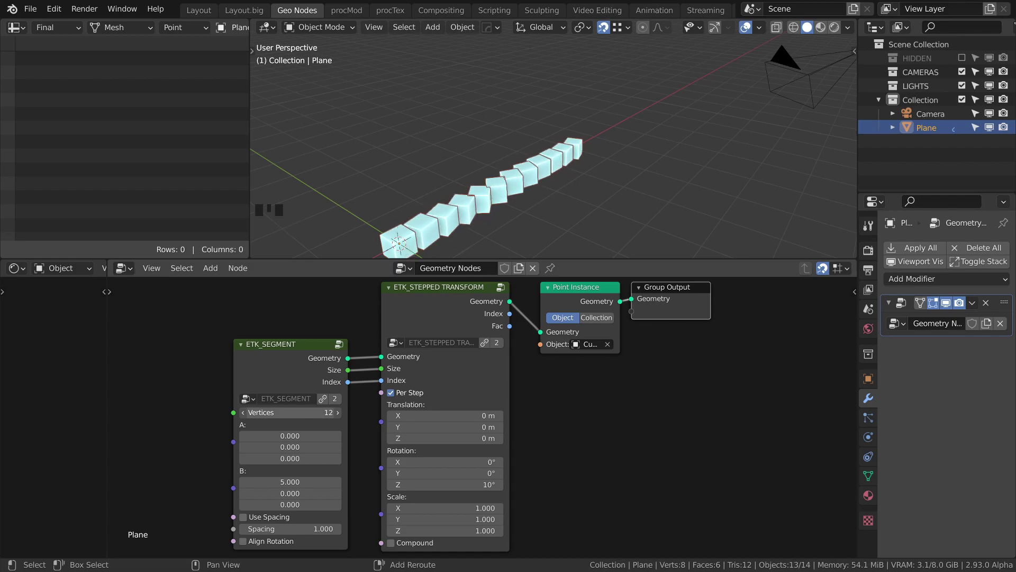
pyautogui.click(392, 393)
# Try a Rotation Z of 180° on ETK_STEPPED TRANSFORM and settle on 90°.
pyautogui.click(478, 485)
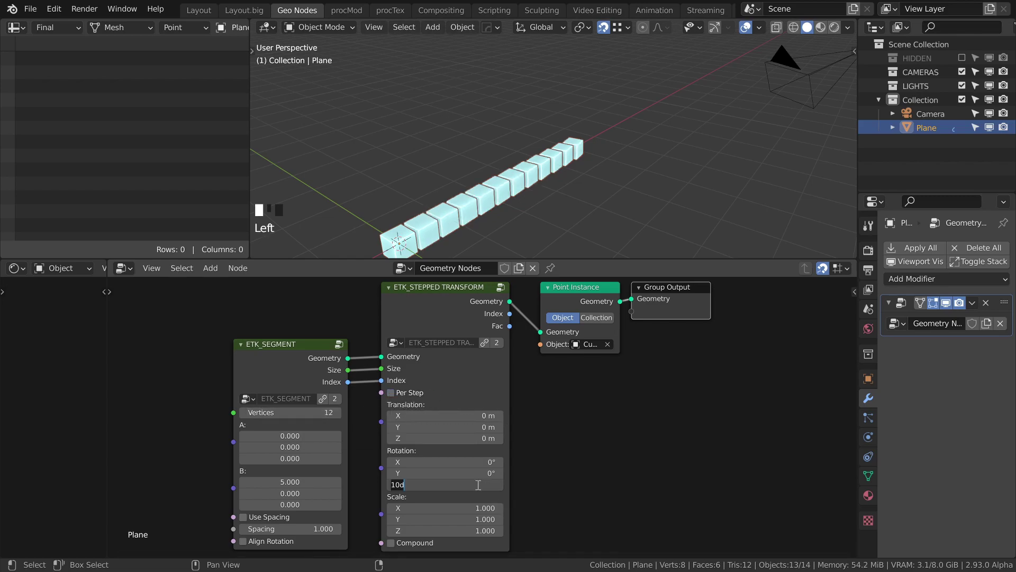
pyautogui.write('180')
pyautogui.press('Return')
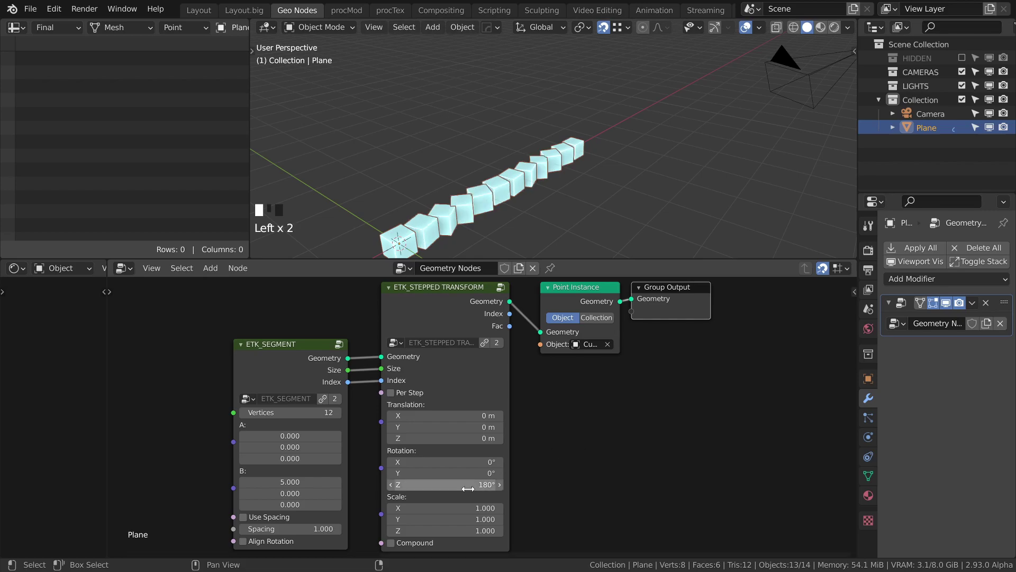
pyautogui.click(470, 489)
pyautogui.write('90')
pyautogui.press('Return')
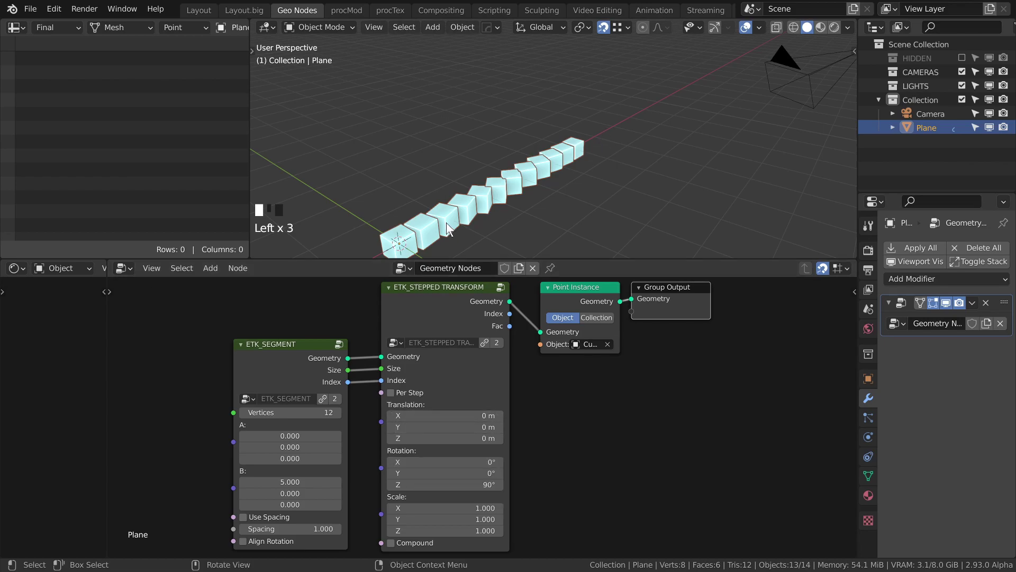
pyautogui.keyDown('shift'); pyautogui.moveTo(532, 208); pyautogui.dragTo(563, 165, button='middle'); pyautogui.keyUp('shift')
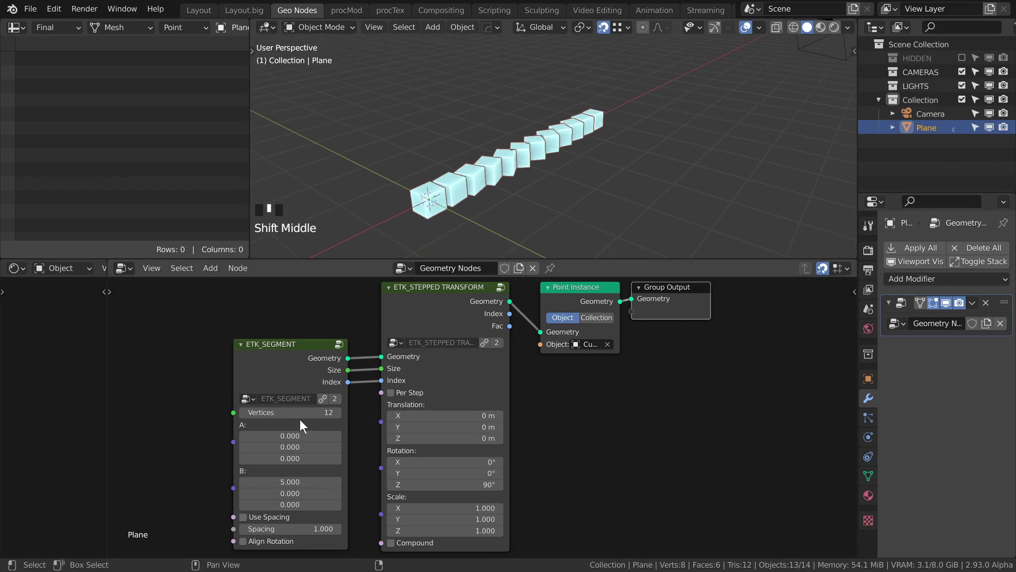
# Set the ETK_SEGMENT Vertices to 16 and B X to 9.85, and inspect the turned cubes along the row.
pyautogui.keyDown('shift'); pyautogui.moveTo(299, 413); pyautogui.dragTo(339, 413); pyautogui.keyUp('shift')
pyautogui.keyDown('shift'); pyautogui.moveTo(290, 482); pyautogui.dragTo(339, 482); pyautogui.keyUp('shift')
pyautogui.moveTo(296, 412); pyautogui.dragTo(269, 412)
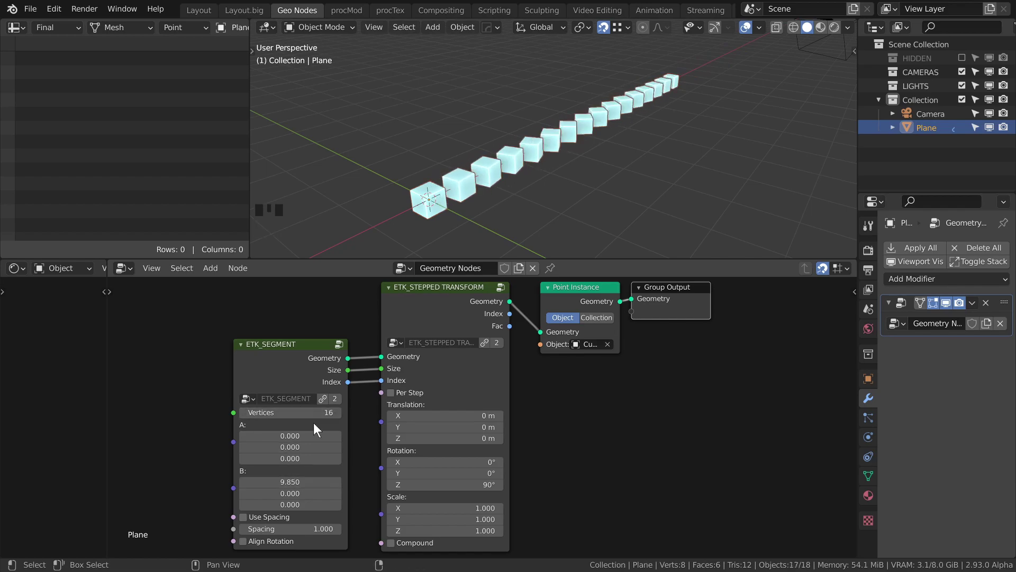
pyautogui.moveTo(676, 122); pyautogui.dragTo(529, 135, button='middle')
pyautogui.keyDown('shift'); pyautogui.moveTo(529, 135); pyautogui.dragTo(582, 158, button='middle'); pyautogui.keyUp('shift')
pyautogui.scroll(-2, 468, 183)
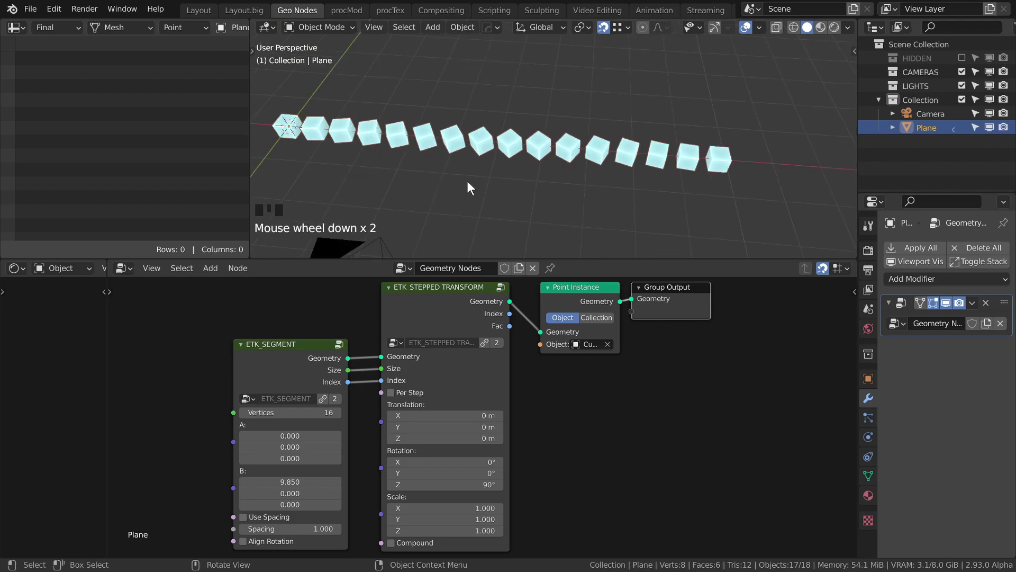
pyautogui.moveTo(467, 183); pyautogui.dragTo(545, 180, button='middle')
pyautogui.keyDown('shift'); pyautogui.moveTo(545, 180); pyautogui.dragTo(592, 170, button='middle'); pyautogui.keyUp('shift')
# Replace ETK_SEGMENT and ETK_STEPPED TRANSFORM with an ETK_BEZIER QUADRATIC O group whose Geometry feeds Point Instance.
pyautogui.scroll(-3, 297, 336)
pyautogui.moveTo(305, 334); pyautogui.dragTo(424, 402)
pyautogui.press('x')
pyautogui.hotkey('shift', 'a')
pyautogui.moveTo(407, 328)
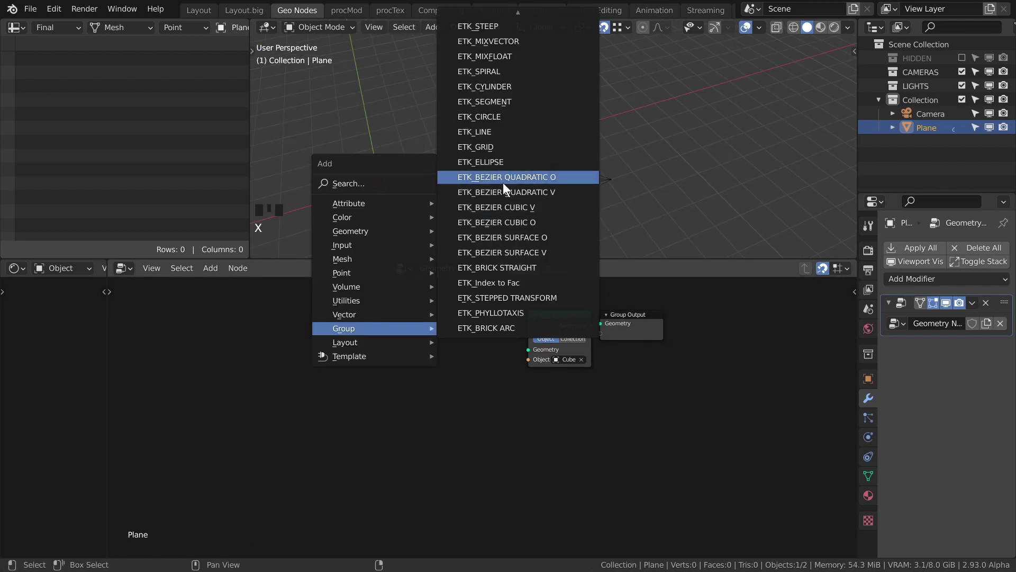
pyautogui.click(503, 182)
pyautogui.click(379, 345)
pyautogui.moveTo(438, 362); pyautogui.dragTo(529, 349)
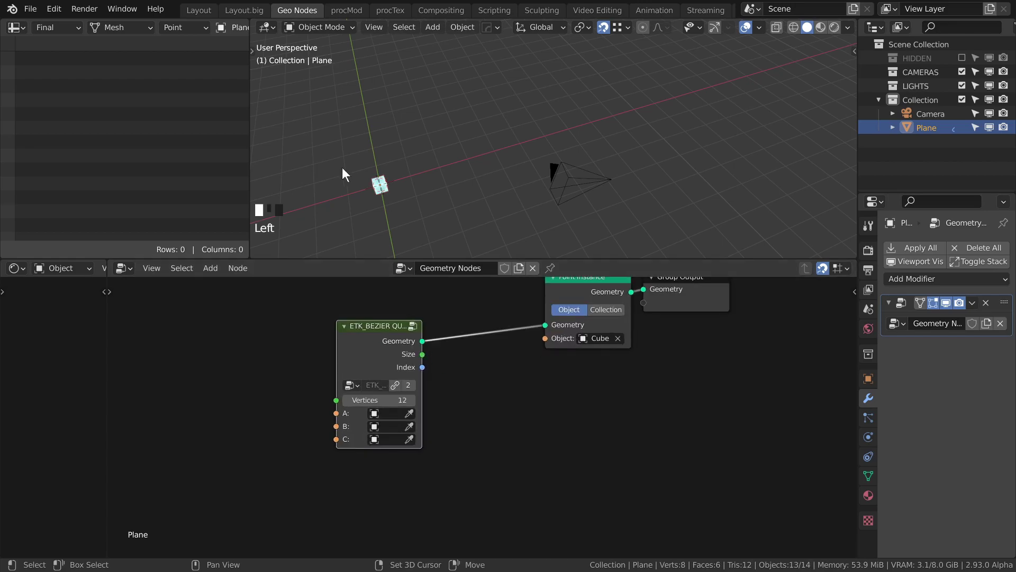
# Add a Plain Axes empty away from the origin and duplicate it twice, placing the last copy at about X 3.9, Y 0.1, Z 2 m.
pyautogui.keyDown('shift'); pyautogui.moveTo(341, 167); pyautogui.dragTo(525, 155, button='middle'); pyautogui.keyUp('shift')
pyautogui.hotkey('shift', 'a')
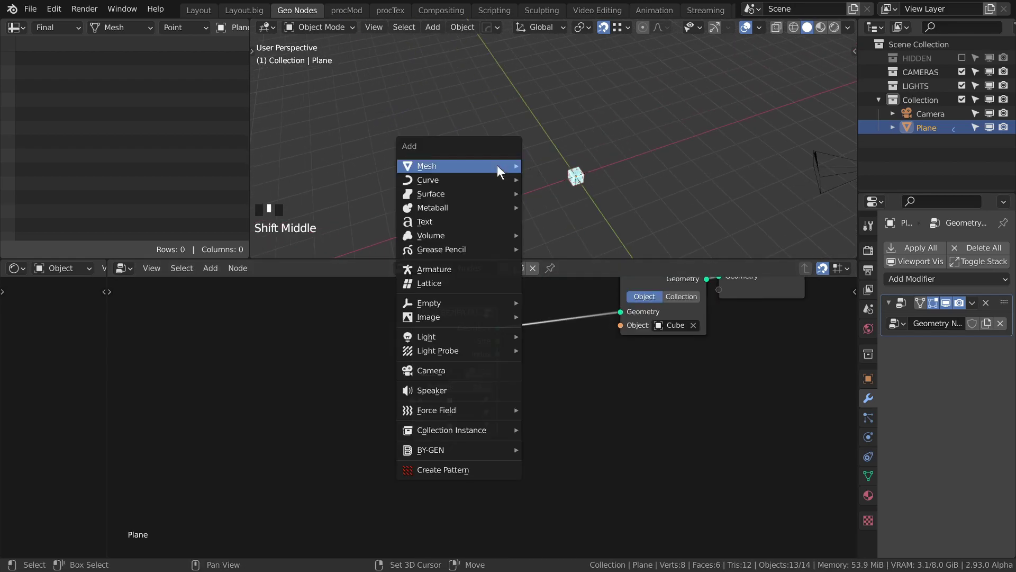
pyautogui.moveTo(462, 308)
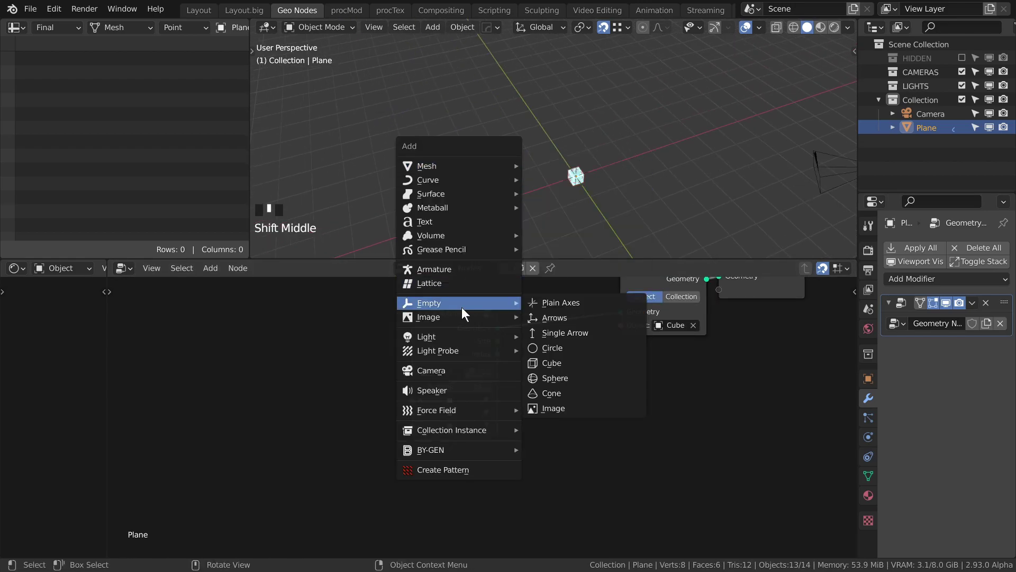
pyautogui.click(553, 304)
pyautogui.press('g')
pyautogui.click(416, 204)
pyautogui.hotkey('shift', 'd')
pyautogui.hotkey('shift', 'd')
pyautogui.click(638, 150)
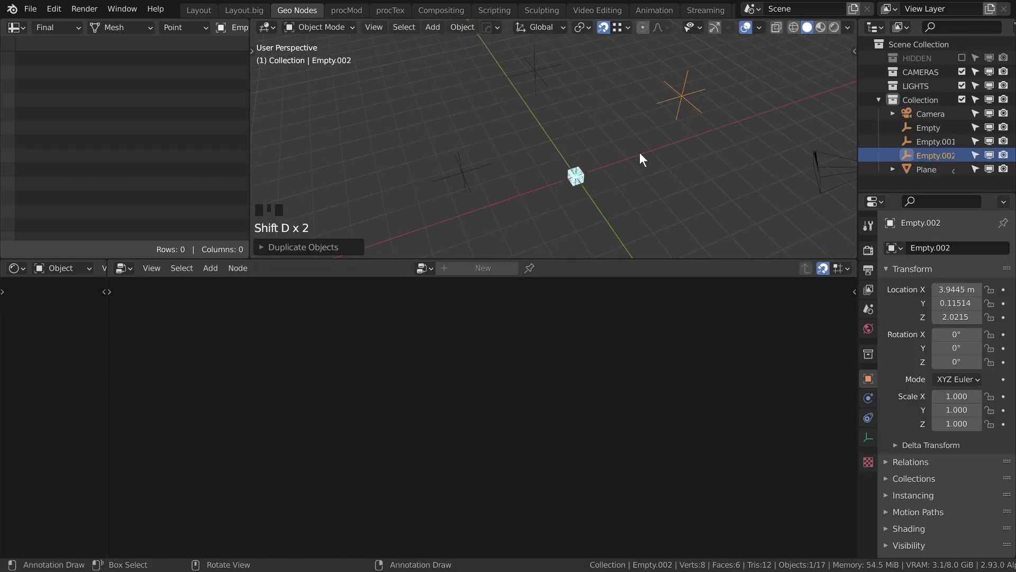
# Assign Empty, Empty.001 and Empty.002 as the A, B and C objects of the plane's ETK_BEZIER QUADRATIC O node.
pyautogui.click(570, 183)
pyautogui.press('e')
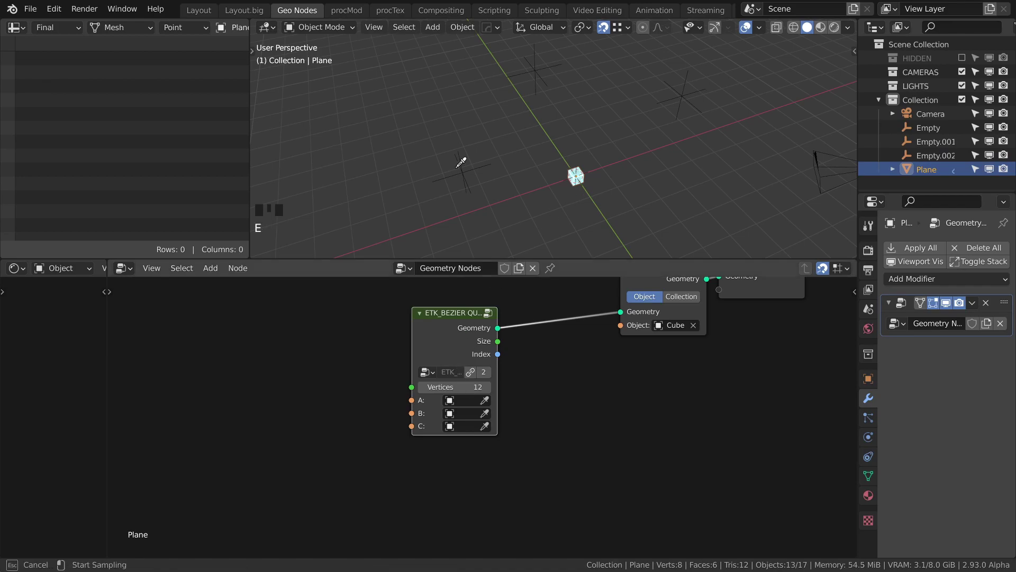
pyautogui.click(459, 177)
pyautogui.press('e')
pyautogui.click(533, 68)
pyautogui.press('e')
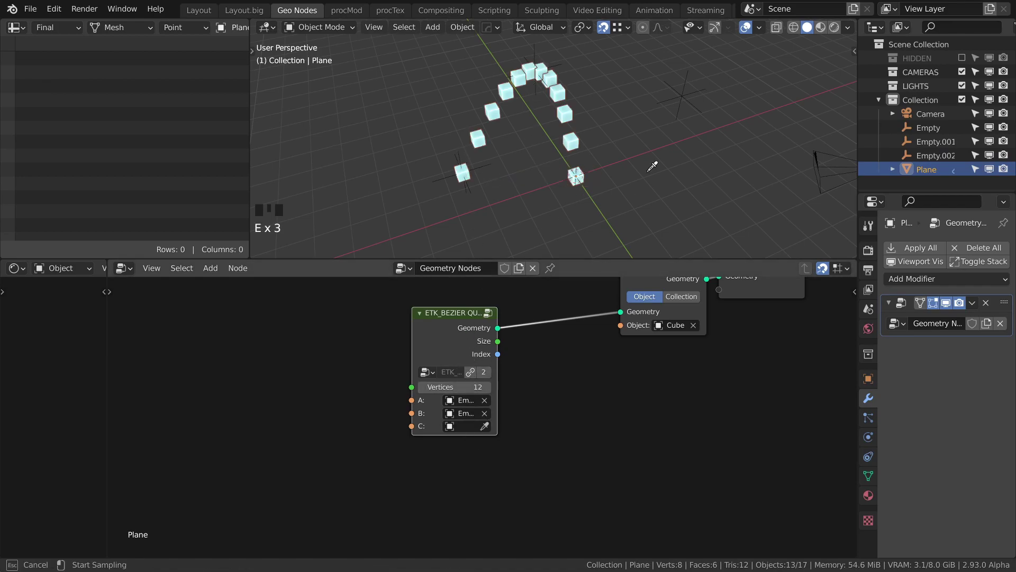
pyautogui.click(683, 94)
# Test-move the end empty Empty.002 without keeping it, and move the middle empty Empty.001 to reshape the curve.
pyautogui.click(684, 92)
pyautogui.press('g')
pyautogui.rightClick(620, 121)
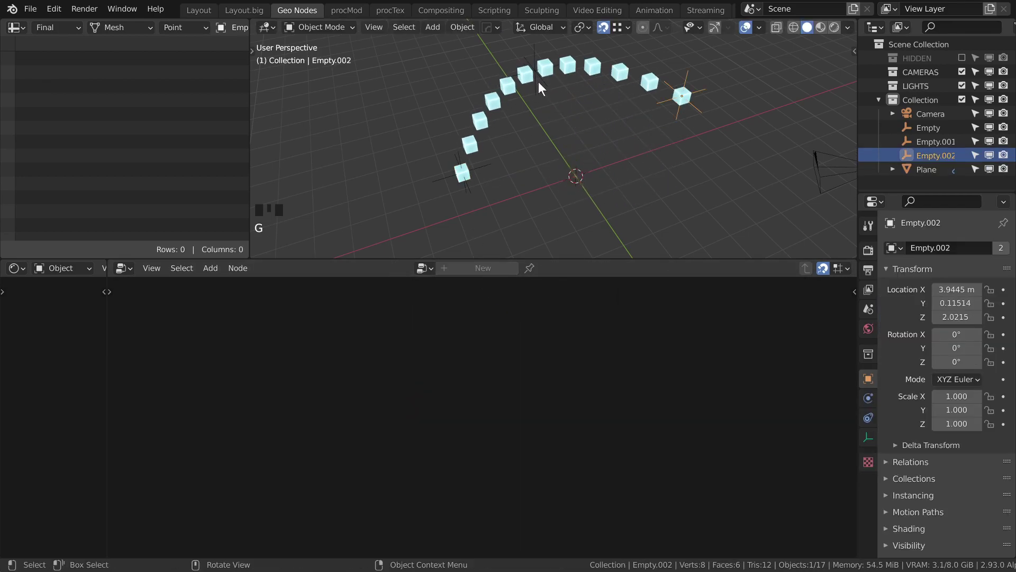
pyautogui.click(538, 82)
pyautogui.press('g')
pyautogui.click(553, 71)
# Move the curve's start empty to about X -2.7, Y -1, Z 4.5 m and inspect the bent row of cubes.
pyautogui.click(464, 188)
pyautogui.press('g')
pyautogui.click(497, 195)
pyautogui.moveTo(484, 208); pyautogui.dragTo(613, 159, button='middle')
pyautogui.press('g')
pyautogui.click(569, 109)
pyautogui.moveTo(569, 109); pyautogui.dragTo(524, 141, button='middle')
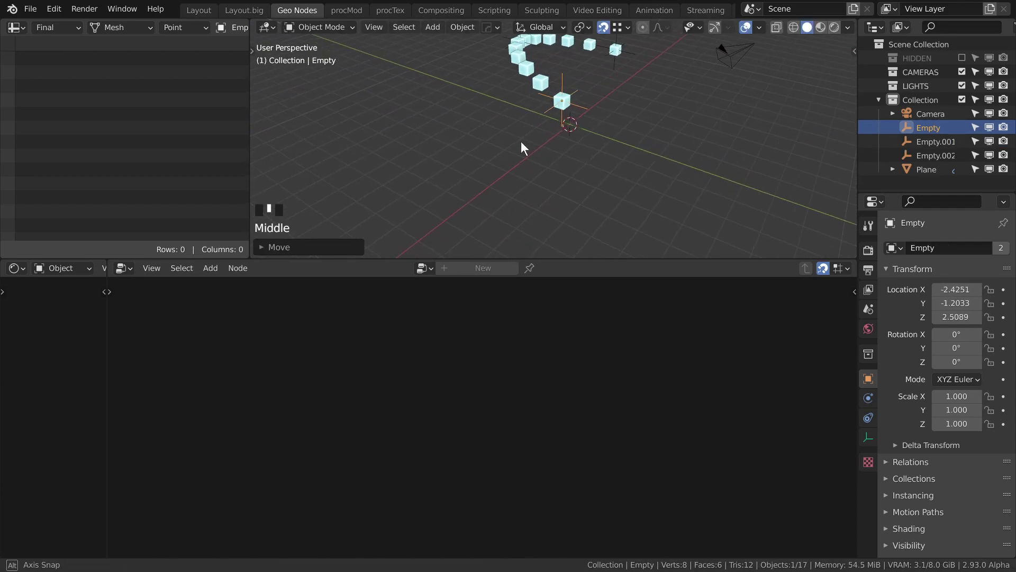
pyautogui.moveTo(524, 140); pyautogui.dragTo(551, 121, button='middle')
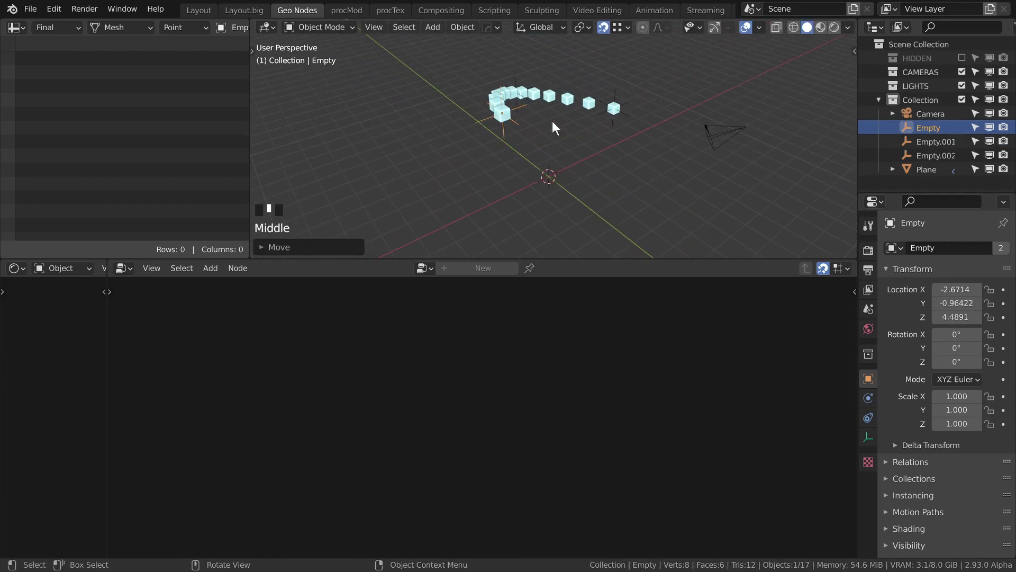
pyautogui.middleClick(552, 120)
# Add an ETK_BEZIER QUADRATIC V group to the plane's node tree and examine its vector inputs.
pyautogui.click(531, 91)
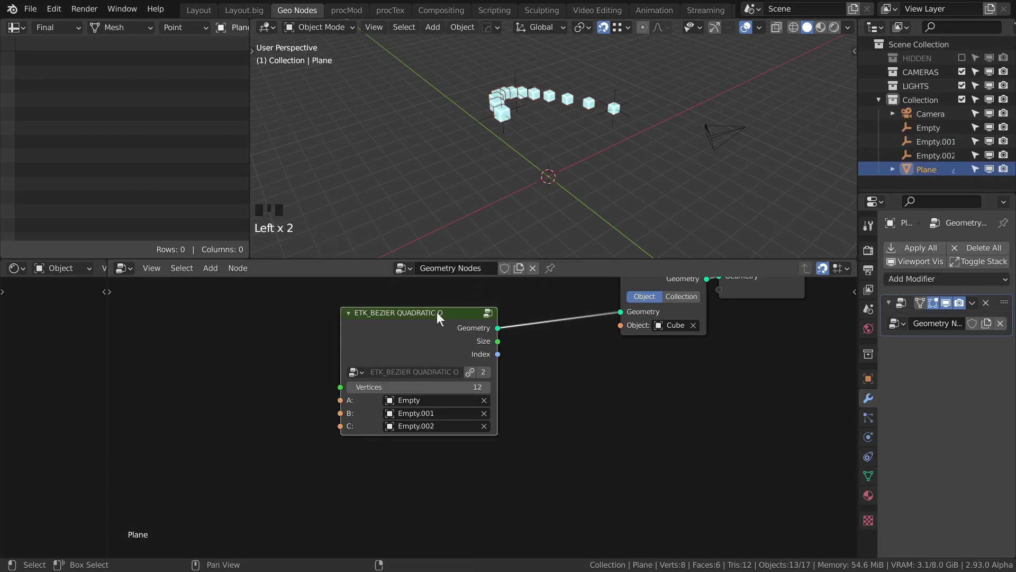
pyautogui.hotkey('shift', 'a')
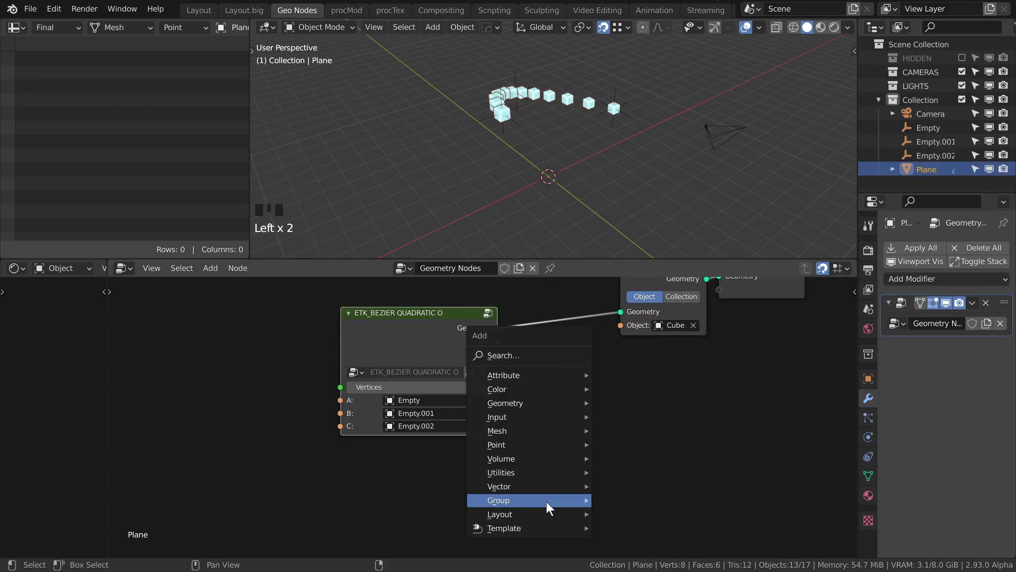
pyautogui.moveTo(586, 501)
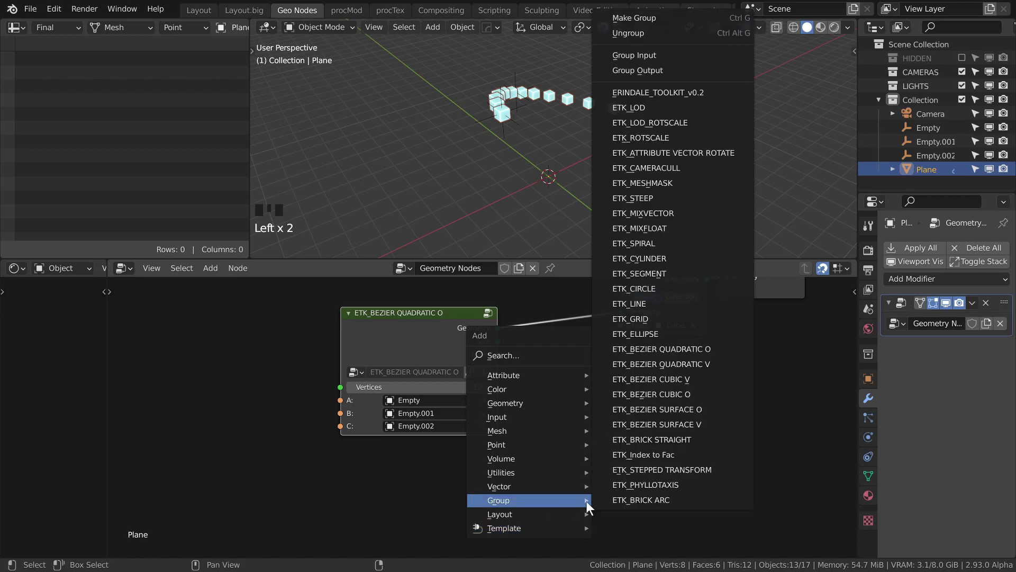
pyautogui.click(675, 387)
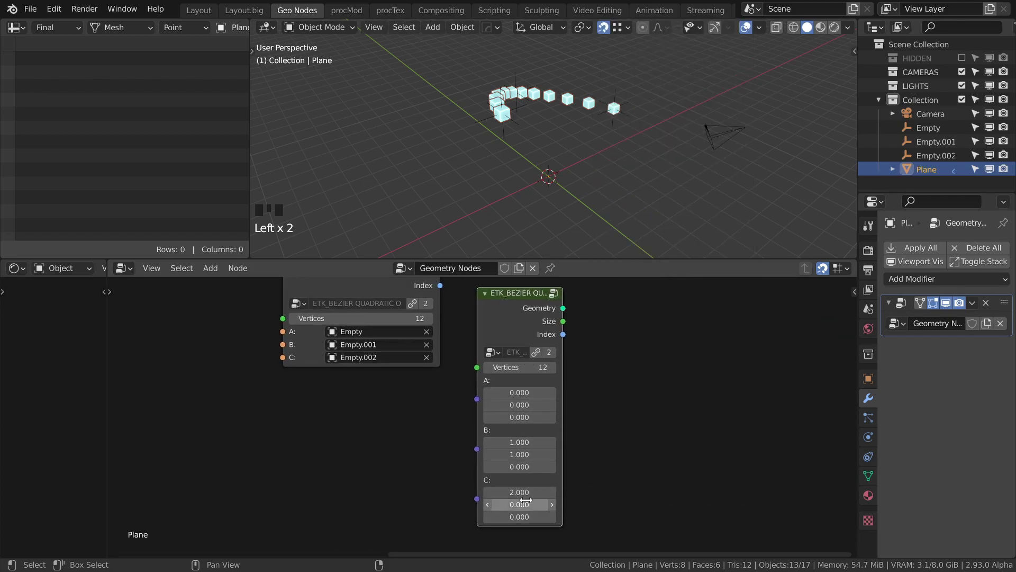
pyautogui.moveTo(571, 316); pyautogui.dragTo(574, 395, button='middle')
# Replace both quadratic Bezier nodes with a widened ETK_BEZIER SURFACE O group whose Geometry feeds Point Instance.
pyautogui.click(390, 333)
pyautogui.keyDown('shift'); pyautogui.click(498, 369); pyautogui.keyUp('shift')
pyautogui.press('x')
pyautogui.hotkey('shift', 'a')
pyautogui.moveTo(479, 341)
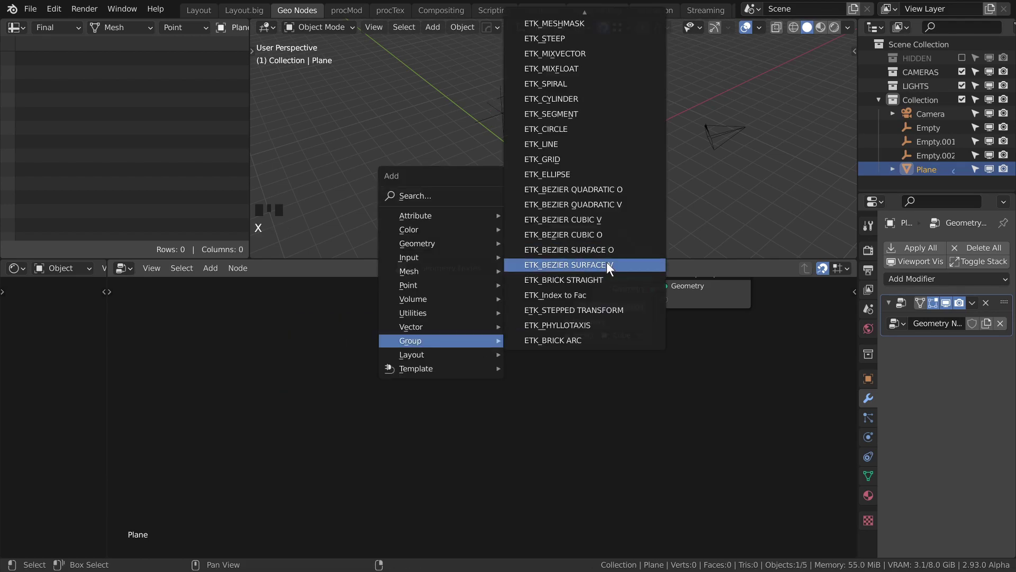
pyautogui.click(608, 253)
pyautogui.moveTo(512, 319); pyautogui.dragTo(461, 361, button='middle')
pyautogui.moveTo(444, 378); pyautogui.dragTo(515, 362)
pyautogui.moveTo(356, 393); pyautogui.dragTo(302, 393)
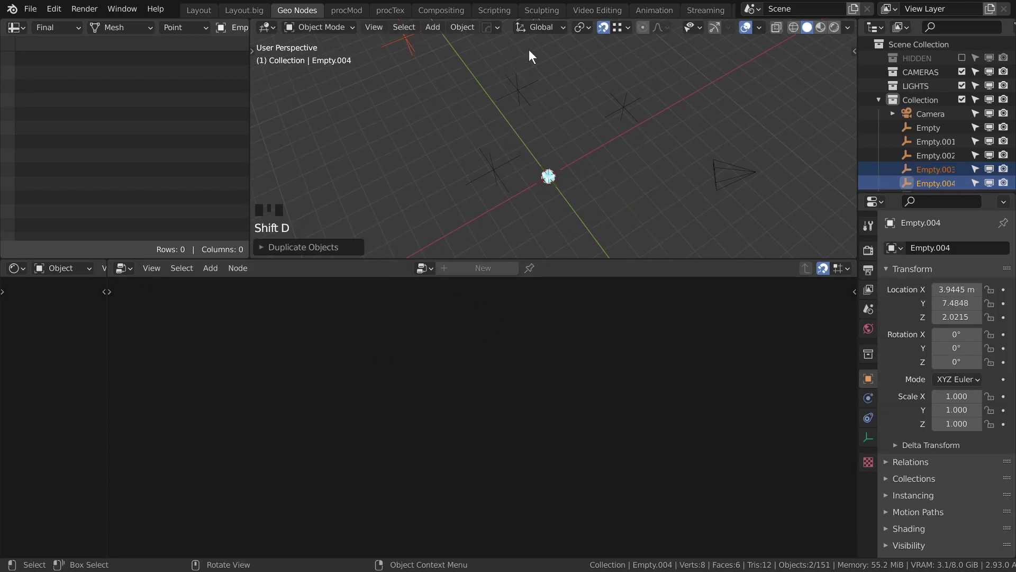
# Assign Empty.003, Empty.004, Empty and Empty.002 as Corners A to D of ETK_BEZIER SURFACE O, and Empty.001 as its Centre.
pyautogui.moveTo(529, 50); pyautogui.dragTo(572, 101, button='middle')
pyautogui.keyDown('shift'); pyautogui.moveTo(573, 100); pyautogui.dragTo(574, 125, button='middle'); pyautogui.keyUp('shift')
pyautogui.click(553, 197)
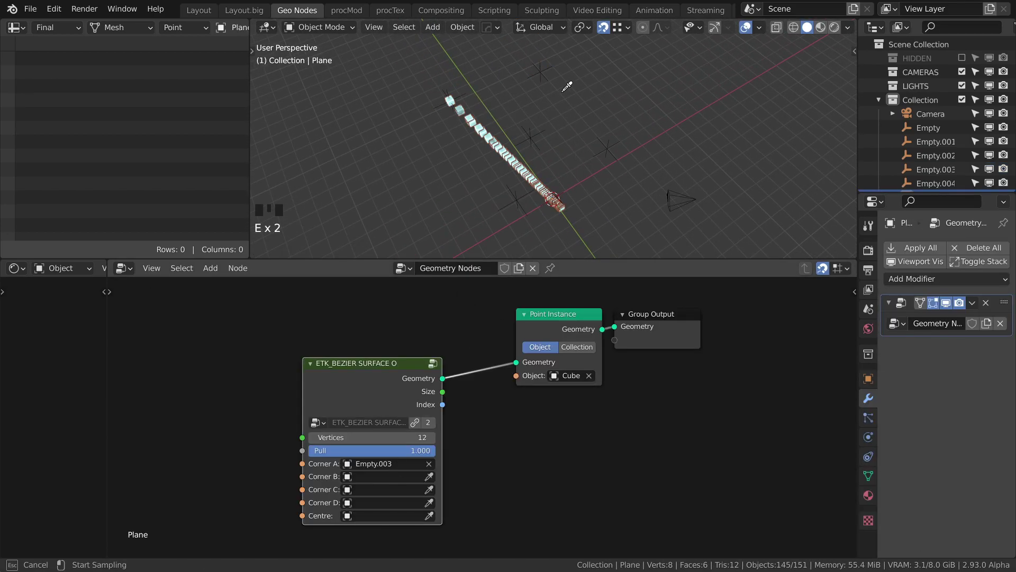
pyautogui.click(541, 67)
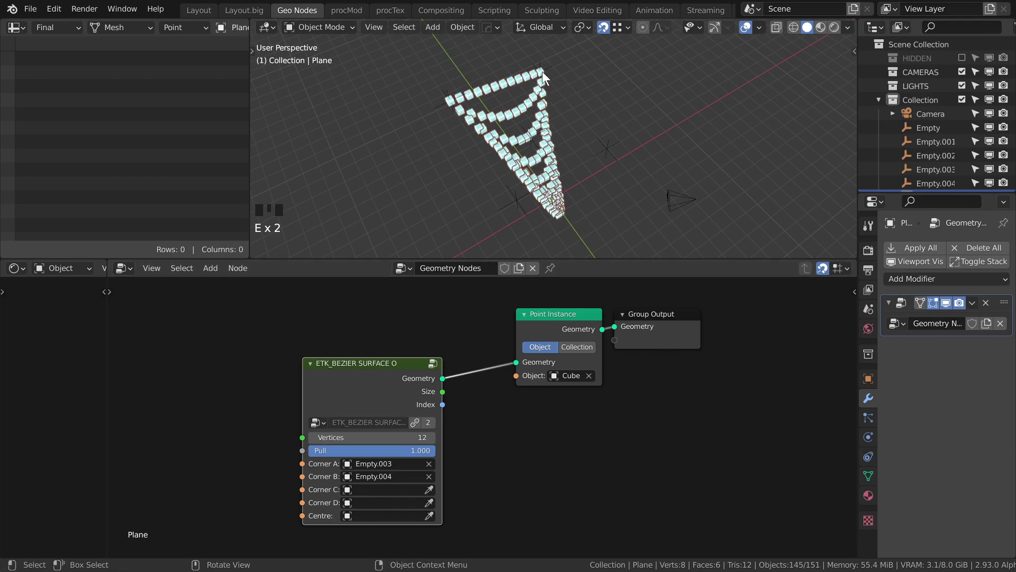
pyautogui.click(429, 489)
pyautogui.click(527, 215)
pyautogui.press('e')
pyautogui.click(611, 148)
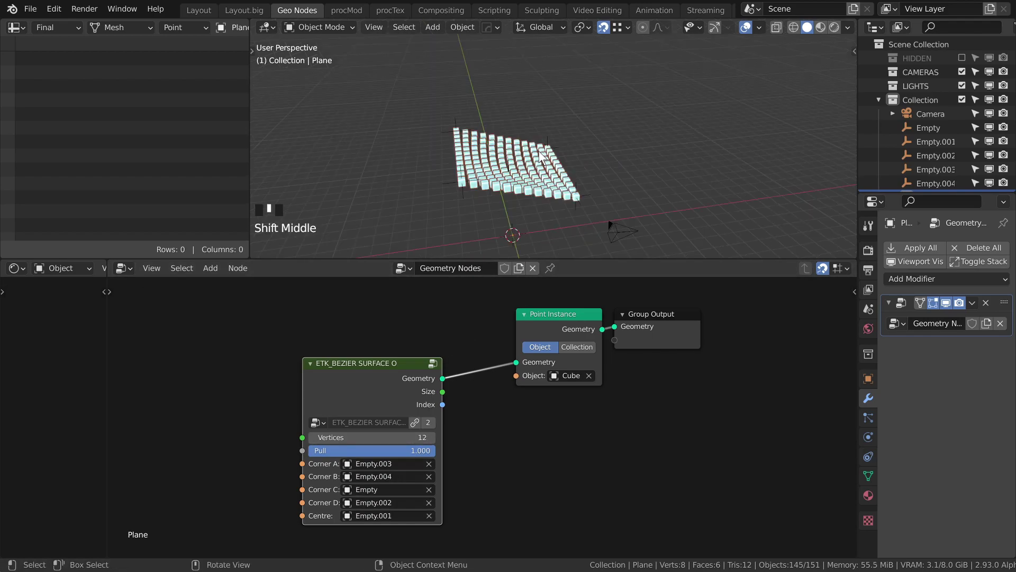
# Move the Corner C empty downward to lower that corner of the cube surface.
pyautogui.moveTo(500, 172); pyautogui.dragTo(569, 125, button='middle')
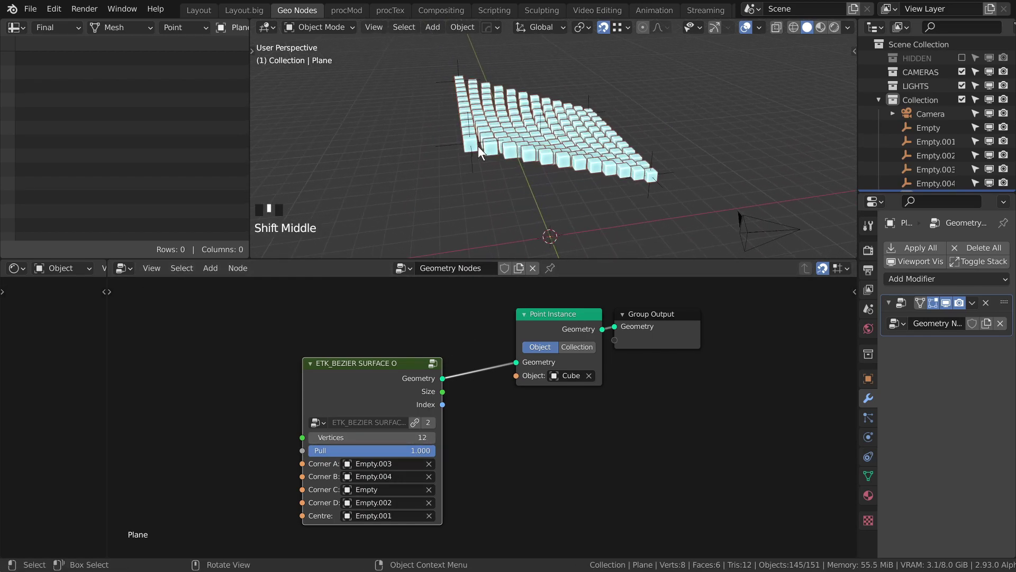
pyautogui.click(476, 156)
pyautogui.press('g')
pyautogui.click(481, 251)
pyautogui.click(544, 119)
pyautogui.press('g')
pyautogui.rightClick(540, 121)
pyautogui.press('g')
pyautogui.rightClick(541, 113)
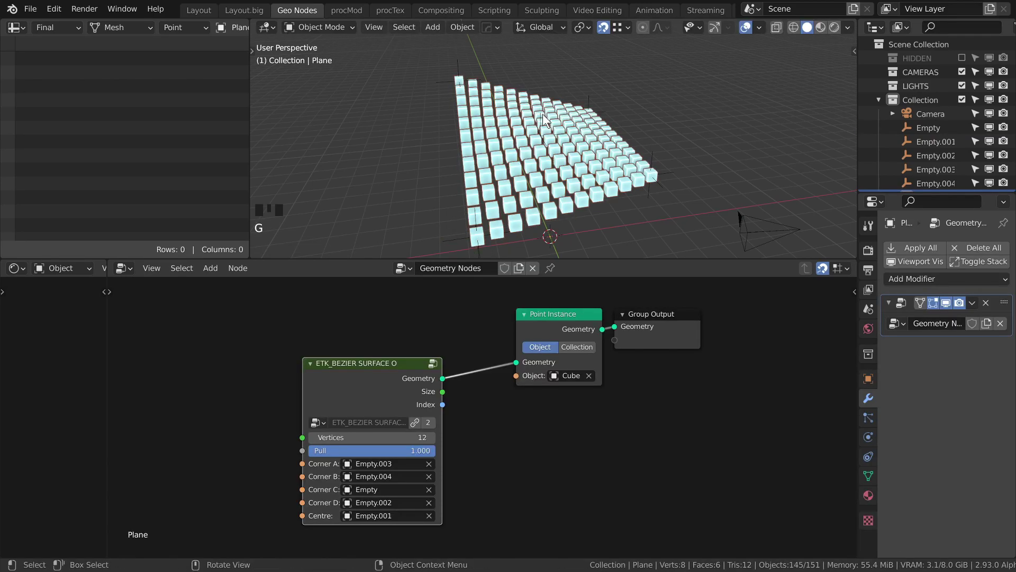
# Raise the centre empty Empty.001 to pull the middle of the cube surface into a dome.
pyautogui.click(541, 123)
pyautogui.press('g')
pyautogui.click(576, 50)
# Increase the ETK_BEZIER SURFACE O Vertices to 36 and add a Remesh modifier to the plane.
pyautogui.click(604, 101)
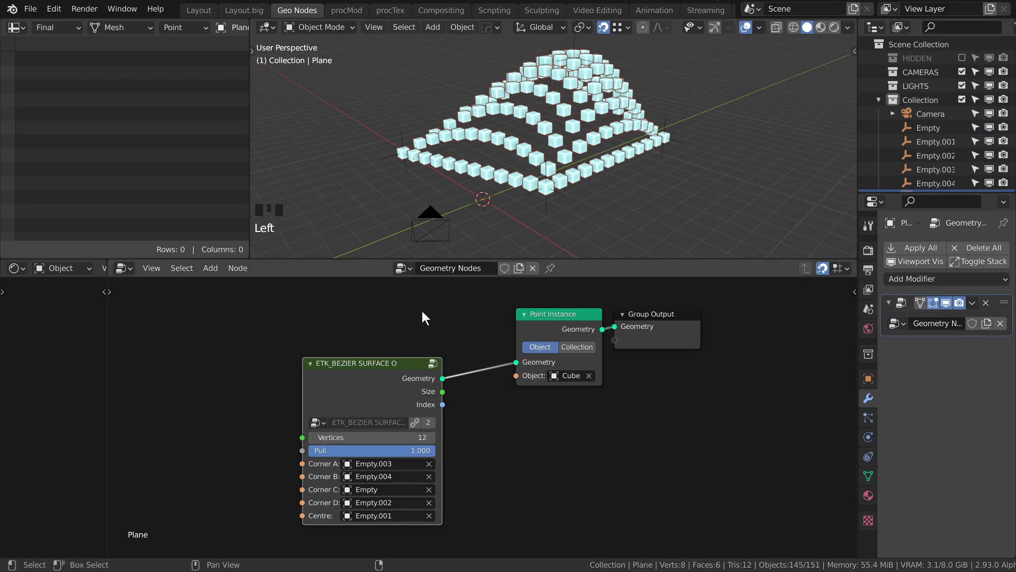
pyautogui.moveTo(397, 439); pyautogui.dragTo(466, 438)
pyautogui.moveTo(508, 196); pyautogui.dragTo(625, 169, button='middle')
pyautogui.keyDown('shift'); pyautogui.moveTo(625, 169); pyautogui.dragTo(619, 201, button='middle'); pyautogui.keyUp('shift')
pyautogui.click(903, 280)
pyautogui.click(730, 470)
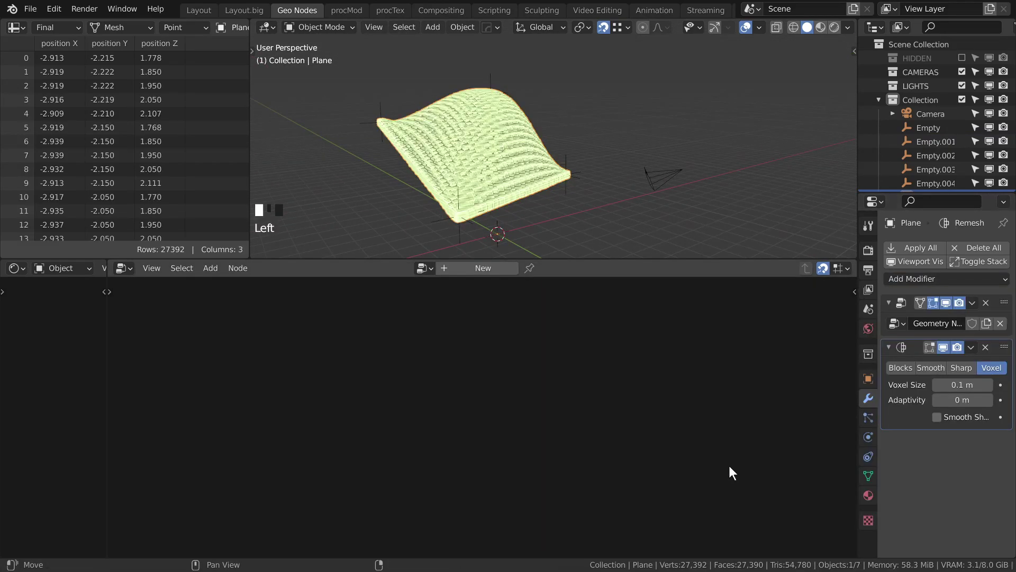
# Move the centre empty Empty.001 to about X 2.5, Y 1.8, Z 4.3 m to reshape the remeshed surface, and reselect the plane.
pyautogui.press('g')
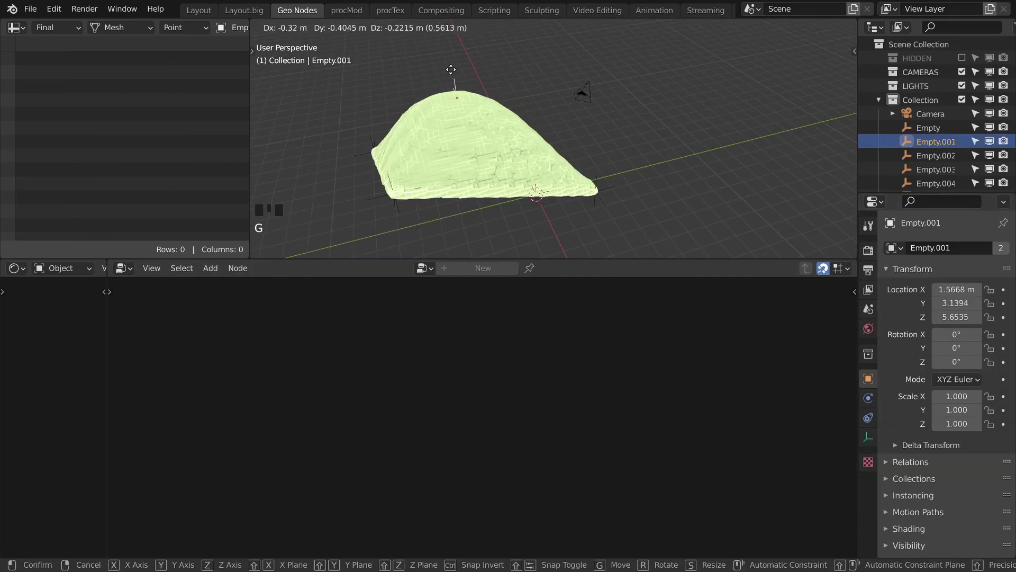
pyautogui.click(474, 110)
pyautogui.moveTo(475, 110); pyautogui.dragTo(590, 82, button='middle')
pyautogui.press('g')
pyautogui.click(549, 108)
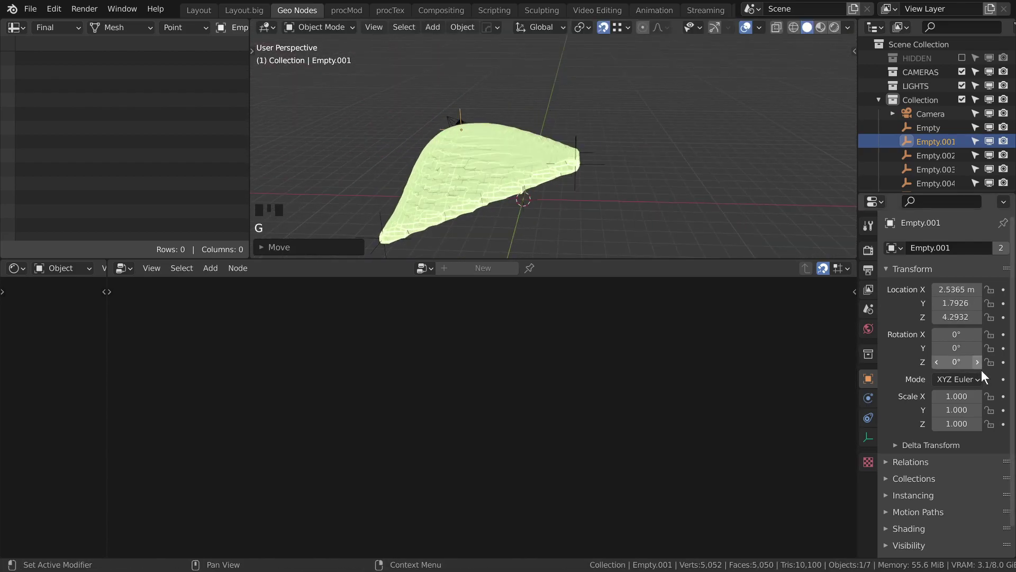
pyautogui.click(499, 159)
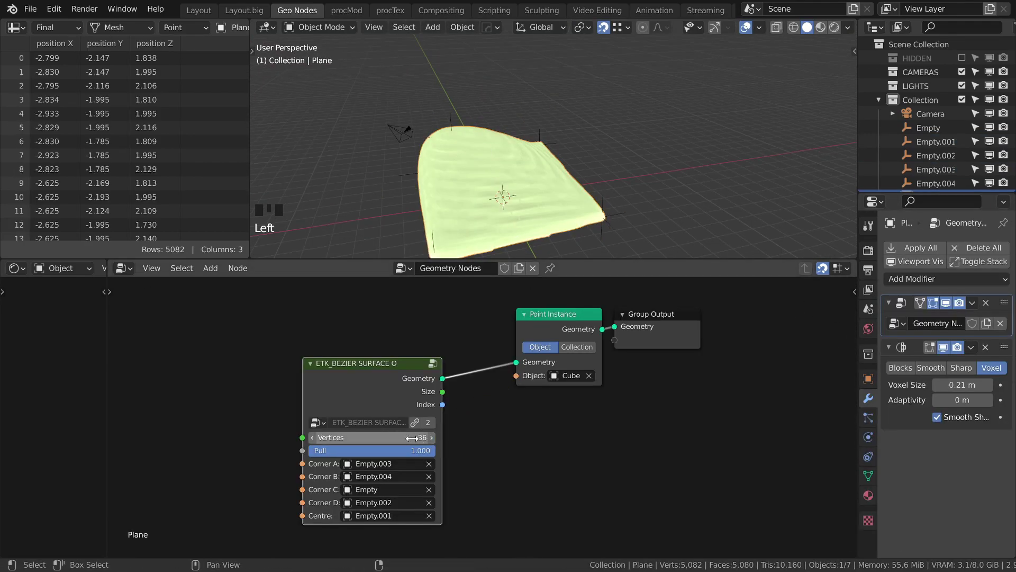
# Try a lower Pull on the Bezier surface, and raise the Corner A empty Empty.003 to about X 3.6, Y 4.1, Z 7.3 m.
pyautogui.moveTo(395, 450); pyautogui.dragTo(308, 449)
pyautogui.moveTo(543, 150); pyautogui.dragTo(559, 100, button='middle')
pyautogui.click(587, 182)
pyautogui.moveTo(594, 166); pyautogui.dragTo(617, 176, button='middle')
pyautogui.press('g')
pyautogui.click(440, 38)
pyautogui.moveTo(444, 43); pyautogui.dragTo(564, 103, button='middle')
pyautogui.keyDown('shift'); pyautogui.moveTo(407, 120); pyautogui.dragTo(700, 153, button='middle'); pyautogui.keyUp('shift')
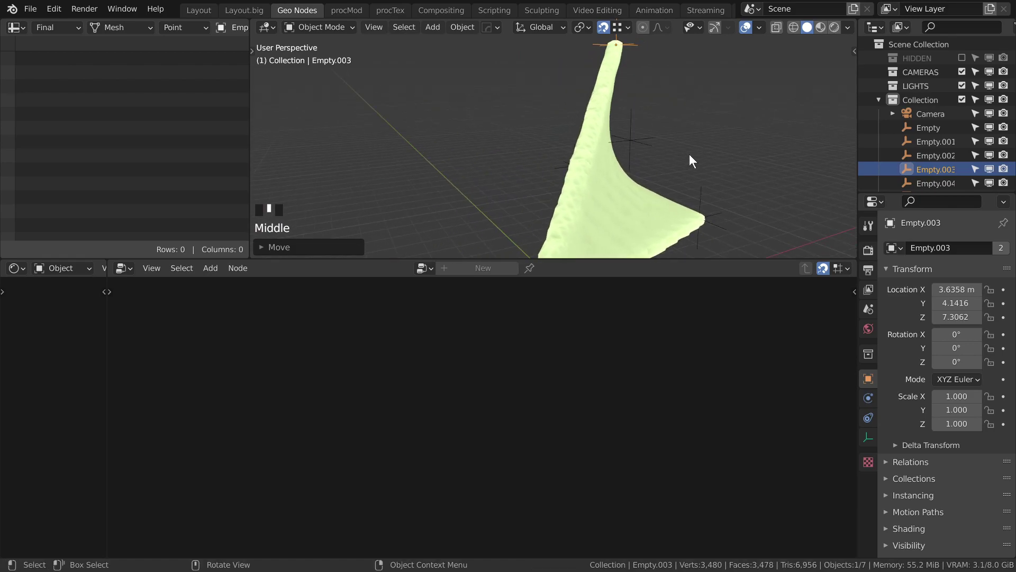
# Reposition the centre empty Empty.001 to reshape the middle of the remeshed surface, and reselect the plane.
pyautogui.click(577, 225)
pyautogui.click(655, 135)
pyautogui.keyDown('shift'); pyautogui.moveTo(556, 151); pyautogui.dragTo(659, 156, button='middle'); pyautogui.keyUp('shift')
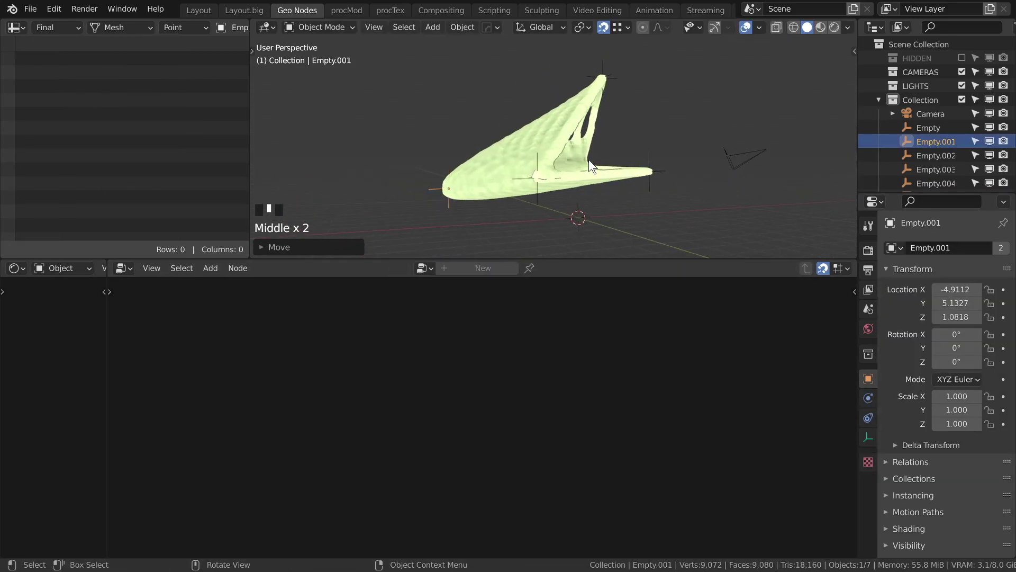
pyautogui.press('g')
pyautogui.click(608, 143)
pyautogui.click(582, 113)
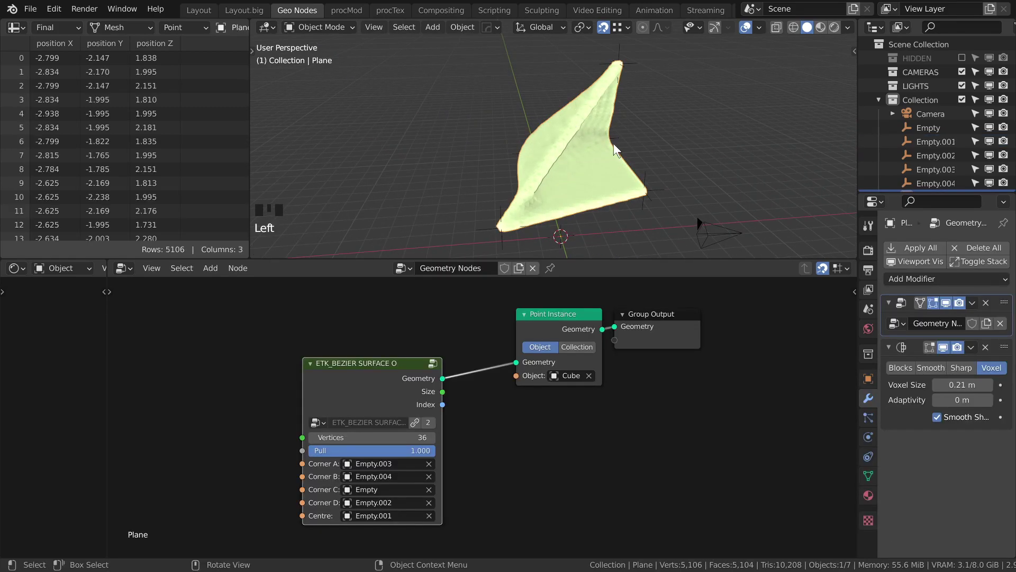
# Delete the camera and all the empties from the Collection.
pyautogui.click(931, 141)
pyautogui.click(933, 115)
pyautogui.click(932, 122)
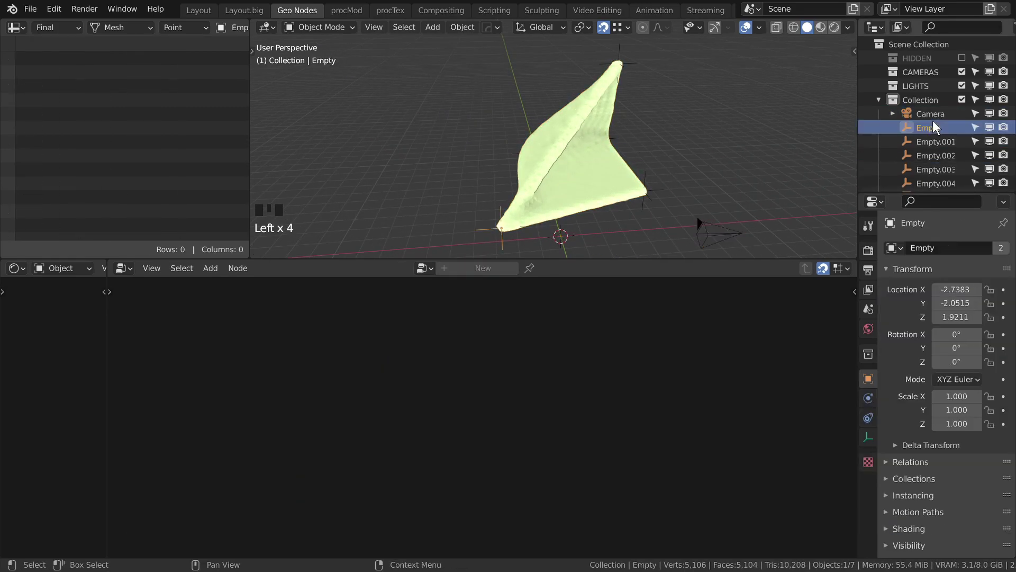
pyautogui.scroll(-1, 931, 125)
pyautogui.keyDown('shift'); pyautogui.click(929, 163); pyautogui.keyUp('shift')
pyautogui.press('x')
pyautogui.click(925, 110)
pyautogui.press('x')
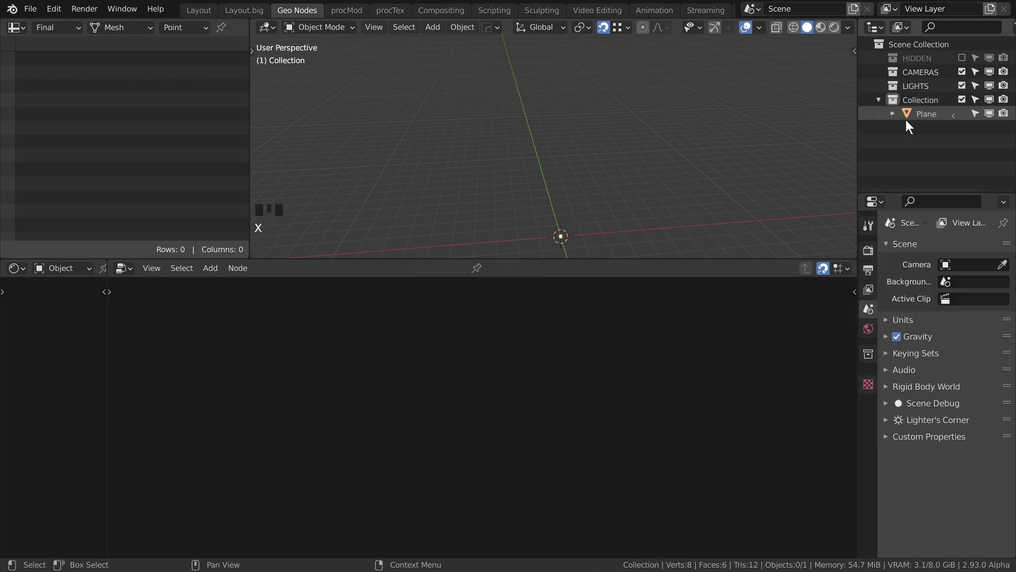
# Delete the plane's ETK_BEZIER SURFACE O node and add an ETK_BRICK ARC group node in the free space.
pyautogui.click(918, 113)
pyautogui.press('x')
pyautogui.hotkey('shift', 'a')
pyautogui.moveTo(337, 322)
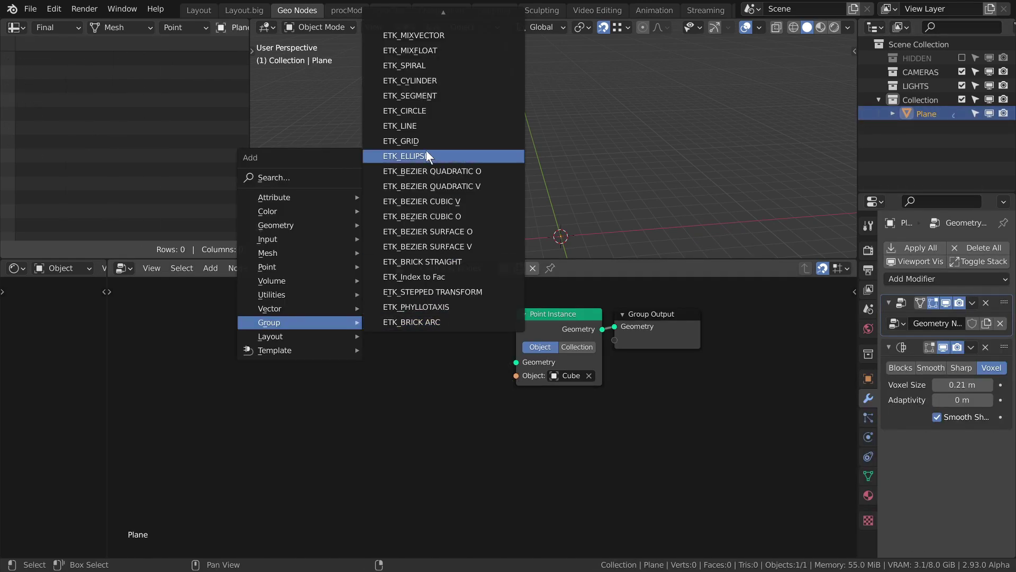
pyautogui.scroll(8, 466, 173)
pyautogui.scroll(12, 466, 173)
pyautogui.moveTo(448, 318)
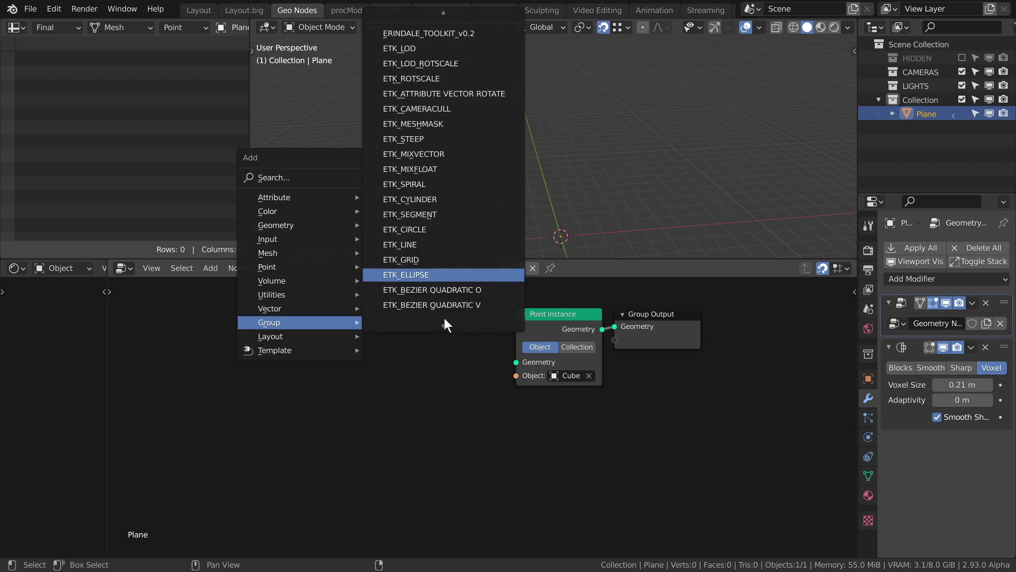
pyautogui.click(420, 322)
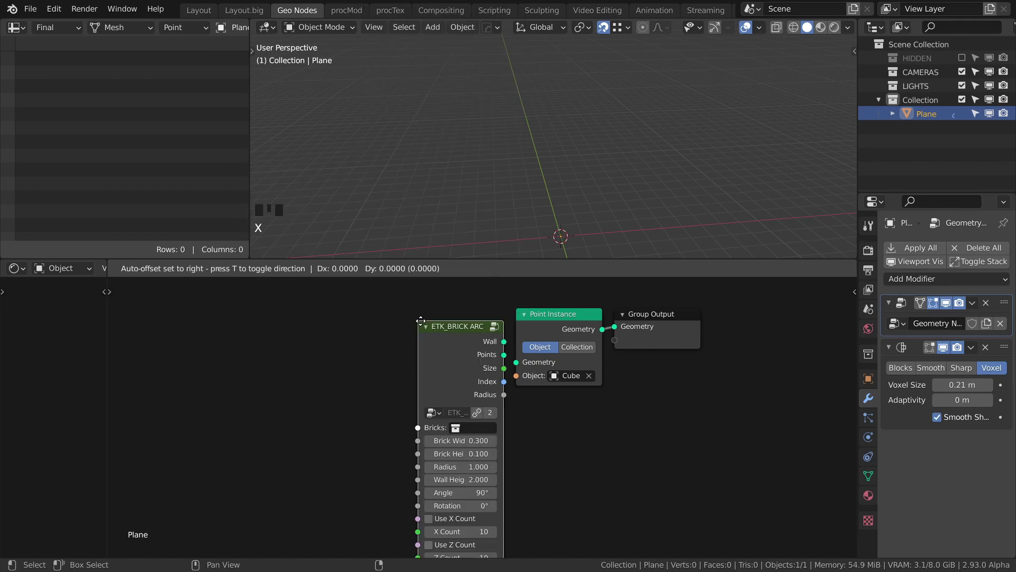
pyautogui.click(248, 323)
# Search for the ETK_BRICK STRAIGHT node group and place it beside the ETK_BRICK ARC node.
pyautogui.hotkey('shift', 'a')
pyautogui.moveTo(457, 334)
pyautogui.click(417, 189)
pyautogui.write('v')
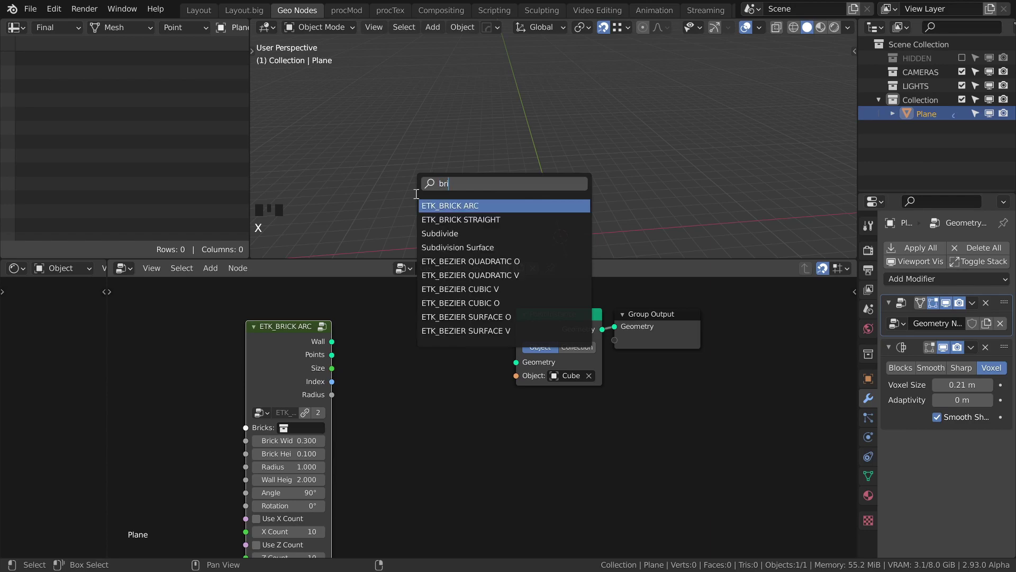
pyautogui.press('BackSpace')
pyautogui.write('br')
pyautogui.press('Down')
pyautogui.press('Return')
pyautogui.click(365, 328)
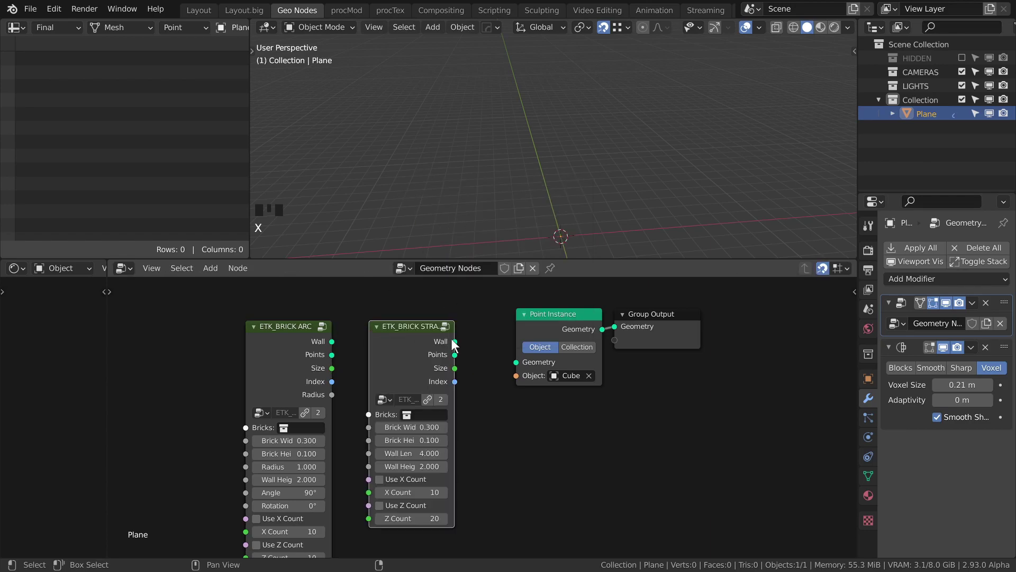
# Show the HIDDEN collection and set its Cube's dimensions to X 0.3, Y 0.15 and Z 0.1 m.
pyautogui.click(962, 59)
pyautogui.click(926, 72)
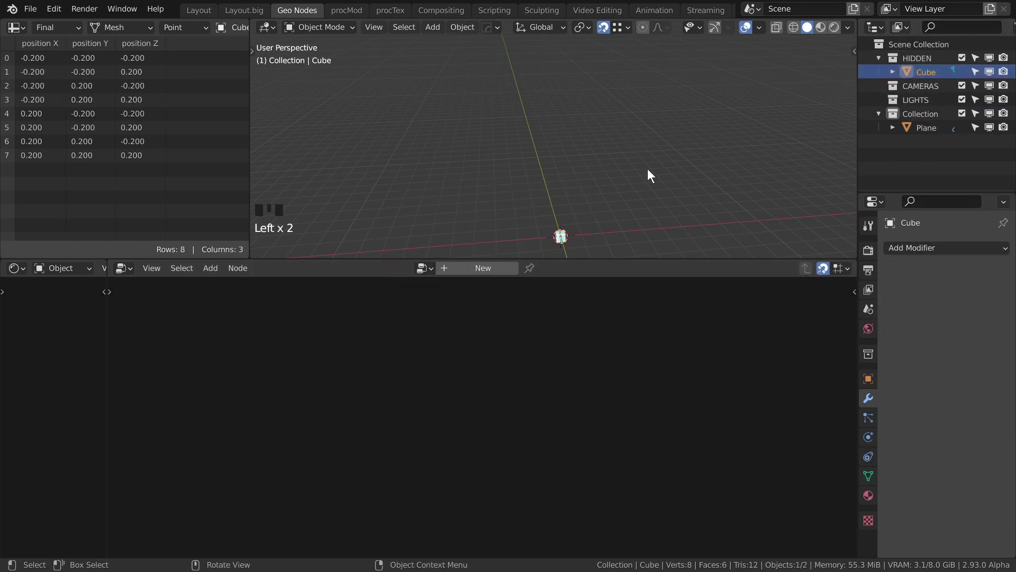
pyautogui.press('KP_Decimal')
pyautogui.scroll(-2, 603, 156)
pyautogui.press('b')
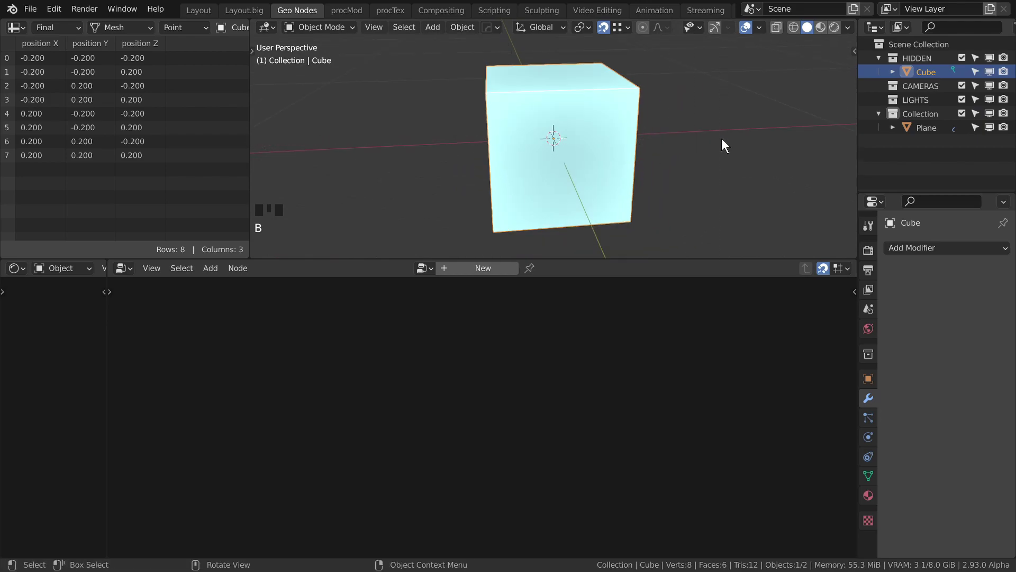
pyautogui.press('n')
pyautogui.click(764, 201)
pyautogui.write('.')
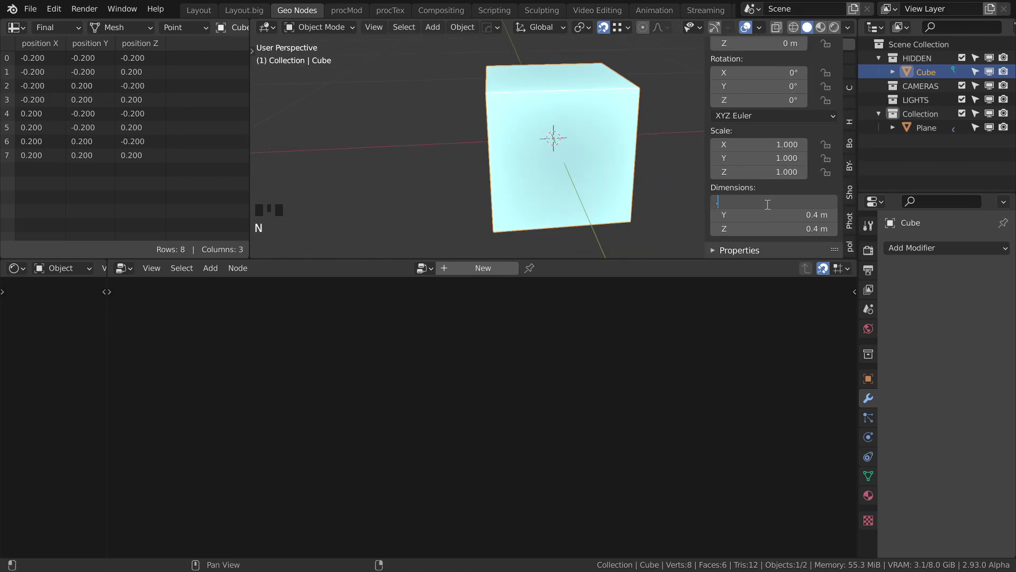
pyautogui.write('3')
pyautogui.press('Tab')
pyautogui.write('..15')
pyautogui.press('Tab')
pyautogui.write('.1')
pyautogui.press('Return')
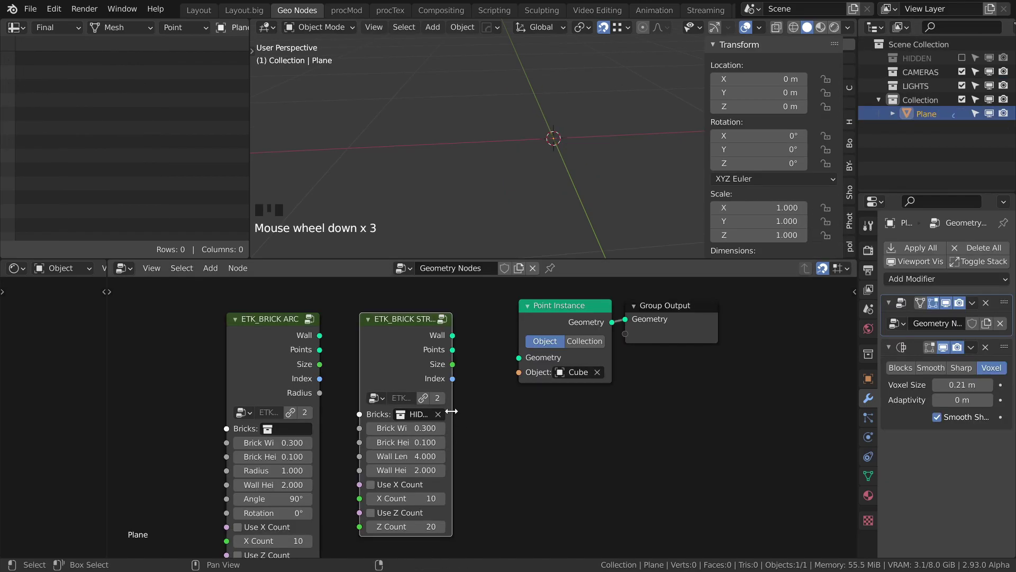
# Widen the ETK_BRICK STRAIGHT node and connect its Wall output to the Group Output's Geometry.
pyautogui.moveTo(453, 412); pyautogui.dragTo(490, 410)
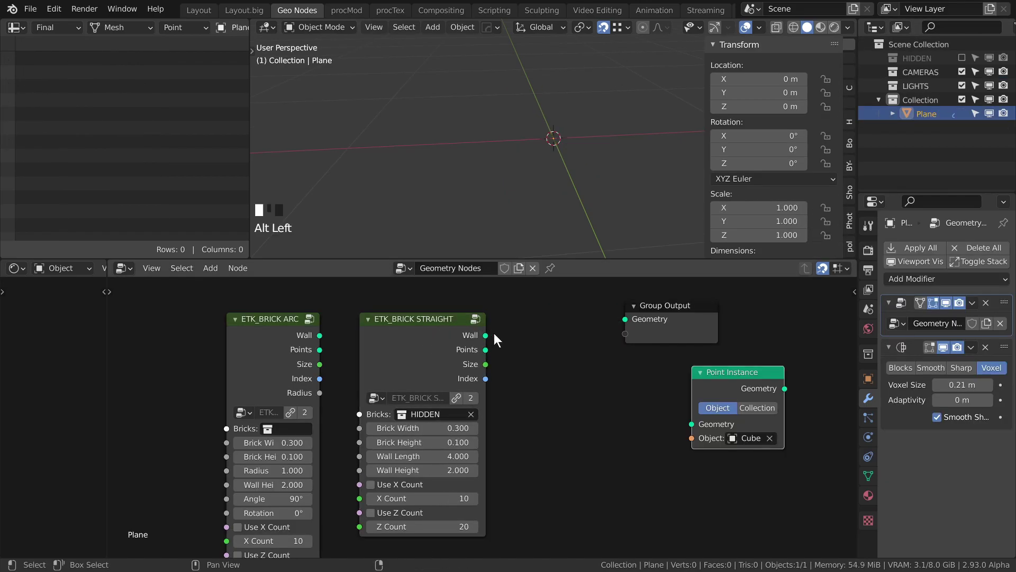
pyautogui.scroll(-4, 566, 135)
pyautogui.click(487, 337)
pyautogui.moveTo(487, 336); pyautogui.dragTo(626, 320)
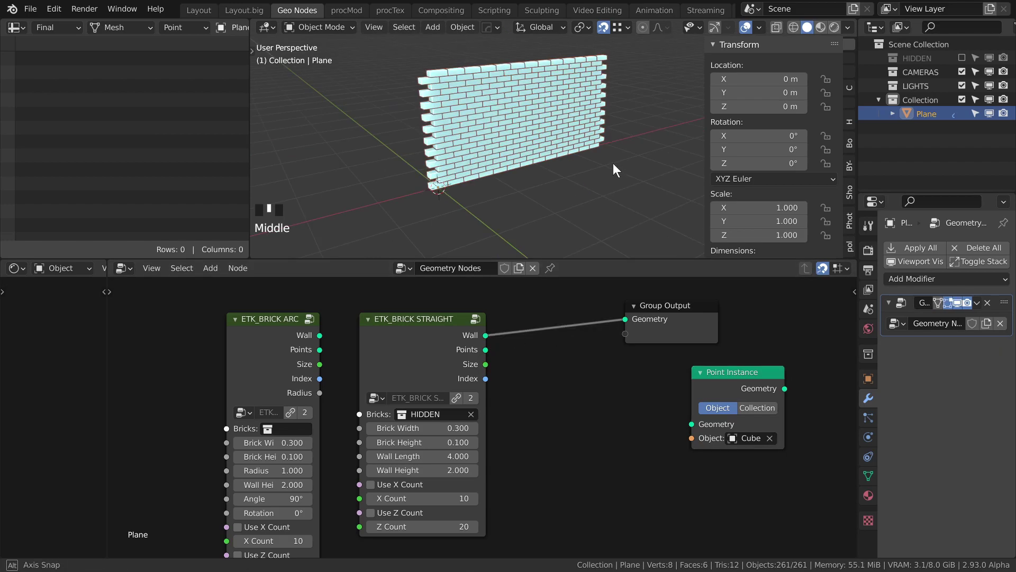
pyautogui.moveTo(610, 167); pyautogui.dragTo(602, 169, button='middle')
pyautogui.moveTo(498, 198)
pyautogui.mouseDown(button='middle')
pyautogui.moveTo(570, 195)
pyautogui.moveTo(481, 196)
pyautogui.mouseUp(button='middle')
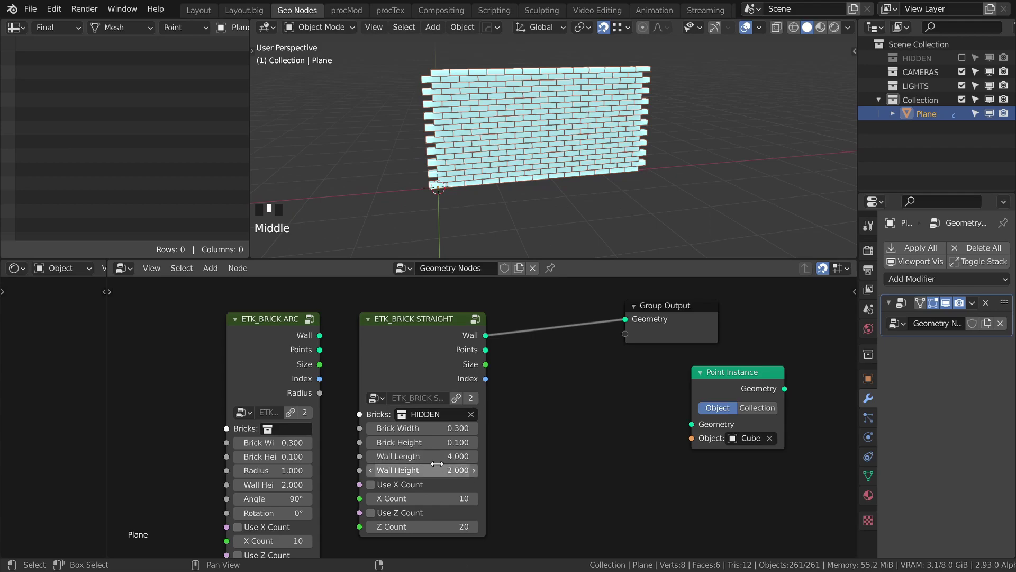
# Set the straight brick wall's length to 3.46 and height to 1.38, and try controlling its length with Use X Count.
pyautogui.keyDown('shift'); pyautogui.moveTo(412, 461); pyautogui.dragTo(382, 469); pyautogui.keyUp('shift')
pyautogui.click(410, 486)
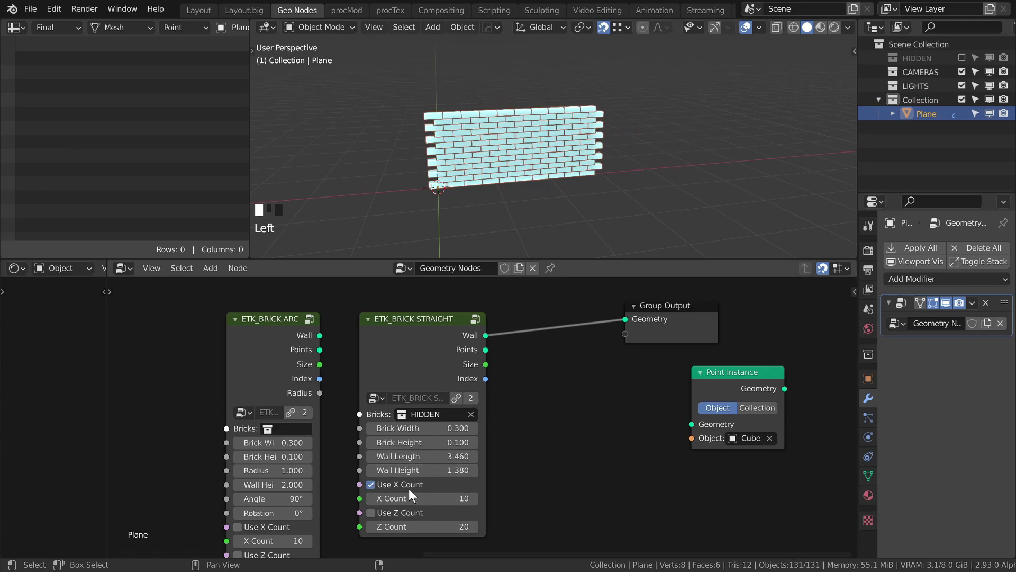
pyautogui.moveTo(459, 498)
pyautogui.keyDown('shift'); pyautogui.mouseDown()
pyautogui.moveTo(529, 498)
pyautogui.moveTo(443, 498)
pyautogui.mouseUp(); pyautogui.keyUp('shift')
pyautogui.click(408, 485)
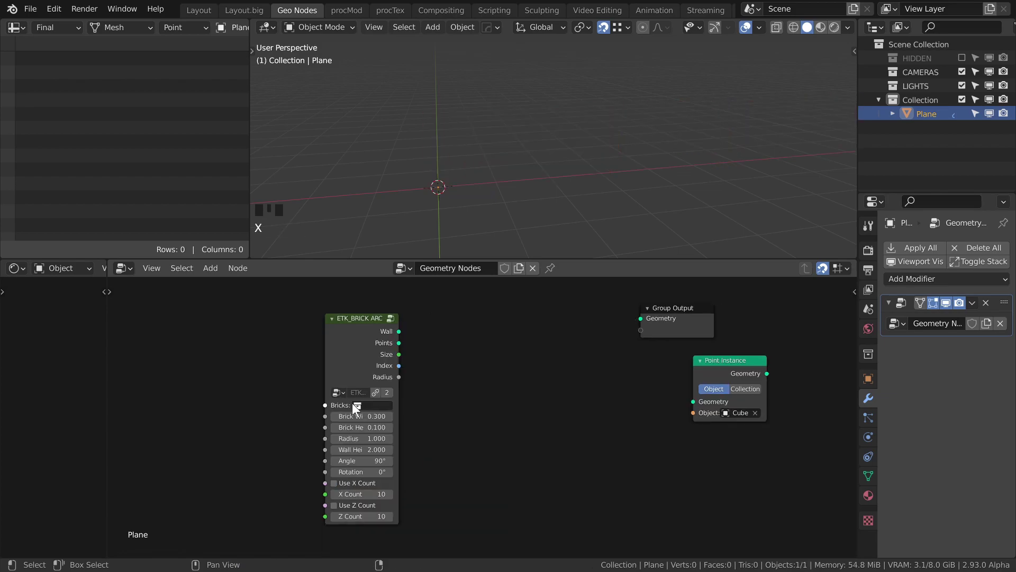
# Assign the HIDDEN collection as ETK_BRICK ARC's bricks, connect its Wall output to the Group Output, and widen the node.
pyautogui.click(362, 404)
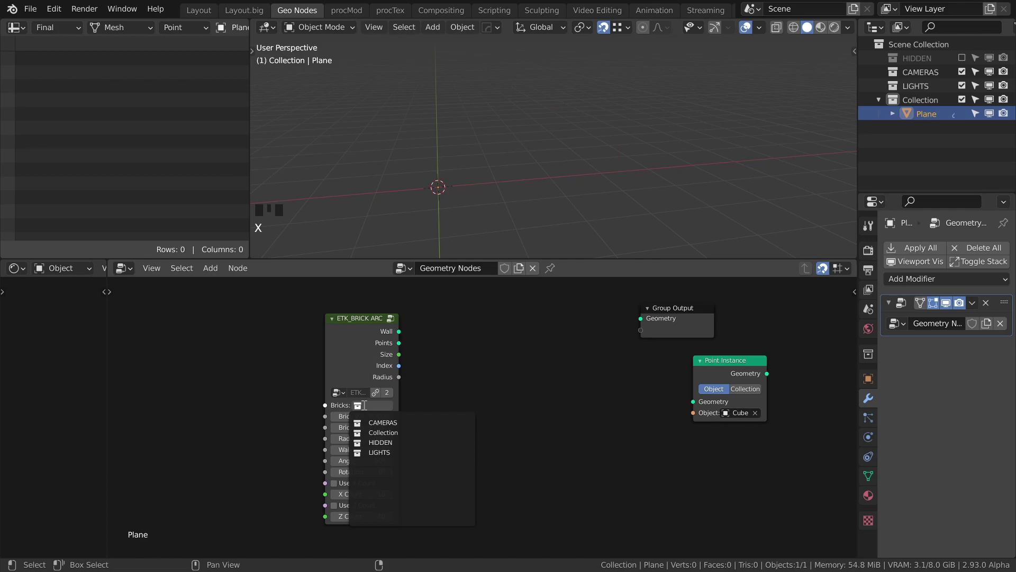
pyautogui.click(386, 442)
pyautogui.moveTo(398, 331); pyautogui.dragTo(642, 319)
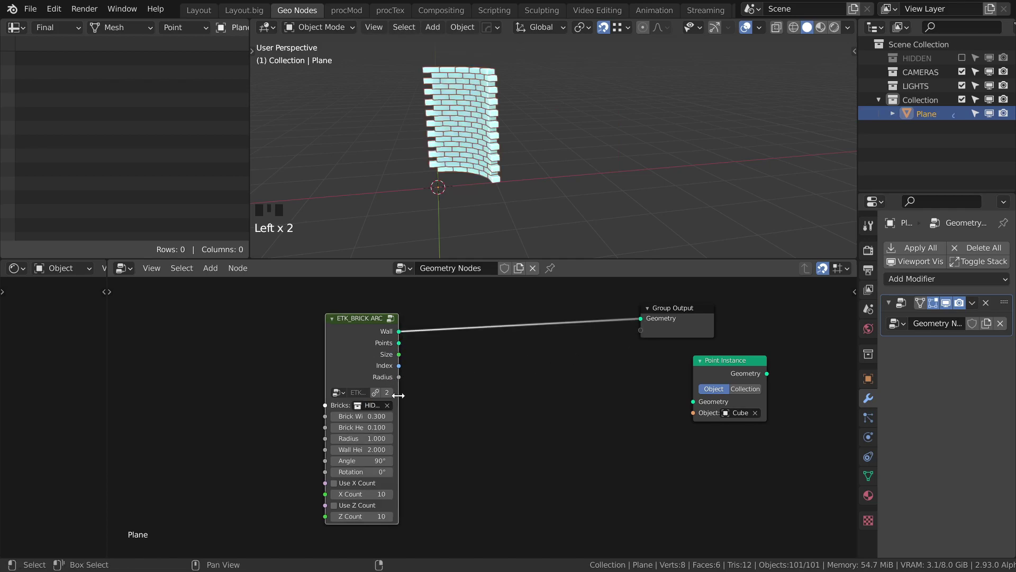
pyautogui.moveTo(399, 396); pyautogui.dragTo(496, 397)
# Set the arc wall's height to 1.7 and angle to 74.8°, with Use X Count enabled.
pyautogui.moveTo(449, 174)
pyautogui.mouseDown(button='middle')
pyautogui.moveTo(442, 225)
pyautogui.moveTo(460, 183)
pyautogui.mouseUp(button='middle')
pyautogui.moveTo(425, 438); pyautogui.dragTo(398, 449)
pyautogui.rightClick(487, 438)
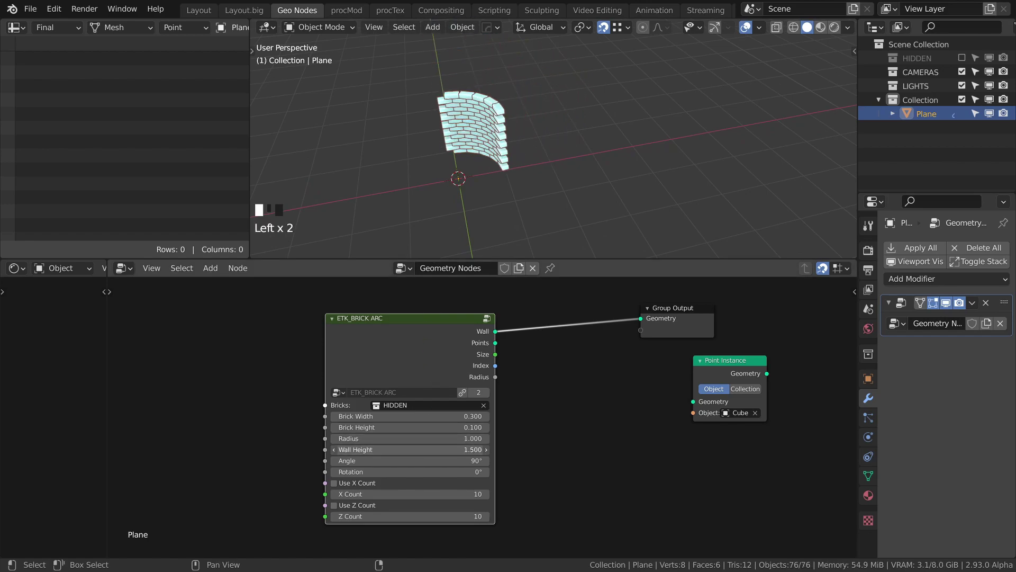
pyautogui.click(360, 485)
pyautogui.moveTo(409, 494)
pyautogui.keyDown('shift'); pyautogui.mouseDown()
pyautogui.moveTo(431, 494)
pyautogui.moveTo(409, 494)
pyautogui.mouseUp(); pyautogui.keyUp('shift')
pyautogui.moveTo(388, 460)
pyautogui.mouseDown()
pyautogui.moveTo(454, 460)
pyautogui.moveTo(372, 461)
pyautogui.moveTo(380, 460)
pyautogui.mouseUp()
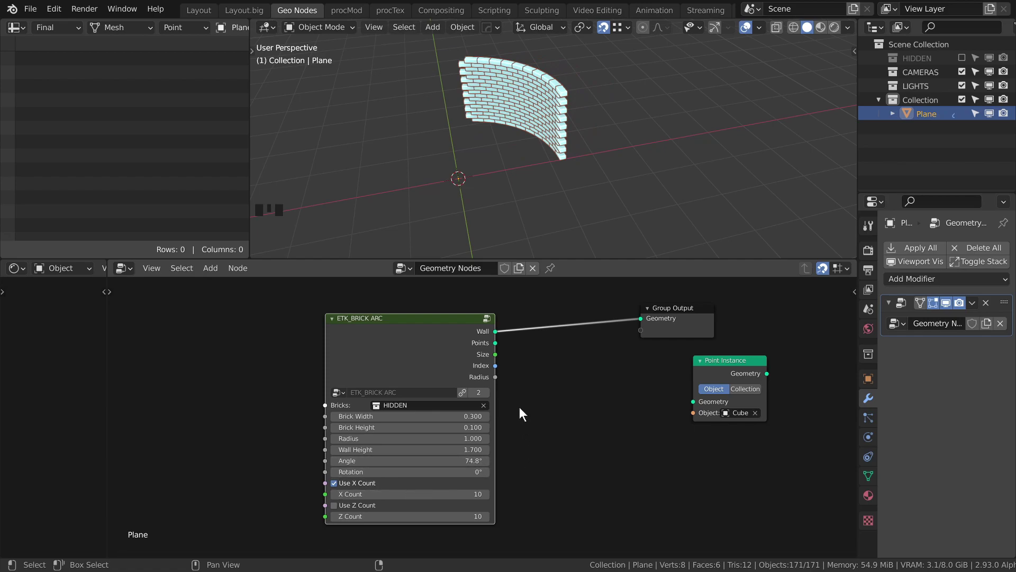
# Insert an Attribute Fill node for attribute a between ETK_BRICK ARC and the Group Output, with Radius connected to its Value.
pyautogui.moveTo(496, 377); pyautogui.dragTo(540, 429)
pyautogui.moveTo(541, 382); pyautogui.dragTo(536, 410)
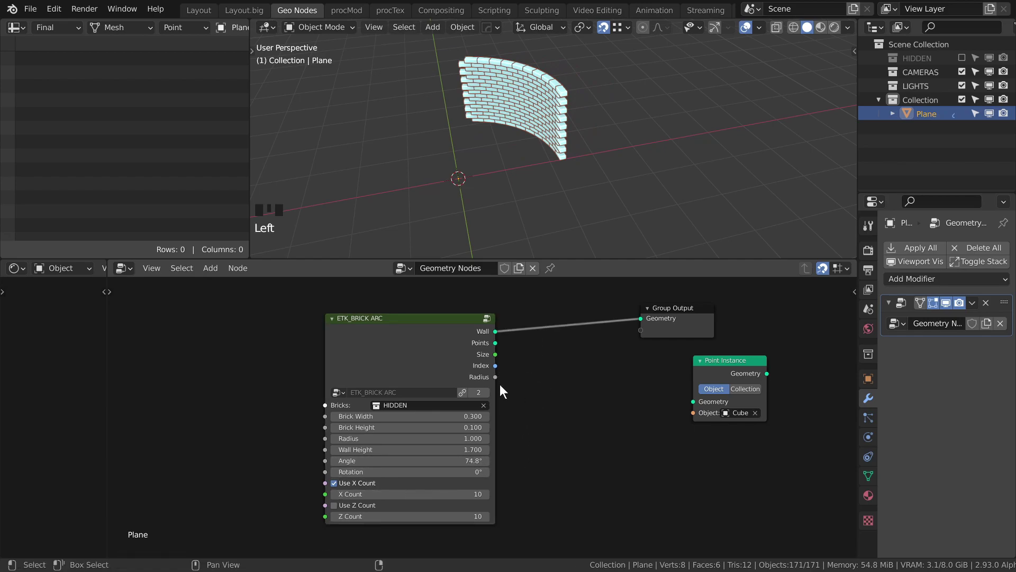
pyautogui.moveTo(431, 362); pyautogui.dragTo(390, 351)
pyautogui.hotkey('shift', 'a')
pyautogui.moveTo(516, 377)
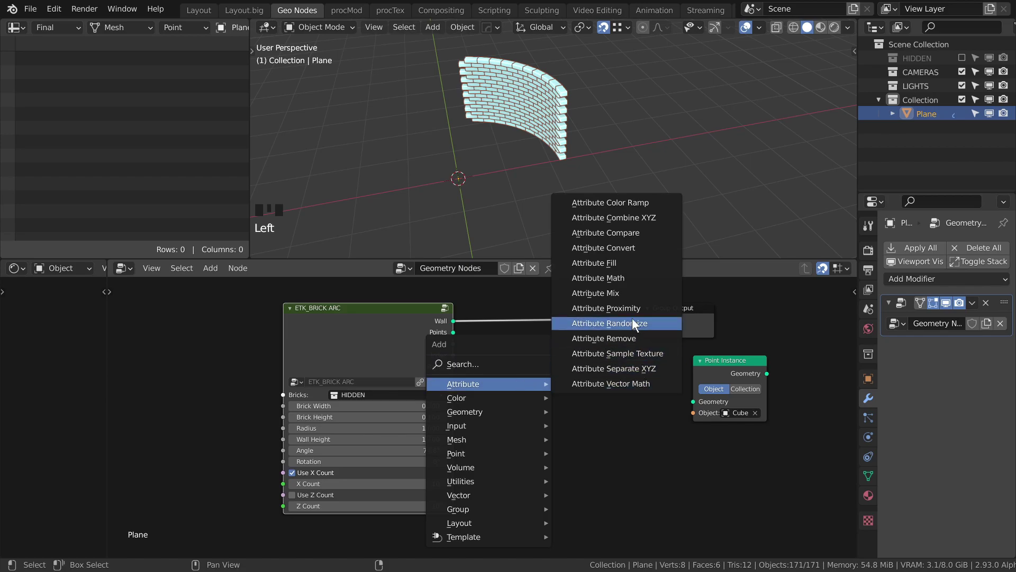
pyautogui.click(595, 264)
pyautogui.click(499, 294)
pyautogui.click(552, 347)
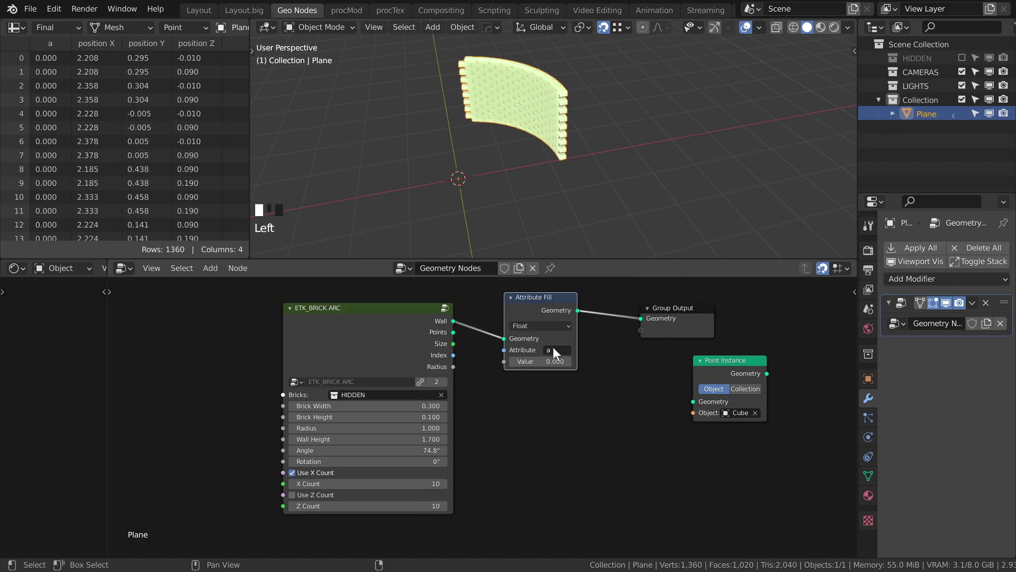
pyautogui.moveTo(453, 366); pyautogui.dragTo(500, 364)
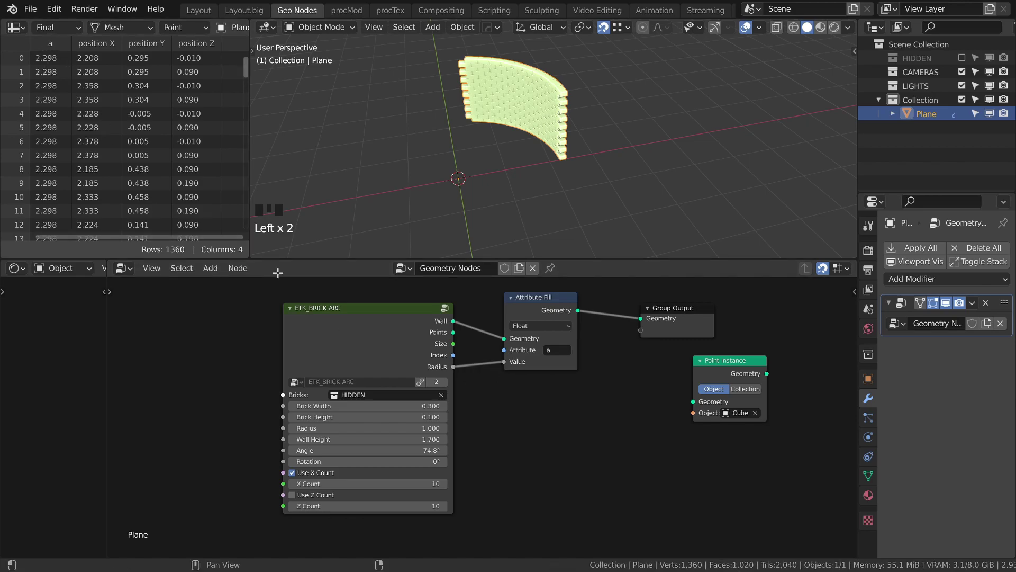
# Increase the arc wall's X Count to 14 and set its angle to 79.6°.
pyautogui.click(443, 483)
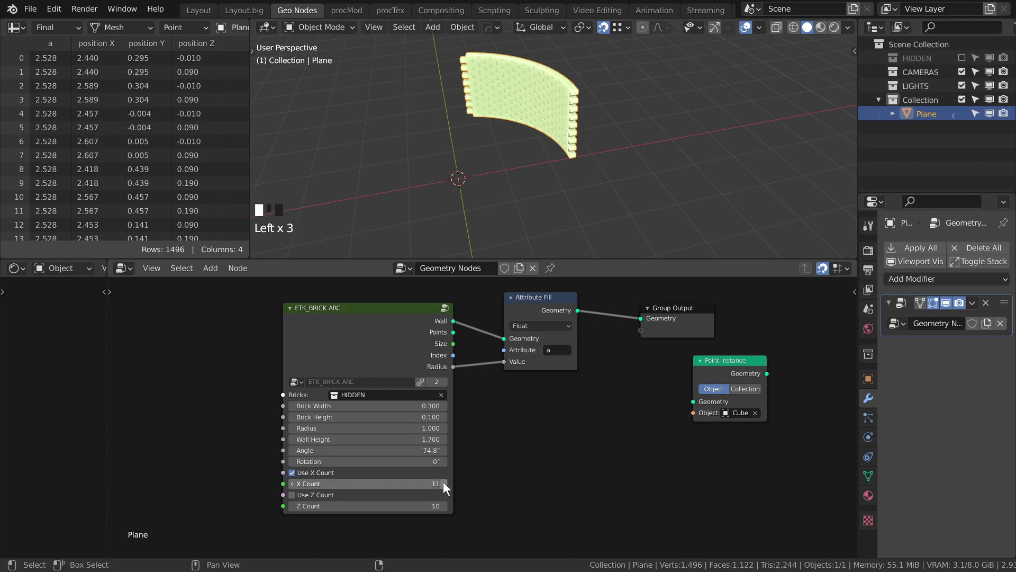
pyautogui.click(443, 483)
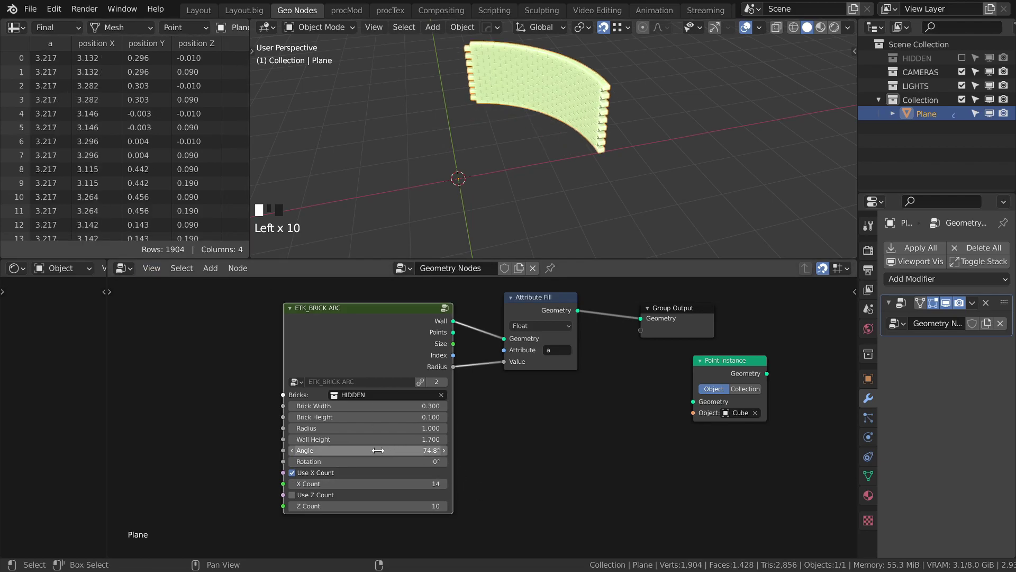
pyautogui.keyDown('shift'); pyautogui.moveTo(378, 450); pyautogui.dragTo(403, 449); pyautogui.keyUp('shift')
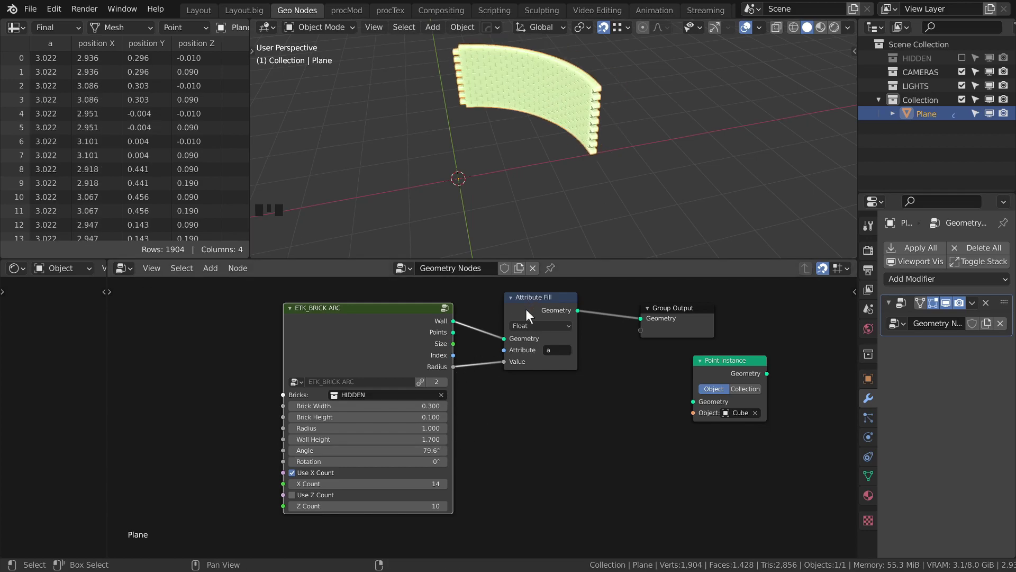
# Delete the Attribute Fill node and connect ETK_BRICK ARC's Points output to the Group Output to inspect its point mesh.
pyautogui.press('x')
pyautogui.moveTo(453, 321); pyautogui.dragTo(641, 318)
pyautogui.moveTo(453, 333); pyautogui.dragTo(641, 318)
pyautogui.moveTo(642, 176); pyautogui.dragTo(462, 138, button='middle')
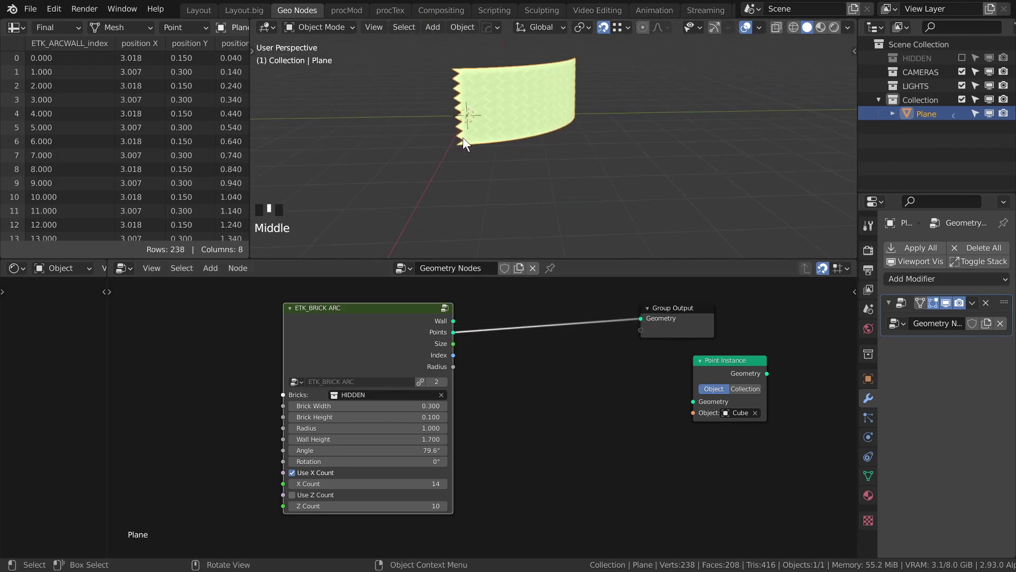
pyautogui.keyDown('shift'); pyautogui.moveTo(531, 57); pyautogui.dragTo(550, 87, button='middle'); pyautogui.keyUp('shift')
pyautogui.moveTo(552, 148); pyautogui.dragTo(416, 86, button='middle')
pyautogui.scroll(2, 452, 102)
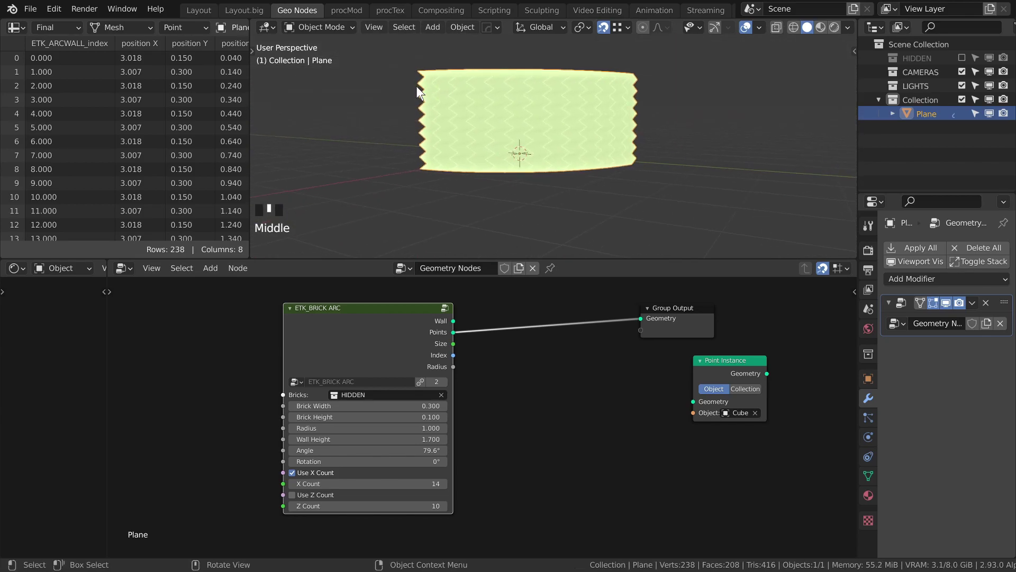
pyautogui.moveTo(618, 83); pyautogui.dragTo(583, 149, button='middle')
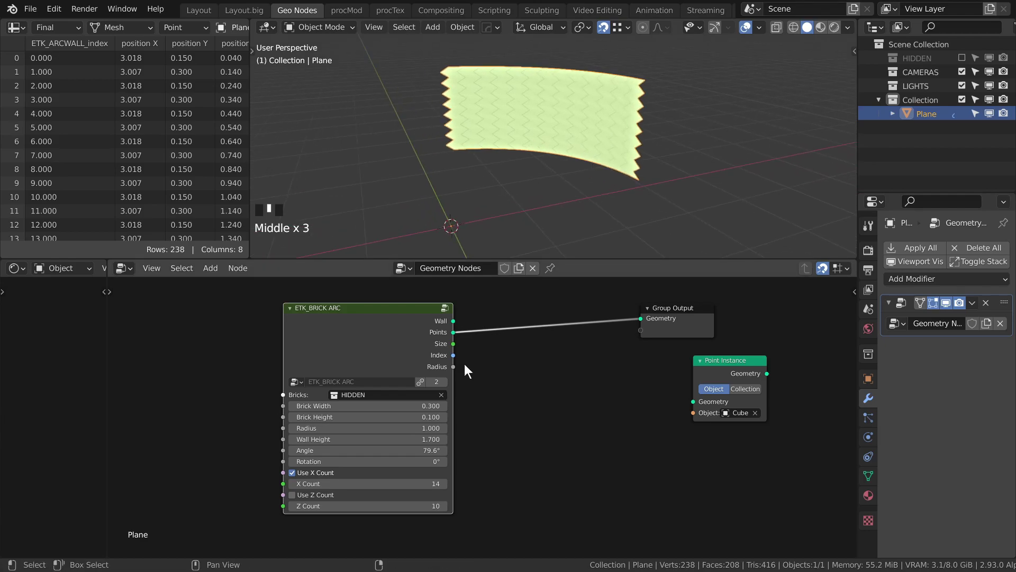
# Replace the ETK_BRICK ARC node with an ETK_PHYLLOTAXIS node group.
pyautogui.press('x')
pyautogui.hotkey('shift', 'a')
pyautogui.moveTo(431, 345)
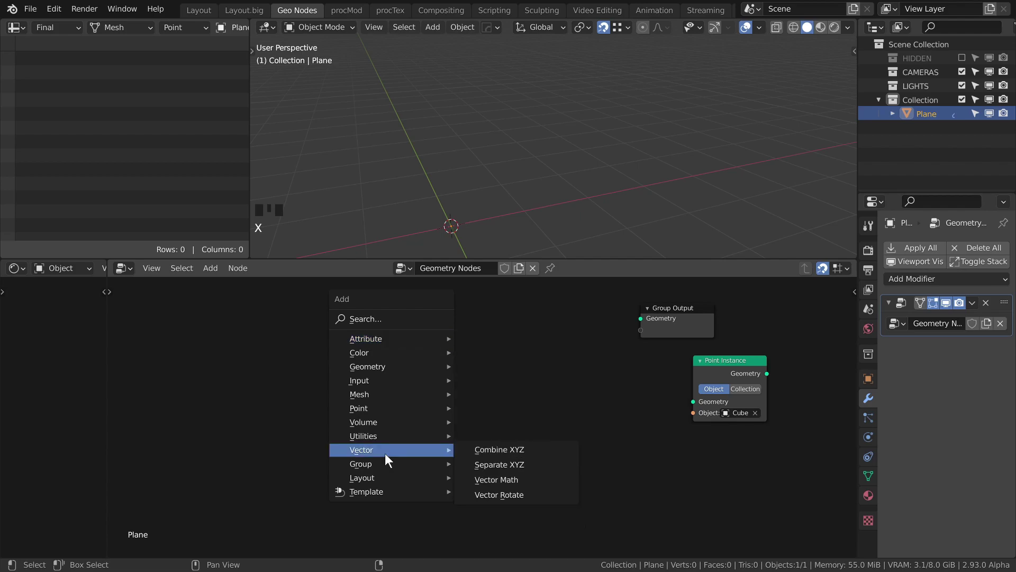
pyautogui.moveTo(389, 464)
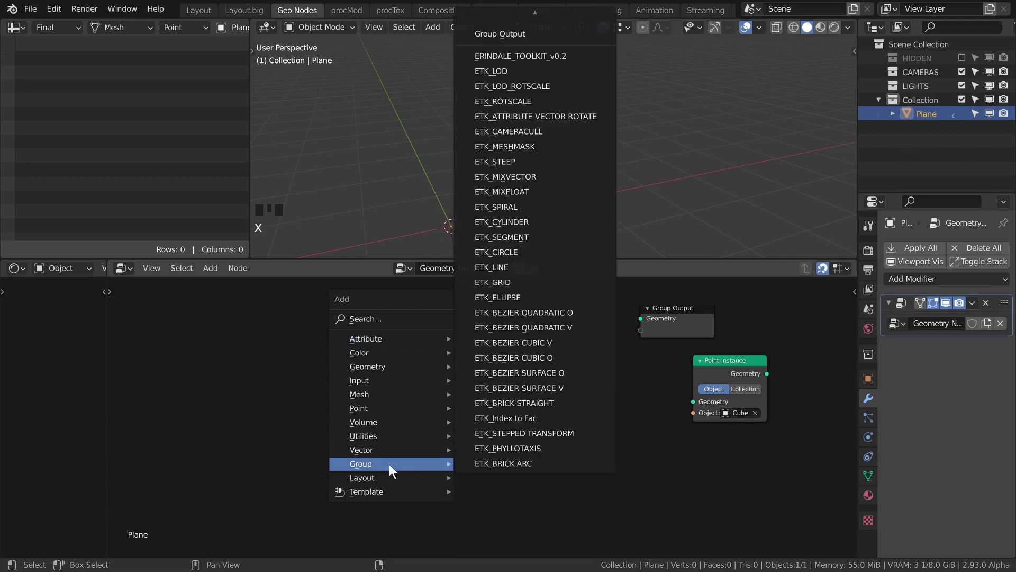
pyautogui.click(538, 450)
# Feed ETK_PHYLLOTAXIS through Point Instance into the Group Output and set the phyllotaxis Depth to 0.65.
pyautogui.click(402, 335)
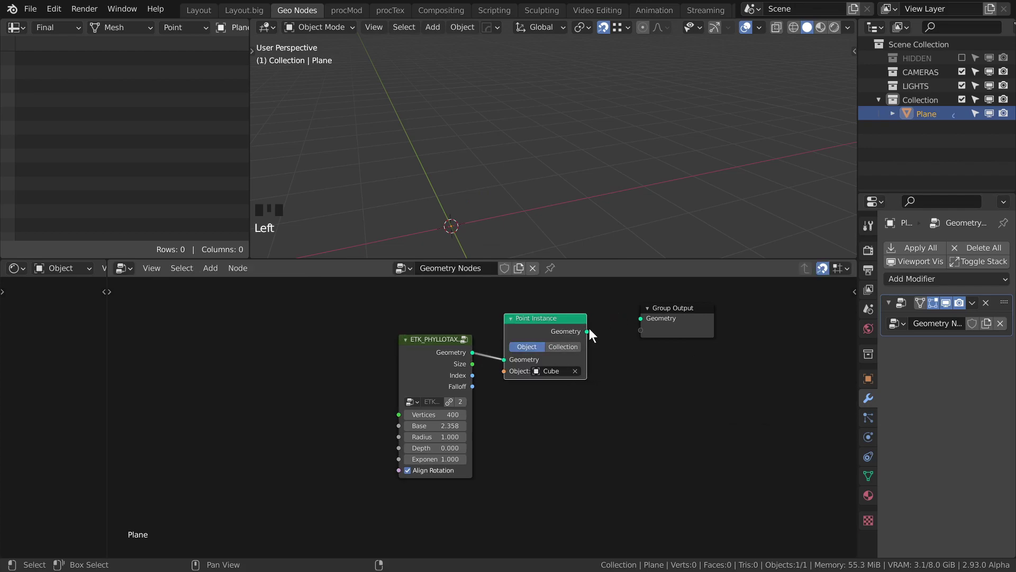
pyautogui.moveTo(587, 331); pyautogui.dragTo(621, 319)
pyautogui.moveTo(620, 319); pyautogui.dragTo(641, 318)
pyautogui.moveTo(501, 185); pyautogui.dragTo(475, 231, button='middle')
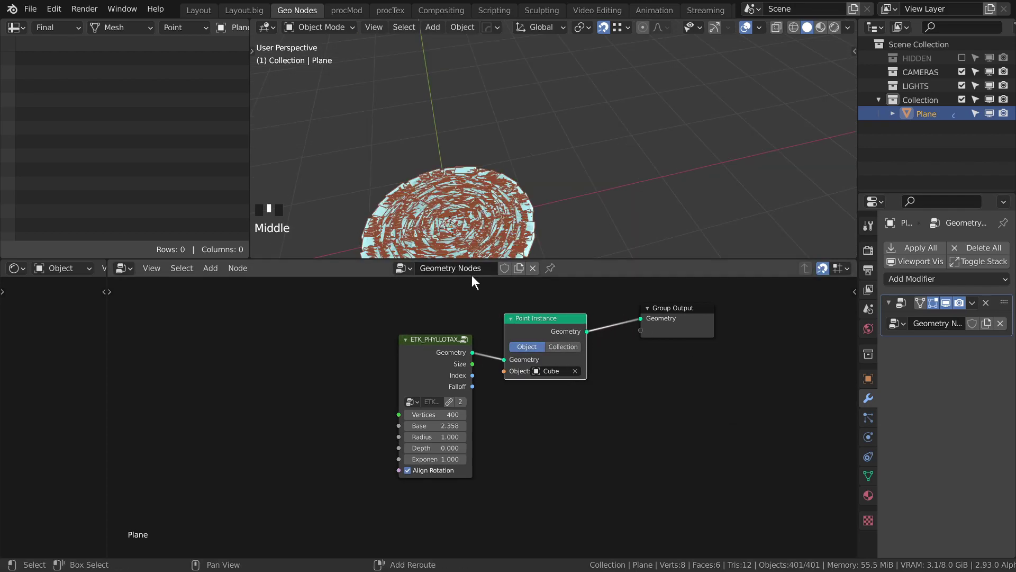
pyautogui.moveTo(476, 323); pyautogui.dragTo(476, 296, button='middle')
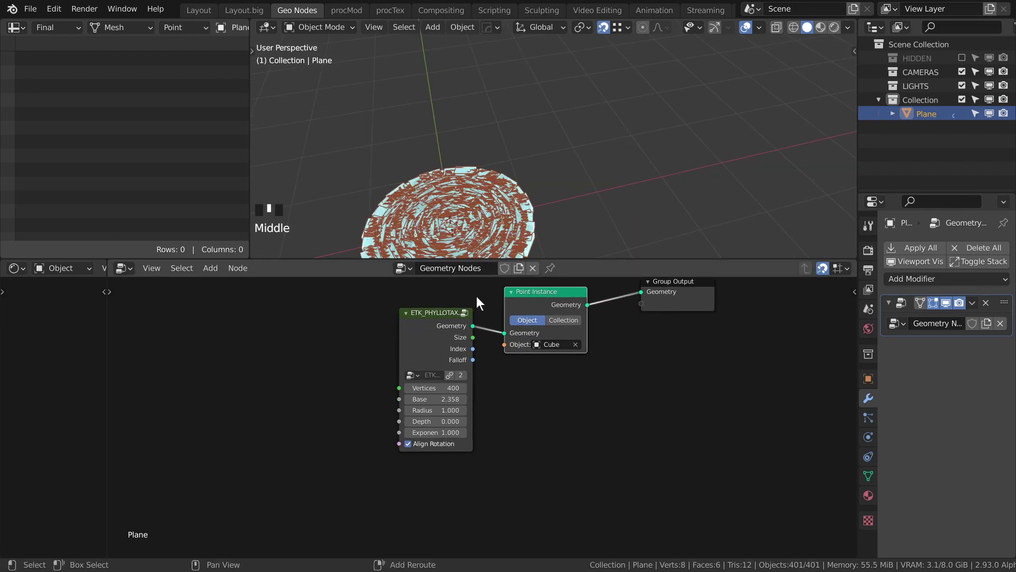
pyautogui.keyDown('shift'); pyautogui.moveTo(435, 421); pyautogui.dragTo(455, 421); pyautogui.keyUp('shift')
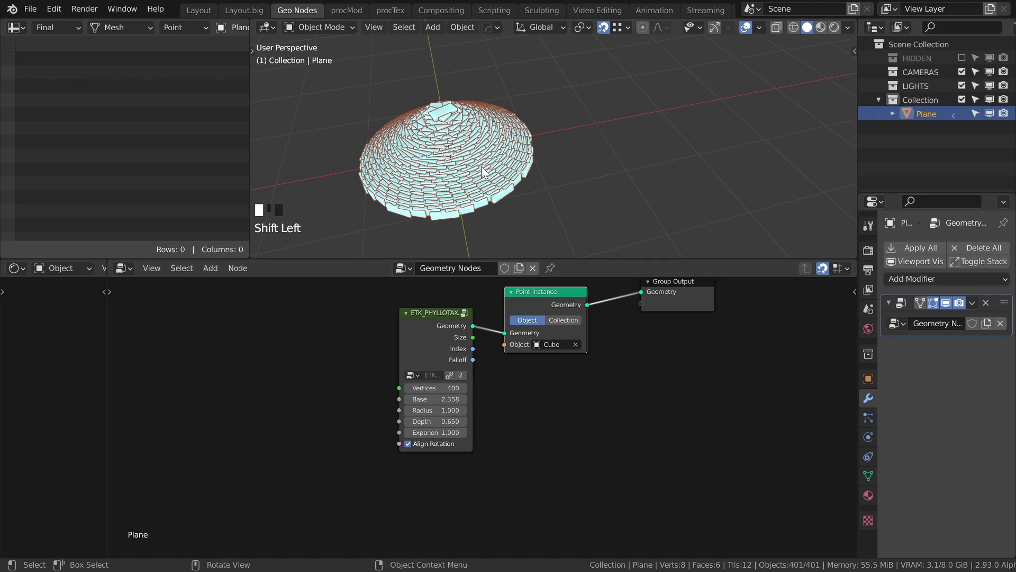
# Check the phyllotaxis pattern from above and raise its Base to 2.858 so the cubes line up in spiral arms.
pyautogui.press('KP_7')
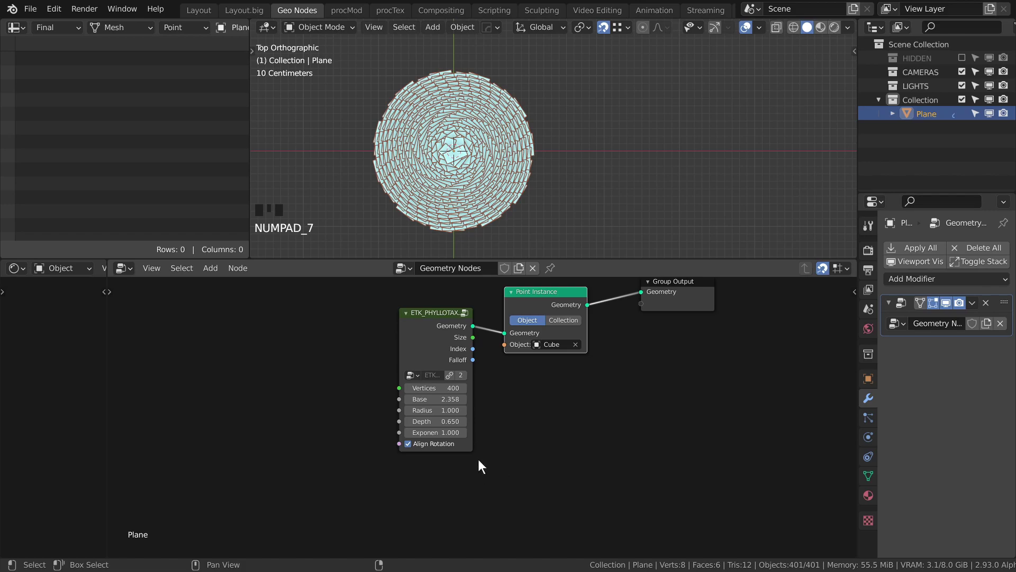
pyautogui.click(463, 397)
pyautogui.click(463, 397)
pyautogui.click(462, 397)
pyautogui.click(463, 397)
pyautogui.click(463, 397)
pyautogui.click(462, 397)
pyautogui.click(463, 397)
pyautogui.click(462, 397)
pyautogui.click(406, 399)
pyautogui.click(564, 211)
pyautogui.moveTo(563, 211); pyautogui.dragTo(617, 124, button='middle')
pyautogui.keyDown('shift'); pyautogui.moveTo(617, 125); pyautogui.dragTo(595, 95, button='middle'); pyautogui.keyUp('shift')
# Set the phyllotaxis Radius to 1.63, Exponent to 0.4 and Depth to 2.45 to shape a taller dome.
pyautogui.moveTo(444, 340)
pyautogui.mouseDown()
pyautogui.moveTo(380, 350)
pyautogui.moveTo(447, 358)
pyautogui.mouseUp()
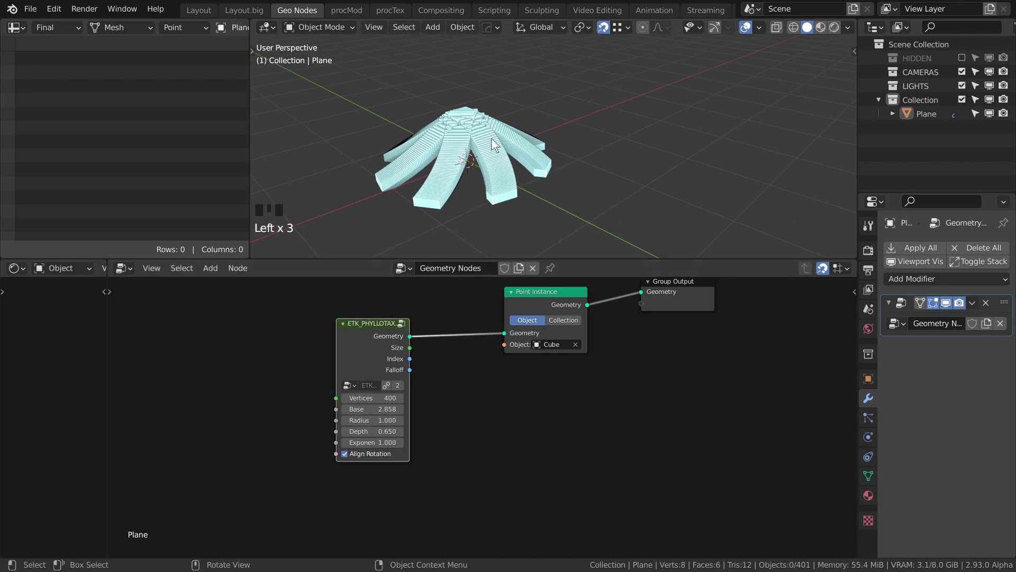
pyautogui.moveTo(373, 420)
pyautogui.keyDown('shift'); pyautogui.mouseDown()
pyautogui.moveTo(411, 420)
pyautogui.moveTo(392, 420)
pyautogui.mouseUp(); pyautogui.keyUp('shift')
pyautogui.moveTo(366, 442); pyautogui.dragTo(341, 442)
pyautogui.moveTo(476, 122); pyautogui.dragTo(461, 143, button='middle')
pyautogui.moveTo(373, 431); pyautogui.dragTo(403, 431)
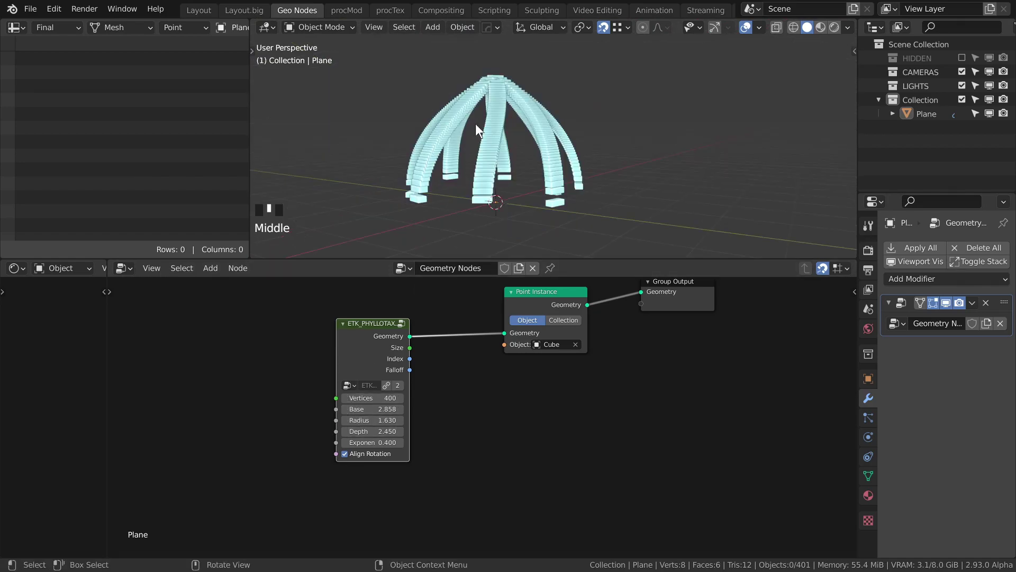
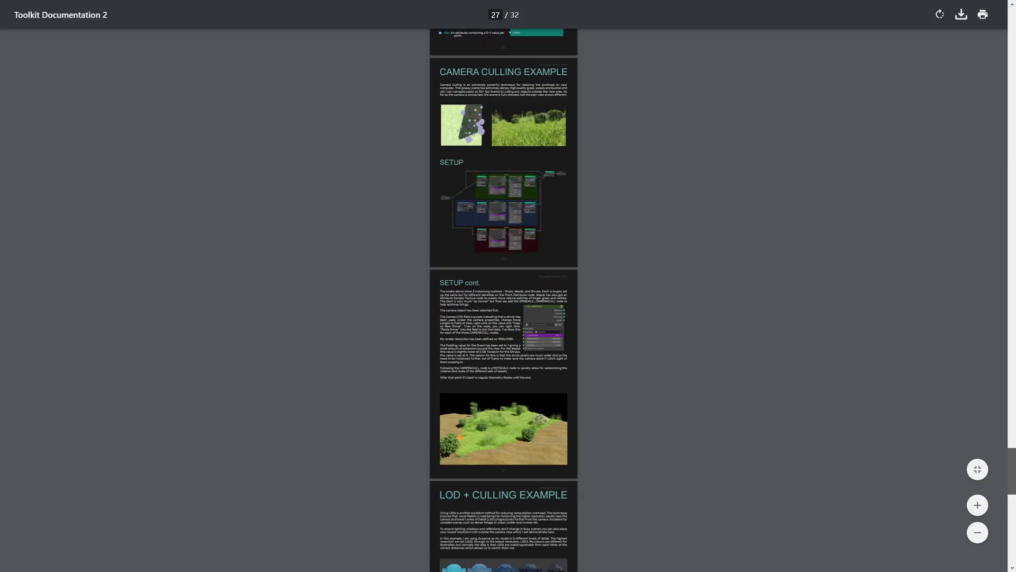
# Switch to the Toolkit Documentation PDF and read the PHYLLOTAXIS EXAMPLE page and its node setup.
pyautogui.scroll(15, 504, 297)
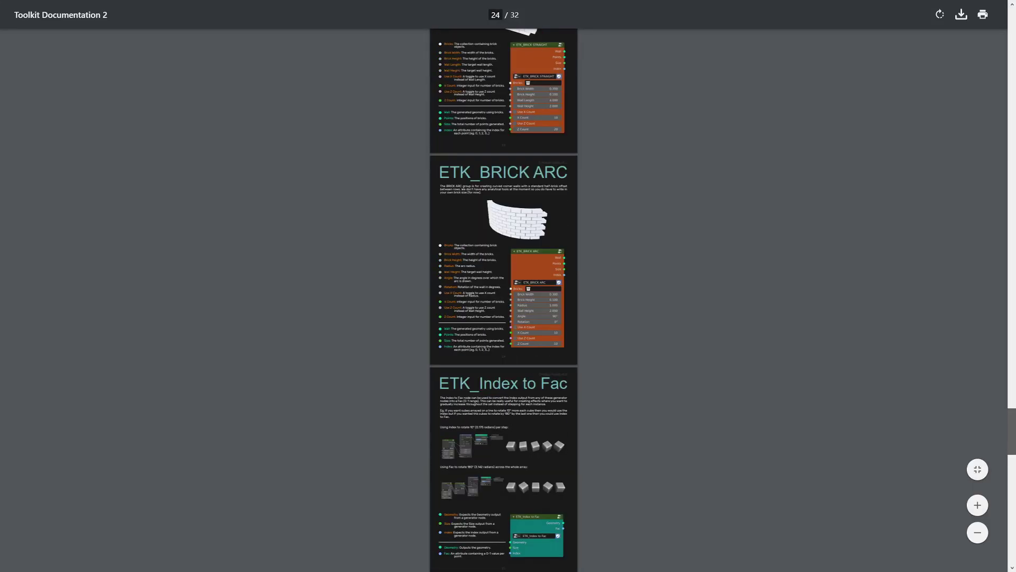
pyautogui.moveTo(1015, 358); pyautogui.dragTo(1014, 528)
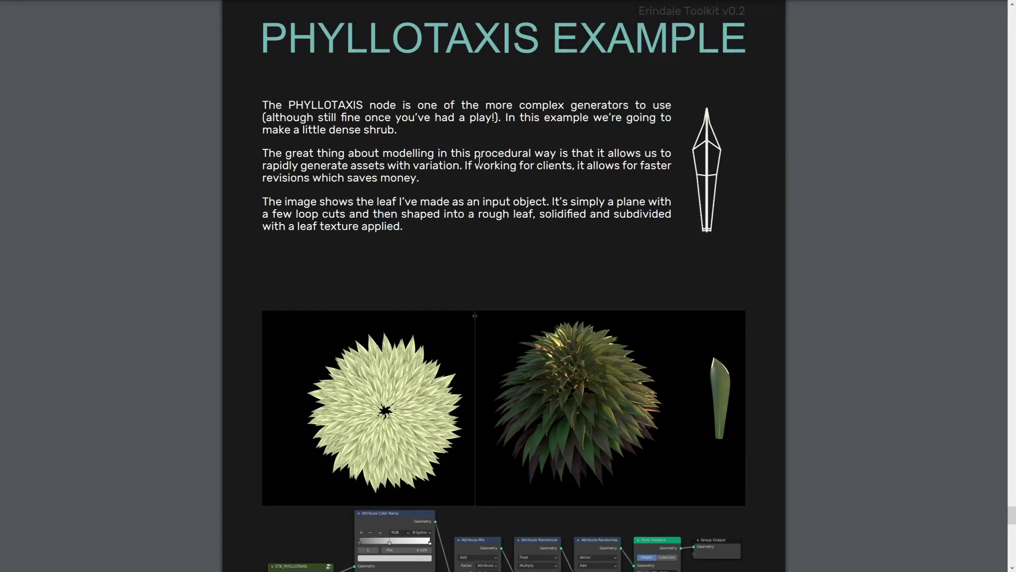
pyautogui.scroll(-3, 430, 234)
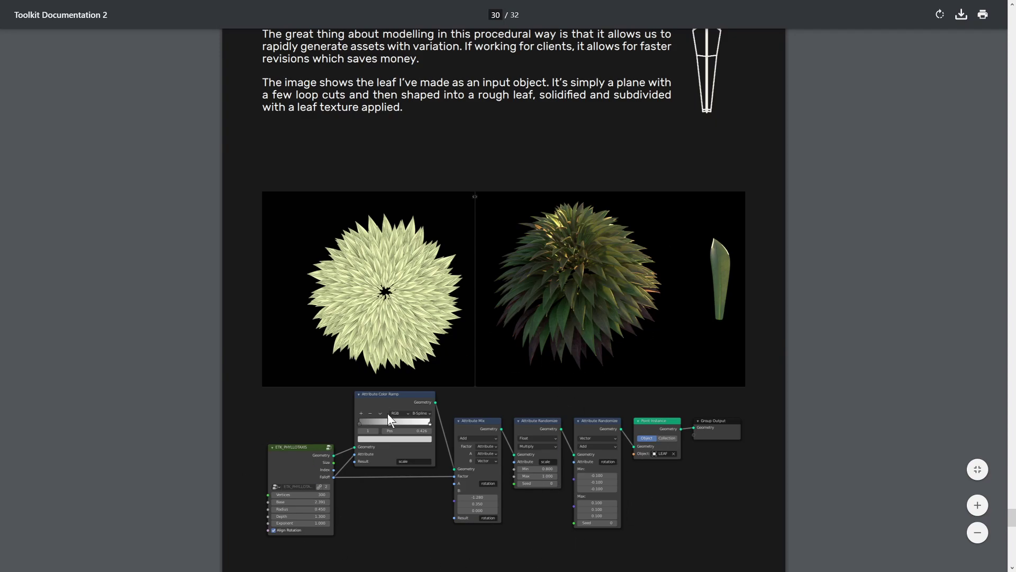
pyautogui.scroll(-5, 714, 458)
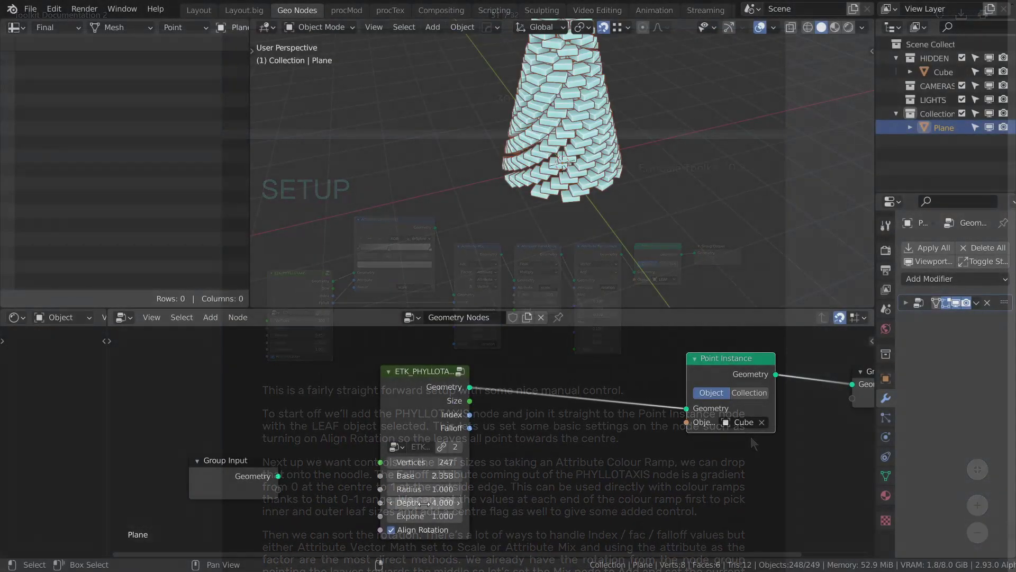
# In Blender, set the phyllotaxis Radius to 5.81, Base to 3.142 and Vertices to 5000.
pyautogui.moveTo(447, 489); pyautogui.dragTo(477, 489)
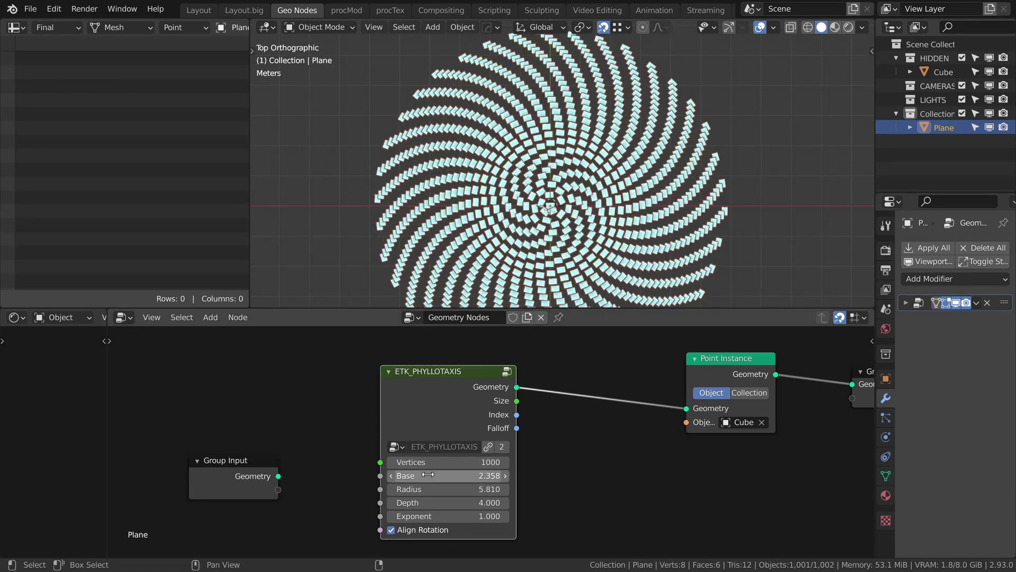
pyautogui.moveTo(447, 475); pyautogui.dragTo(476, 475)
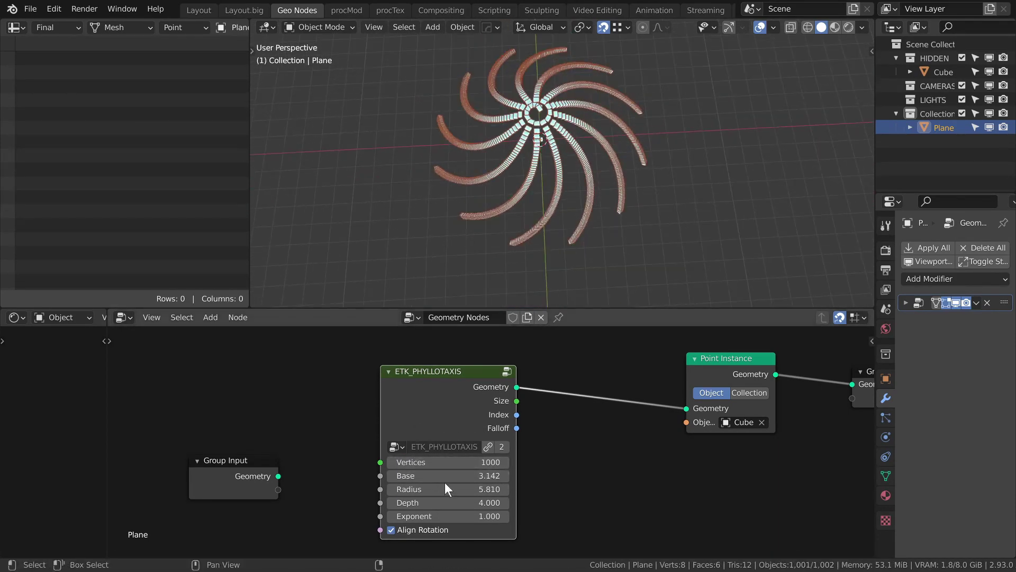
pyautogui.doubleClick(447, 462)
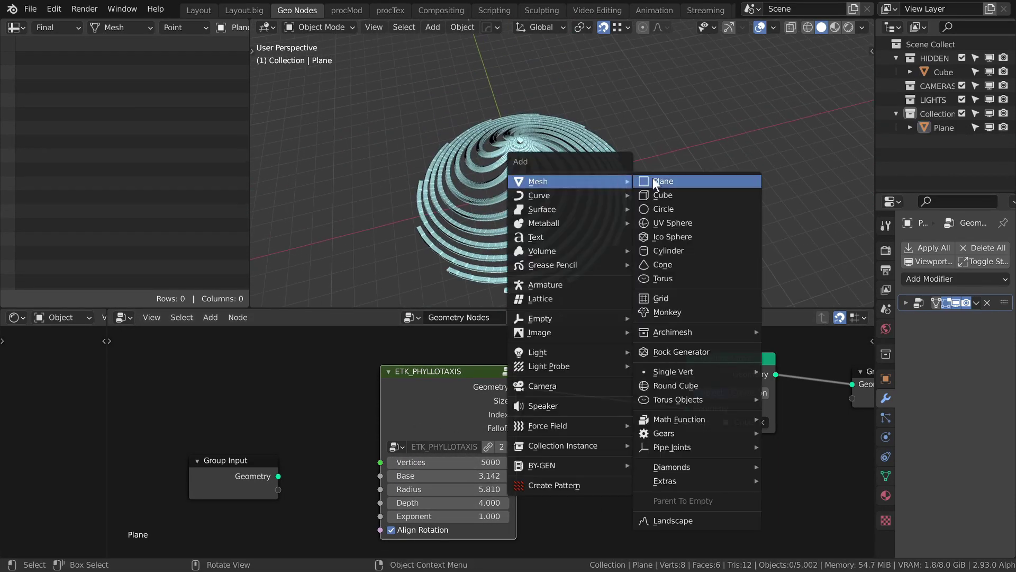
# Add a mesh plane scaled up as ground under the structure and show the viewport in rendered shading.
pyautogui.click(652, 177)
pyautogui.press('s')
pyautogui.click(861, 27)
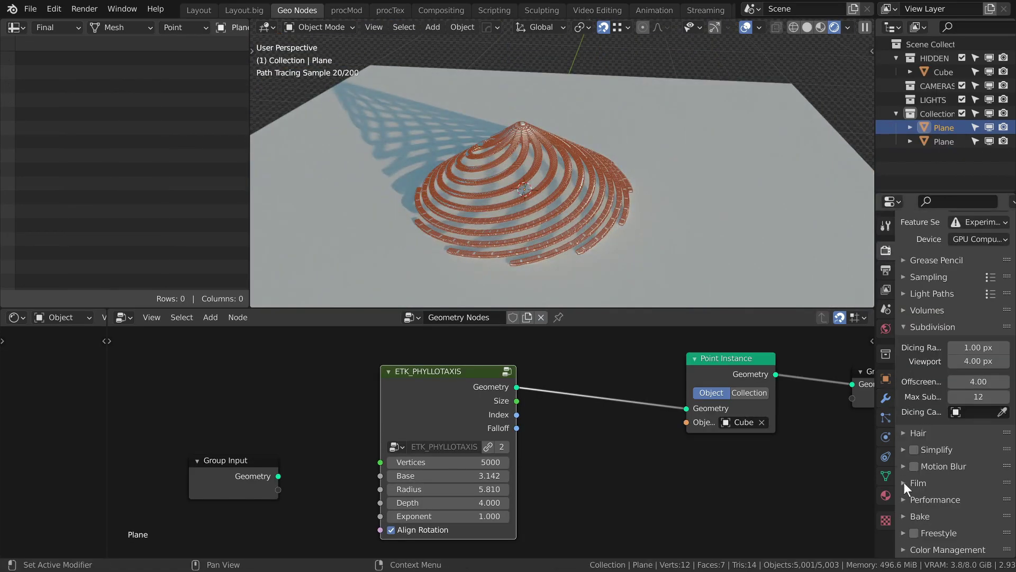
pyautogui.click(922, 486)
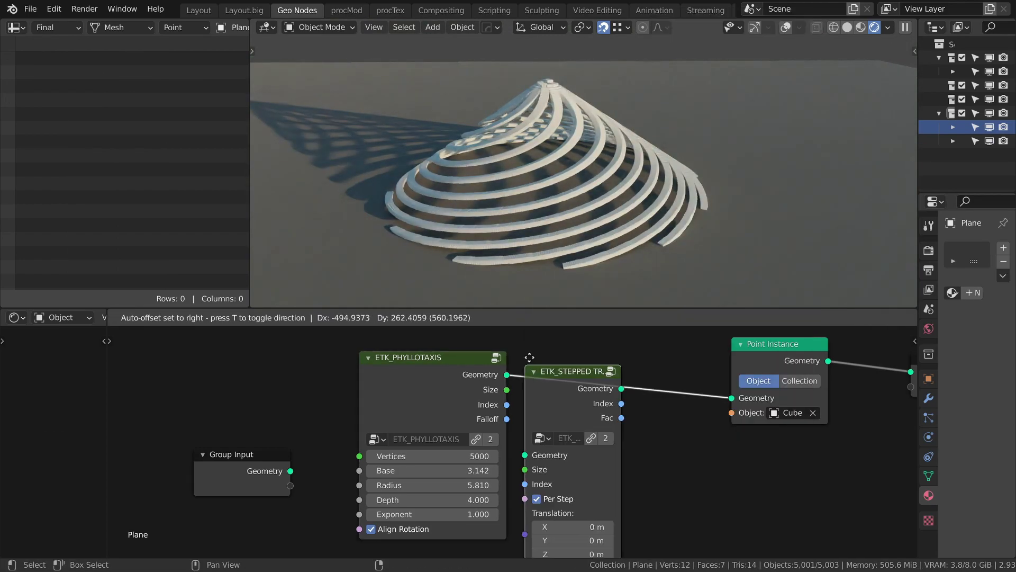
# Insert ETK_STEPPED TRANSFORM after ETK_PHYLLOTAXIS with Size and Index linked, Per Step off and X rotation 180°.
pyautogui.click(582, 381)
pyautogui.scroll(3, 494, 390)
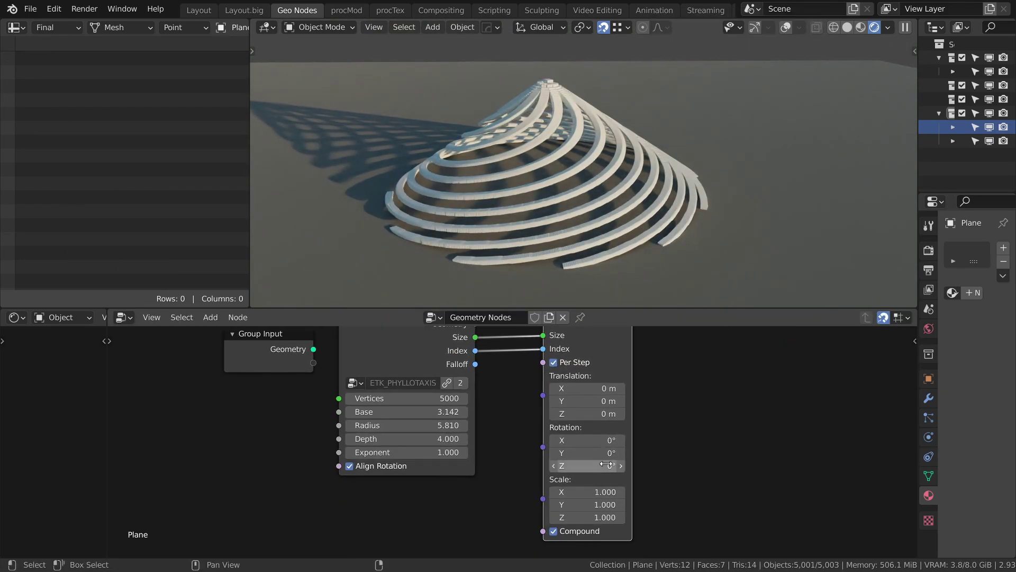
pyautogui.moveTo(581, 442); pyautogui.dragTo(662, 442)
pyautogui.scroll(-4, 580, 442)
pyautogui.moveTo(571, 397); pyautogui.dragTo(572, 476, button='middle')
# Set the phyllotaxis Exponent to 0.18 and spread the nodes apart to make room before Point Instance.
pyautogui.moveTo(335, 456); pyautogui.dragTo(242, 447)
pyautogui.moveTo(450, 530); pyautogui.dragTo(407, 530)
pyautogui.moveTo(569, 235); pyautogui.dragTo(601, 211, button='middle')
pyautogui.scroll(-3, 476, 439)
pyautogui.moveTo(364, 446); pyautogui.dragTo(291, 431)
pyautogui.moveTo(538, 365); pyautogui.dragTo(786, 419)
pyautogui.scroll(3, 538, 402)
# Insert an Attribute Compare testing whether Falloff is greater than 0, with 0 as its result attribute.
pyautogui.hotkey('shift', 'a')
pyautogui.moveTo(538, 276)
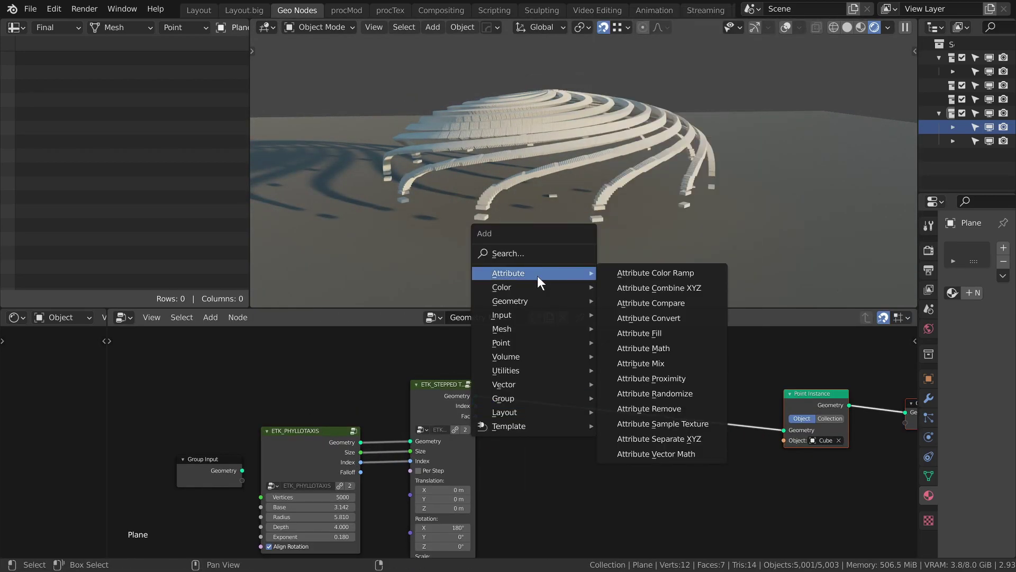
pyautogui.click(651, 303)
pyautogui.click(517, 383)
pyautogui.click(572, 472)
pyautogui.write('0')
pyautogui.press('Return')
pyautogui.moveTo(558, 390); pyautogui.dragTo(550, 410)
# Insert an Attribute Separate XYZ that splits position and stores its Z component as z.
pyautogui.moveTo(624, 402); pyautogui.dragTo(543, 388, button='middle')
pyautogui.hotkey('shift', 'a')
pyautogui.moveTo(535, 386)
pyautogui.click(662, 371)
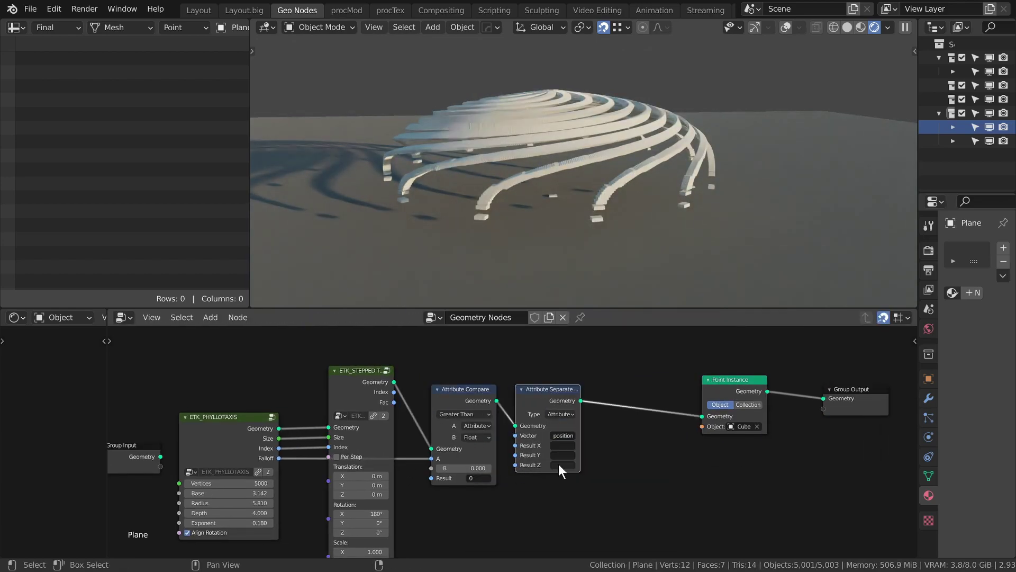
# Add an Attribute Compare for z greater than 0 into attribute 1, and an Attribute Math multiplying attributes 0 and 1 into mask.
pyautogui.hotkey('shift', 'a')
pyautogui.moveTo(626, 393)
pyautogui.click(688, 321)
pyautogui.click(712, 398)
pyautogui.click(721, 411)
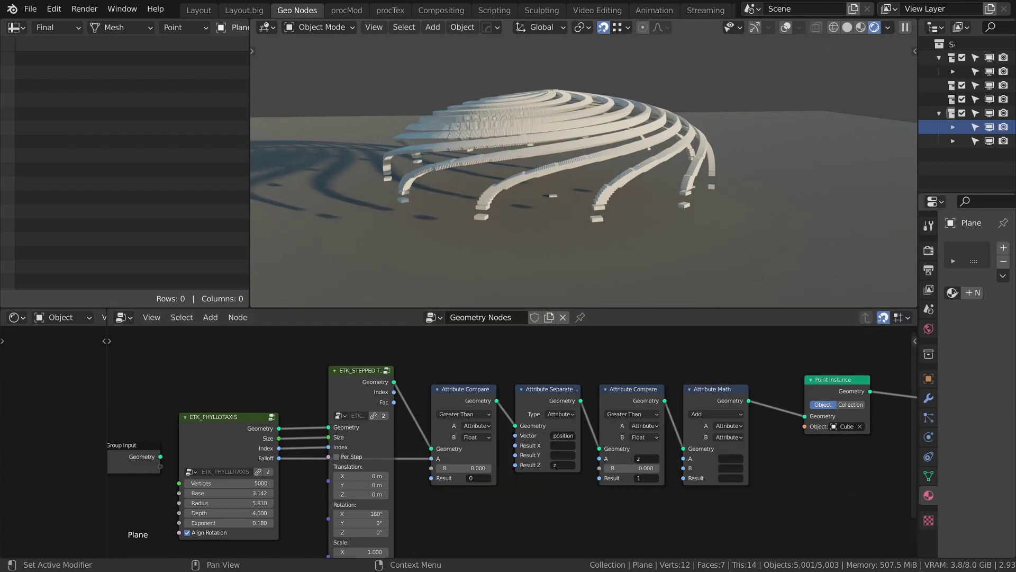
pyautogui.click(727, 458)
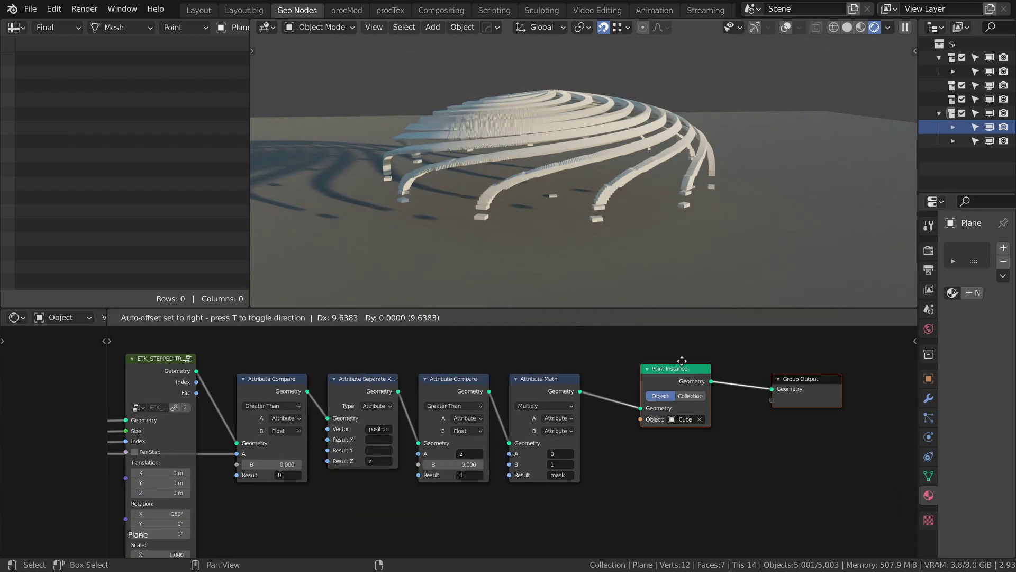
# Insert a Transform and a Point Separate using mask after Attribute Math, with a Combine XYZ driving the Transform's translation.
pyautogui.click(651, 402)
pyautogui.hotkey('shift', 'a')
pyautogui.moveTo(636, 456)
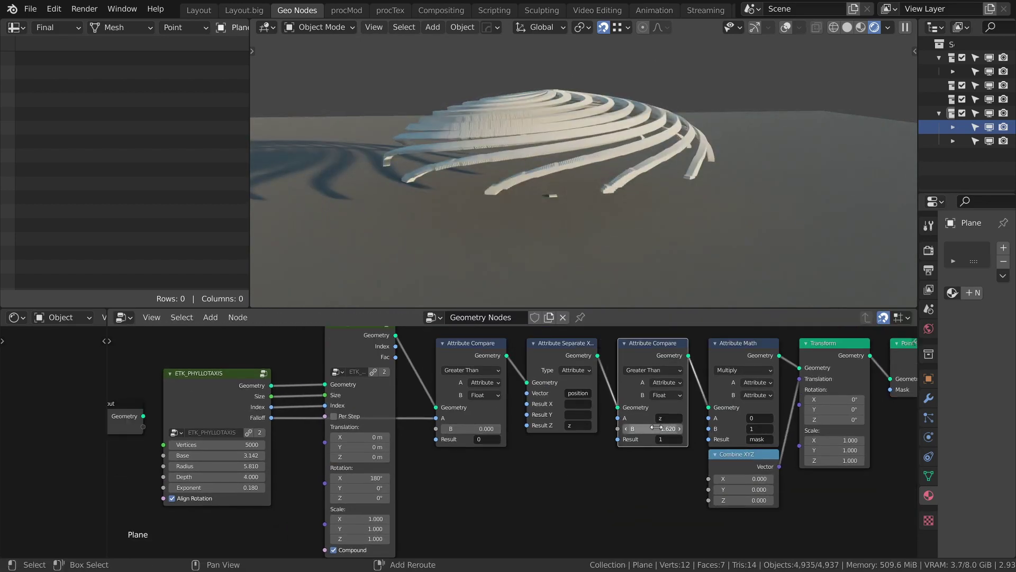
# Drive the z threshold with a Value of 2, feed it multiplied by -2 into Combine XYZ's Z, and set the Transform's Z scale to 2.
pyautogui.moveTo(614, 400)
pyautogui.click(749, 483)
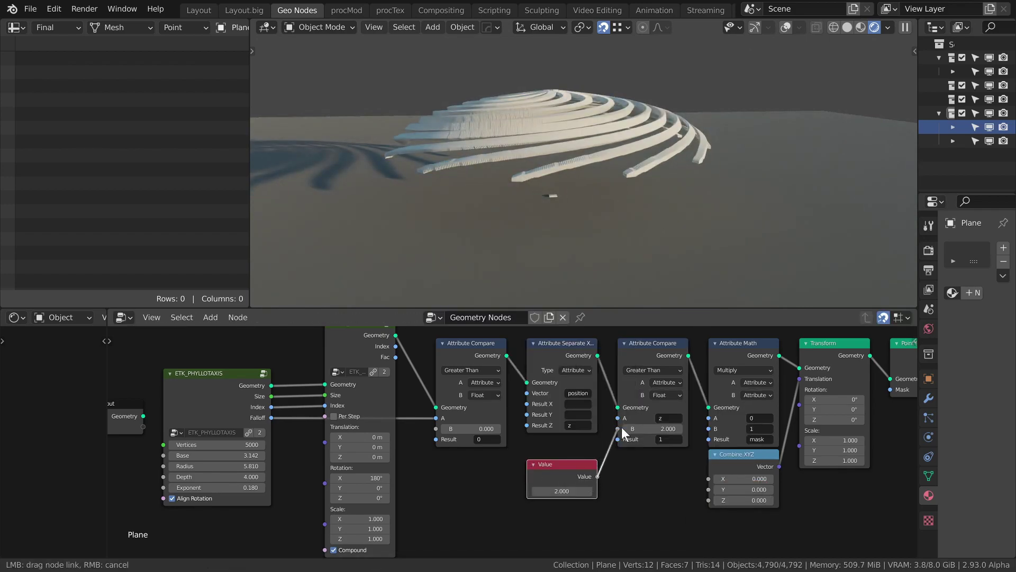
pyautogui.click(663, 480)
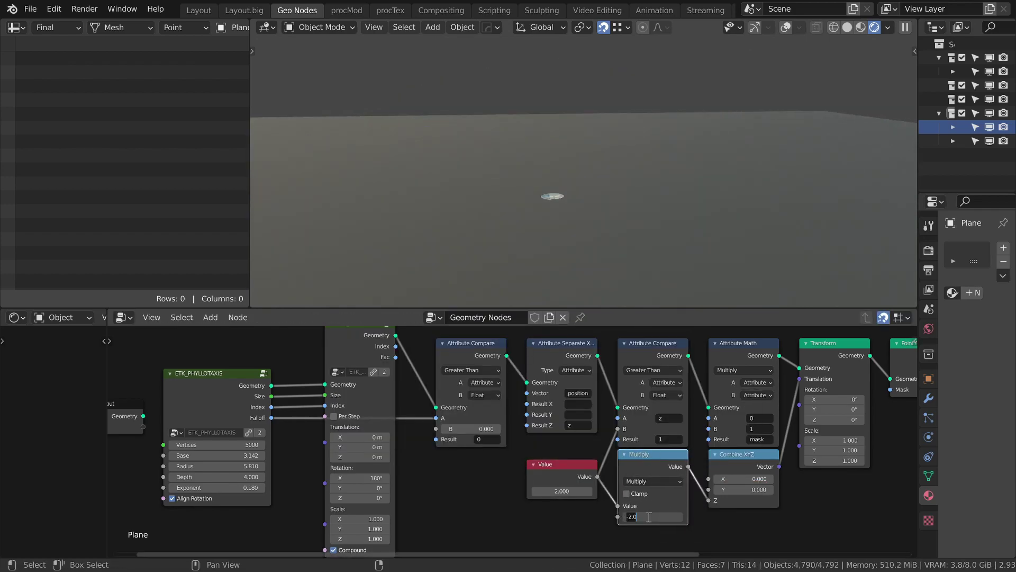
pyautogui.write('2')
pyautogui.press('Return')
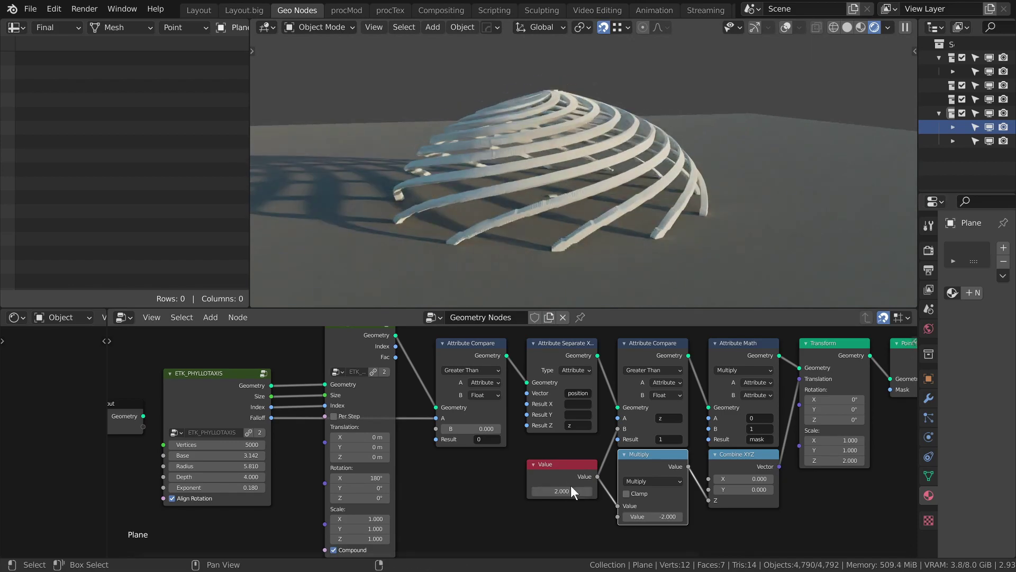
# Try to drive the Transform's scale with a duplicated Combine XYZ, using X and Y of 1 and Z from the Value node.
pyautogui.hotkey('shift', 'd')
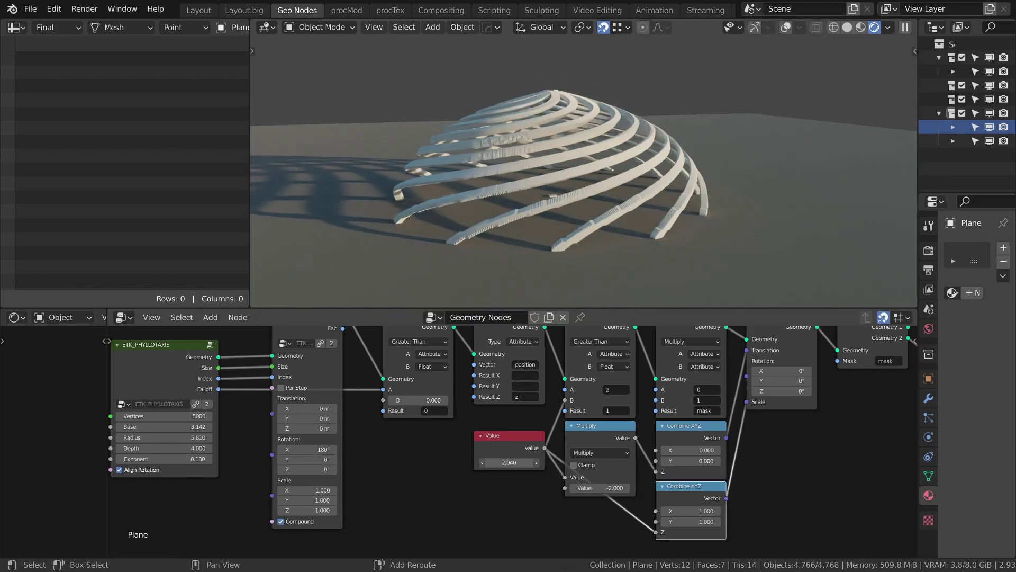
pyautogui.moveTo(509, 462); pyautogui.dragTo(550, 462)
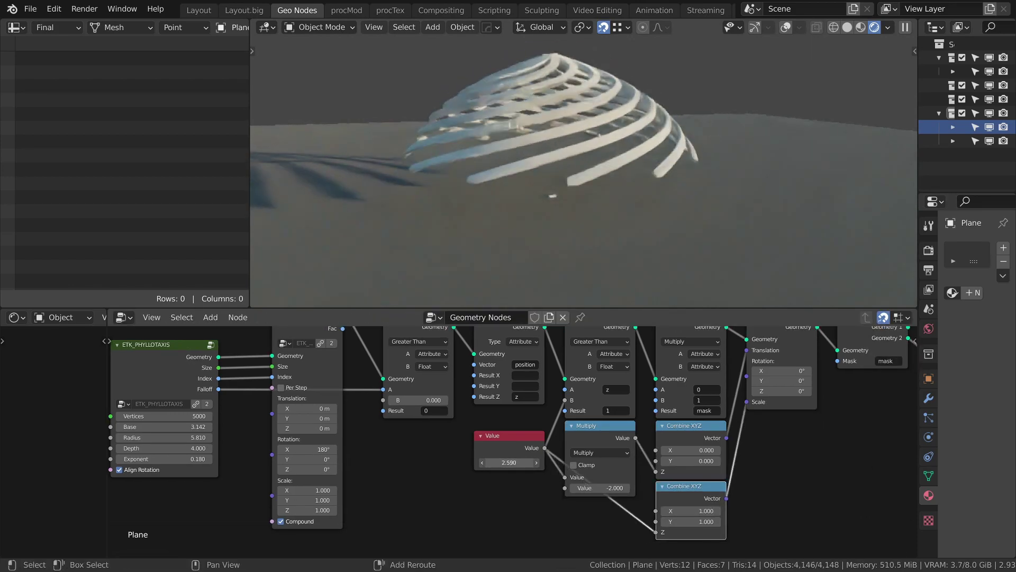
pyautogui.moveTo(551, 462); pyautogui.dragTo(519, 462)
pyautogui.keyDown('alt'); pyautogui.moveTo(691, 486); pyautogui.dragTo(794, 459); pyautogui.keyUp('alt')
pyautogui.press('x')
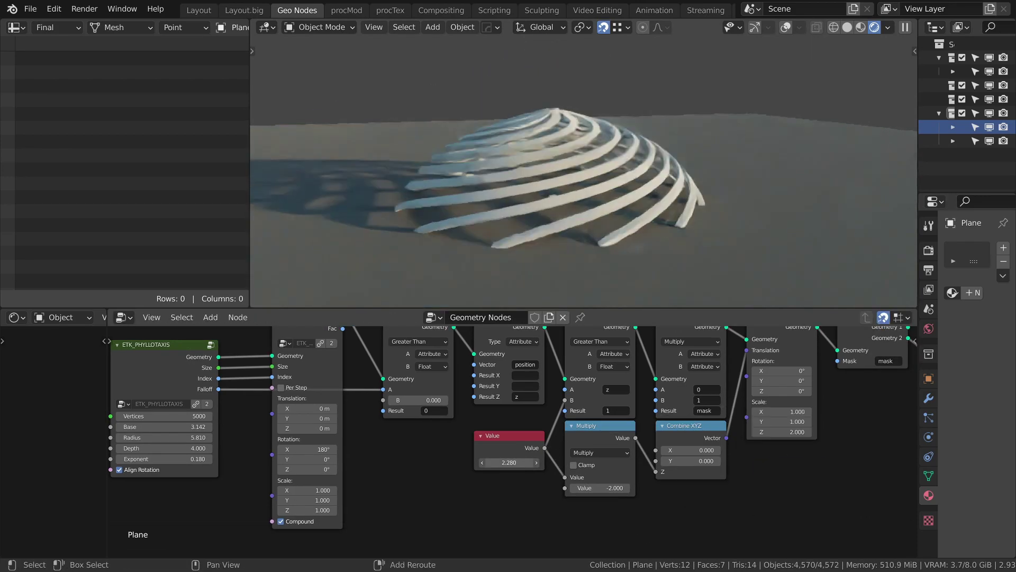
# Set the Value node to 2.19 and the stepped transform's scale to 2 on all axes.
pyautogui.moveTo(510, 462); pyautogui.dragTo(503, 462)
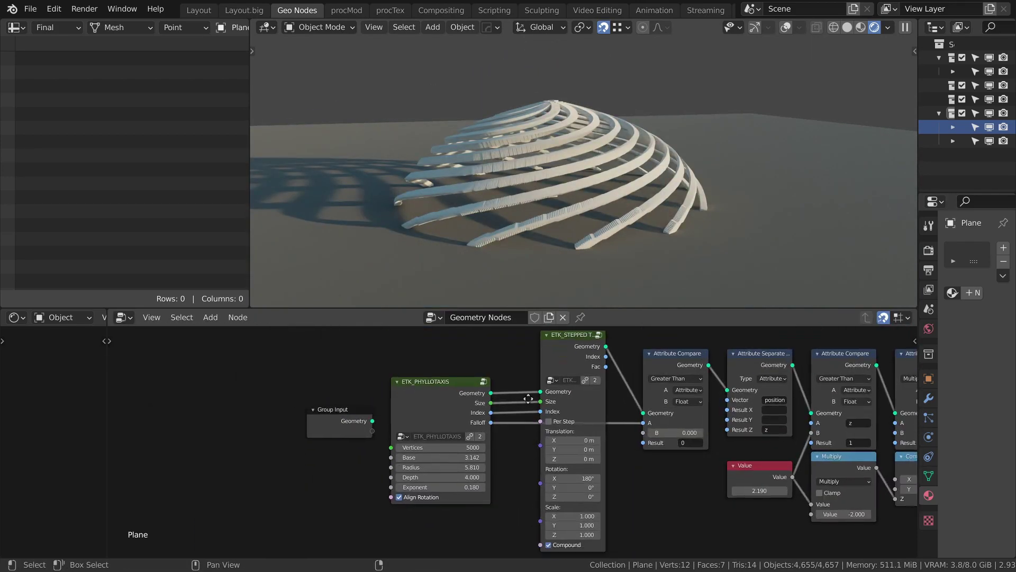
# Delete the unused Group Input node.
pyautogui.moveTo(418, 401); pyautogui.dragTo(288, 416)
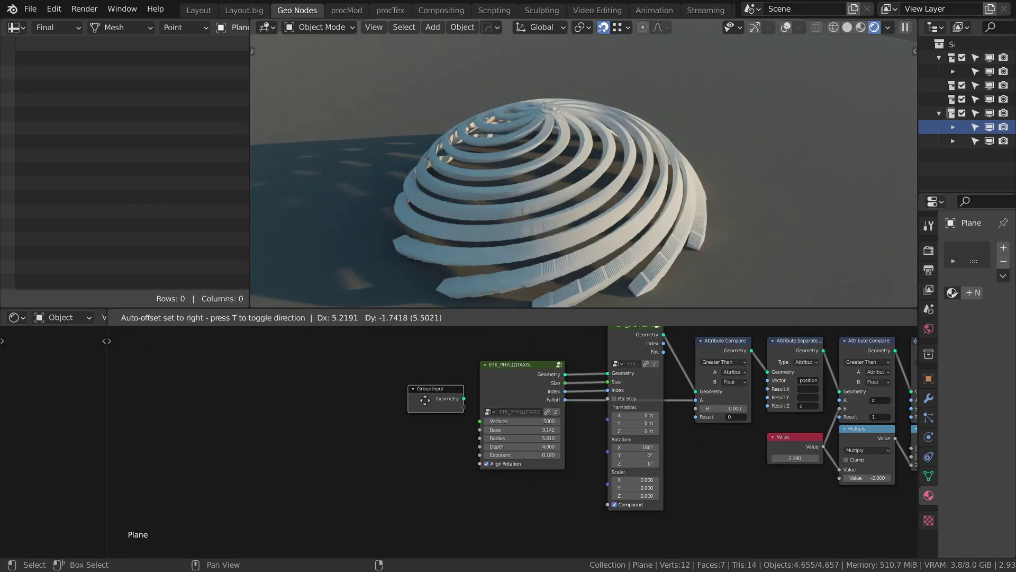
pyautogui.press('x')
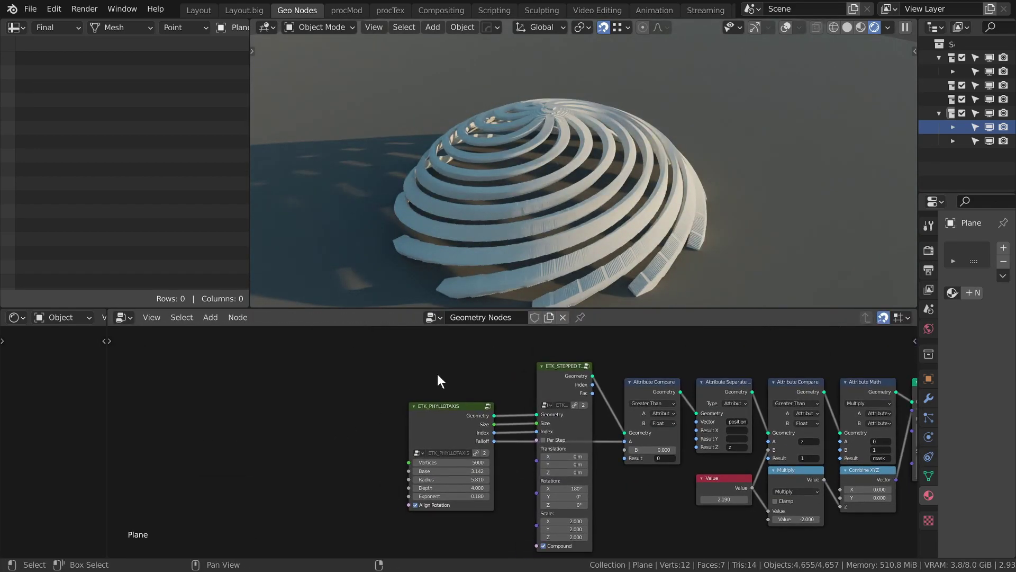
# Duplicate ETK_PHYLLOTAXIS and insert a Join Geometry node between the connected phyllotaxis and ETK_STEPPED TRANSFORM.
pyautogui.moveTo(648, 361); pyautogui.dragTo(602, 386)
pyautogui.hotkey('shift', 'd')
pyautogui.click(528, 359)
pyautogui.moveTo(386, 390); pyautogui.dragTo(529, 478)
pyautogui.moveTo(514, 463); pyautogui.dragTo(392, 471)
pyautogui.hotkey('shift', 'a')
pyautogui.moveTo(492, 378)
pyautogui.click(589, 381)
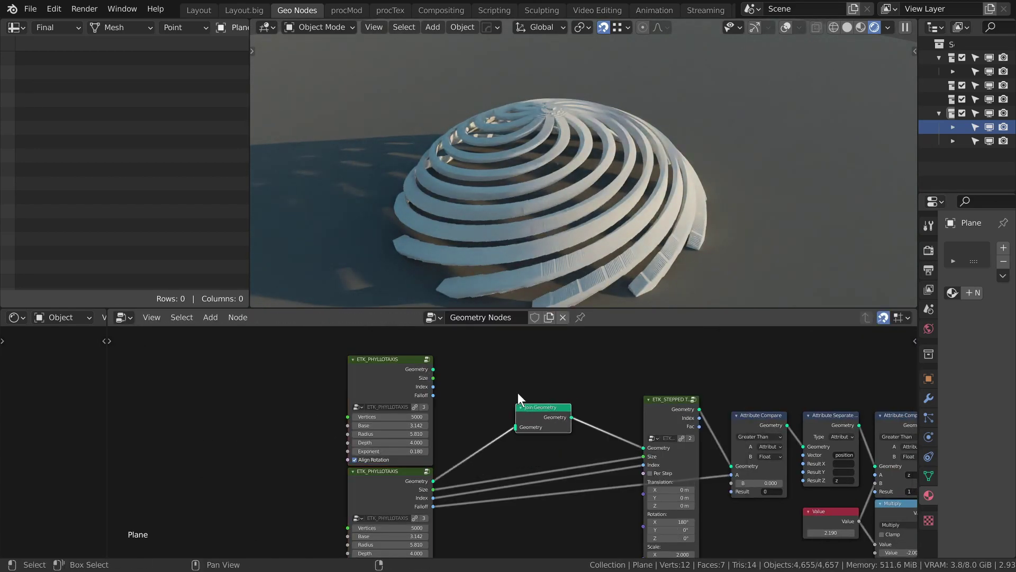
# Duplicate the Value and Multiply nodes and place the copies in front of the two ETK_PHYLLOTAXIS nodes.
pyautogui.moveTo(351, 482); pyautogui.dragTo(549, 440, button='middle')
pyautogui.scroll(-2, 549, 440)
pyautogui.moveTo(783, 487); pyautogui.dragTo(604, 458, button='middle')
pyautogui.moveTo(753, 472); pyautogui.dragTo(852, 439)
pyautogui.hotkey('shift', 'd')
pyautogui.click(267, 391)
# Drive one phyllotaxis Base directly and the other through Multiply by -1, with the Value node set to 2.59.
pyautogui.scroll(8, 267, 392)
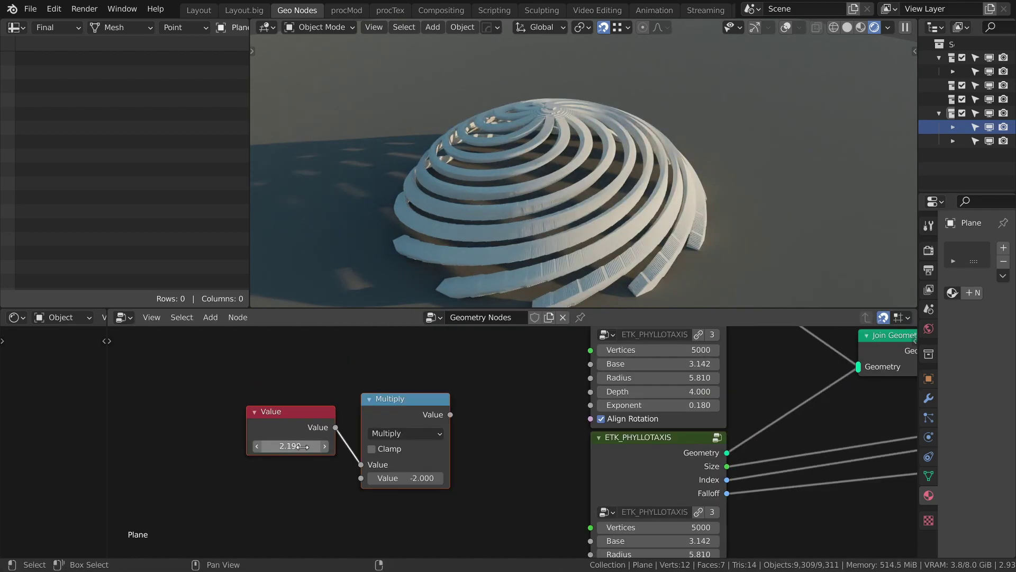
pyautogui.moveTo(450, 415); pyautogui.dragTo(591, 541)
pyautogui.moveTo(336, 428); pyautogui.dragTo(495, 466)
pyautogui.moveTo(290, 446); pyautogui.dragTo(306, 447)
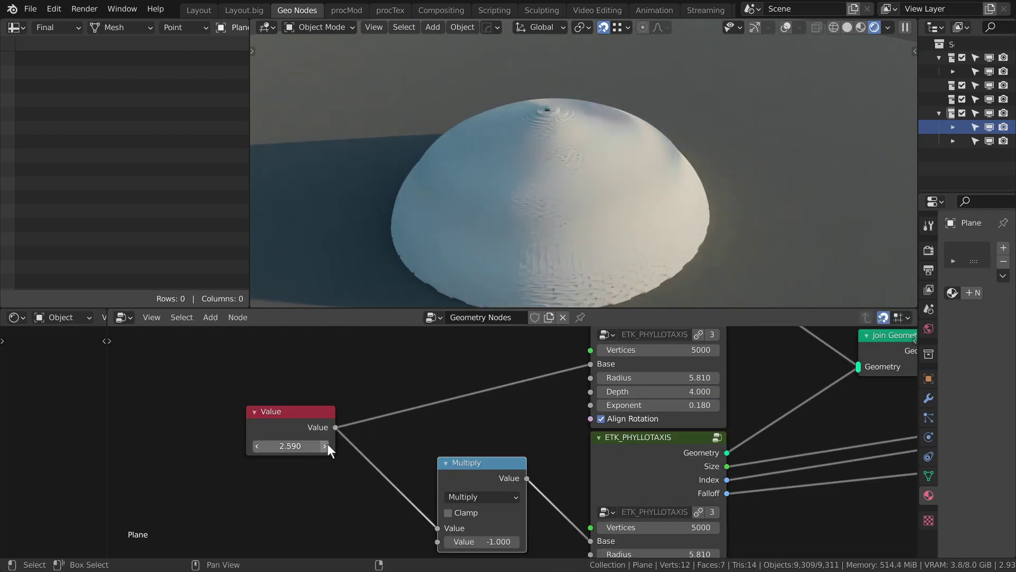
# Set the ETK_STEPPED TRANSFORM's scale to 0.2 on all three axes.
pyautogui.moveTo(875, 491); pyautogui.dragTo(290, 410, button='middle')
pyautogui.scroll(-1, 289, 409)
pyautogui.moveTo(513, 504); pyautogui.dragTo(513, 480)
pyautogui.write('0.2')
pyautogui.press('Return')
# Add a Remesh modifier in Voxel mode to the dome with a 0.03 m voxel size and smooth shading.
pyautogui.moveTo(518, 196); pyautogui.dragTo(530, 119, button='middle')
pyautogui.click(928, 398)
pyautogui.click(977, 279)
pyautogui.click(736, 468)
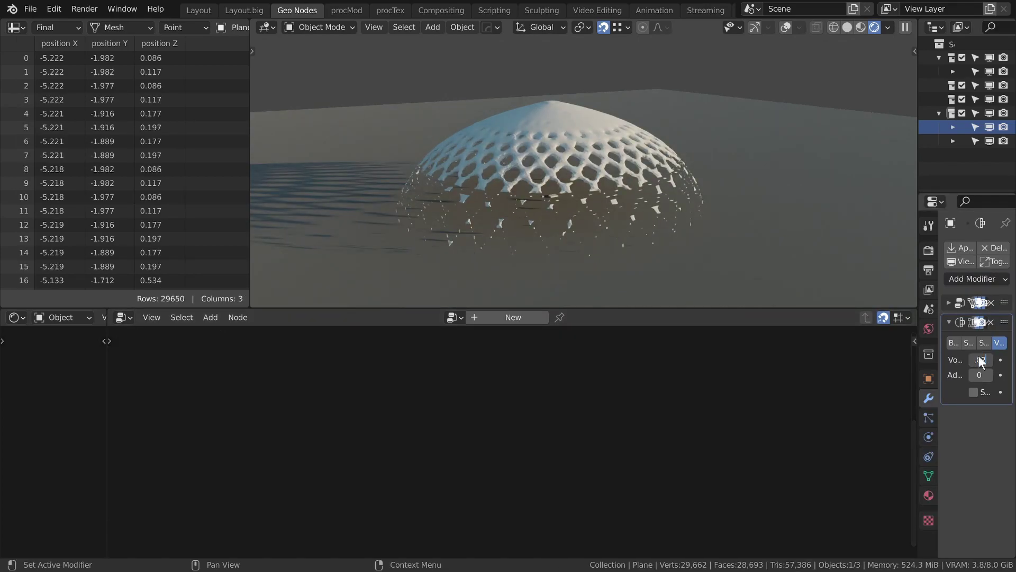
pyautogui.press('Return')
pyautogui.click(984, 362)
pyautogui.click(973, 392)
pyautogui.moveTo(551, 175); pyautogui.dragTo(553, 198, button='middle')
pyautogui.click(582, 222)
pyautogui.click(571, 196)
# Set the B threshold of the Attribute Compare node after ETK_STEPPED TRANSFORM to 0.3.
pyautogui.click(959, 303)
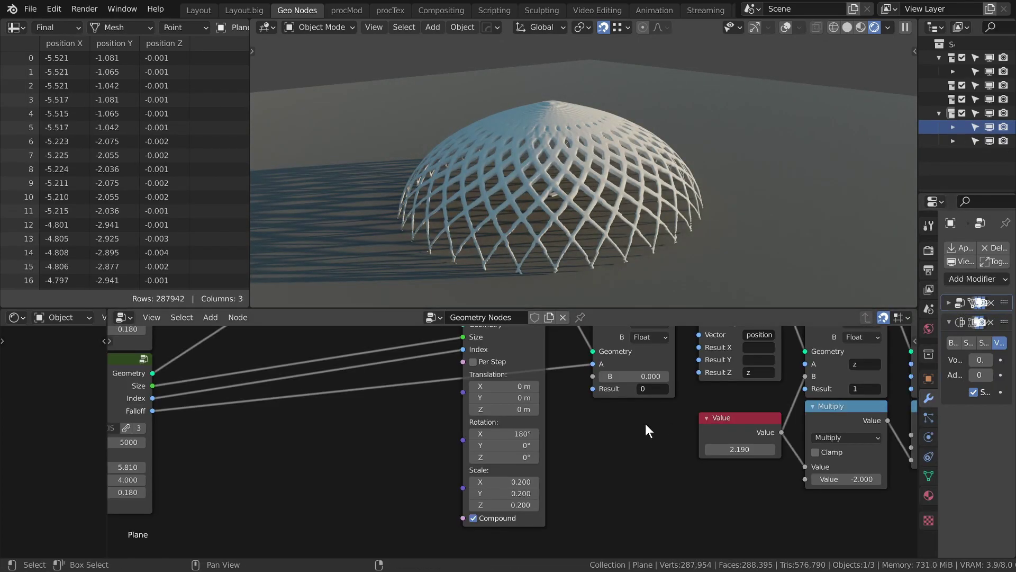
pyautogui.moveTo(423, 413); pyautogui.dragTo(784, 466, button='middle')
pyautogui.moveTo(612, 170); pyautogui.dragTo(706, 198, button='middle')
pyautogui.moveTo(688, 381); pyautogui.dragTo(344, 439, button='middle')
pyautogui.moveTo(706, 198); pyautogui.dragTo(708, 249, button='middle')
pyautogui.scroll(10, 533, 481)
pyautogui.moveTo(533, 481); pyautogui.dragTo(605, 386, button='middle')
pyautogui.moveTo(582, 478)
pyautogui.mouseDown()
pyautogui.moveTo(636, 478)
pyautogui.moveTo(598, 477)
pyautogui.mouseUp()
pyautogui.click(581, 476)
pyautogui.write('0.3')
pyautogui.press('Return')
pyautogui.scroll(-3, 590, 137)
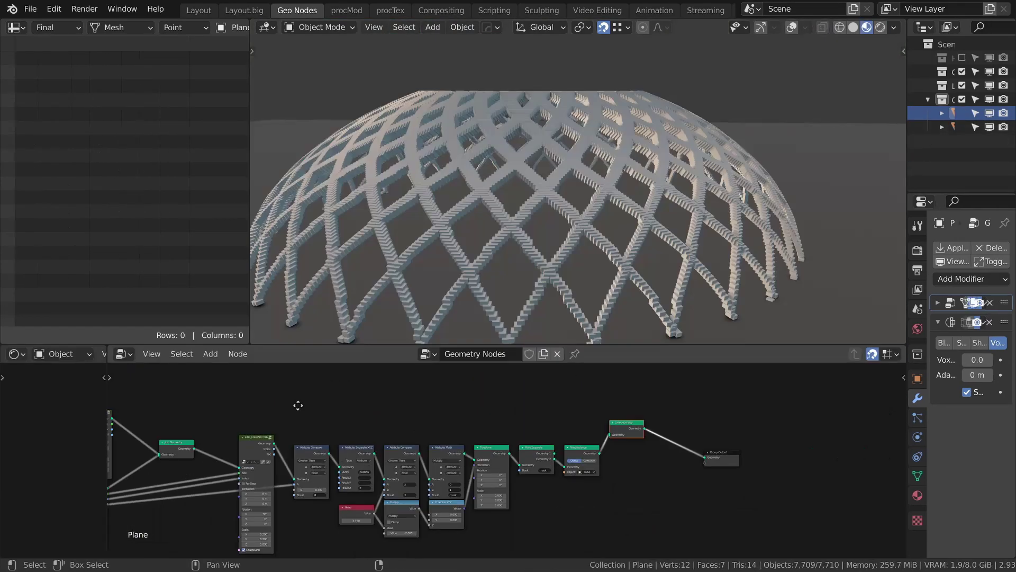
# Duplicate ETK_PHYLLOTAXIS and Join Geometry, and join the copied phyllotaxis with the Point Separate output ahead of Point Instance.
pyautogui.moveTo(298, 405); pyautogui.dragTo(624, 399, button='middle')
pyautogui.click(411, 483)
pyautogui.hotkey('shift', 'd')
pyautogui.moveTo(503, 445); pyautogui.dragTo(306, 406, button='middle')
pyautogui.press('g')
pyautogui.click(486, 429)
pyautogui.moveTo(485, 429); pyautogui.dragTo(307, 413, button='middle')
pyautogui.moveTo(258, 374); pyautogui.dragTo(647, 450)
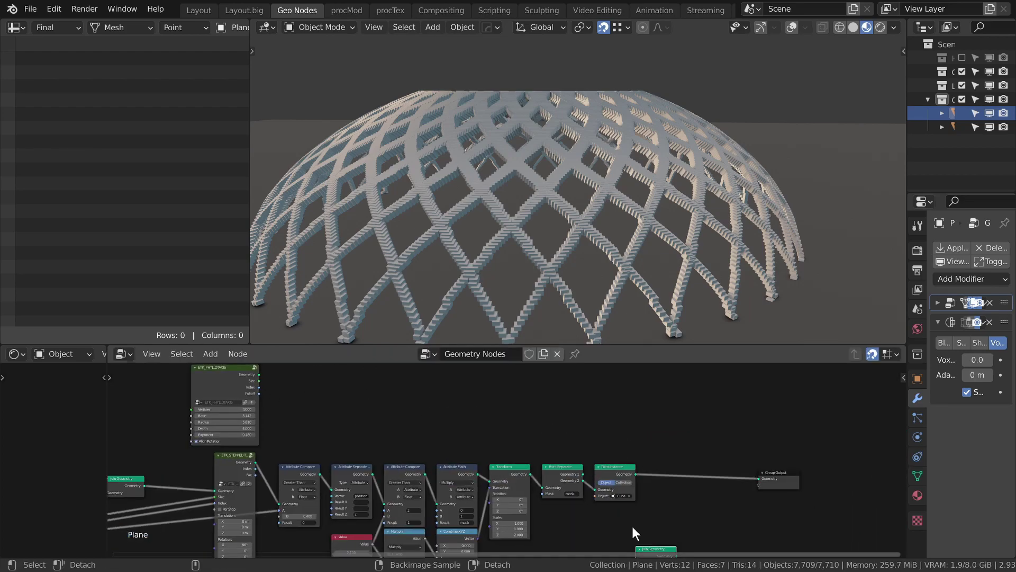
pyautogui.moveTo(534, 397); pyautogui.dragTo(528, 444)
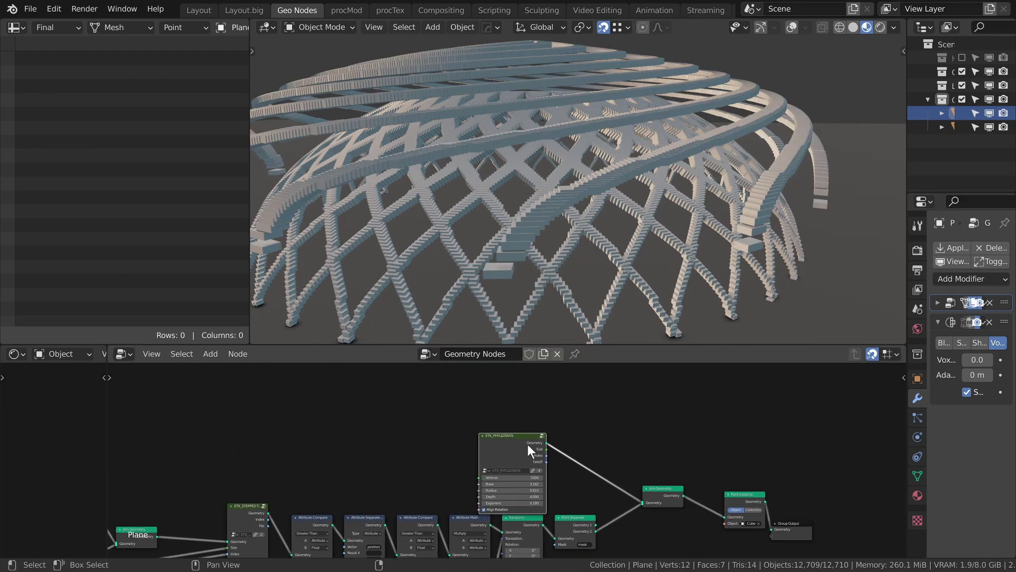
# Adjust the added ETK_PHYLLOTAXIS to 2000 vertices, Base 3.542, Radius 4.95, Depth 4.02 and Exponent 0.61.
pyautogui.scroll(3, 561, 461)
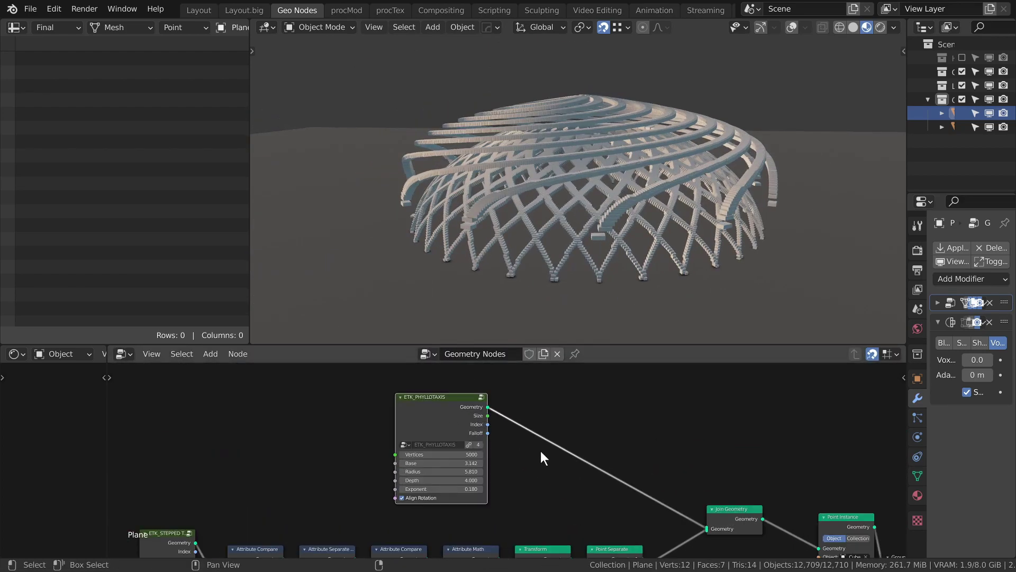
pyautogui.moveTo(439, 488); pyautogui.dragTo(460, 480)
pyautogui.moveTo(464, 471); pyautogui.dragTo(418, 471)
pyautogui.scroll(4, 627, 212)
pyautogui.moveTo(627, 201); pyautogui.dragTo(624, 228, button='middle')
pyautogui.moveTo(463, 464); pyautogui.dragTo(485, 465)
pyautogui.hotkey('ctrl', 'z')
pyautogui.hotkey('ctrl', 'z')
pyautogui.hotkey('ctrl', 'z')
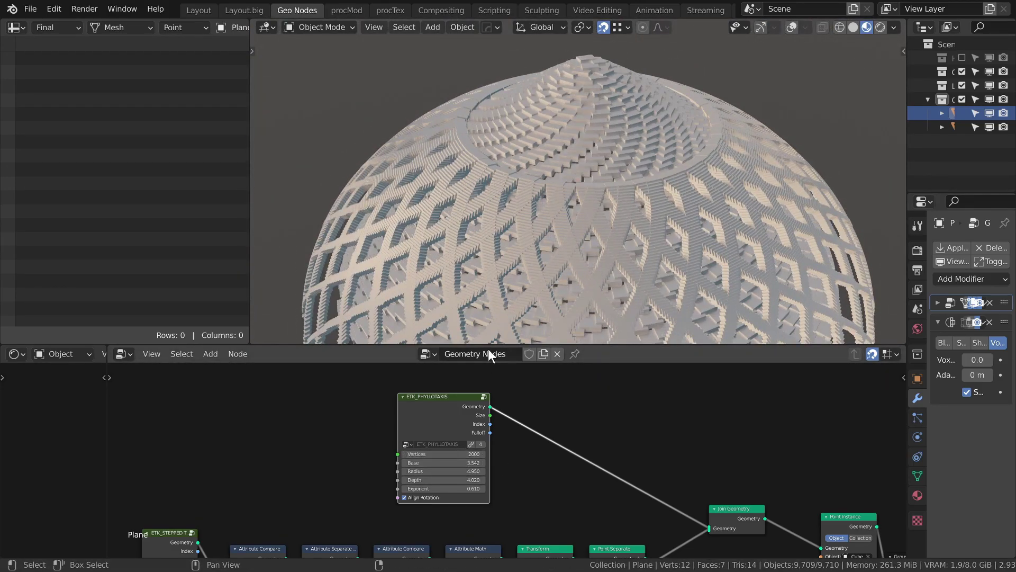
# Increase the Base of the added ETK_PHYLLOTAXIS to spread its strips into separate spirals.
pyautogui.scroll(-3, 573, 162)
pyautogui.moveTo(572, 162); pyautogui.dragTo(486, 206, button='middle')
pyautogui.moveTo(483, 463); pyautogui.dragTo(542, 463)
pyautogui.moveTo(561, 143); pyautogui.dragTo(709, 127, button='middle')
pyautogui.click(484, 463)
pyautogui.click(485, 463)
pyautogui.click(484, 463)
pyautogui.click(485, 463)
pyautogui.click(484, 463)
pyautogui.click(484, 463)
pyautogui.click(484, 464)
pyautogui.moveTo(484, 288); pyautogui.dragTo(485, 247, button='middle')
# Duplicate the added ETK_PHYLLOTAXIS, collapse the original, and link the copy's Geometry into the same Join Geometry node.
pyautogui.hotkey('shift', 'd')
pyautogui.click(371, 405)
pyautogui.scroll(-3, 374, 372)
pyautogui.click(411, 411)
pyautogui.moveTo(412, 414); pyautogui.dragTo(432, 469)
pyautogui.scroll(3, 495, 436)
pyautogui.moveTo(299, 392); pyautogui.dragTo(568, 531)
# Set the copied ETK_PHYLLOTAXIS to 1795 vertices and collapse its node.
pyautogui.scroll(1, 392, 450)
pyautogui.moveTo(391, 450); pyautogui.dragTo(437, 449, button='middle')
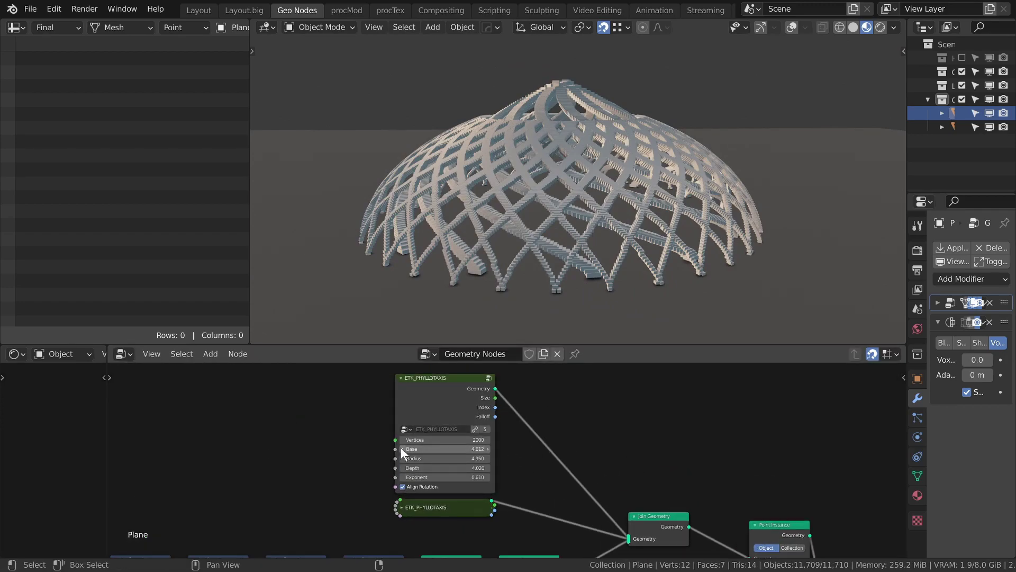
pyautogui.keyDown('shift'); pyautogui.moveTo(445, 439); pyautogui.dragTo(461, 440); pyautogui.keyUp('shift')
pyautogui.moveTo(664, 166); pyautogui.dragTo(669, 211, button='middle')
pyautogui.scroll(-2, 673, 410)
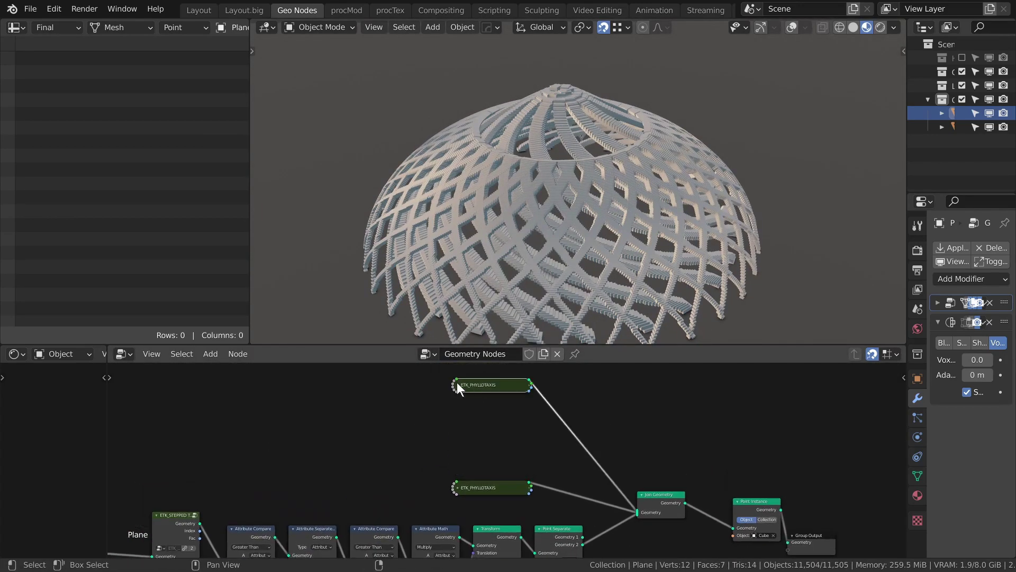
pyautogui.click(457, 384)
# Combine the two collapsed ETK_PHYLLOTAXIS nodes in their own Join Geometry node feeding the final Join Geometry.
pyautogui.moveTo(460, 385); pyautogui.dragTo(461, 466)
pyautogui.moveTo(641, 486); pyautogui.dragTo(610, 428, button='middle')
pyautogui.moveTo(473, 389); pyautogui.dragTo(553, 436)
pyautogui.scroll(2, 550, 423)
pyautogui.moveTo(553, 422); pyautogui.dragTo(296, 426)
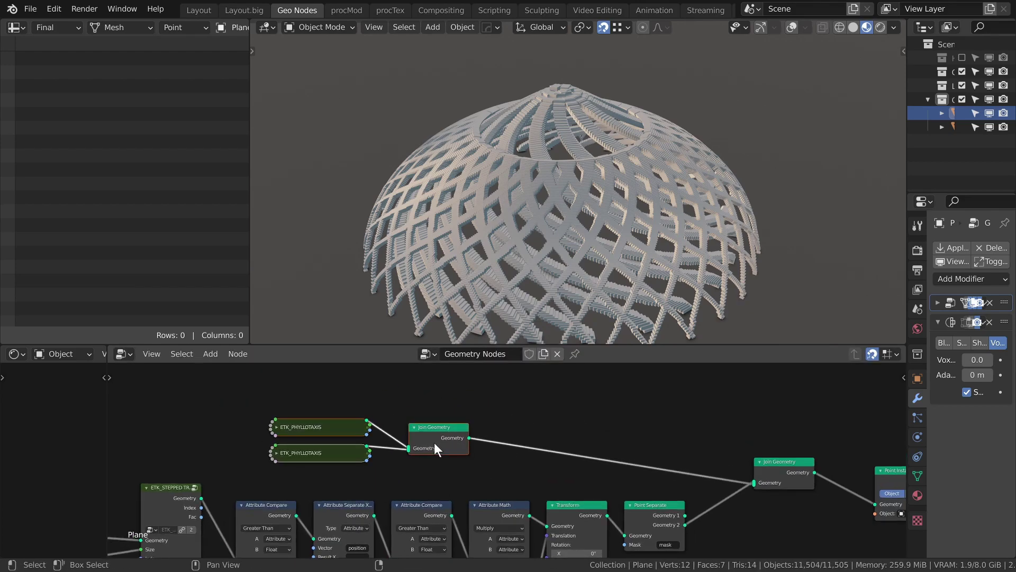
pyautogui.moveTo(456, 449); pyautogui.dragTo(478, 433, button='middle')
# Insert a duplicated Attribute Compare after the new Join Geometry, with the phyllotaxis Falloff as A and mask as the Result.
pyautogui.click(266, 445)
pyautogui.hotkey('shift', 'd')
pyautogui.click(490, 386)
pyautogui.moveTo(343, 415); pyautogui.dragTo(459, 444)
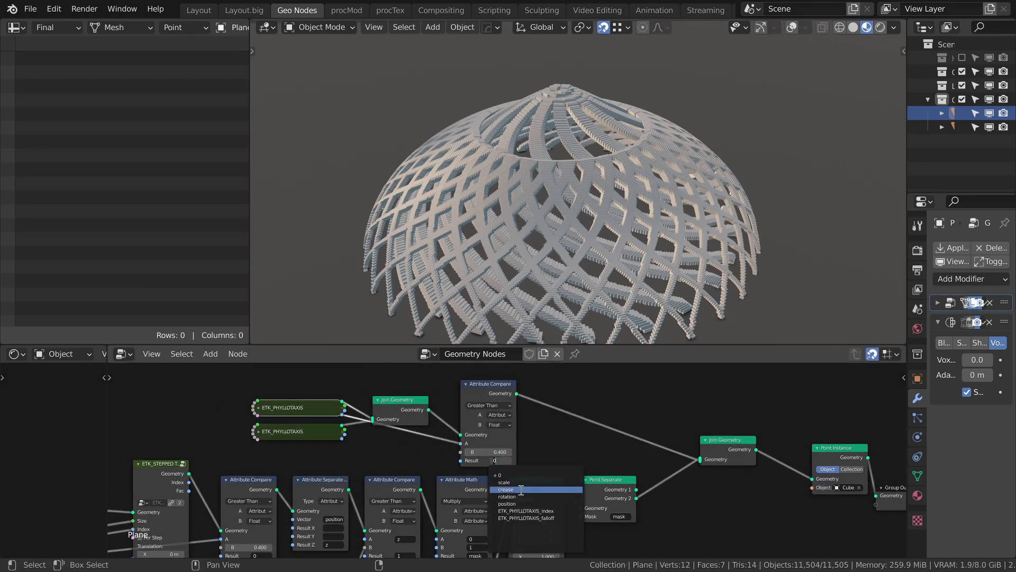
pyautogui.write('mask')
pyautogui.press('Return')
# Insert a duplicated Point Separate that passes only Geometry 2 to the final join, and set the new Attribute Compare's B to 0.12.
pyautogui.click(601, 480)
pyautogui.hotkey('shift', 'd')
pyautogui.click(569, 380)
pyautogui.moveTo(605, 394); pyautogui.dragTo(700, 459)
pyautogui.keyDown('ctrl'); pyautogui.moveTo(621, 390); pyautogui.dragTo(615, 397, button='right'); pyautogui.keyUp('ctrl')
pyautogui.moveTo(522, 482); pyautogui.dragTo(528, 483)
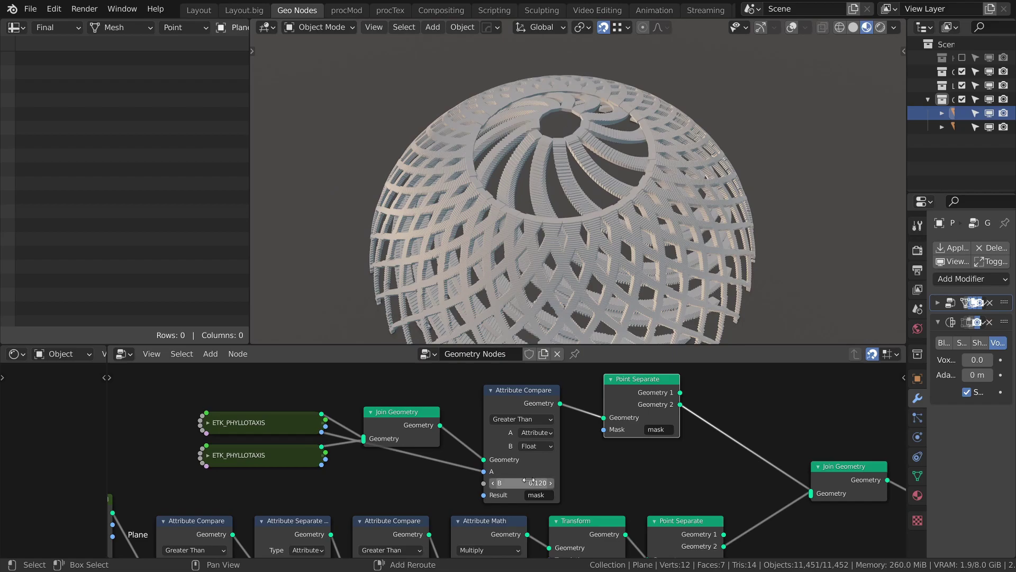
# Widen the Properties editor and briefly preview the remeshed dome in the viewport.
pyautogui.click(974, 322)
pyautogui.moveTo(907, 309); pyautogui.dragTo(867, 307)
pyautogui.moveTo(606, 238); pyautogui.dragTo(597, 191, button='middle')
pyautogui.click(189, 423)
pyautogui.moveTo(271, 480); pyautogui.dragTo(271, 453, button='middle')
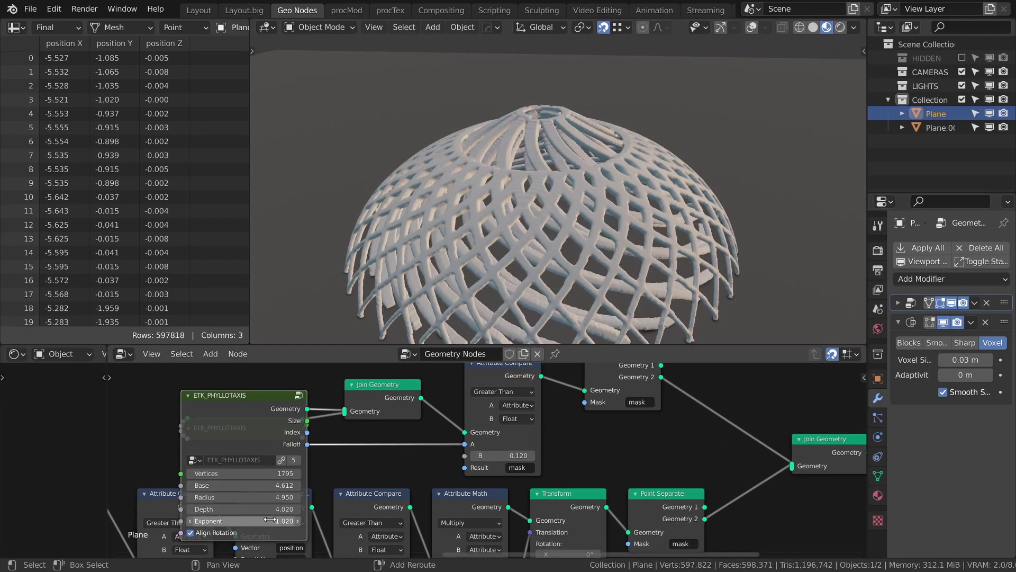
pyautogui.click(943, 322)
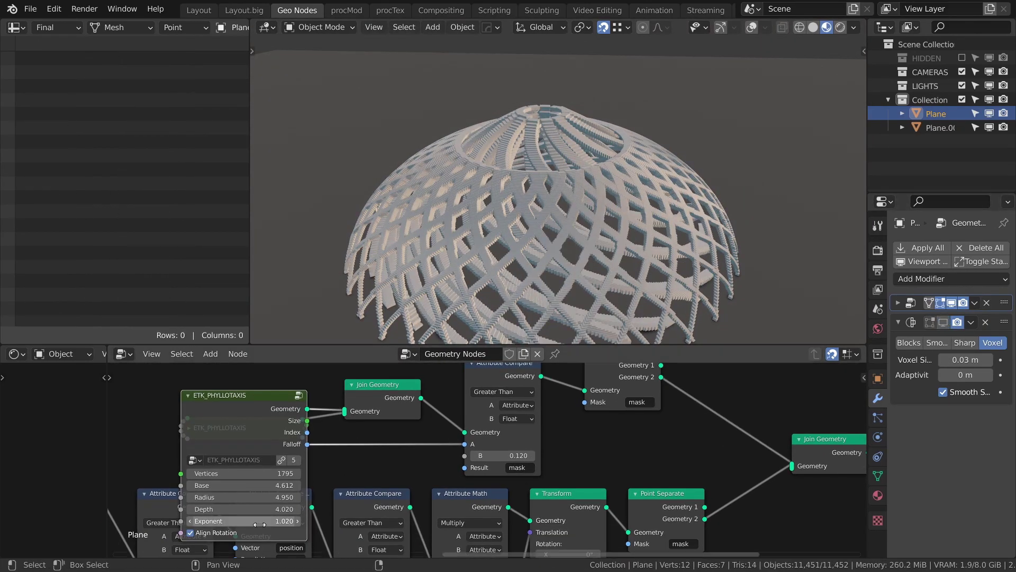
# Fine-tune the Radius of the lower collapsed ETK_PHYLLOTAXIS node and leave both phyllotaxis nodes collapsed.
pyautogui.click(189, 395)
pyautogui.click(188, 428)
pyautogui.click(233, 427)
pyautogui.moveTo(243, 508); pyautogui.dragTo(237, 466, button='middle')
pyautogui.moveTo(237, 487); pyautogui.dragTo(242, 487)
pyautogui.click(181, 386)
# Add a new plane to the scene and create a geometry nodes tree on it.
pyautogui.moveTo(415, 233); pyautogui.dragTo(505, 249, button='middle')
pyautogui.scroll(-3, 506, 248)
pyautogui.scroll(-2, 487, 402)
pyautogui.hotkey('shift', 'a')
pyautogui.click(657, 248)
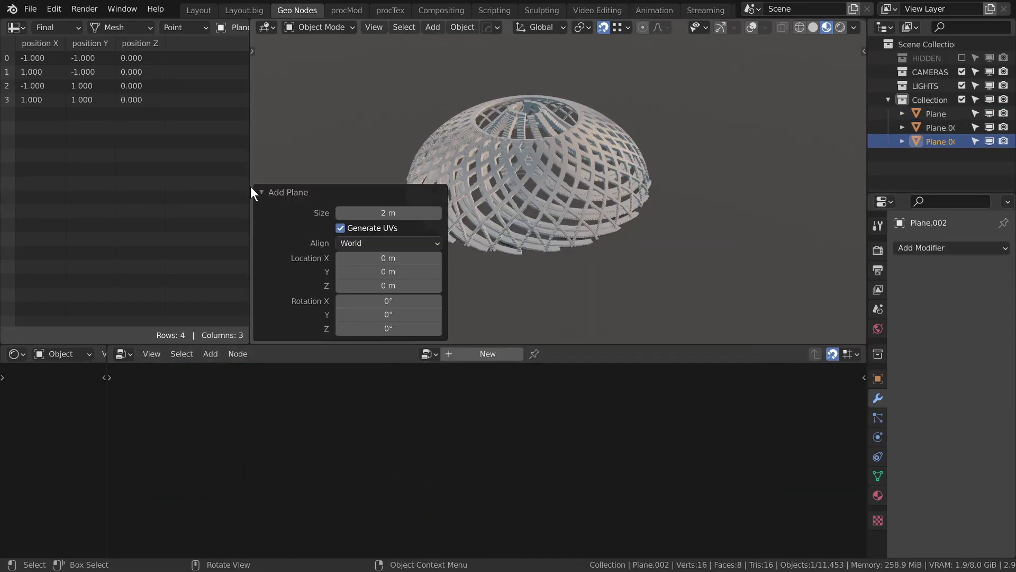
pyautogui.moveTo(251, 187); pyautogui.dragTo(339, 190, button='middle')
pyautogui.click(488, 354)
# Add an ETK_CIRCLE group, detach the Group Input, and link the circle's Geometry to the Group Output.
pyautogui.hotkey('shift', 'a')
pyautogui.moveTo(433, 507)
pyautogui.click(571, 281)
pyautogui.keyDown('alt'); pyautogui.moveTo(382, 479); pyautogui.dragTo(233, 455); pyautogui.keyUp('alt')
pyautogui.moveTo(665, 398); pyautogui.dragTo(415, 399)
pyautogui.moveTo(444, 413); pyautogui.dragTo(561, 471)
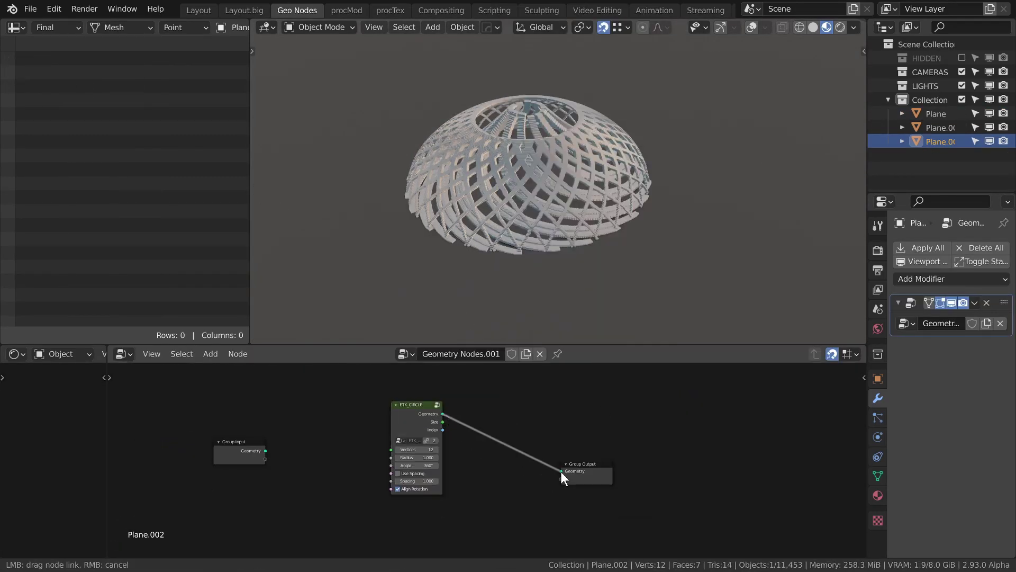
# Add another plane with its own new geometry nodes tree and rename the CAMERAS collection BrickWalls.
pyautogui.hotkey('shift', 'a')
pyautogui.click(488, 353)
pyautogui.hotkey('shift', 'a')
pyautogui.moveTo(467, 430)
pyautogui.doubleClick(921, 71)
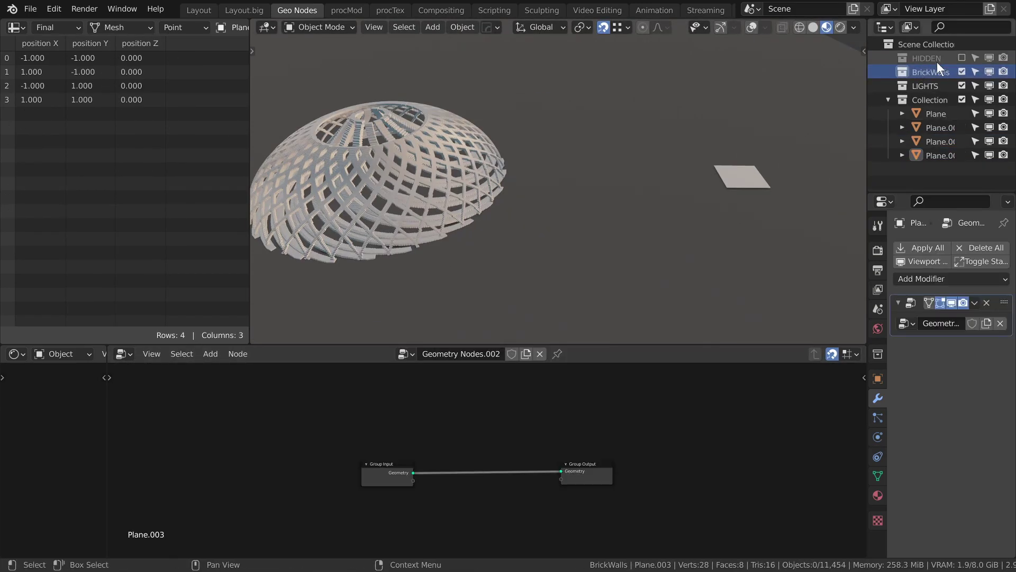
# Add an ETK_BRICK ARC group, detach the Group Input, and link the Wall output to the Group Output.
pyautogui.scroll(6, 483, 461)
pyautogui.hotkey('shift', 'a')
pyautogui.click(593, 417)
pyautogui.click(431, 385)
pyautogui.keyDown('alt'); pyautogui.moveTo(339, 469); pyautogui.dragTo(243, 454); pyautogui.keyUp('alt')
pyautogui.moveTo(488, 385); pyautogui.dragTo(369, 432)
pyautogui.moveTo(450, 477); pyautogui.dragTo(369, 448, button='middle')
pyautogui.moveTo(561, 425); pyautogui.dragTo(632, 425)
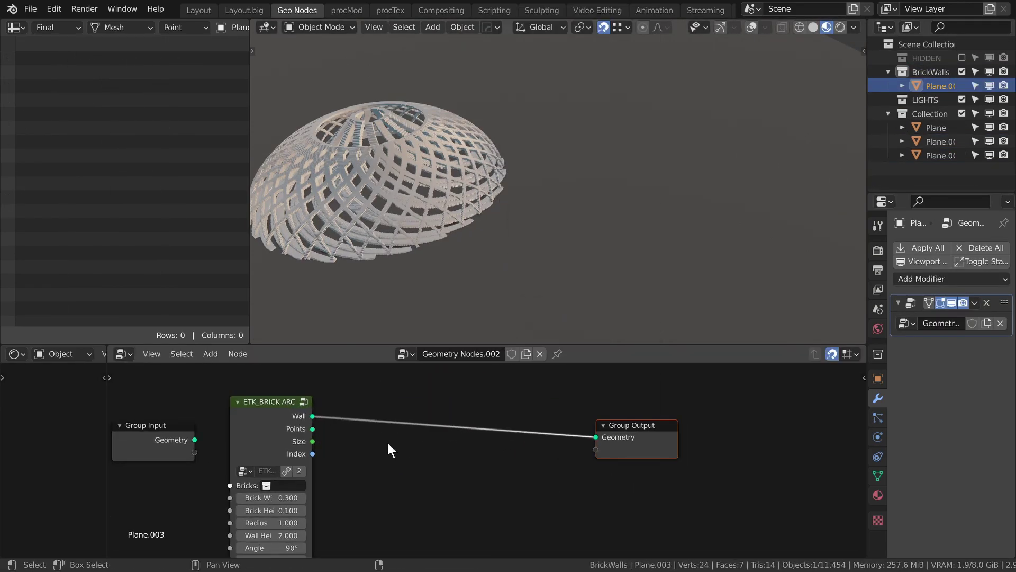
# Rename the LIGHTS collection Bricks and add a cube to it.
pyautogui.rightClick(911, 74)
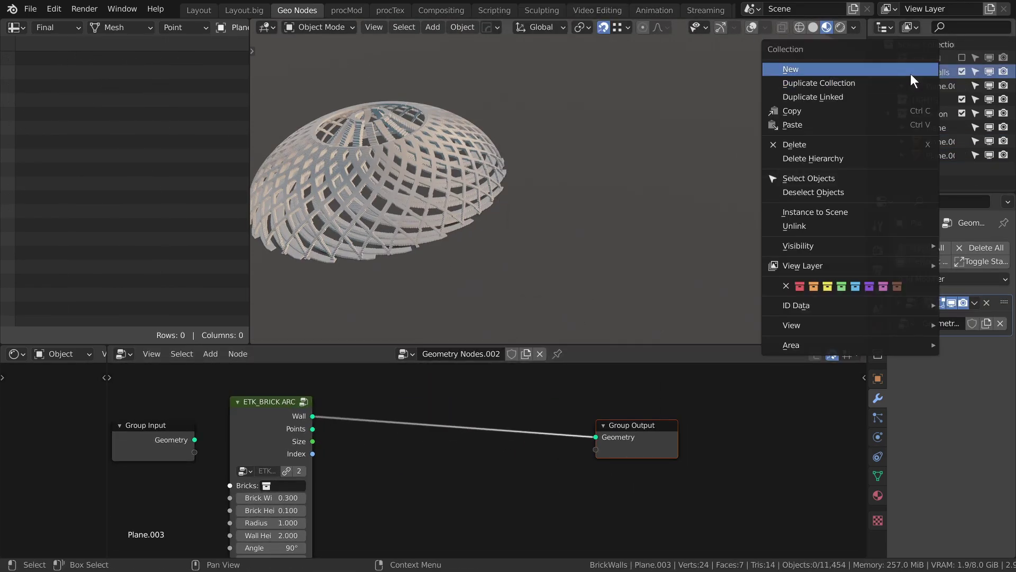
pyautogui.click(872, 127)
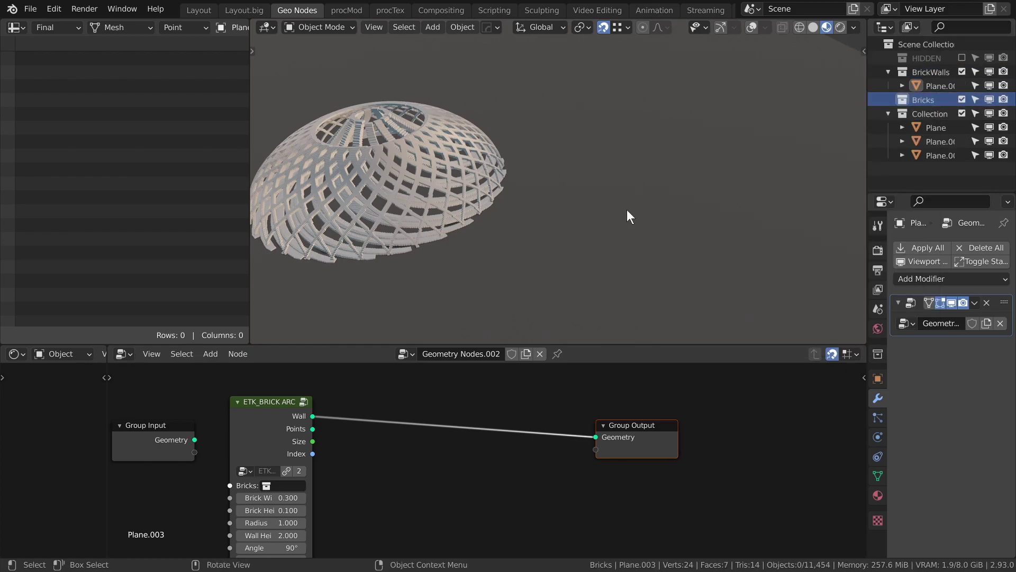
pyautogui.moveTo(385, 448); pyautogui.dragTo(478, 435, button='middle')
pyautogui.hotkey('shift', 'a')
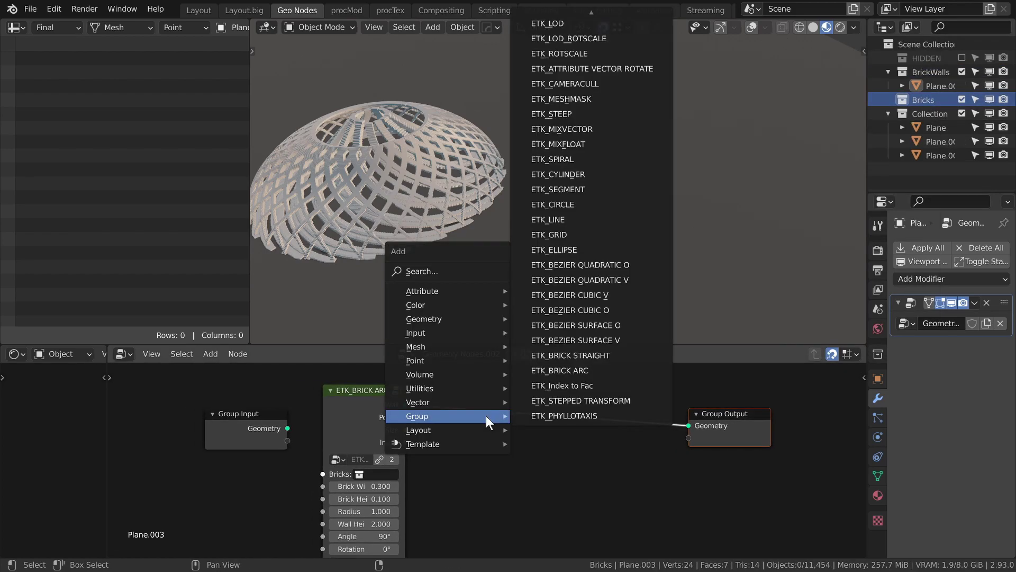
pyautogui.hotkey('shift', 'a')
pyautogui.click(643, 182)
# Set the cube's dimensions to 0.3 × 0.15 × 0.1 m and apply its scale to make a brick.
pyautogui.press('n')
pyautogui.doubleClick(776, 264)
pyautogui.write('.3')
pyautogui.press('Tab')
pyautogui.write('.15')
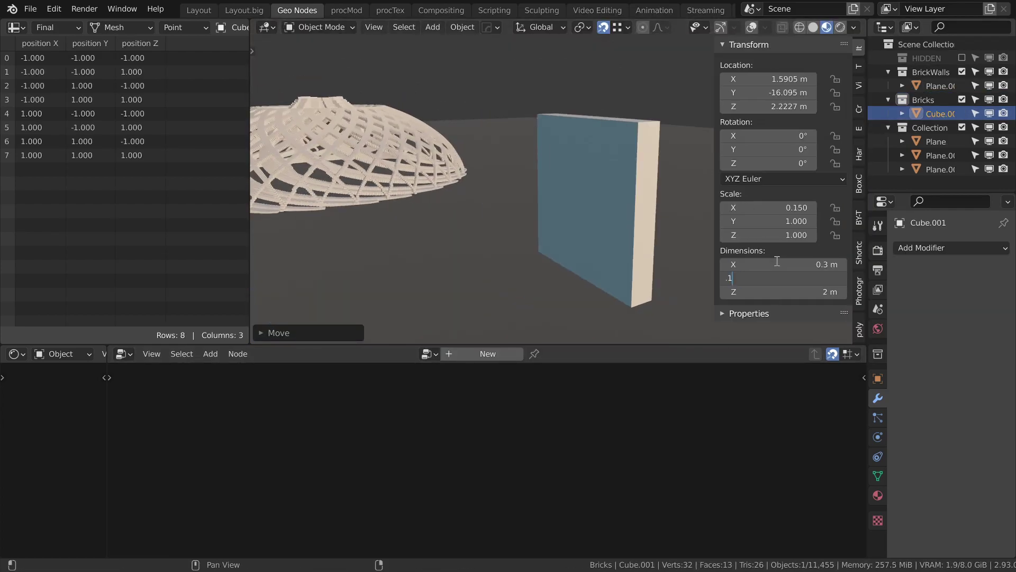
pyautogui.press('Tab')
pyautogui.write('.1')
pyautogui.press('Return')
pyautogui.press('KP_Decimal')
pyautogui.press('n')
pyautogui.hotkey('ctrl', 'a')
# Inset the brick's top and bottom faces and extrude them inward to form recesses.
pyautogui.press('Tab')
pyautogui.click(782, 27)
pyautogui.moveTo(569, 217); pyautogui.dragTo(582, 113, button='middle')
pyautogui.keyDown('shift'); pyautogui.click(576, 204); pyautogui.keyUp('shift')
pyautogui.moveTo(576, 204); pyautogui.dragTo(609, 297, button='middle')
pyautogui.press('i')
pyautogui.click(724, 151)
pyautogui.hotkey('alt', 'e')
pyautogui.click(757, 182)
pyautogui.keyDown('shift'); pyautogui.moveTo(627, 189); pyautogui.dragTo(682, 213, button='middle'); pyautogui.keyUp('shift')
pyautogui.moveTo(648, 207)
pyautogui.mouseDown(button='middle')
pyautogui.moveTo(688, 223)
pyautogui.moveTo(654, 201)
pyautogui.mouseUp(button='middle')
pyautogui.press('Tab')
# Add a Bevel modifier to the brick with an amount of 0.002 m and one segment.
pyautogui.click(951, 248)
pyautogui.click(751, 303)
pyautogui.moveTo(965, 355); pyautogui.dragTo(959, 355)
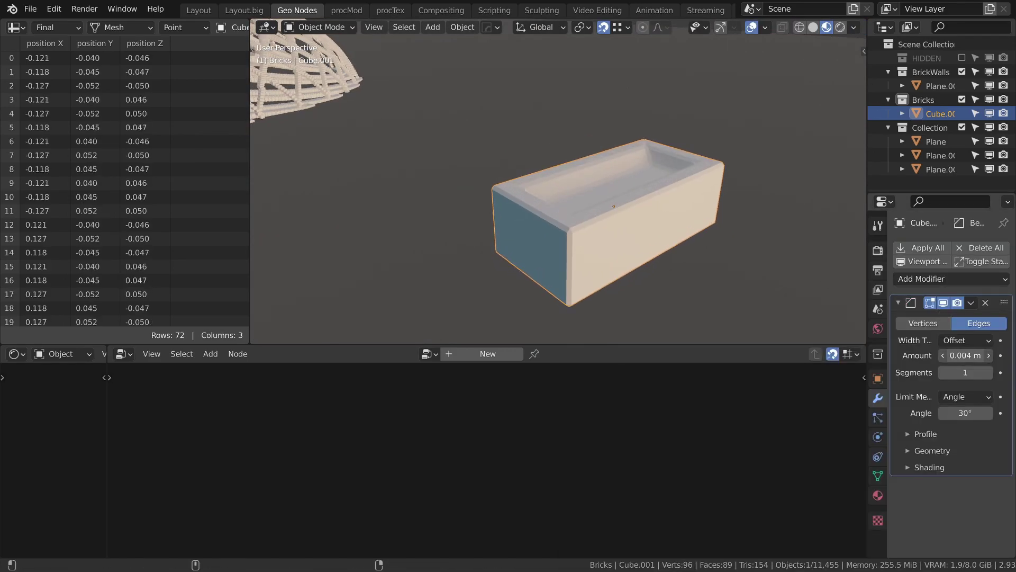
pyautogui.moveTo(728, 258); pyautogui.dragTo(726, 252, button='middle')
pyautogui.click(989, 372)
# Shade the brick smooth with Auto Smooth and enable Harden Normals on its bevel.
pyautogui.click(877, 476)
pyautogui.click(942, 506)
pyautogui.click(877, 398)
pyautogui.rightClick(622, 211)
pyautogui.click(622, 211)
pyautogui.moveTo(622, 223); pyautogui.dragTo(556, 254, button='middle')
pyautogui.press('Tab')
pyautogui.press('Tab')
pyautogui.moveTo(662, 222); pyautogui.dragTo(691, 193, button='middle')
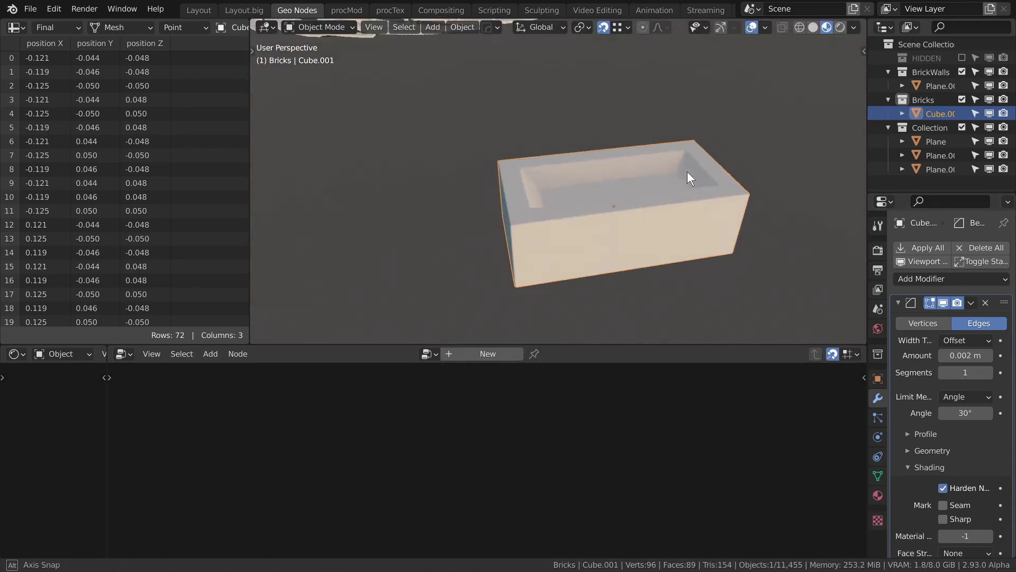
pyautogui.press('KP_Divide')
# Give the brick a new material with a dark red base color and enlarge the shader editor.
pyautogui.click(878, 496)
pyautogui.click(925, 294)
pyautogui.click(973, 427)
pyautogui.moveTo(911, 249); pyautogui.dragTo(932, 260)
pyautogui.moveTo(688, 217); pyautogui.dragTo(624, 254, button='middle')
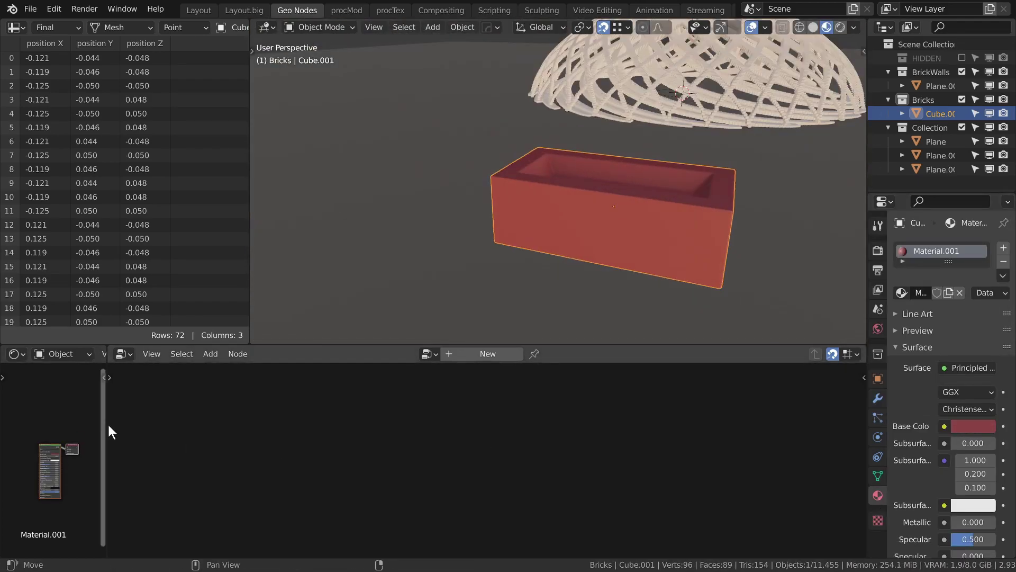
pyautogui.moveTo(108, 425); pyautogui.dragTo(581, 424)
pyautogui.press('q')
pyautogui.click(232, 332)
pyautogui.click(213, 428)
pyautogui.keyDown('ctrl'); pyautogui.keyDown('shift'); pyautogui.click(213, 428); pyautogui.keyUp('shift'); pyautogui.keyUp('ctrl')
pyautogui.press('x')
# Add a Geometry node and feed its Position into a Noise Texture with scale 6.7, detail 5 and roughness 1.
pyautogui.press('q')
pyautogui.hotkey('shift', 'a')
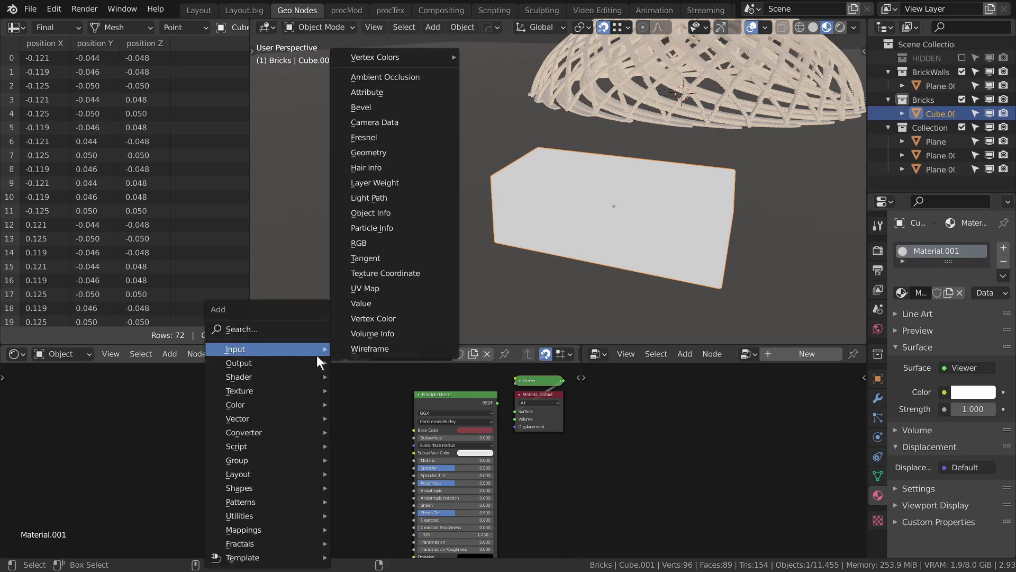
pyautogui.click(369, 153)
pyautogui.click(278, 466)
pyautogui.keyDown('ctrl'); pyautogui.keyDown('shift'); pyautogui.click(277, 465); pyautogui.keyUp('shift'); pyautogui.keyUp('ctrl')
pyautogui.moveTo(278, 466); pyautogui.dragTo(191, 453)
pyautogui.click(252, 450)
pyautogui.scroll(4, 285, 456)
pyautogui.moveTo(241, 476); pyautogui.dragTo(252, 475)
pyautogui.click(245, 486)
pyautogui.moveTo(235, 438); pyautogui.dragTo(217, 446)
pyautogui.keyDown('ctrl'); pyautogui.keyDown('shift'); pyautogui.click(218, 446); pyautogui.keyUp('shift'); pyautogui.keyUp('ctrl')
# Add a ColorRamp from dark red to orange-brown after the noise and link it to the Principled BSDF's Base Color.
pyautogui.hotkey('shift', 'a')
pyautogui.click(398, 408)
pyautogui.click(321, 448)
pyautogui.click(543, 419)
pyautogui.click(388, 479)
pyautogui.click(202, 436)
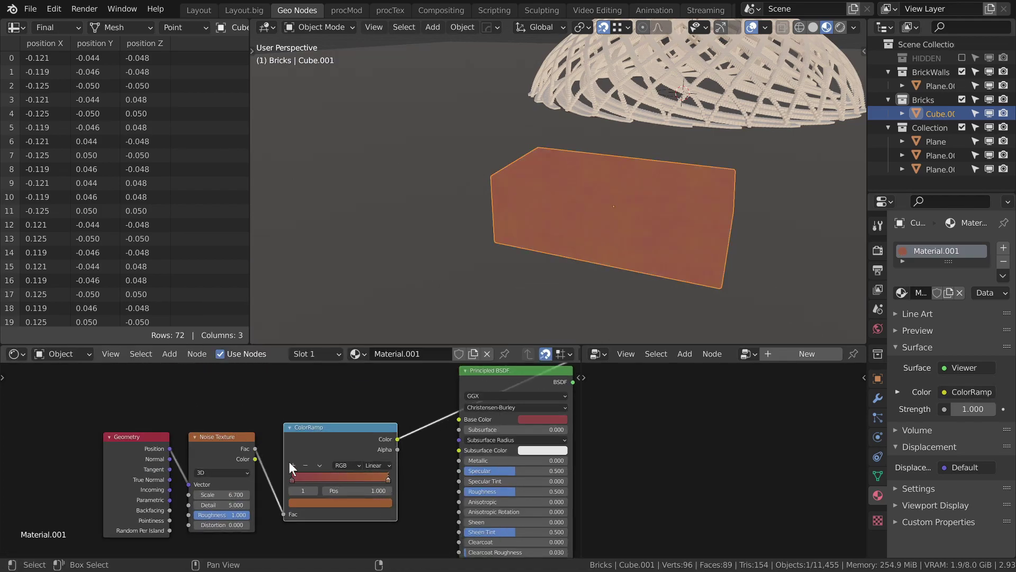
pyautogui.moveTo(398, 438); pyautogui.dragTo(459, 419)
pyautogui.keyDown('ctrl'); pyautogui.keyDown('shift'); pyautogui.click(487, 384); pyautogui.keyUp('shift'); pyautogui.keyUp('ctrl')
pyautogui.scroll(-2, 483, 386)
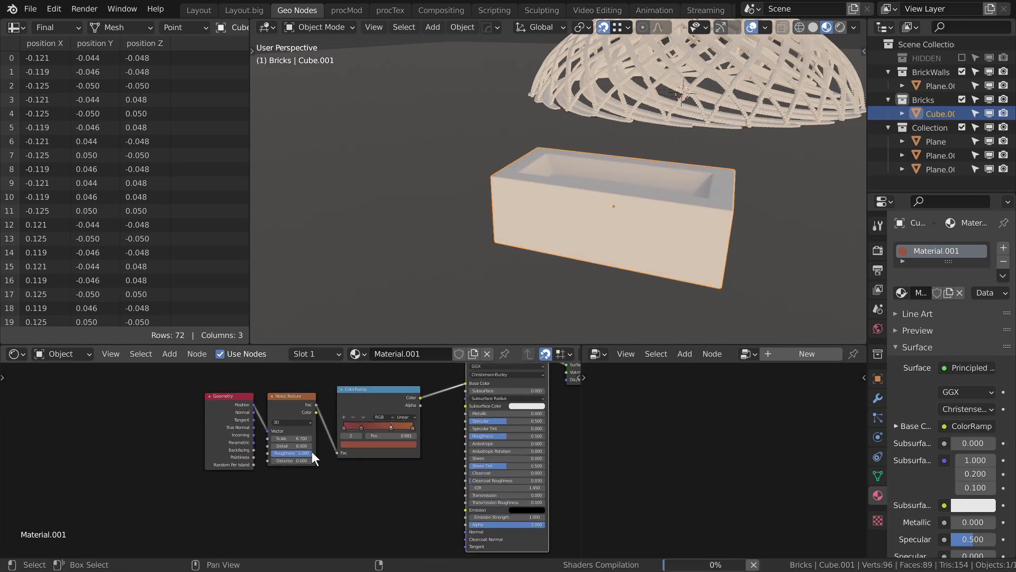
# Add a Separate HSV node fed by the Noise Texture's Color output and preview it.
pyautogui.hotkey('shift', 'a')
pyautogui.click(368, 382)
pyautogui.click(252, 481)
pyautogui.keyDown('ctrl'); pyautogui.keyDown('shift'); pyautogui.click(281, 511); pyautogui.keyUp('shift'); pyautogui.keyUp('ctrl')
pyautogui.moveTo(367, 419); pyautogui.dragTo(283, 424)
pyautogui.scroll(3, 493, 491)
# Insert an Overlay MixRGB node between the ColorRamp and Base Color, with H driving its factor and a grey-brown second color.
pyautogui.press('q')
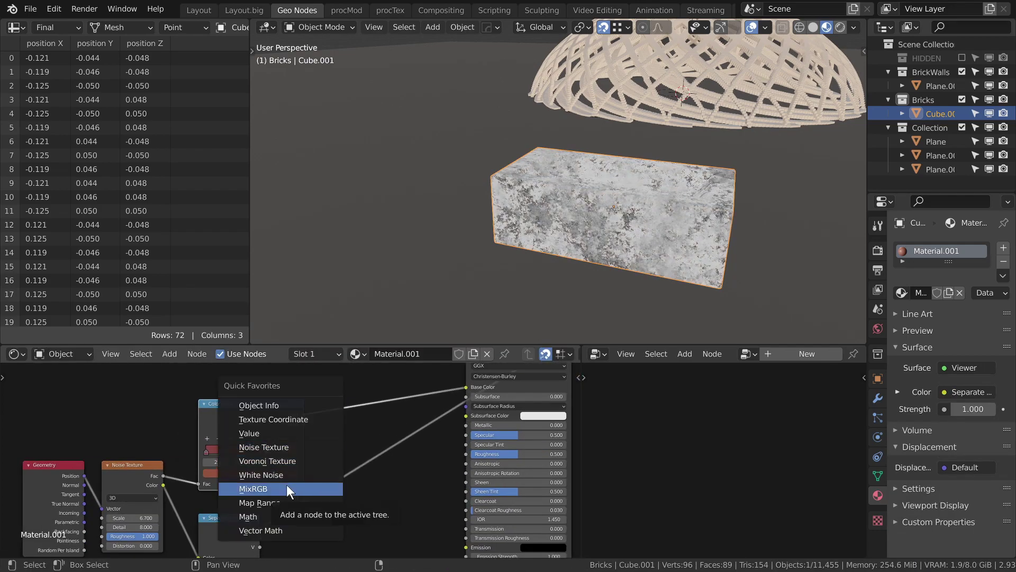
pyautogui.click(288, 490)
pyautogui.click(340, 384)
pyautogui.moveTo(260, 528); pyautogui.dragTo(343, 433)
pyautogui.keyDown('ctrl'); pyautogui.keyDown('shift'); pyautogui.click(371, 396); pyautogui.keyUp('shift'); pyautogui.keyUp('ctrl')
pyautogui.scroll(3, 373, 400)
pyautogui.click(428, 443)
pyautogui.click(424, 347)
pyautogui.moveTo(457, 317); pyautogui.dragTo(438, 289)
pyautogui.scroll(-4, 365, 399)
# Add a Bump node with S linked to Height, strength 0.31 and distance 0.005.
pyautogui.moveTo(364, 399); pyautogui.dragTo(402, 308, button='middle')
pyautogui.keyDown('ctrl'); pyautogui.keyDown('shift'); pyautogui.click(281, 440); pyautogui.keyUp('shift'); pyautogui.keyUp('ctrl')
pyautogui.press('q')
pyautogui.click(418, 418)
pyautogui.moveTo(303, 438); pyautogui.dragTo(399, 444)
pyautogui.keyDown('ctrl'); pyautogui.keyDown('shift'); pyautogui.click(431, 462); pyautogui.keyUp('shift'); pyautogui.keyUp('ctrl')
pyautogui.doubleClick(438, 454)
pyautogui.write('.005')
pyautogui.press('Return')
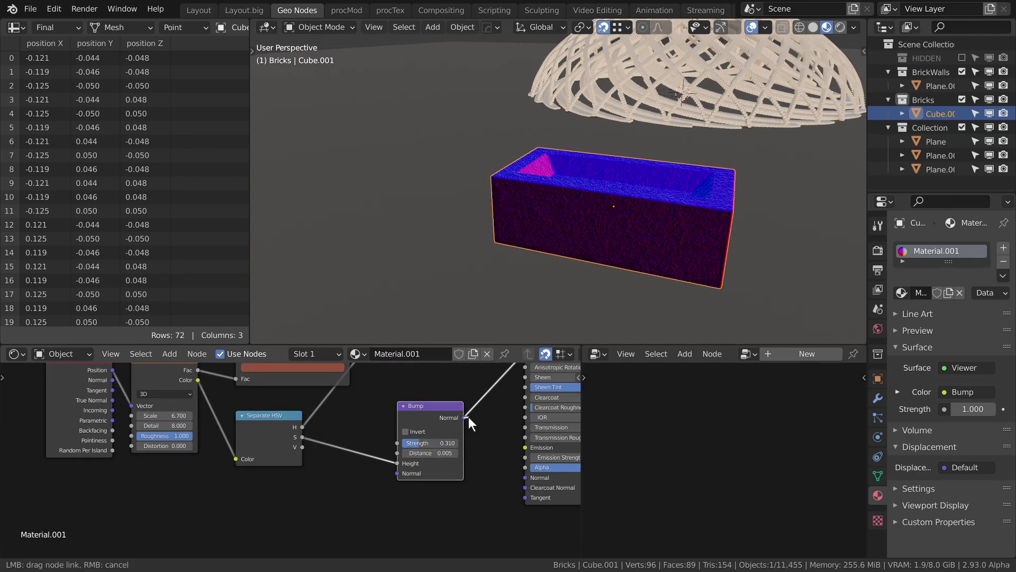
# Link the Bump output to the Principled BSDF's Normal and inspect the shaded brick.
pyautogui.moveTo(463, 417); pyautogui.dragTo(525, 478)
pyautogui.keyDown('ctrl'); pyautogui.keyDown('shift'); pyautogui.click(550, 480); pyautogui.keyUp('shift'); pyautogui.keyUp('ctrl')
pyautogui.moveTo(614, 244); pyautogui.dragTo(673, 233, button='middle')
pyautogui.moveTo(550, 392); pyautogui.dragTo(413, 499, button='middle')
pyautogui.moveTo(598, 232); pyautogui.dragTo(622, 228, button='middle')
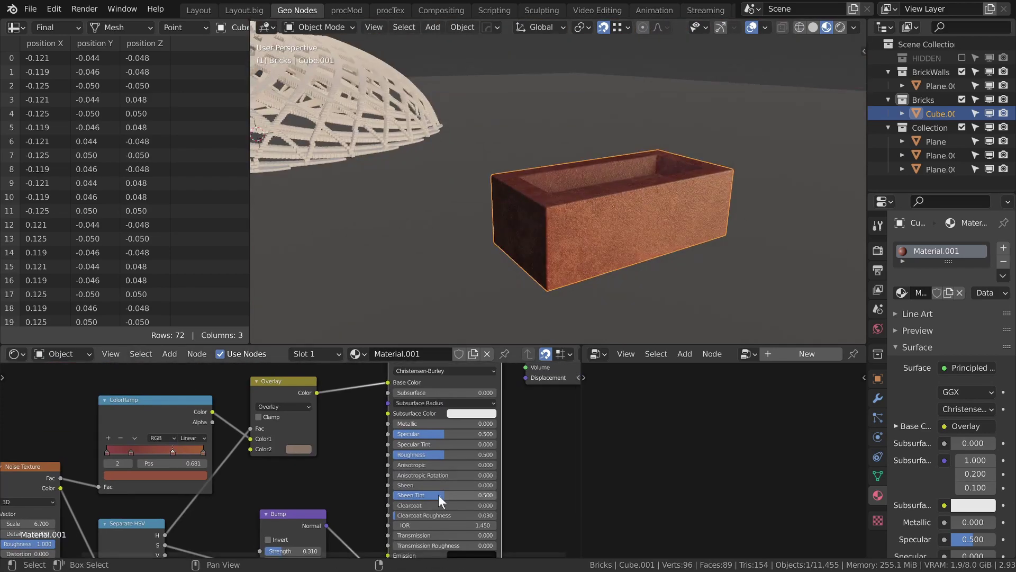
# Raise the Principled BSDF's specular to 0.814 and increase its roughness.
pyautogui.moveTo(465, 434); pyautogui.dragTo(477, 434)
pyautogui.moveTo(477, 455); pyautogui.dragTo(483, 454)
pyautogui.scroll(-5, 476, 450)
pyautogui.moveTo(477, 450); pyautogui.dragTo(403, 495, button='middle')
# Duplicate the mix node as a Multiply before Base Color and link an Object Info node's Random output to Color2.
pyautogui.moveTo(279, 468); pyautogui.dragTo(267, 474)
pyautogui.hotkey('shift', 'd')
pyautogui.click(323, 473)
pyautogui.click(334, 471)
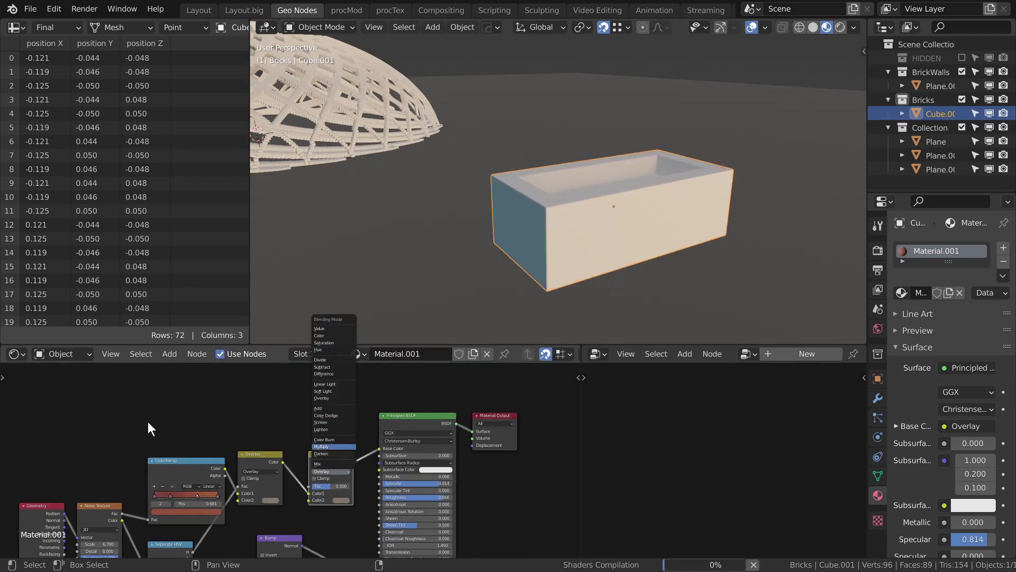
pyautogui.press('q')
pyautogui.click(505, 480)
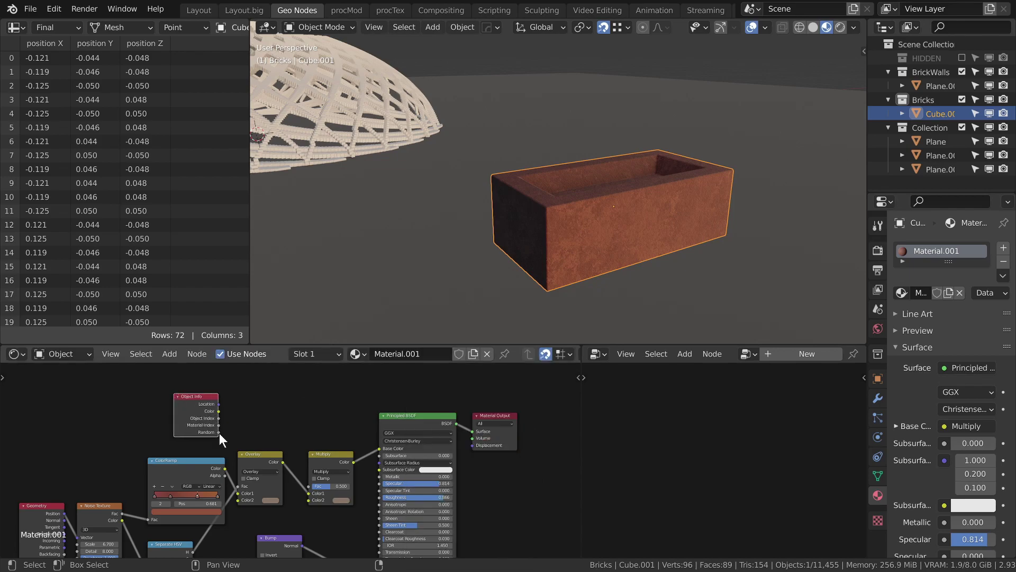
pyautogui.moveTo(219, 433); pyautogui.dragTo(311, 500)
pyautogui.moveTo(309, 500); pyautogui.dragTo(320, 461, button='middle')
# Raise the Noise Texture's scale and adjust the Multiply node's factor.
pyautogui.moveTo(109, 503); pyautogui.dragTo(127, 504)
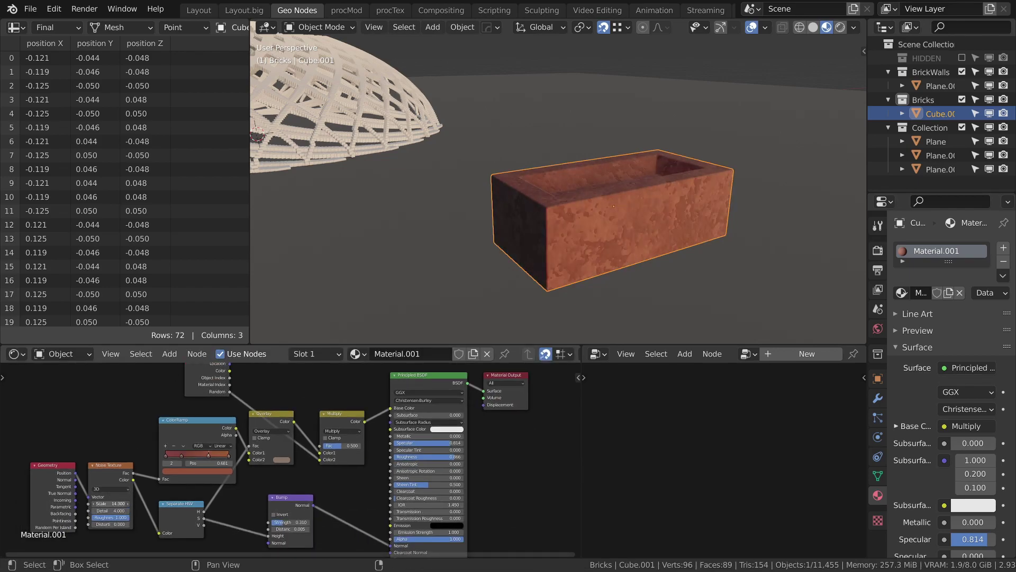
pyautogui.moveTo(310, 429); pyautogui.dragTo(313, 466, button='middle')
pyautogui.moveTo(339, 482); pyautogui.dragTo(310, 516)
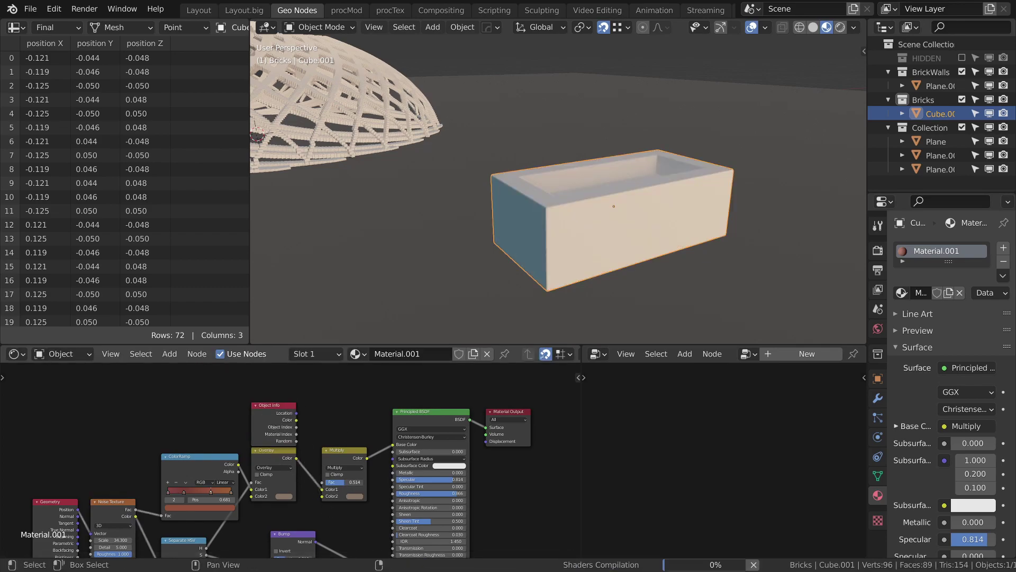
pyautogui.moveTo(344, 482); pyautogui.dragTo(323, 483)
# Enlarge the 3D viewport, select the brick wall plane and assign the Bricks collection to its ETK_BRICK ARC node.
pyautogui.click(878, 398)
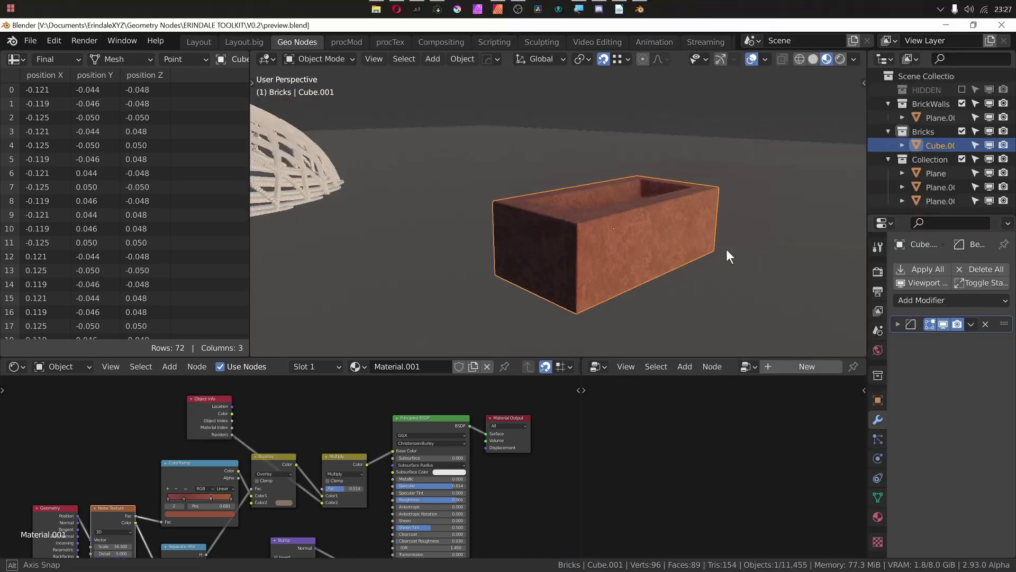
pyautogui.moveTo(750, 240); pyautogui.dragTo(672, 246, button='middle')
pyautogui.scroll(-6, 291, 464)
pyautogui.moveTo(504, 357); pyautogui.dragTo(505, 421)
pyautogui.moveTo(763, 227); pyautogui.dragTo(793, 222, button='middle')
pyautogui.click(940, 117)
pyautogui.press('KP_Decimal')
pyautogui.scroll(-2, 596, 471)
pyautogui.click(596, 511)
pyautogui.click(625, 418)
# Rotate the brick wall about the Z axis.
pyautogui.moveTo(608, 469); pyautogui.dragTo(712, 480)
pyautogui.moveTo(598, 486); pyautogui.dragTo(677, 479)
pyautogui.moveTo(651, 328); pyautogui.dragTo(733, 244, button='middle')
pyautogui.scroll(-5, 725, 247)
pyautogui.scroll(3, 659, 271)
pyautogui.press('r')
pyautogui.press('z')
pyautogui.click(577, 354)
pyautogui.moveTo(577, 354); pyautogui.dragTo(555, 356, button='middle')
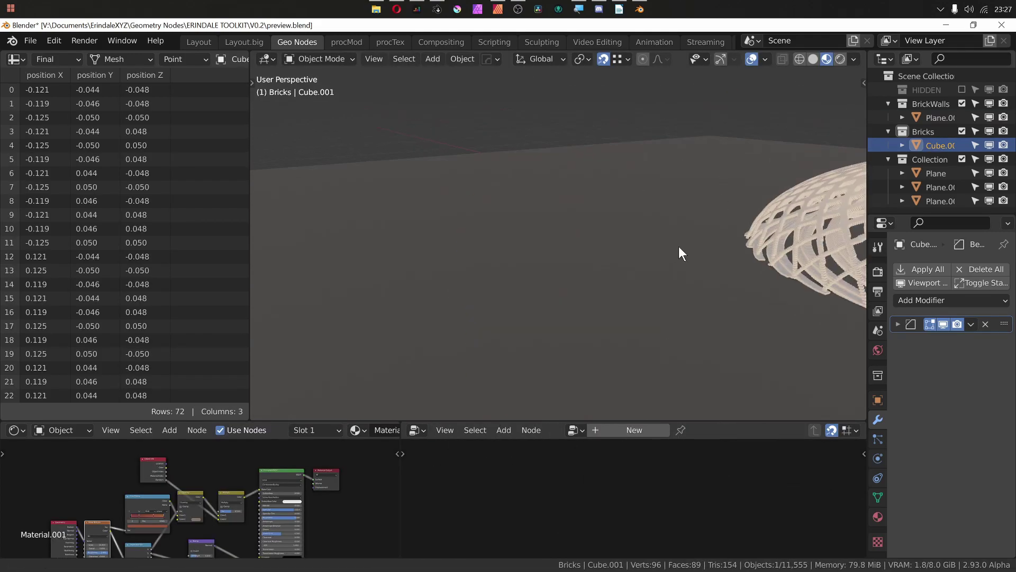
# Add a Simple Deform modifier to the brick and set the arc wall's radius to 1.58.
pyautogui.moveTo(675, 250); pyautogui.dragTo(803, 293, button='middle')
pyautogui.click(951, 300)
pyautogui.click(846, 490)
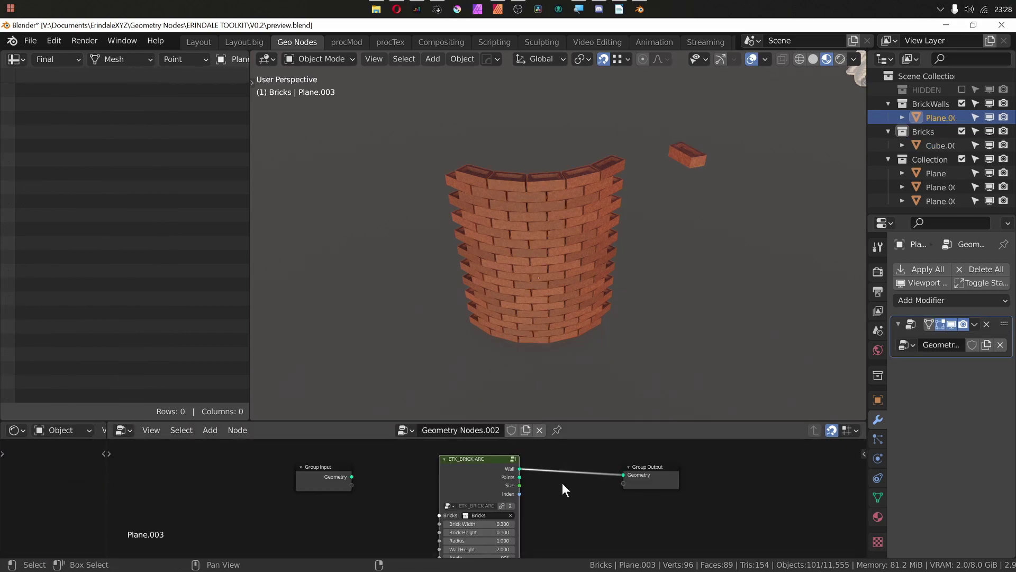
pyautogui.moveTo(557, 488); pyautogui.dragTo(554, 438, button='middle')
pyautogui.moveTo(475, 492); pyautogui.dragTo(506, 491)
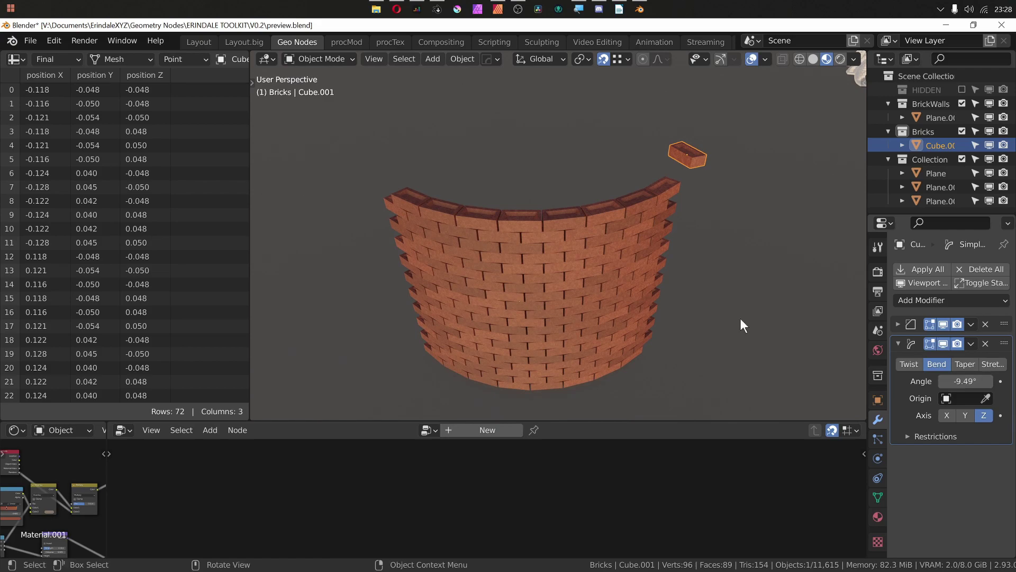
# Bend the brick about its Z axis by -10.4° to follow the wall's curve.
pyautogui.scroll(6, 533, 259)
pyautogui.moveTo(534, 259); pyautogui.dragTo(551, 307, button='middle')
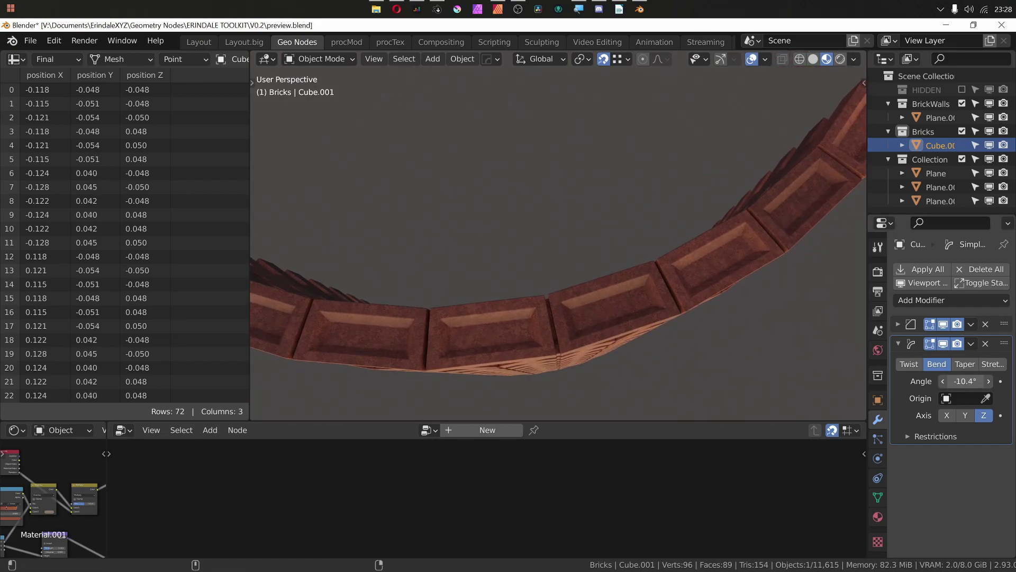
pyautogui.scroll(-8, 508, 220)
# Apply the brick wall object's transform, save the file and select the single brick.
pyautogui.click(923, 119)
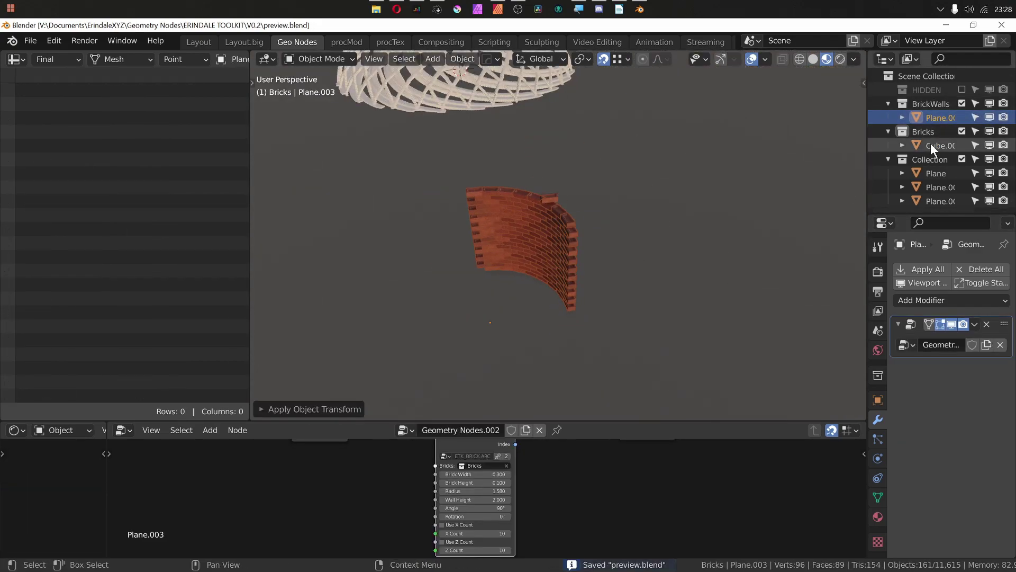
pyautogui.click(931, 144)
pyautogui.press('KP_Decimal')
# Select the circle object and set its ETK_CIRCLE radius to 7.84.
pyautogui.click(938, 201)
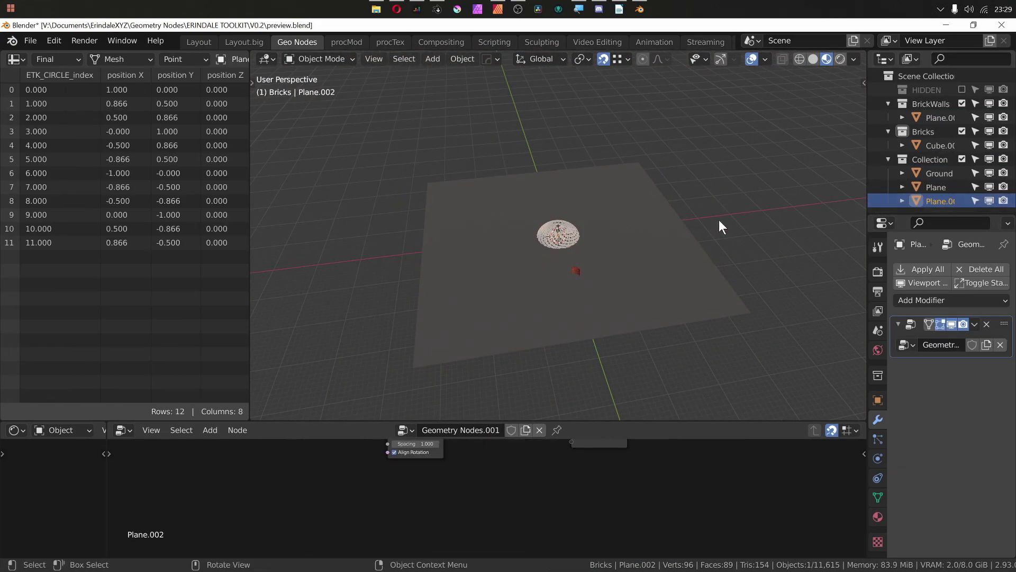
pyautogui.scroll(7, 730, 203)
pyautogui.moveTo(617, 227); pyautogui.dragTo(668, 242, button='middle')
pyautogui.moveTo(598, 456); pyautogui.dragTo(610, 516, button='middle')
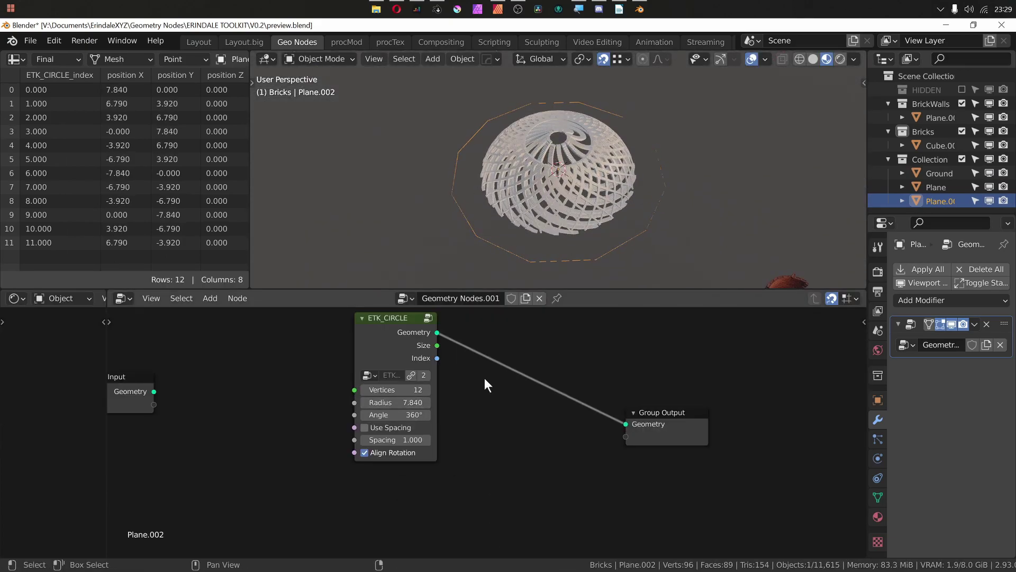
pyautogui.moveTo(484, 378); pyautogui.dragTo(475, 396, button='middle')
# Add a Point Instance node after ETK_CIRCLE that instances the whole BrickWalls collection, and enable Use Spacing at 1.91.
pyautogui.hotkey('shift', 'a')
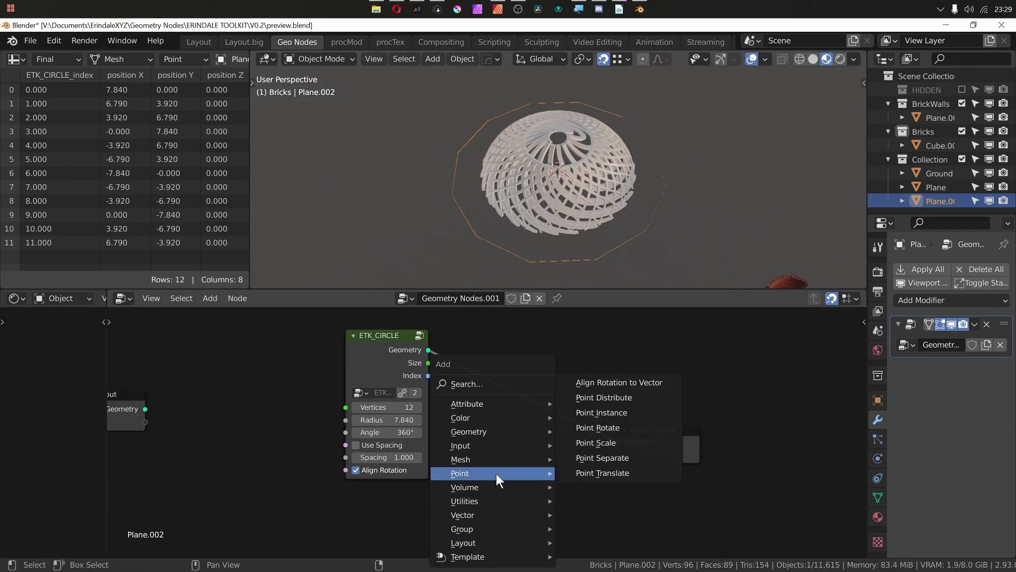
pyautogui.moveTo(381, 335); pyautogui.dragTo(393, 359)
pyautogui.moveTo(658, 327); pyautogui.dragTo(617, 326, button='middle')
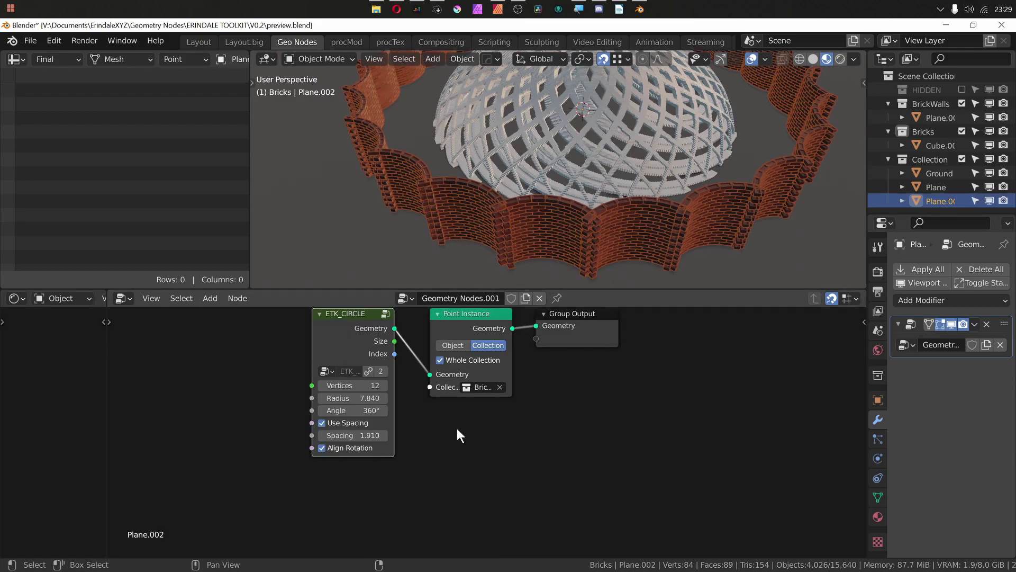
# Set the ETK_CIRCLE spacing to 2.14 and space the node apart from Point Instance and Group Output.
pyautogui.moveTo(362, 435); pyautogui.dragTo(366, 435)
pyautogui.moveTo(413, 413); pyautogui.dragTo(482, 465, button='middle')
pyautogui.press('g')
pyautogui.click(664, 366)
pyautogui.moveTo(423, 366); pyautogui.dragTo(317, 377)
# Insert a Modulo Attribute Math node after ETK_CIRCLE with the circle's Index as A, a float B of 2 and result alt.
pyautogui.hotkey('shift', 'a')
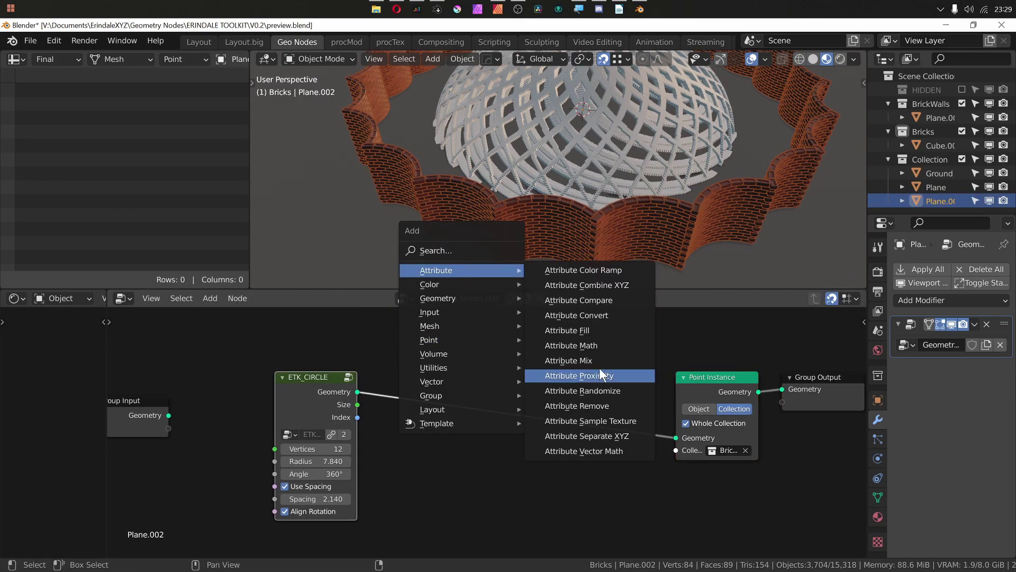
pyautogui.click(572, 345)
pyautogui.click(431, 364)
pyautogui.moveTo(358, 418); pyautogui.dragTo(429, 453)
pyautogui.click(470, 397)
pyautogui.click(651, 322)
pyautogui.click(487, 426)
pyautogui.click(497, 452)
pyautogui.write('2')
pyautogui.click(494, 477)
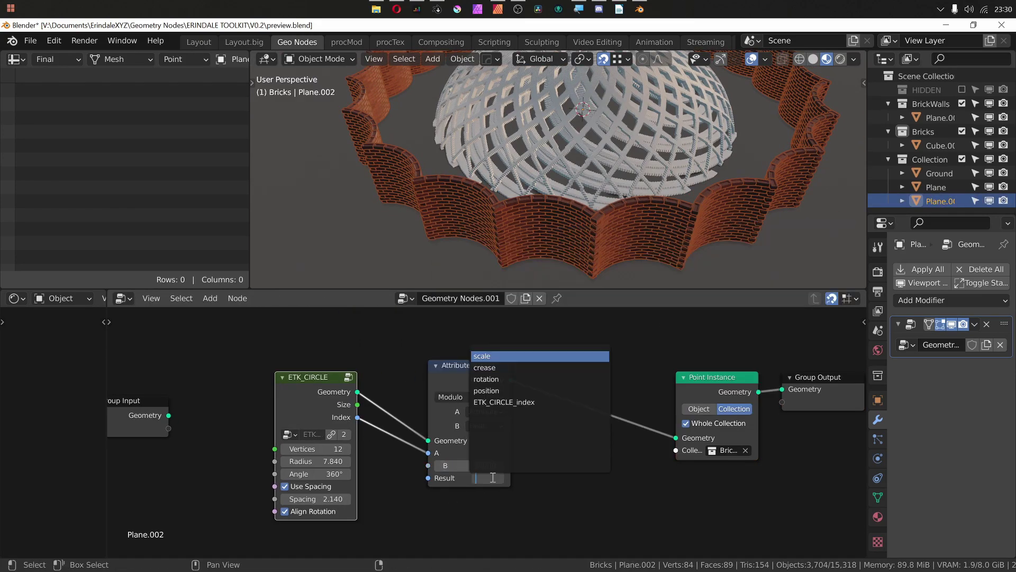
pyautogui.write('alt')
# Insert an Attribute Mix node before Point Instance with factor alt, vector A and B inputs, and rotation as the result.
pyautogui.moveTo(531, 370); pyautogui.dragTo(403, 384, button='middle')
pyautogui.moveTo(342, 383); pyautogui.dragTo(649, 404)
pyautogui.hotkey('shift', 'a')
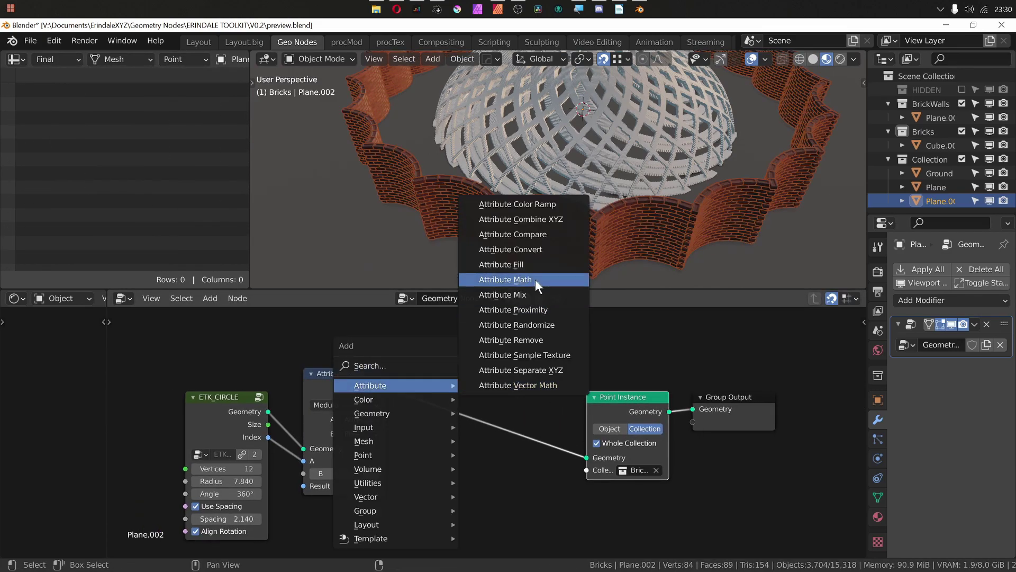
pyautogui.click(532, 294)
pyautogui.click(435, 366)
pyautogui.click(491, 418)
pyautogui.click(500, 434)
pyautogui.click(492, 431)
pyautogui.click(494, 470)
pyautogui.click(500, 492)
pyautogui.click(491, 405)
# Compare the wall ring with the Attribute Mix node muted and unmuted, and set its B vector's Z to 3.142.
pyautogui.scroll(-3, 585, 196)
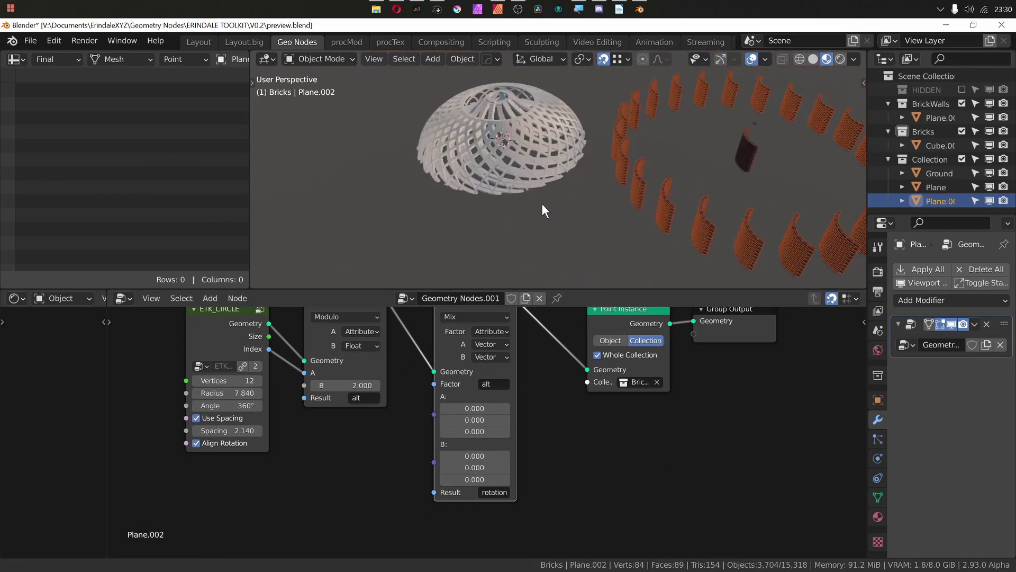
pyautogui.keyDown('shift'); pyautogui.moveTo(585, 196); pyautogui.dragTo(487, 205, button='middle'); pyautogui.keyUp('shift')
pyautogui.scroll(-3, 529, 339)
pyautogui.moveTo(510, 318); pyautogui.dragTo(517, 393, button='middle')
pyautogui.moveTo(396, 385); pyautogui.dragTo(405, 386)
pyautogui.moveTo(297, 409); pyautogui.dragTo(308, 437)
pyautogui.moveTo(551, 211); pyautogui.dragTo(581, 226, button='middle')
pyautogui.click(502, 386)
pyautogui.press('m')
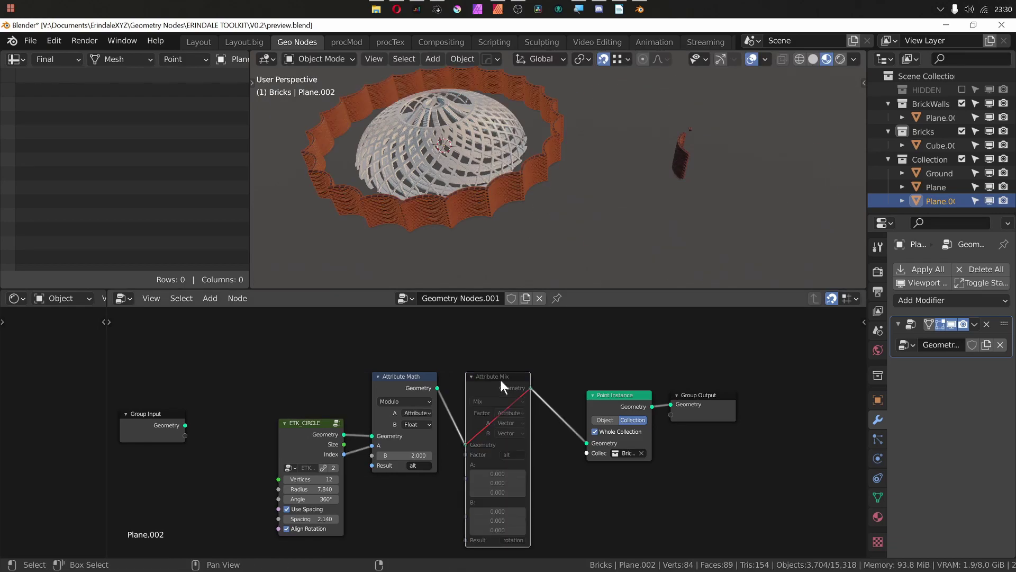
pyautogui.press('m')
pyautogui.click(503, 511)
pyautogui.scroll(-2, 493, 201)
pyautogui.moveTo(493, 201); pyautogui.dragTo(488, 239, button='middle')
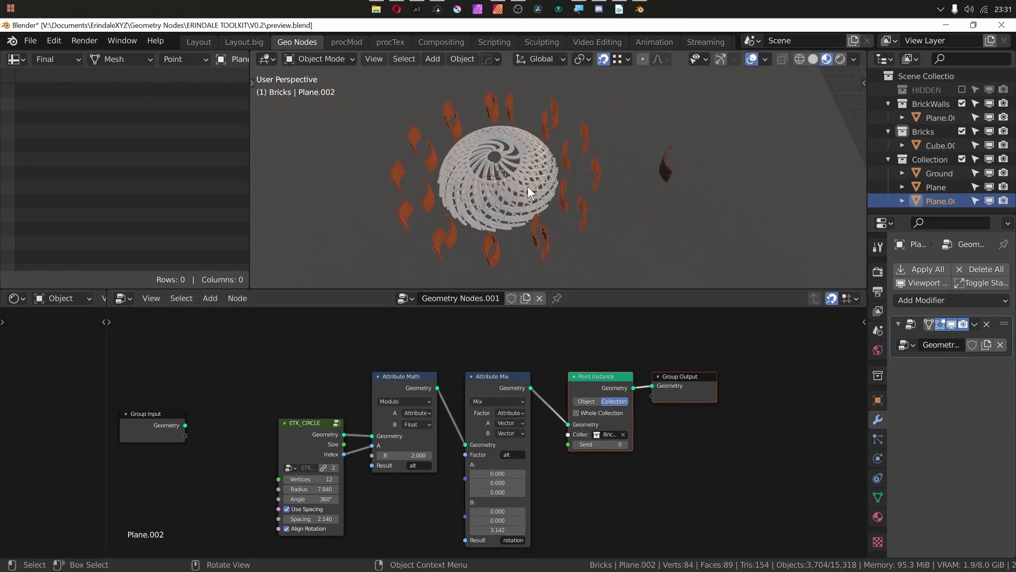
# Output the Attribute Mix to rot with B's Z at 3.232, and add rot to rotation using an Attribute Vector Math node.
pyautogui.click(488, 310)
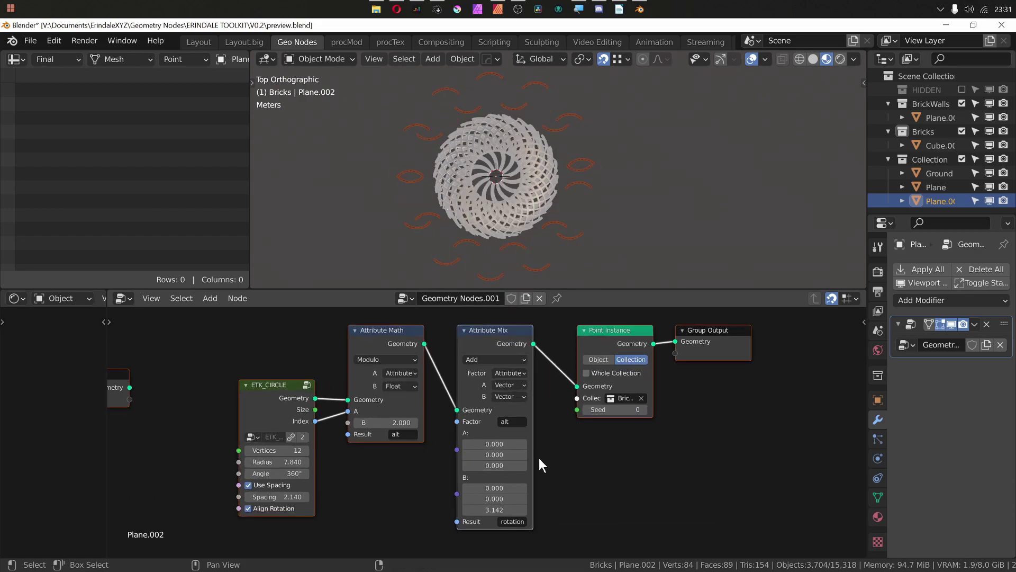
pyautogui.press('g')
pyautogui.click(444, 495)
pyautogui.click(389, 511)
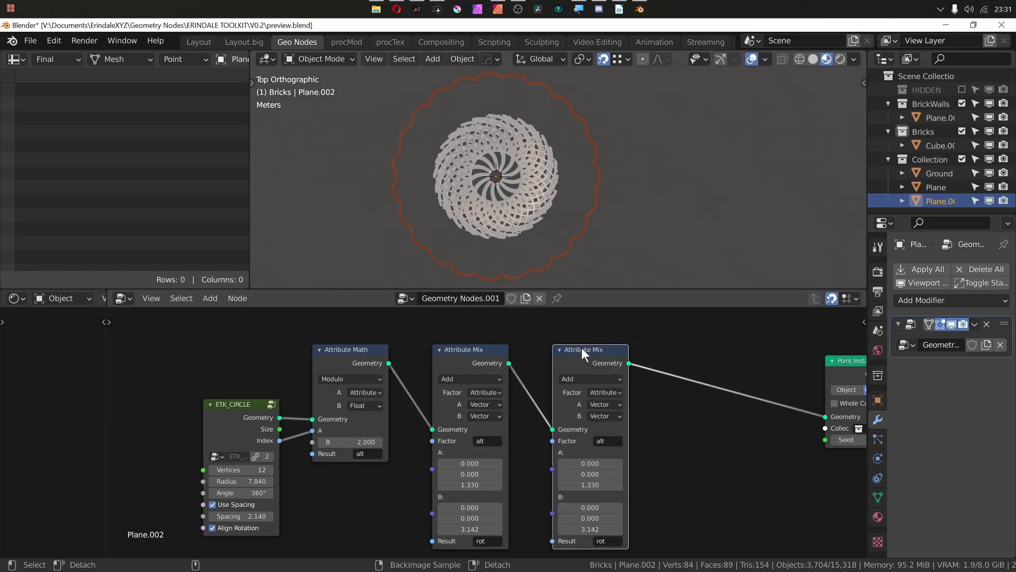
pyautogui.click(590, 367)
pyautogui.click(610, 419)
pyautogui.click(605, 490)
pyautogui.moveTo(583, 337); pyautogui.dragTo(561, 357)
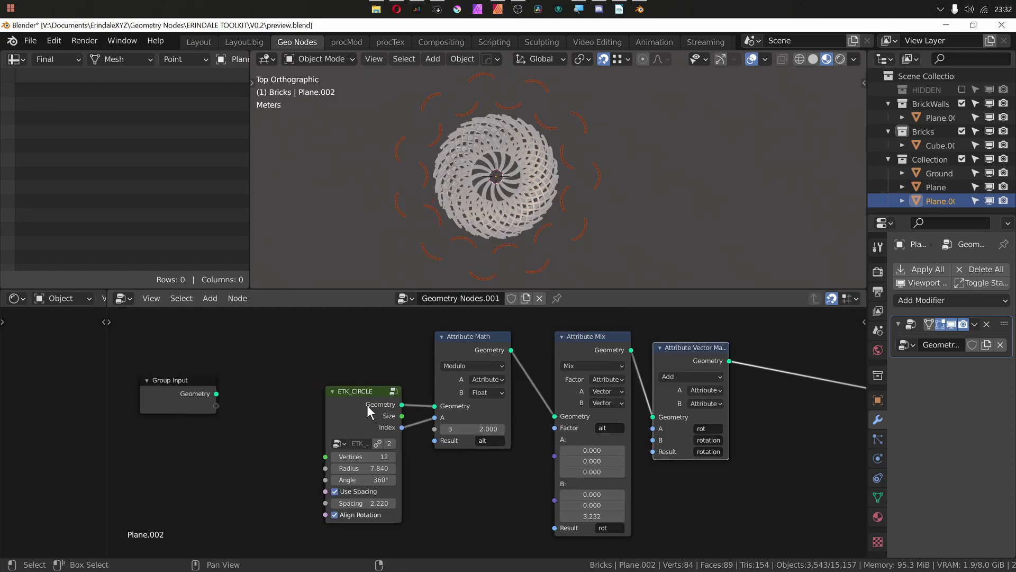
pyautogui.press('g')
pyautogui.click(497, 417)
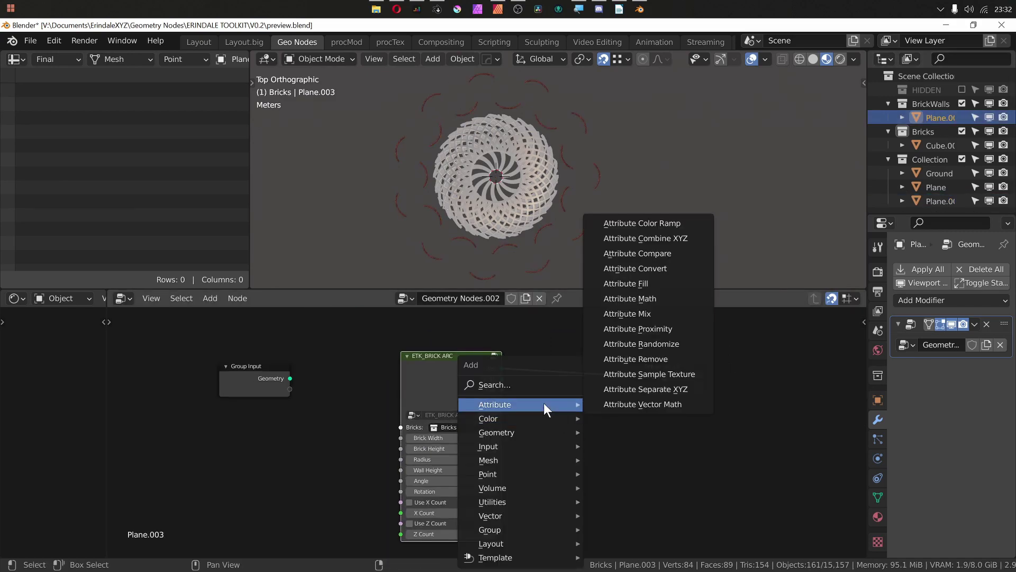
# Insert a Transform node after the brick wall's ETK_BRICK ARC, translated 0 m in X and -1.12 m in Y.
pyautogui.press('Escape')
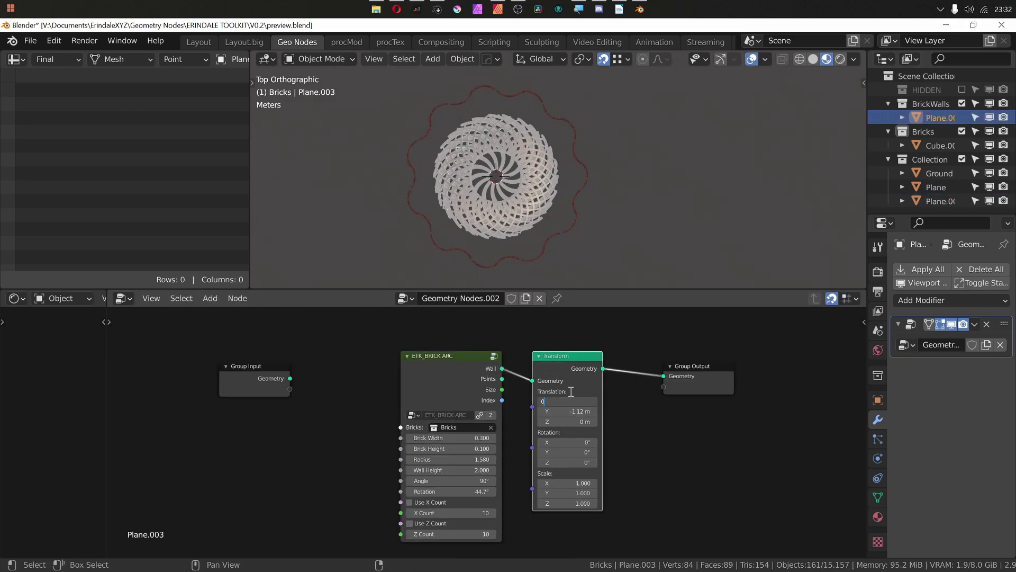
pyautogui.write('0')
pyautogui.press('Return')
pyautogui.scroll(4, 537, 256)
# Show the viewport as wireframe and align the wall arcs with an ETK_BRICK ARC rotation of 41° and an X translation of -0.09 m.
pyautogui.click(764, 61)
pyautogui.click(767, 154)
pyautogui.scroll(12, 451, 93)
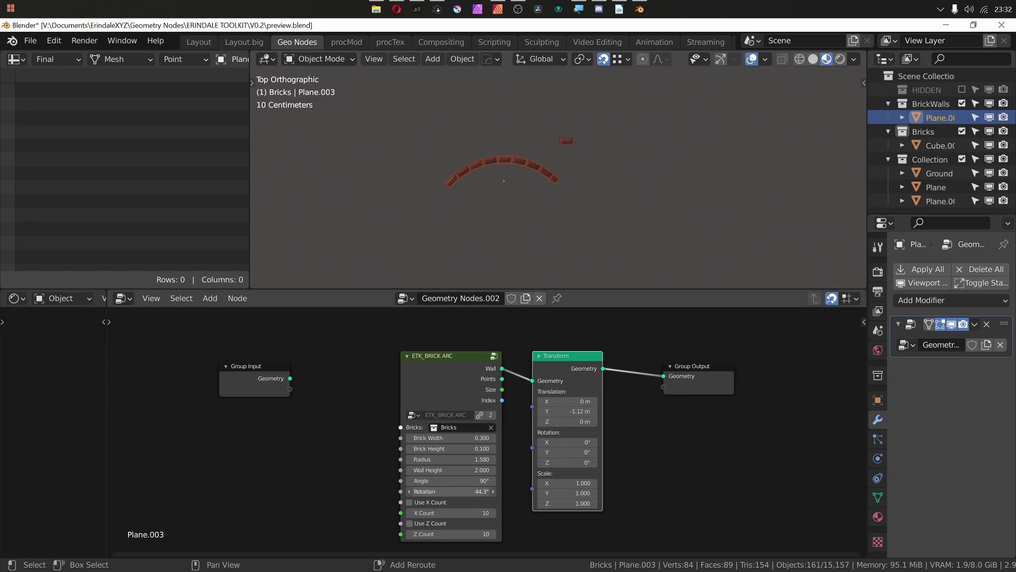
pyautogui.hotkey('shift', 'z')
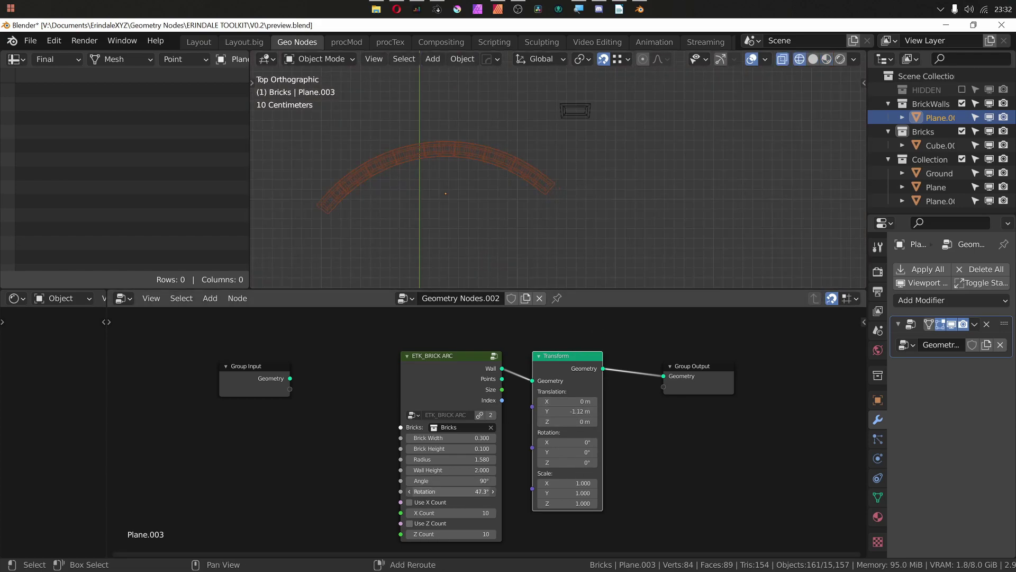
pyautogui.keyDown('shift'); pyautogui.moveTo(454, 80); pyautogui.dragTo(631, 200, button='middle'); pyautogui.keyUp('shift')
pyautogui.moveTo(451, 491); pyautogui.dragTo(443, 491)
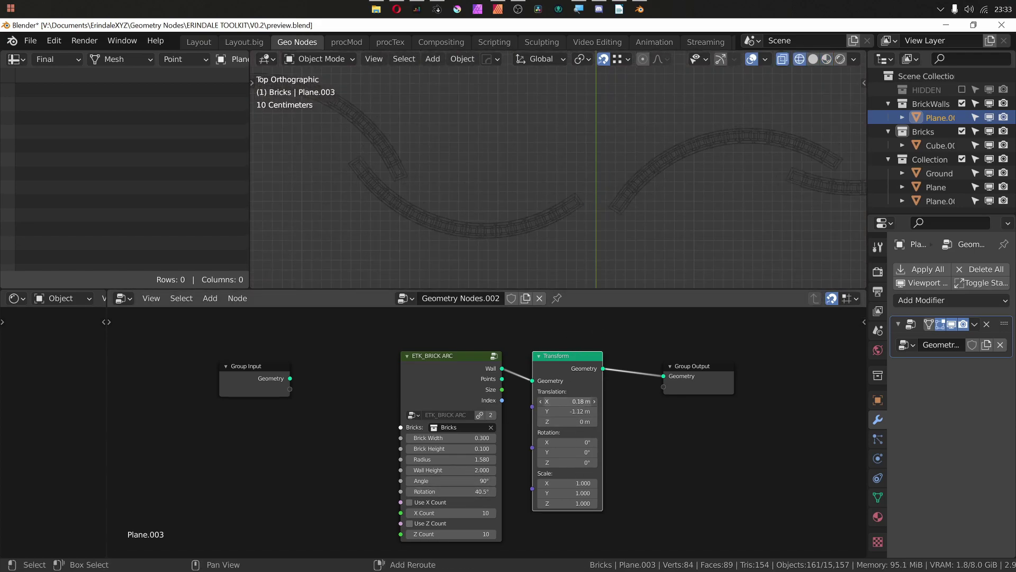
pyautogui.scroll(1, 556, 171)
pyautogui.moveTo(451, 491); pyautogui.dragTo(450, 491)
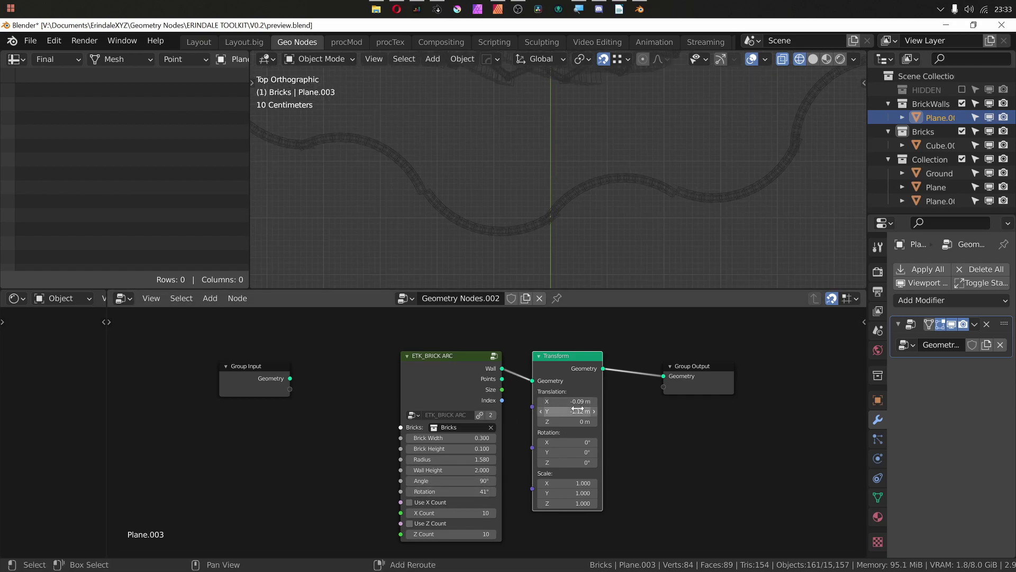
pyautogui.scroll(6, 578, 408)
pyautogui.moveTo(611, 481); pyautogui.dragTo(619, 481)
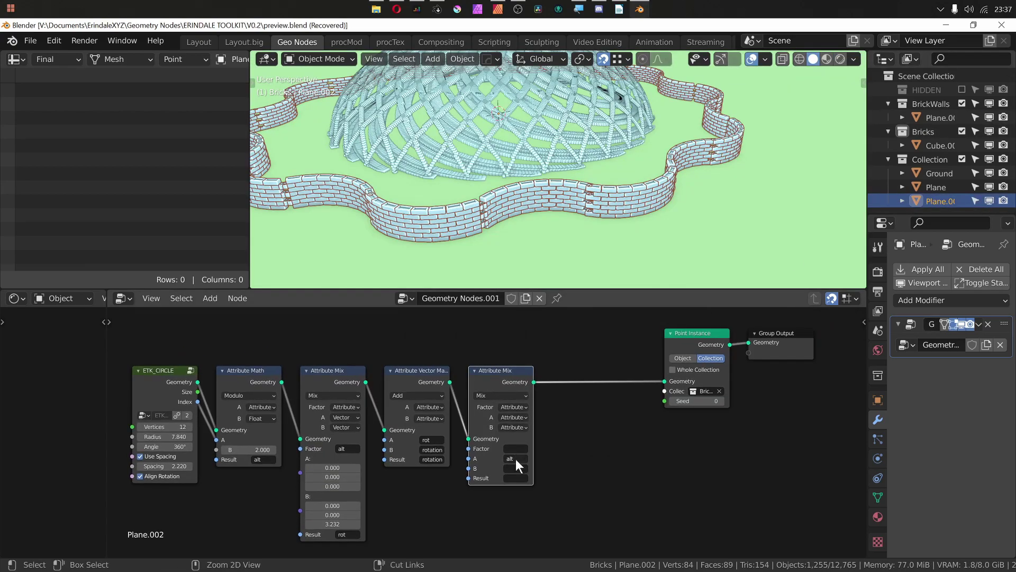
# Give the last Attribute Mix node vector inputs, and set the wall's Transform to X -0.45 m, Y -1.13 m and Z rotation 0°.
pyautogui.click(513, 427)
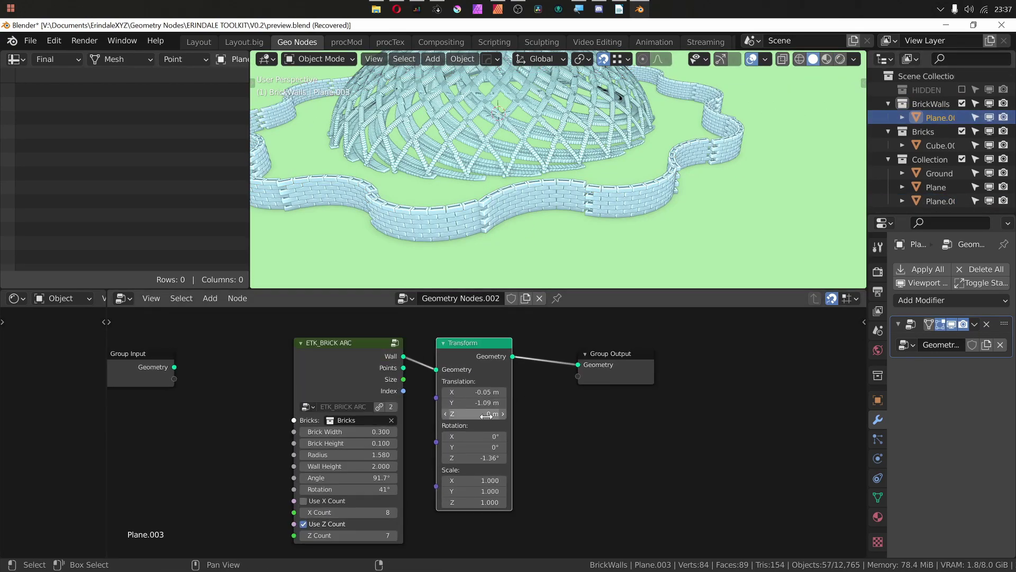
pyautogui.moveTo(474, 458); pyautogui.dragTo(464, 458)
pyautogui.moveTo(475, 392); pyautogui.dragTo(466, 392)
pyautogui.press('KP_7')
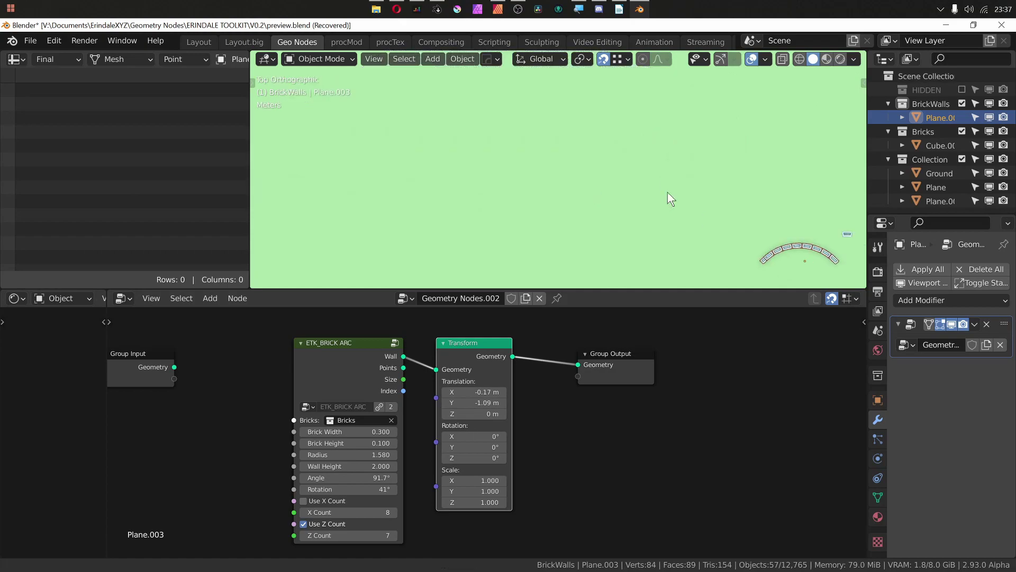
pyautogui.keyDown('shift'); pyautogui.moveTo(703, 214); pyautogui.dragTo(592, 151, button='middle'); pyautogui.keyUp('shift')
pyautogui.moveTo(475, 392)
pyautogui.mouseDown()
pyautogui.moveTo(470, 403)
pyautogui.moveTo(481, 392)
pyautogui.mouseUp()
pyautogui.moveTo(475, 403); pyautogui.dragTo(474, 403)
pyautogui.scroll(-8, 487, 227)
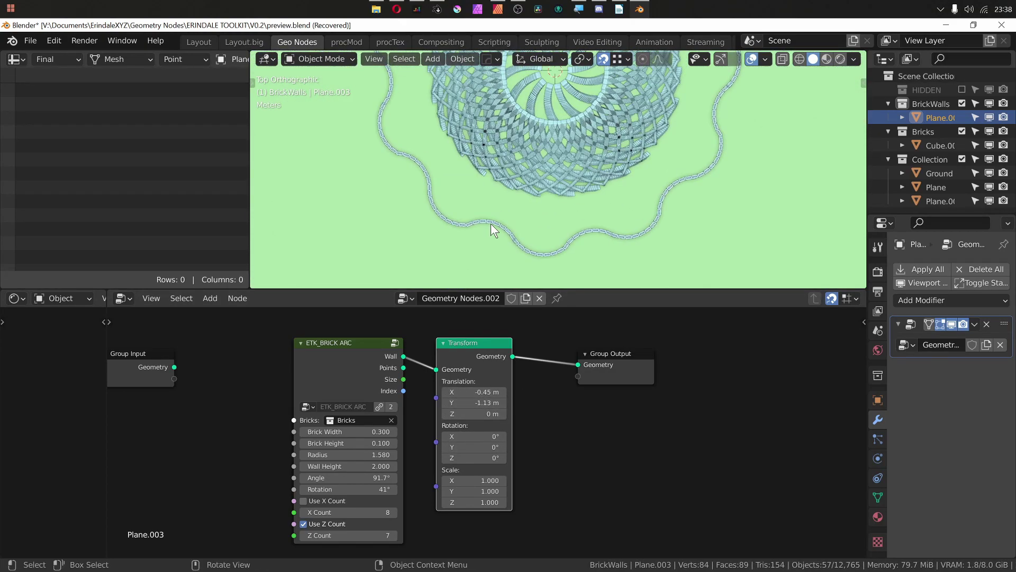
# Set the wall's Transform to X -3.56 m, Y -0.82 m and Z rotation -5.26°.
pyautogui.keyDown('shift'); pyautogui.moveTo(487, 227); pyautogui.dragTo(495, 196, button='middle'); pyautogui.keyUp('shift')
pyautogui.scroll(8, 611, 253)
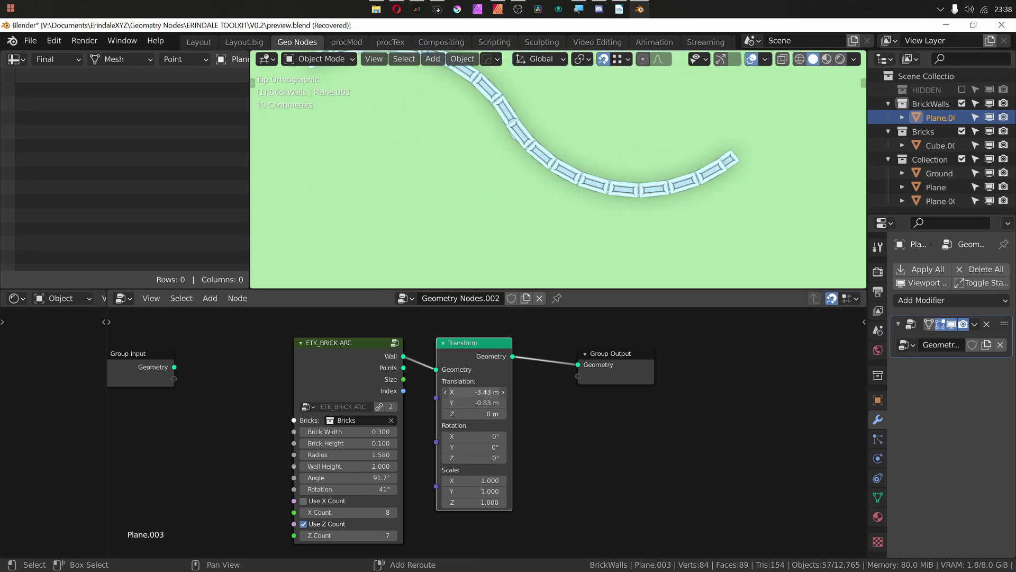
pyautogui.moveTo(474, 457); pyautogui.dragTo(481, 458)
pyautogui.moveTo(474, 392)
pyautogui.mouseDown()
pyautogui.moveTo(462, 393)
pyautogui.moveTo(472, 403)
pyautogui.mouseUp()
pyautogui.moveTo(474, 392)
pyautogui.mouseDown()
pyautogui.moveTo(483, 392)
pyautogui.moveTo(464, 392)
pyautogui.mouseUp()
pyautogui.moveTo(475, 403); pyautogui.dragTo(493, 392)
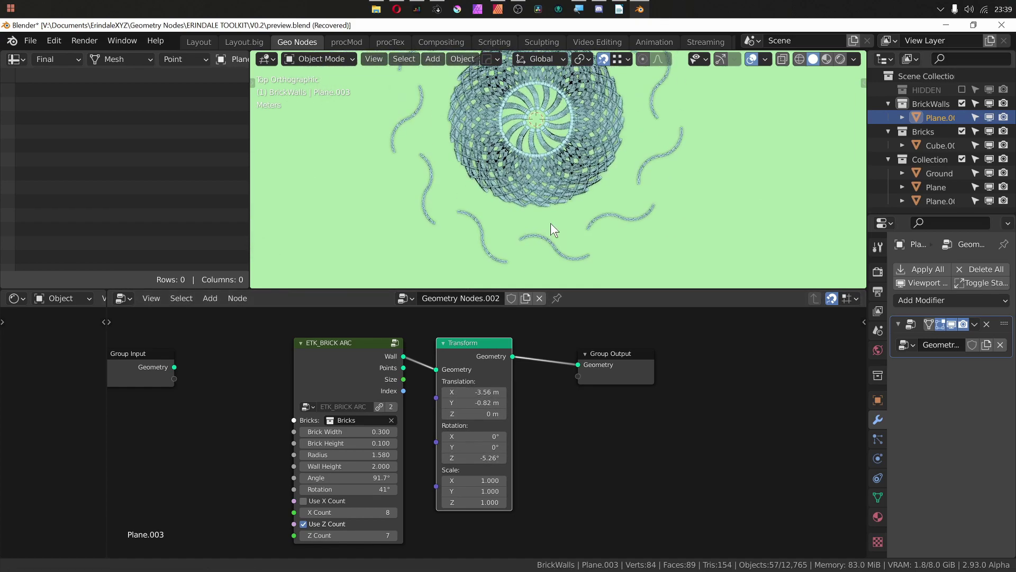
# Preview the scene in rendered view with the dome's Remesh modifier shown at a 0.04 m voxel size.
pyautogui.moveTo(550, 223); pyautogui.dragTo(551, 201, button='middle')
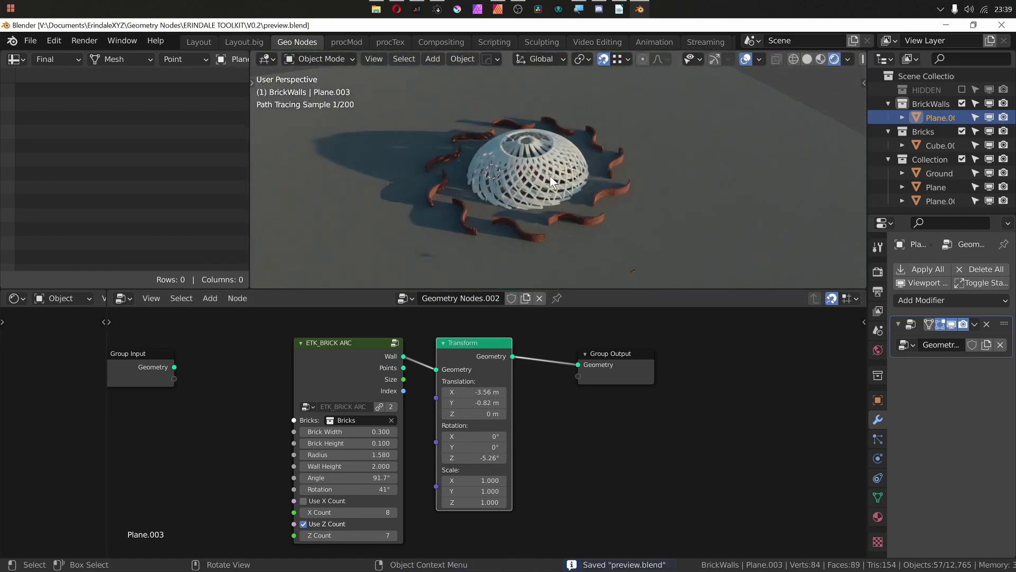
pyautogui.click(550, 176)
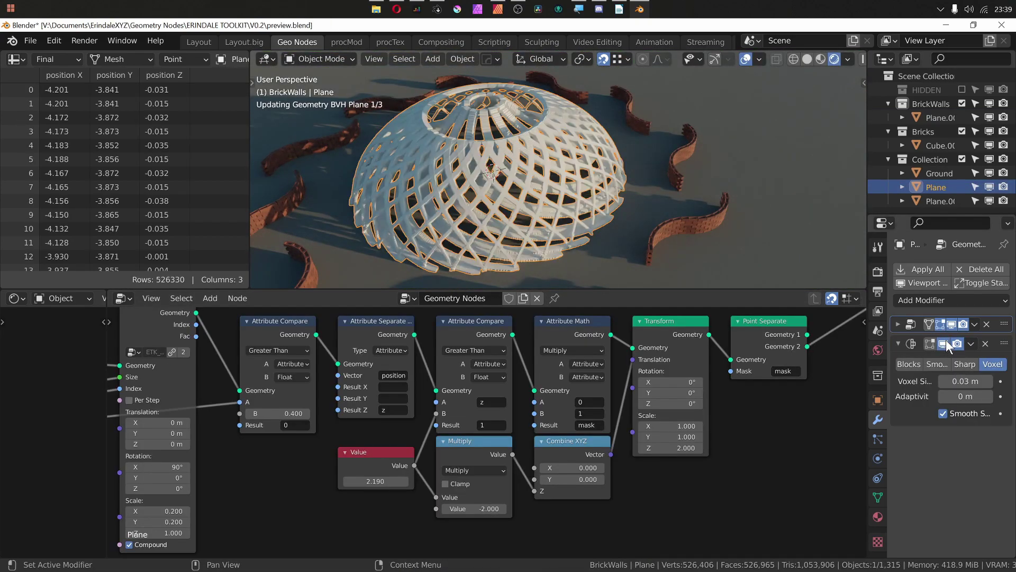
pyautogui.click(717, 214)
pyautogui.moveTo(719, 212); pyautogui.dragTo(637, 183, button='middle')
pyautogui.hotkey('alt', 'a')
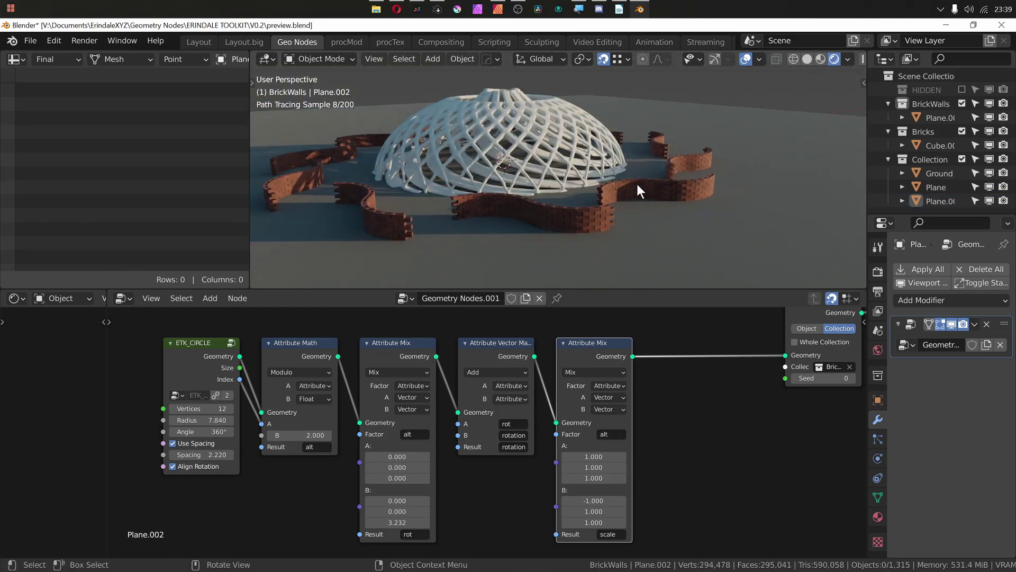
pyautogui.click(567, 161)
# Create a LIGHTS collection under the Scene Collection and add a camera to it.
pyautogui.click(926, 77)
pyautogui.scroll(-1, 912, 201)
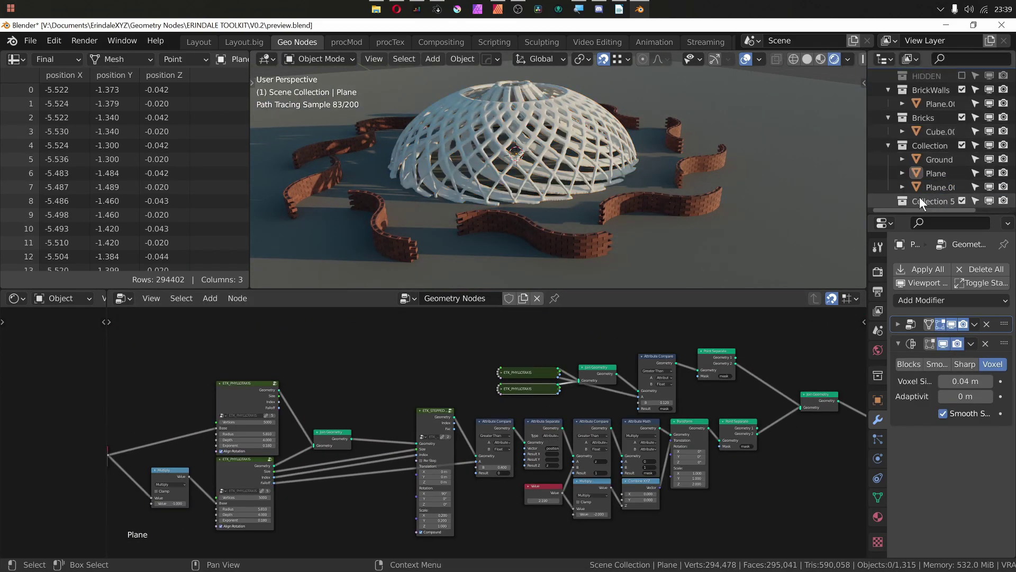
pyautogui.hotkey('shift', 'a')
pyautogui.click(672, 389)
# Try the studio HDRI for the viewport lighting, and settle on the dark night HDRI at a lower strength.
pyautogui.click(848, 60)
pyautogui.click(772, 140)
pyautogui.click(772, 140)
pyautogui.click(825, 174)
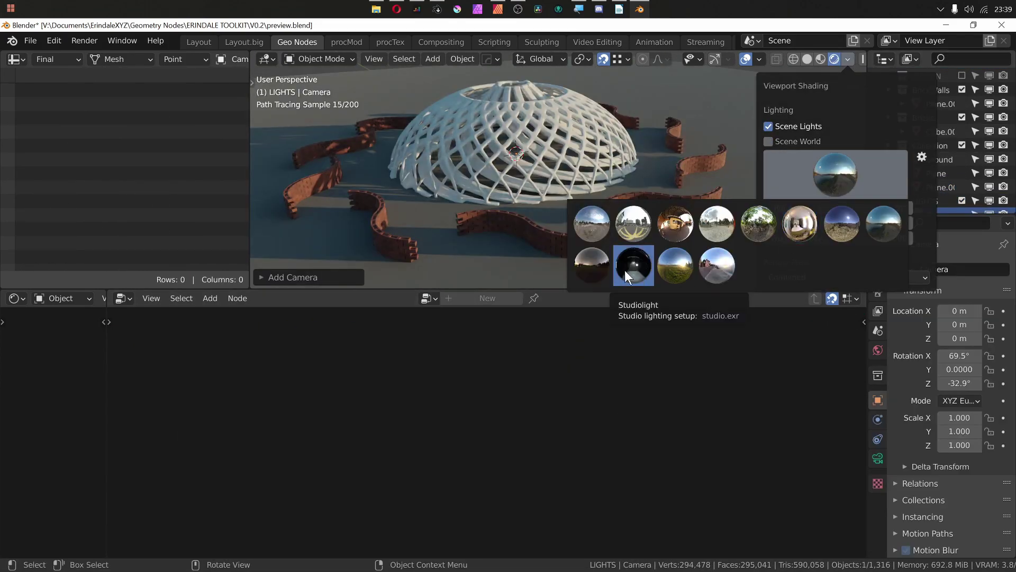
pyautogui.click(629, 270)
pyautogui.click(826, 175)
pyautogui.click(600, 268)
pyautogui.moveTo(831, 222); pyautogui.dragTo(801, 223)
# Delete the camera and add a point light to the LIGHTS collection, raised to about 1.86 m in Z.
pyautogui.press('Delete')
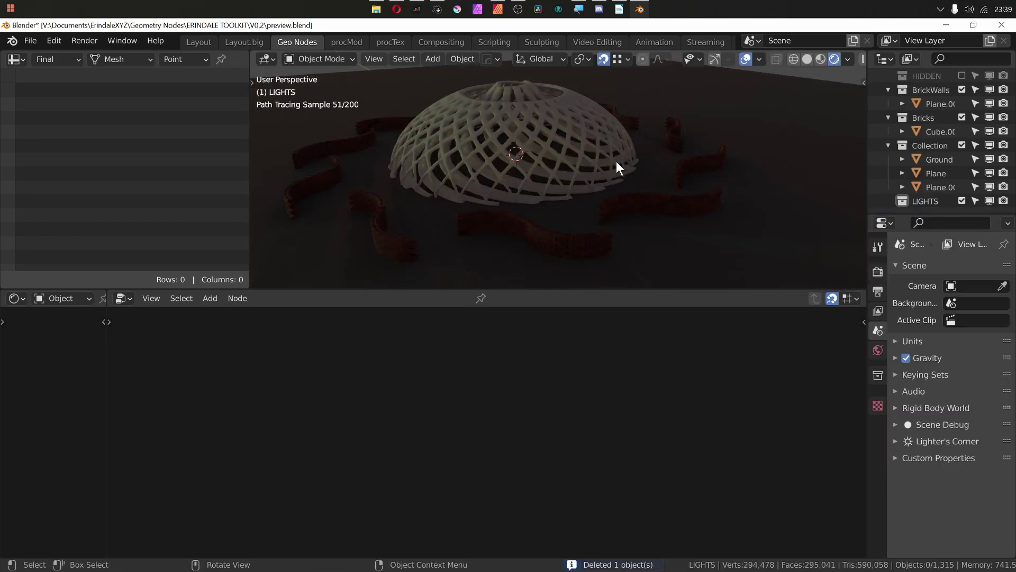
pyautogui.hotkey('shift', 'a')
pyautogui.moveTo(614, 239)
pyautogui.click(700, 243)
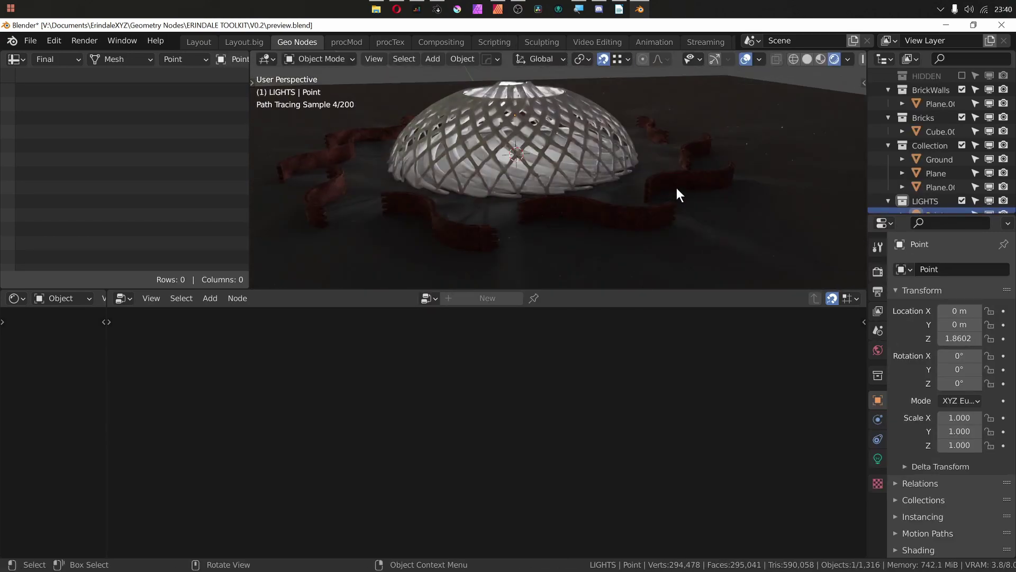
# Select the dome, disable its Remesh modifier in the viewport and save the file.
pyautogui.keyDown('shift'); pyautogui.moveTo(665, 174); pyautogui.dragTo(657, 173, button='middle'); pyautogui.keyUp('shift')
pyautogui.click(646, 173)
pyautogui.moveTo(297, 427); pyautogui.dragTo(454, 426, button='middle')
pyautogui.scroll(2, 459, 427)
pyautogui.click(402, 476)
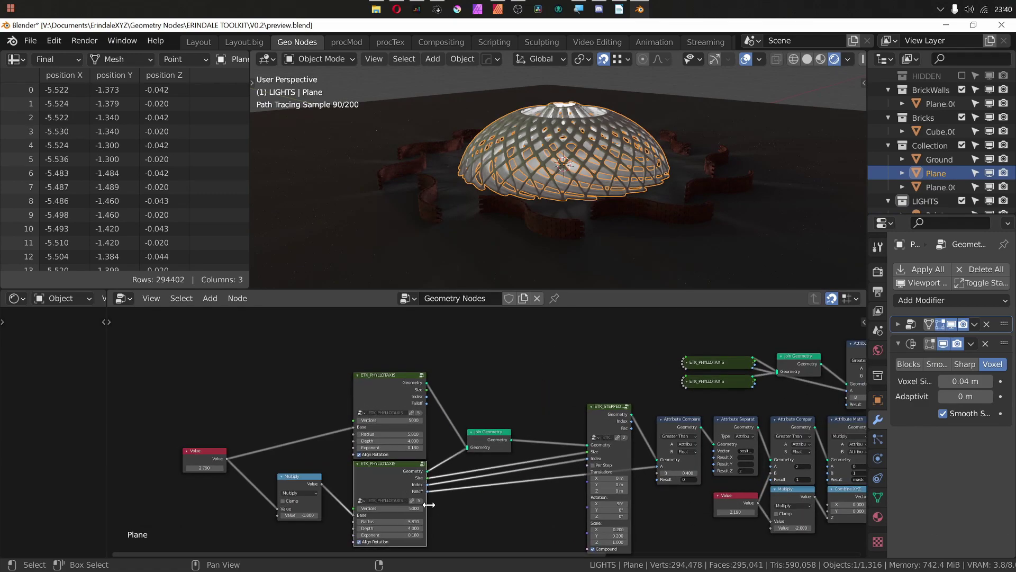
pyautogui.click(943, 343)
pyautogui.hotkey('ctrl', 's')
# Duplicate the Point Instance and Group Output nodes and place the copies below the dome's node network.
pyautogui.scroll(-1, 494, 346)
pyautogui.moveTo(587, 347); pyautogui.dragTo(304, 358, button='middle')
pyautogui.moveTo(714, 379); pyautogui.dragTo(653, 323, button='middle')
pyautogui.moveTo(653, 322); pyautogui.dragTo(776, 389)
pyautogui.hotkey('shift', 'd')
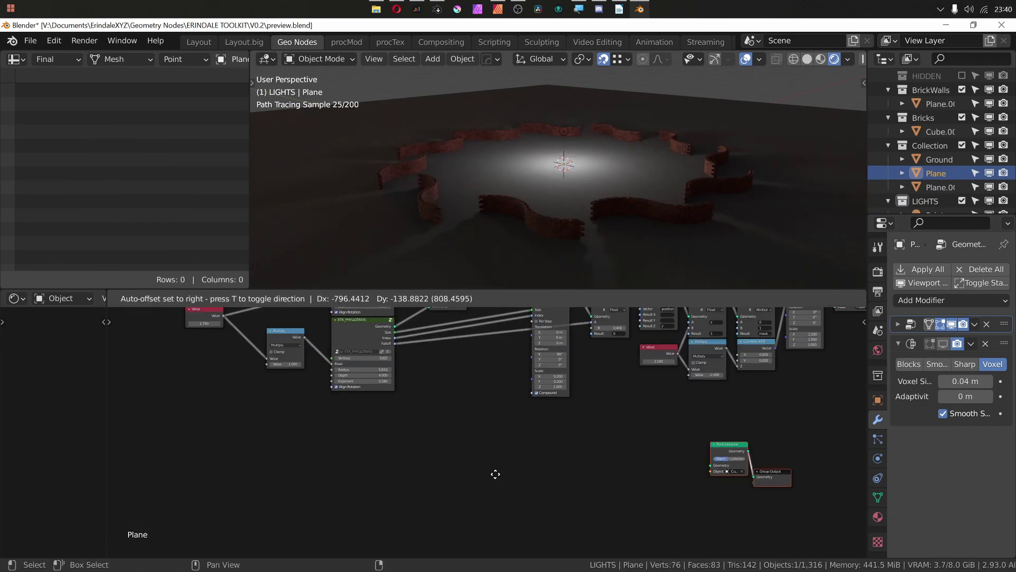
# Add an Attribute Proximity node, feed phyllotaxis geometry into its Geometry and Target inputs, and store the distance as dist.
pyautogui.hotkey('shift', 'a')
pyautogui.moveTo(524, 404)
pyautogui.click(642, 329)
pyautogui.click(535, 423)
pyautogui.scroll(5, 494, 322)
pyautogui.moveTo(494, 322); pyautogui.dragTo(503, 344, button='middle')
pyautogui.moveTo(485, 425); pyautogui.dragTo(560, 534)
pyautogui.moveTo(638, 498); pyautogui.dragTo(554, 418, button='middle')
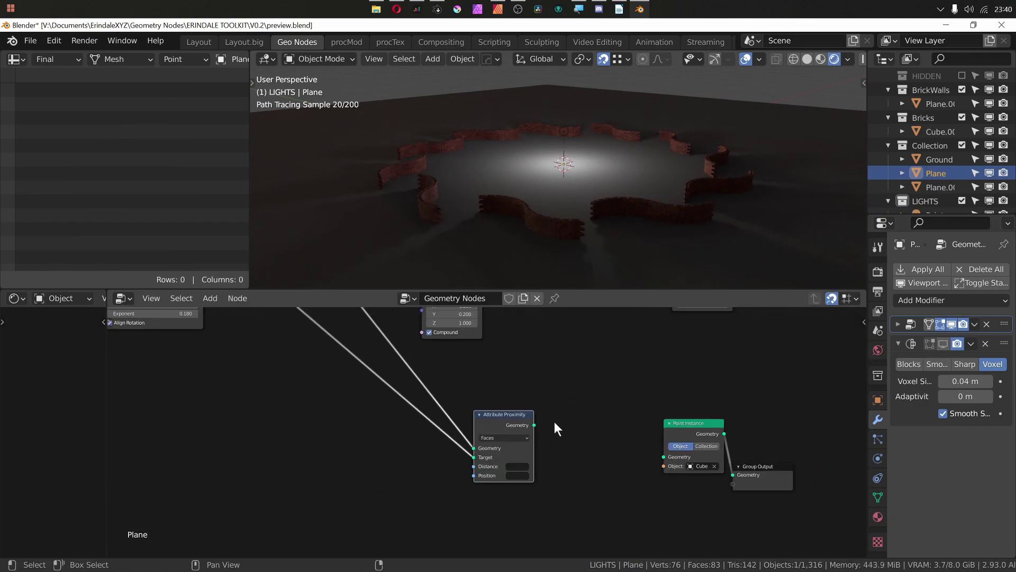
pyautogui.scroll(3, 493, 426)
pyautogui.click(523, 472)
pyautogui.write('dist')
# Add an Attribute Compare node after Attribute Proximity and connect its geometry to the duplicated Point Instance.
pyautogui.hotkey('shift', 'a')
pyautogui.click(625, 220)
pyautogui.click(532, 477)
pyautogui.click(491, 421)
pyautogui.moveTo(552, 414); pyautogui.dragTo(694, 461)
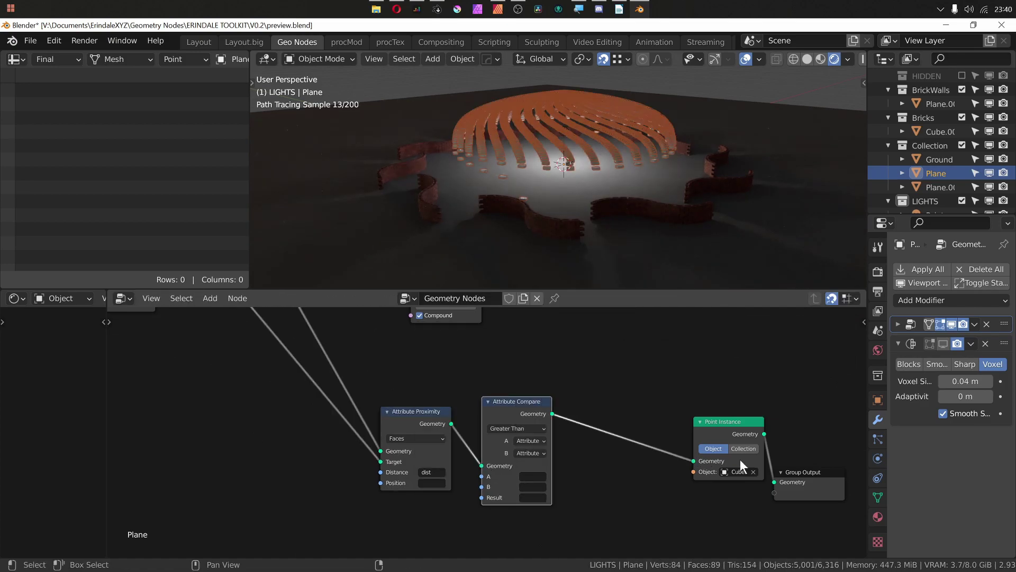
# Switch the Point Instance from the cube to the LIGHTS collection and save the file.
pyautogui.click(743, 448)
pyautogui.click(737, 484)
pyautogui.click(741, 424)
pyautogui.hotkey('ctrl', 's')
pyautogui.click(702, 461)
# Set the Attribute Compare to test dist against a float B value and write the result to dist.
pyautogui.scroll(-8, 543, 468)
pyautogui.moveTo(574, 352); pyautogui.dragTo(516, 344, button='middle')
pyautogui.scroll(9, 424, 462)
pyautogui.click(527, 445)
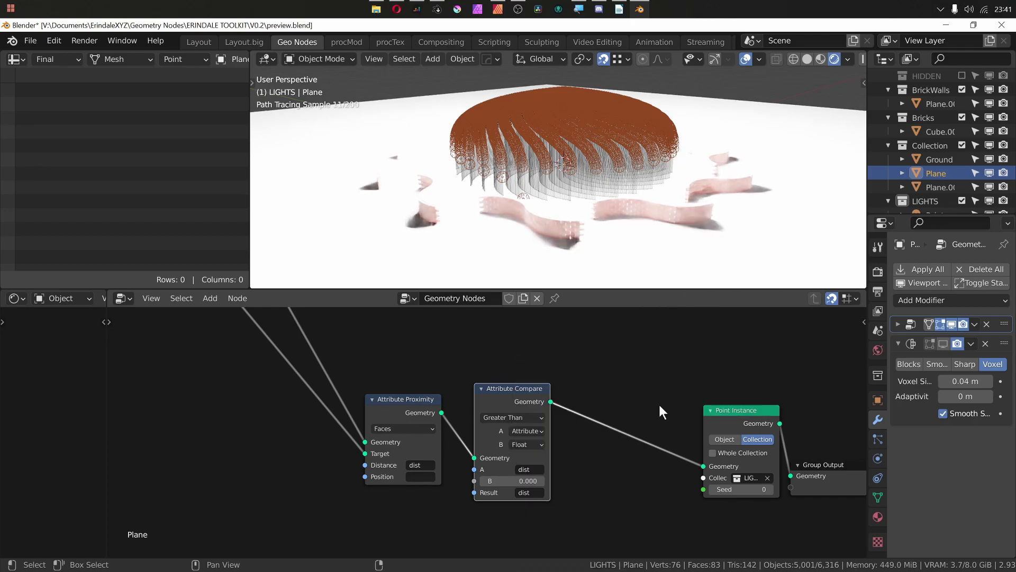
# Insert a Point Separate node after the Attribute Compare with dist as its mask.
pyautogui.hotkey('shift', 'a')
pyautogui.click(707, 492)
pyautogui.click(603, 408)
pyautogui.write('dist')
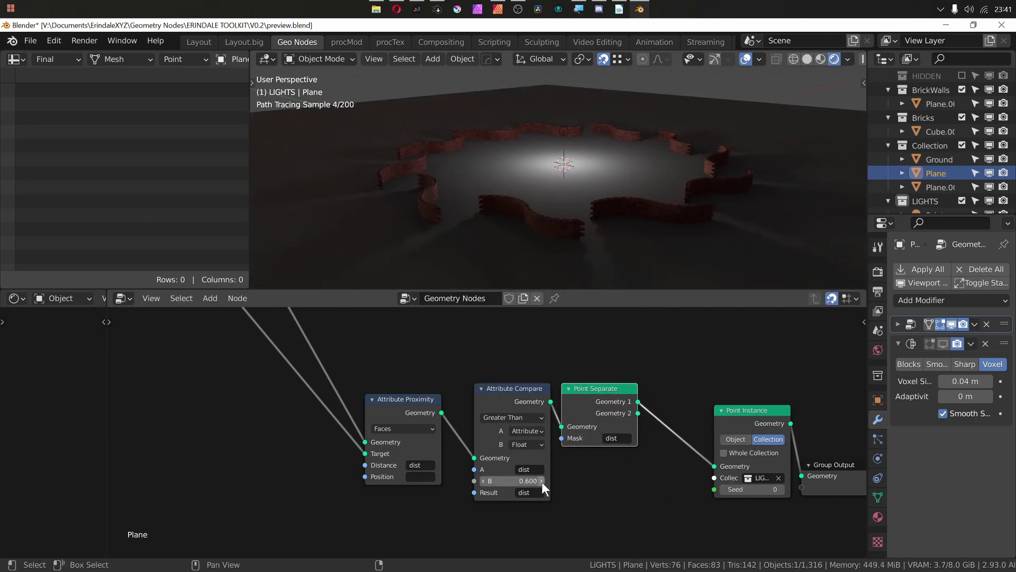
# Connect the Point Separate's Geometry 2 output to the Point Instance and set the Attribute Compare's B value to 0.270.
pyautogui.click(542, 483)
pyautogui.moveTo(638, 413); pyautogui.dragTo(709, 468)
pyautogui.click(481, 480)
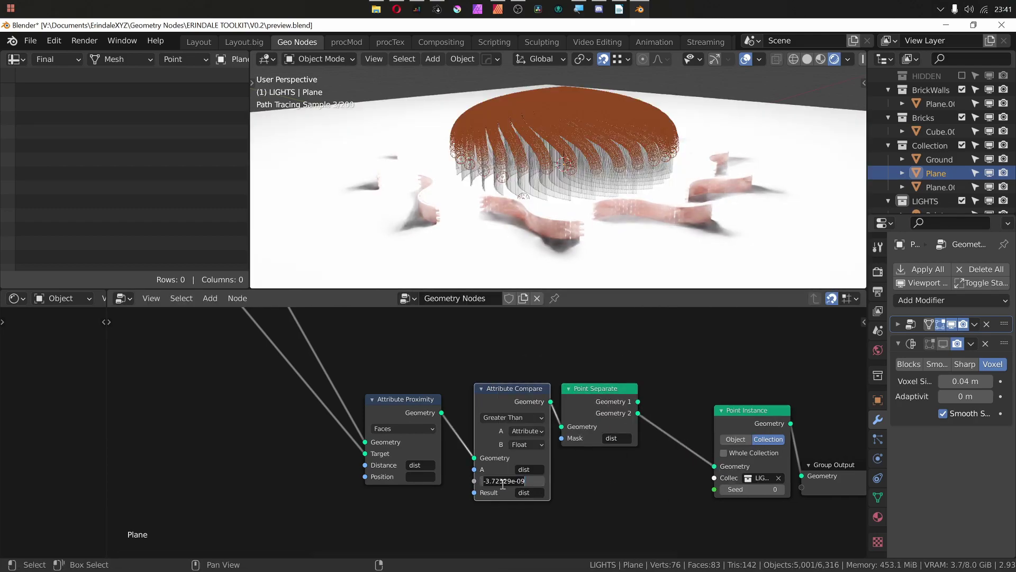
pyautogui.hotkey('ctrl', 'z')
pyautogui.hotkey('ctrl', 'z')
pyautogui.hotkey('ctrl', 'z')
pyautogui.write('0.5')
pyautogui.press('Return')
pyautogui.click(541, 482)
pyautogui.moveTo(541, 482); pyautogui.dragTo(518, 482)
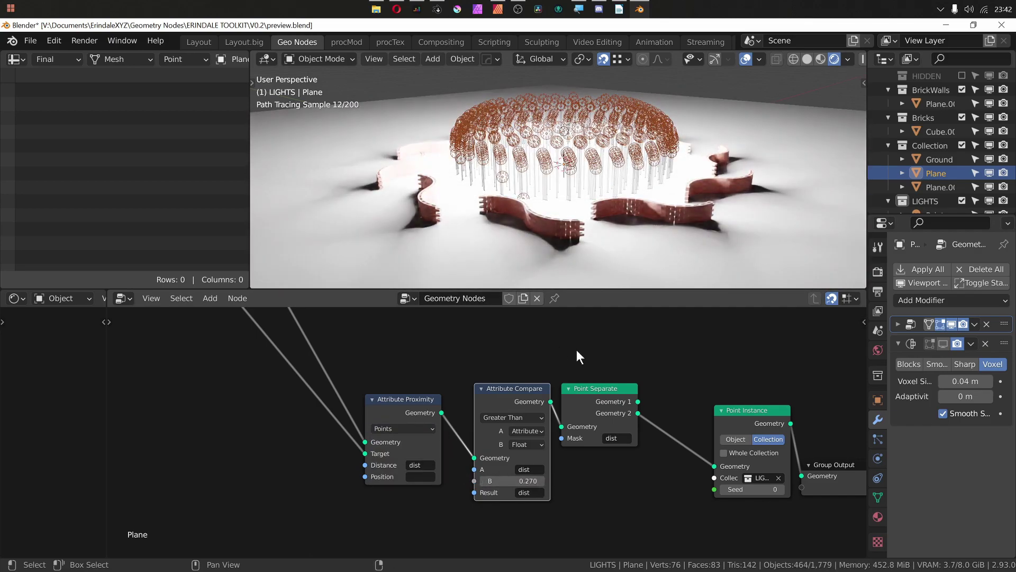
# Insert a duplicate Transform between Attribute Compare and Point Separate, with the Combine XYZ vector as translation and Z scale 2.0.
pyautogui.scroll(-5, 548, 405)
pyautogui.moveTo(490, 435); pyautogui.dragTo(704, 450)
pyautogui.click(628, 333)
pyautogui.hotkey('shift', 'd')
pyautogui.click(459, 492)
pyautogui.moveTo(625, 379); pyautogui.dragTo(455, 494)
pyautogui.doubleClick(488, 511)
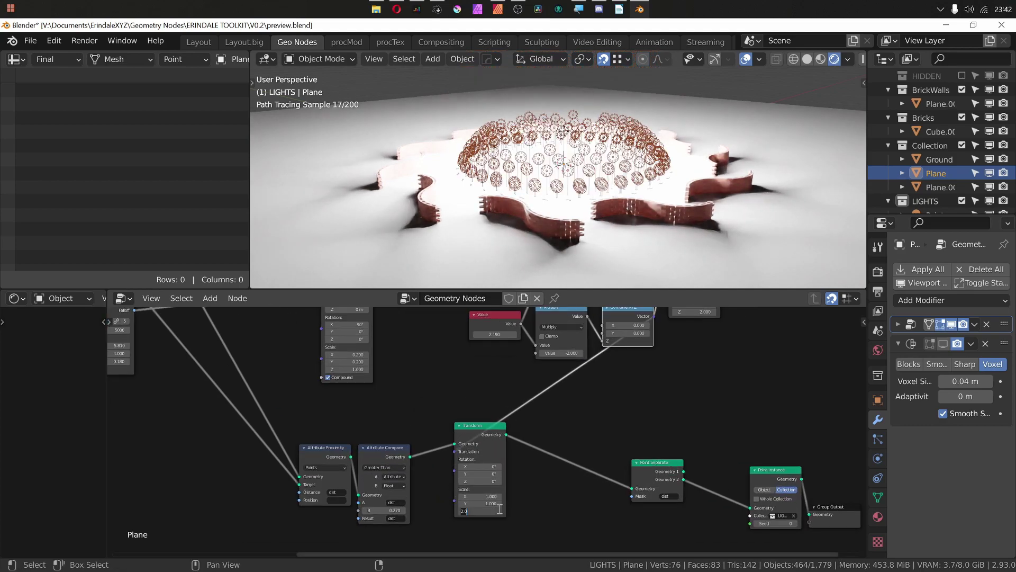
# Rearrange the node branches and connect the cube Point Instance to the Group Output.
pyautogui.scroll(-2, 488, 511)
pyautogui.moveTo(704, 479); pyautogui.dragTo(437, 506, button='middle')
pyautogui.moveTo(479, 538); pyautogui.dragTo(601, 375)
pyautogui.moveTo(601, 375); pyautogui.dragTo(581, 438, button='middle')
pyautogui.moveTo(575, 435); pyautogui.dragTo(484, 360)
pyautogui.moveTo(542, 386); pyautogui.dragTo(640, 481)
pyautogui.moveTo(640, 393); pyautogui.dragTo(682, 366, button='middle')
pyautogui.moveTo(492, 549); pyautogui.dragTo(483, 500, button='middle')
pyautogui.moveTo(482, 500); pyautogui.dragTo(404, 462)
pyautogui.moveTo(405, 462); pyautogui.dragTo(389, 512, button='middle')
pyautogui.hotkey('shift', 'd')
pyautogui.click(609, 361)
pyautogui.moveTo(609, 361); pyautogui.dragTo(557, 434, button='middle')
pyautogui.moveTo(489, 399); pyautogui.dragTo(578, 420)
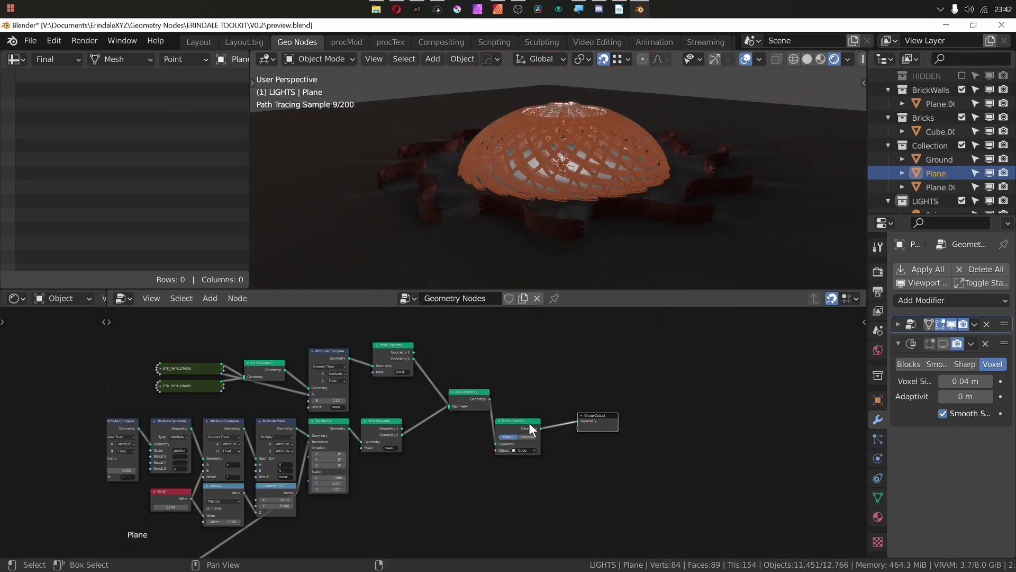
# Insert a duplicate Join Geometry node before the Group Output and connect the light instances to it.
pyautogui.click(470, 392)
pyautogui.hotkey('shift', 'd')
pyautogui.click(597, 404)
pyautogui.moveTo(597, 403); pyautogui.dragTo(581, 341, button='middle')
pyautogui.moveTo(322, 534); pyautogui.dragTo(561, 347)
# Set the light branch's Attribute Compare to Less Than with a B value of 0.030.
pyautogui.scroll(2, 561, 185)
pyautogui.moveTo(492, 461); pyautogui.dragTo(531, 410, button='middle')
pyautogui.scroll(7, 476, 492)
pyautogui.click(483, 494)
pyautogui.click(483, 494)
pyautogui.click(483, 494)
pyautogui.scroll(-1, 958, 137)
pyautogui.click(962, 188)
pyautogui.click(421, 387)
pyautogui.click(422, 408)
pyautogui.moveTo(436, 495)
pyautogui.mouseDown()
pyautogui.moveTo(403, 495)
pyautogui.moveTo(436, 495)
pyautogui.mouseUp()
pyautogui.click(962, 200)
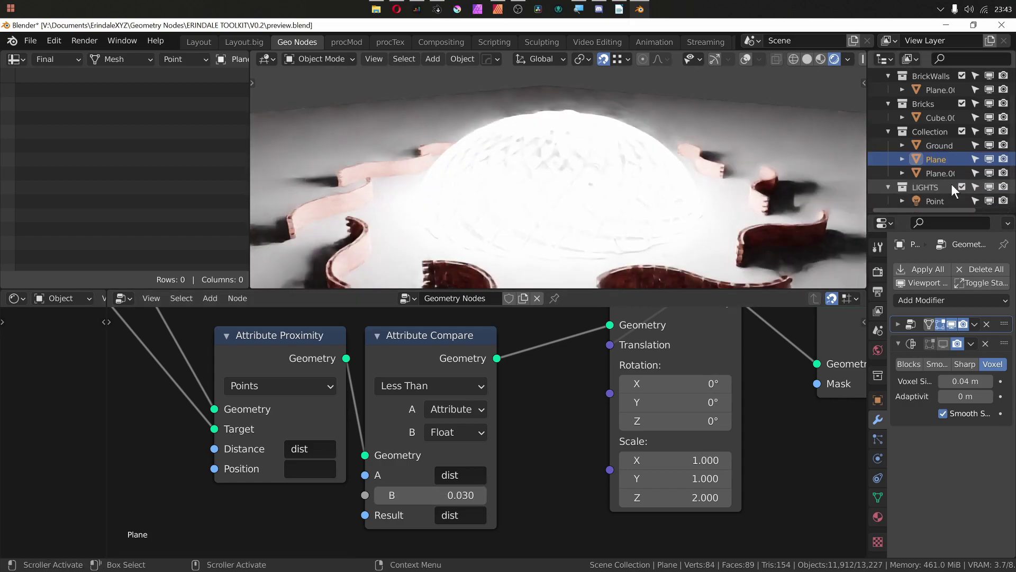
# Select the Point light in the LIGHTS collection and switch its colour to a colour temperature.
pyautogui.scroll(-1, 951, 183)
pyautogui.click(935, 201)
pyautogui.click(989, 344)
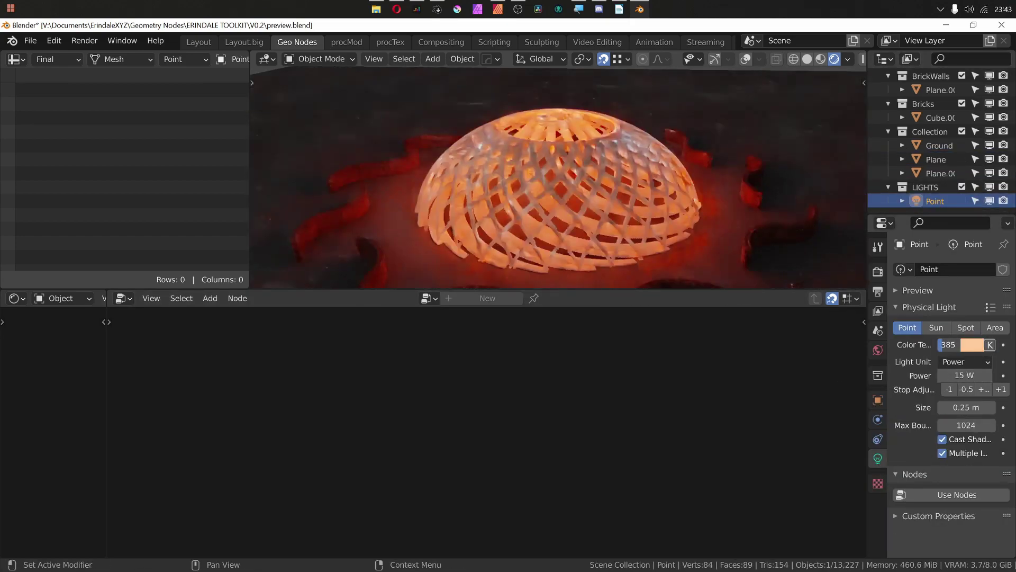
# Fly through the interior of the dome to examine the lattice ribs up close in an enlarged viewport.
pyautogui.hotkey('shift', '`')
pyautogui.press('w')
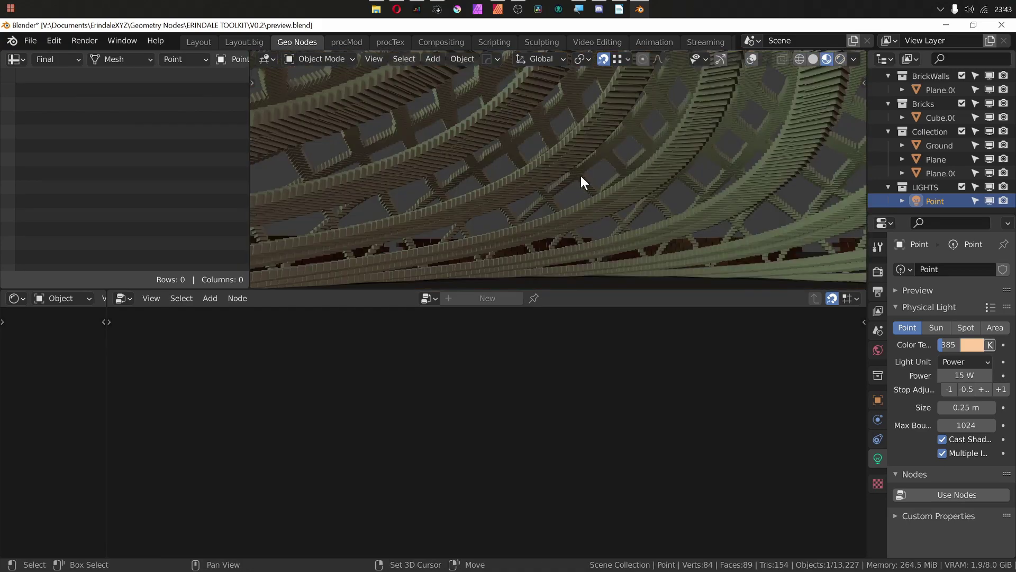
pyautogui.hotkey('shift', '`')
pyautogui.press('w')
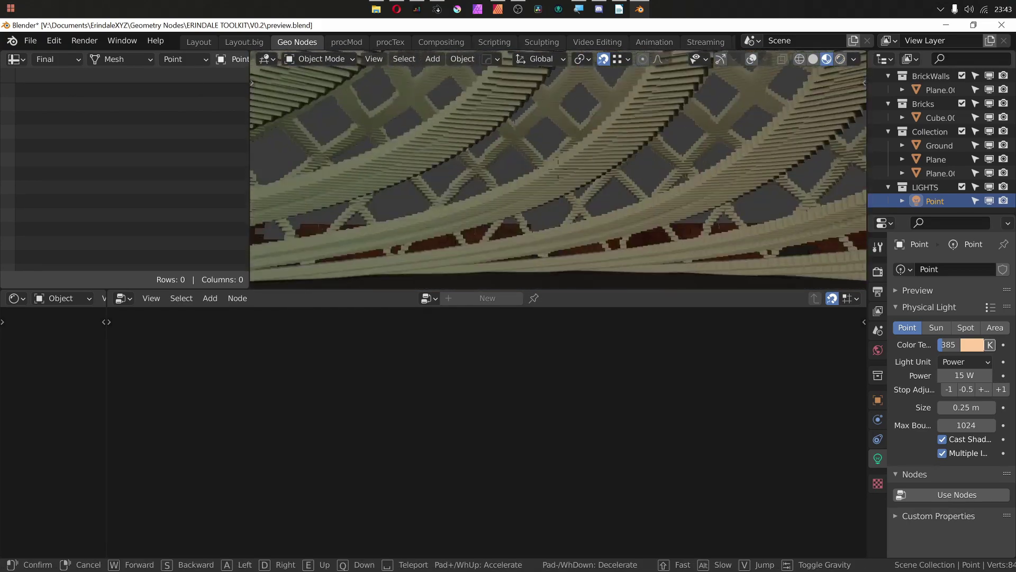
pyautogui.click(612, 196)
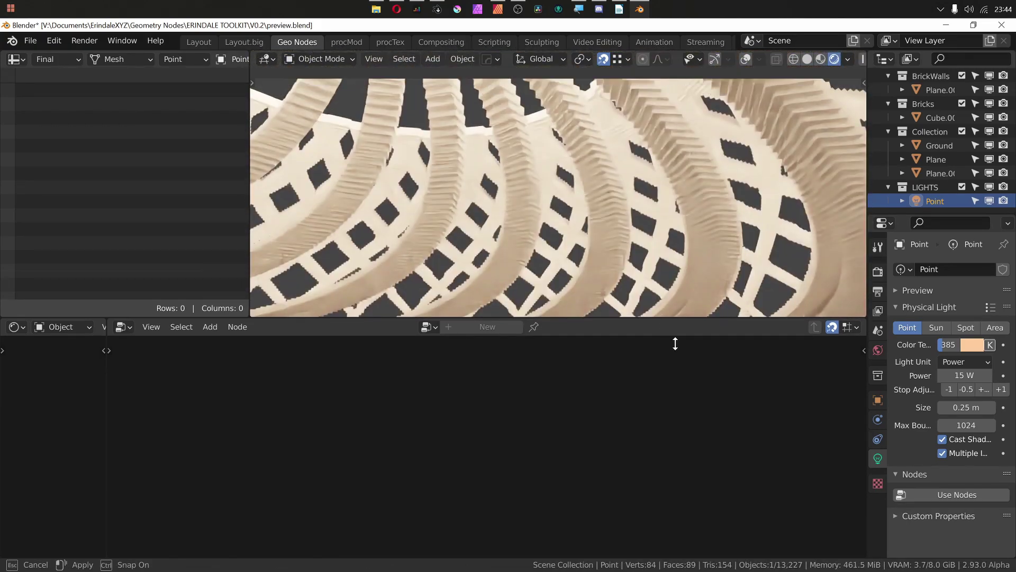
pyautogui.hotkey('shift', '`')
pyautogui.press('w')
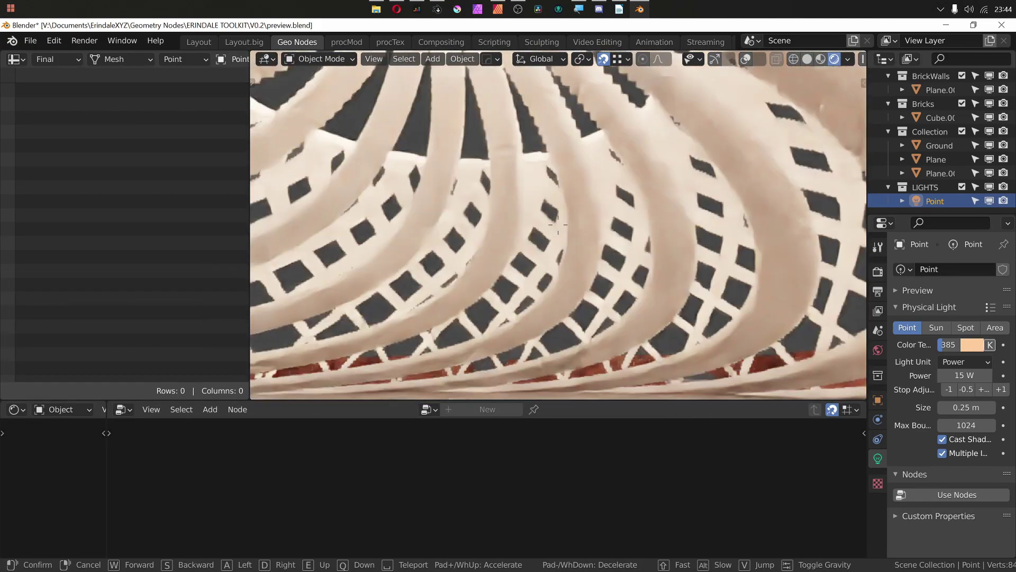
pyautogui.click(558, 225)
# Select the dome object and enable its voxel Remesh modifier in the viewport.
pyautogui.click(557, 224)
pyautogui.click(877, 419)
pyautogui.click(948, 343)
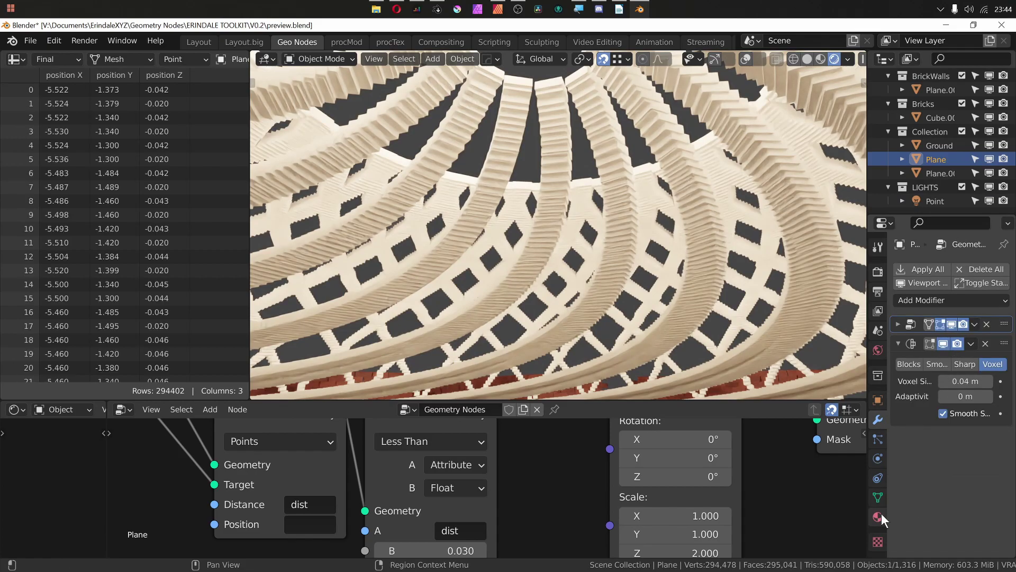
# Give the dome a new Principled material with Metallic set to 1.000.
pyautogui.click(878, 516)
pyautogui.click(927, 311)
pyautogui.moveTo(967, 543); pyautogui.dragTo(1008, 544)
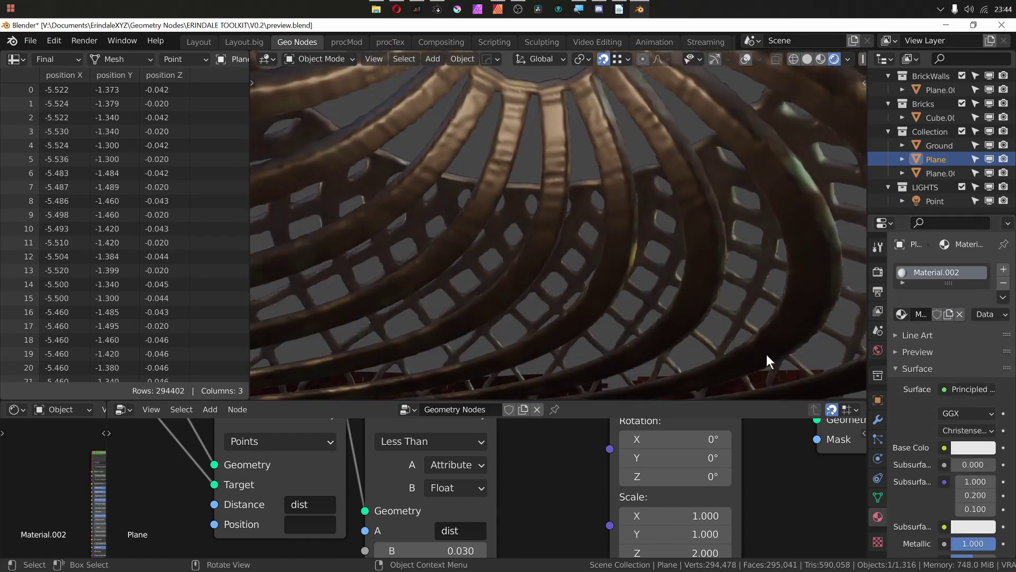
# Set the dome's compound transform node group rotation to 0° in X and 190° in Z.
pyautogui.scroll(-10, 560, 270)
pyautogui.scroll(-8, 519, 487)
pyautogui.moveTo(424, 432); pyautogui.dragTo(550, 556, button='middle')
pyautogui.scroll(6, 640, 474)
pyautogui.moveTo(639, 474); pyautogui.dragTo(620, 483, button='middle')
pyautogui.doubleClick(539, 465)
pyautogui.write('180')
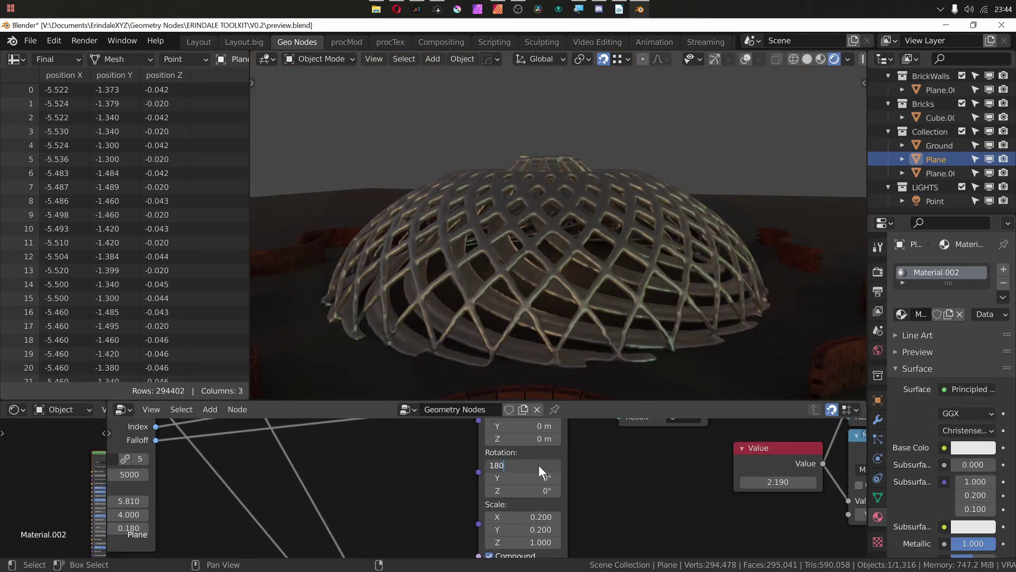
pyautogui.press('Return')
pyautogui.moveTo(544, 485); pyautogui.dragTo(539, 468, button='middle')
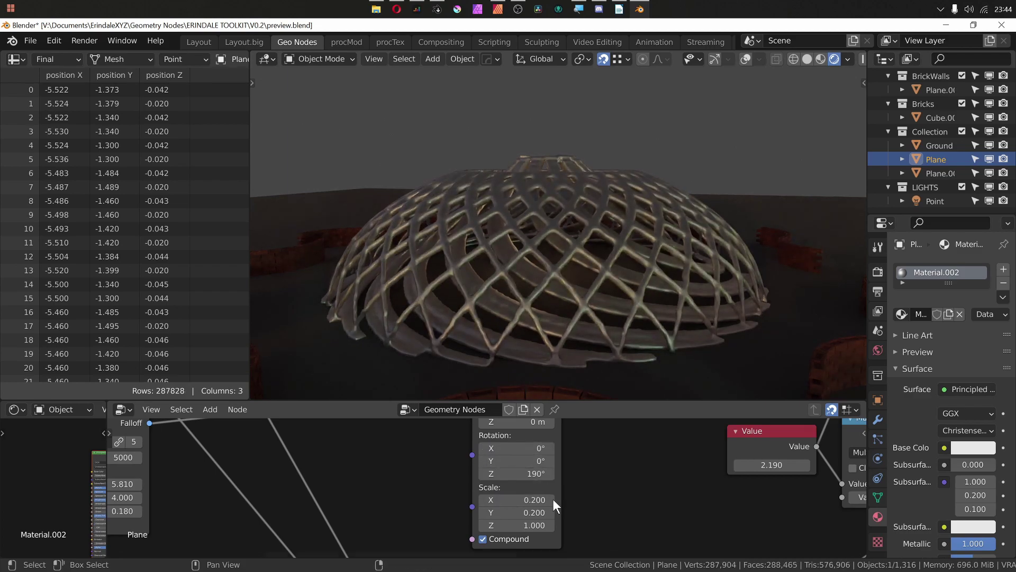
# Set the X and Y scale of the compound transform node group to 2.
pyautogui.moveTo(517, 499); pyautogui.dragTo(517, 512)
pyautogui.write('2')
pyautogui.press('Return')
# Try several HDRI environments as the viewport lighting for the dome and walls.
pyautogui.scroll(-4, 681, 166)
pyautogui.click(848, 59)
pyautogui.click(837, 176)
pyautogui.click(841, 223)
pyautogui.click(859, 185)
pyautogui.click(675, 264)
pyautogui.click(842, 180)
pyautogui.click(709, 221)
pyautogui.click(836, 180)
pyautogui.click(634, 223)
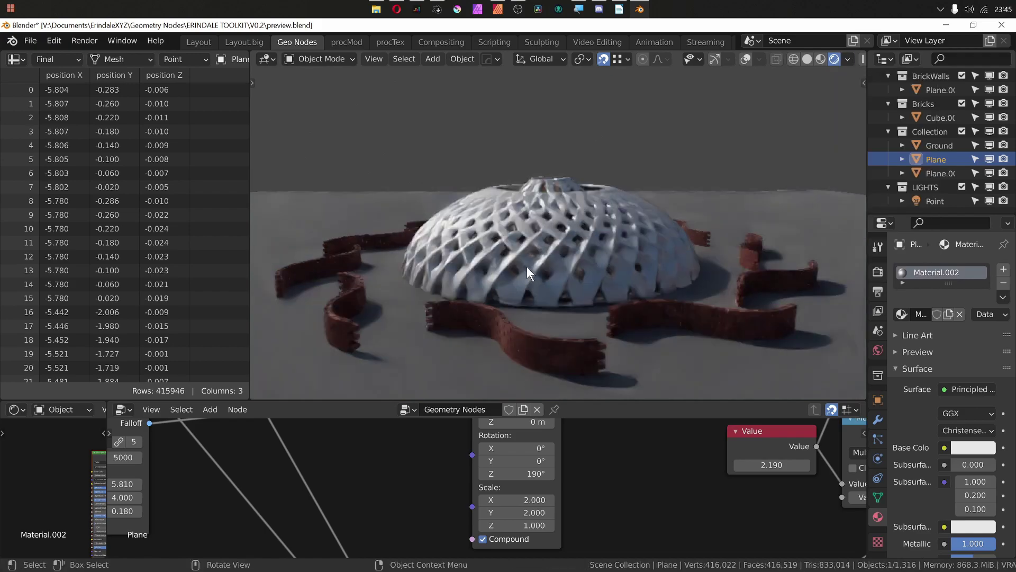
# Disable the Remesh modifier in the viewport and return the viewport shading to the scene's own lighting.
pyautogui.moveTo(524, 265); pyautogui.dragTo(608, 263, button='middle')
pyautogui.click(878, 419)
pyautogui.click(940, 344)
pyautogui.click(940, 344)
pyautogui.click(940, 344)
pyautogui.click(848, 59)
pyautogui.click(789, 129)
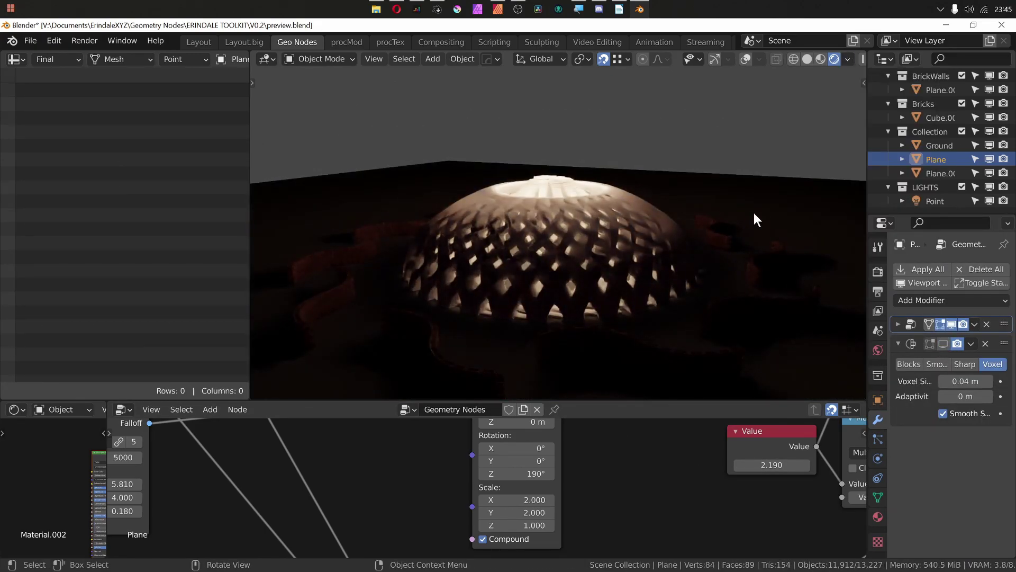
# Set the X and Y scale of the compound transform node group to 1.3.
pyautogui.scroll(-1, 490, 486)
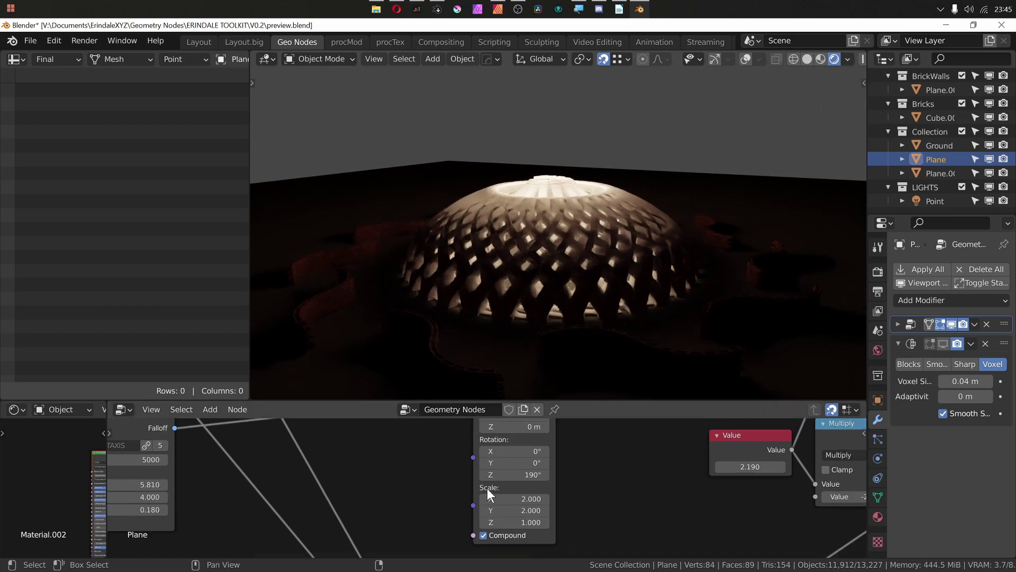
pyautogui.moveTo(438, 516); pyautogui.dragTo(578, 474, button='middle')
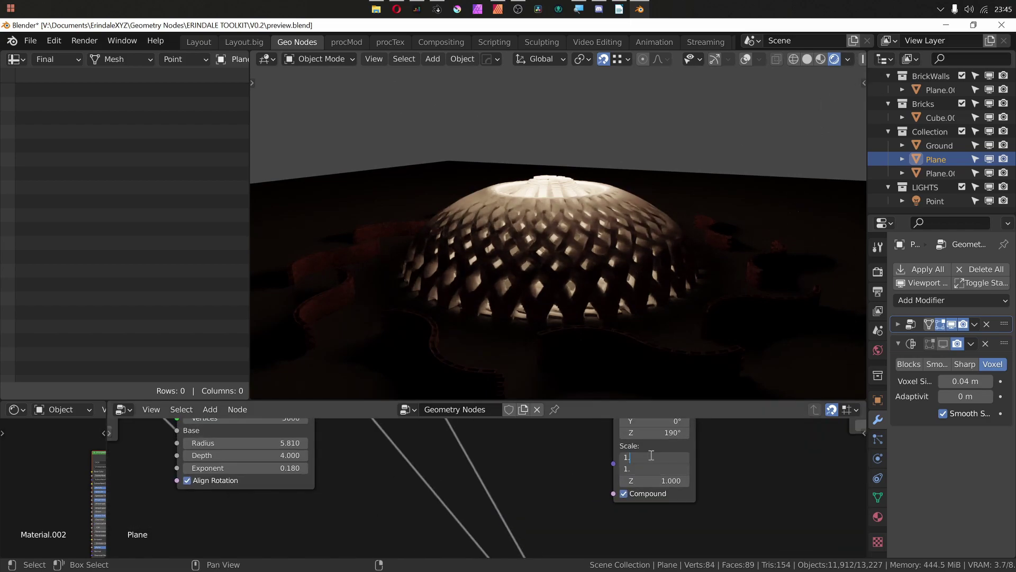
pyautogui.write('3')
pyautogui.press('Return')
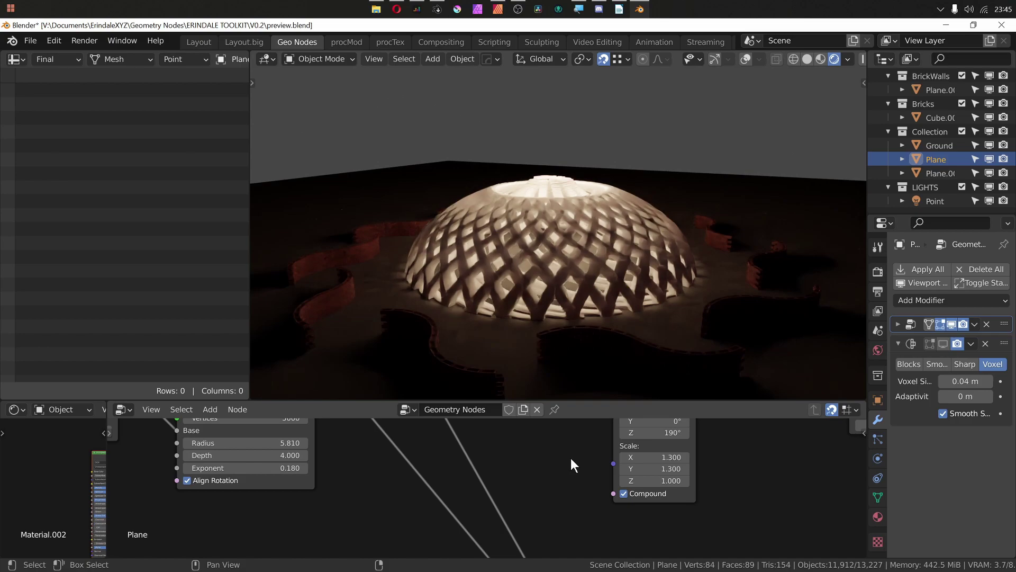
# Raise the Value node feeding the two ETK_PHYLLOTAXIS bases to 3.490 to reshape the dome's lattice pattern.
pyautogui.scroll(-5, 529, 461)
pyautogui.moveTo(137, 439); pyautogui.dragTo(371, 524, button='middle')
pyautogui.moveTo(300, 473); pyautogui.dragTo(318, 473)
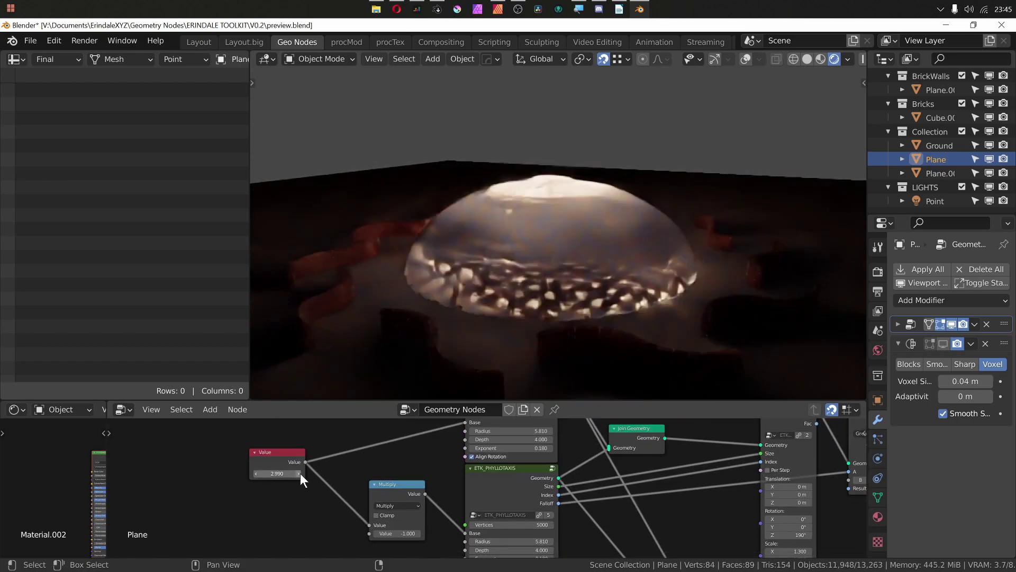
pyautogui.click(300, 474)
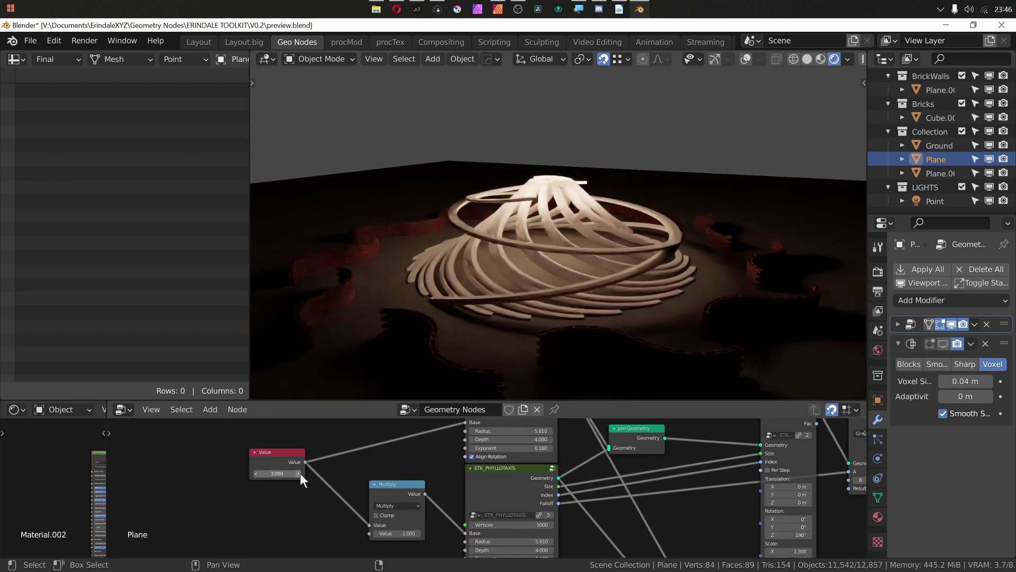
pyautogui.moveTo(490, 277); pyautogui.dragTo(523, 303, button='middle')
pyautogui.click(299, 476)
pyautogui.click(299, 475)
pyautogui.click(300, 475)
pyautogui.click(299, 475)
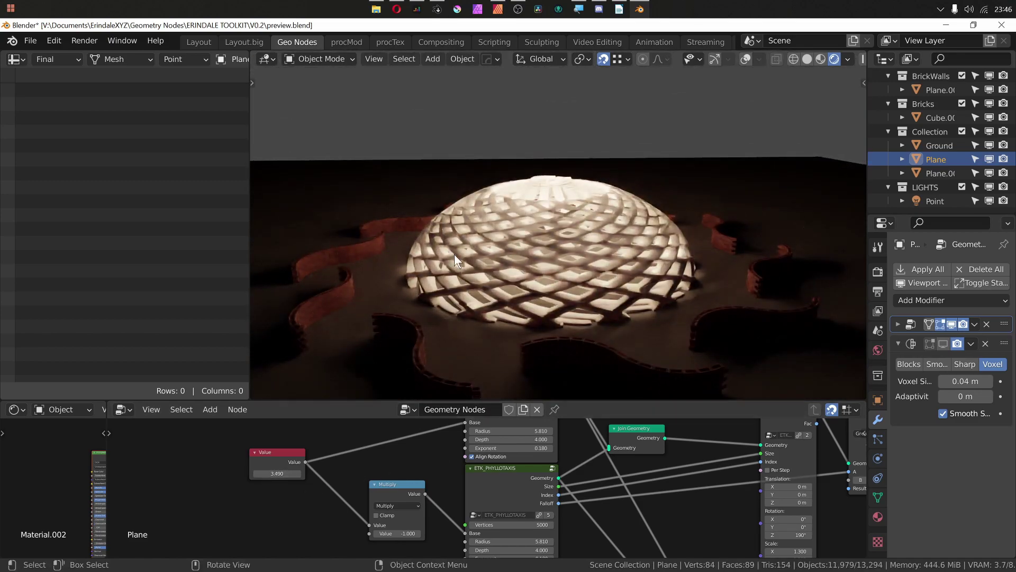
pyautogui.moveTo(442, 265); pyautogui.dragTo(526, 250, button='middle')
pyautogui.keyDown('ctrl'); pyautogui.moveTo(745, 268); pyautogui.dragTo(734, 322, button='middle'); pyautogui.keyUp('ctrl')
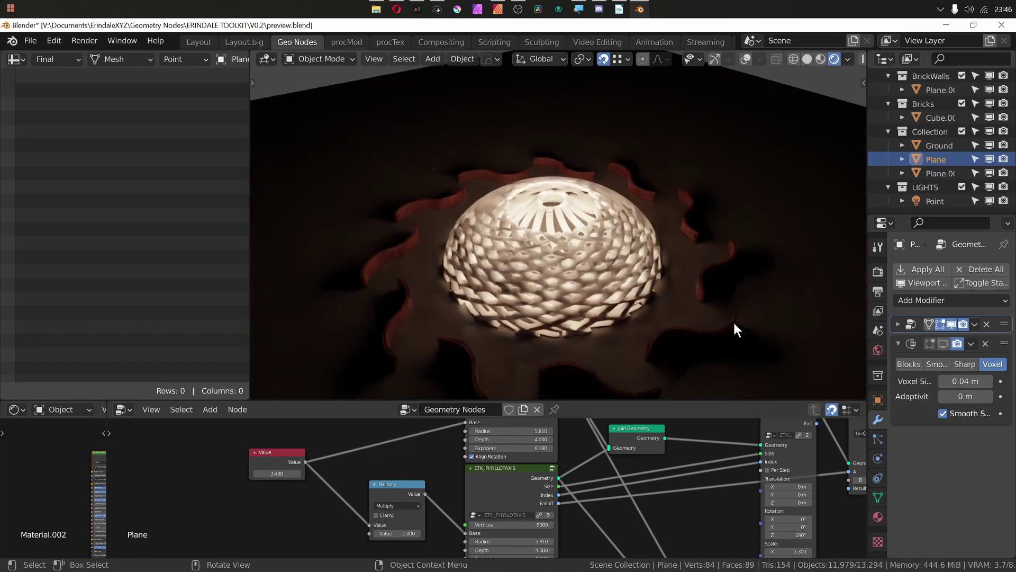